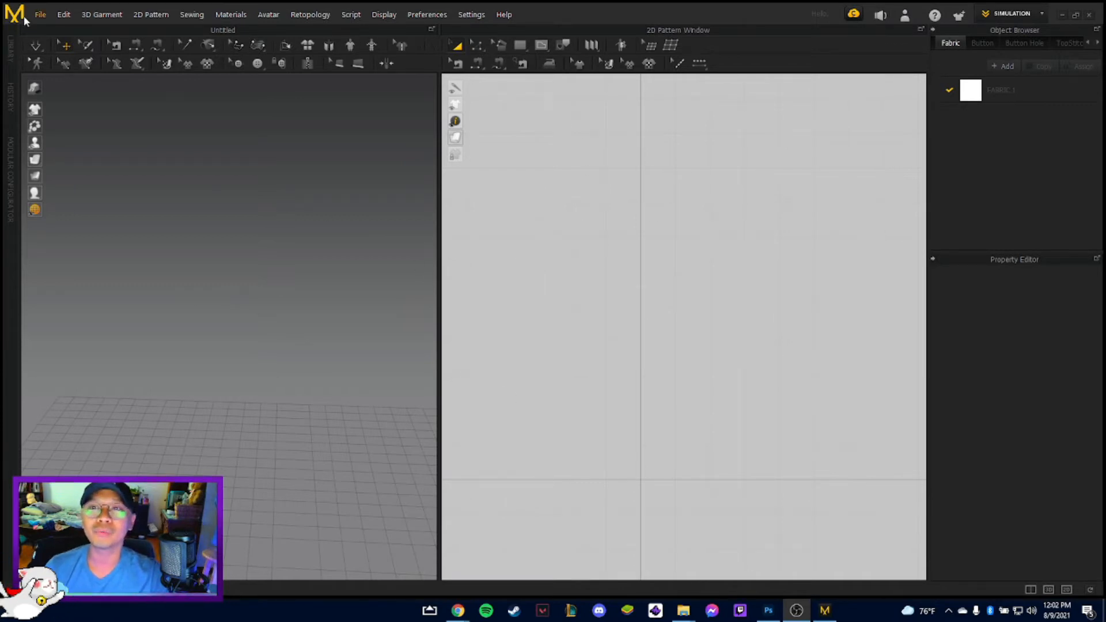
Add the Sims 4 Female Avatar file to the scene as the avatar.
{"action": "left_click", "coordinate": [40, 14]}
{"action": "mouse_move", "coordinate": [72, 54]}
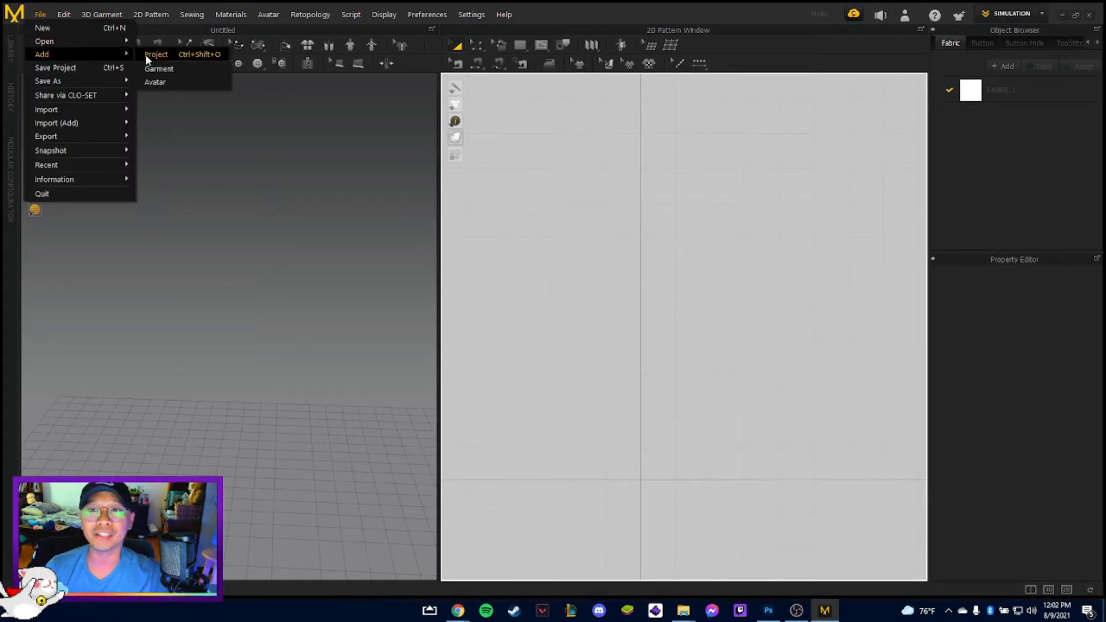
{"action": "left_click", "coordinate": [167, 79]}
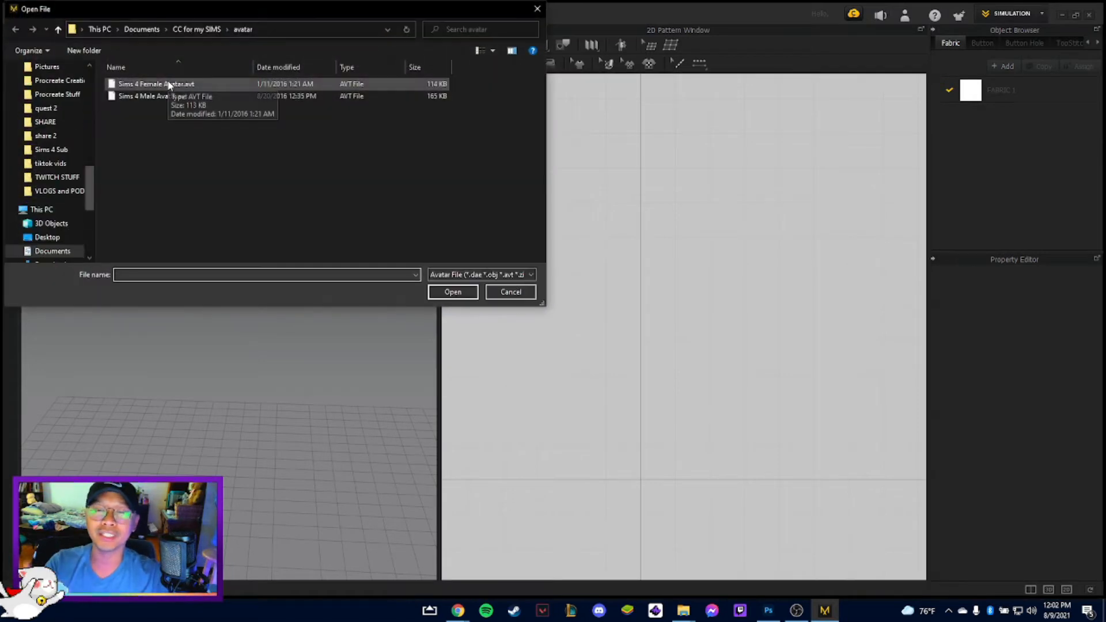
{"action": "double_click", "coordinate": [168, 85]}
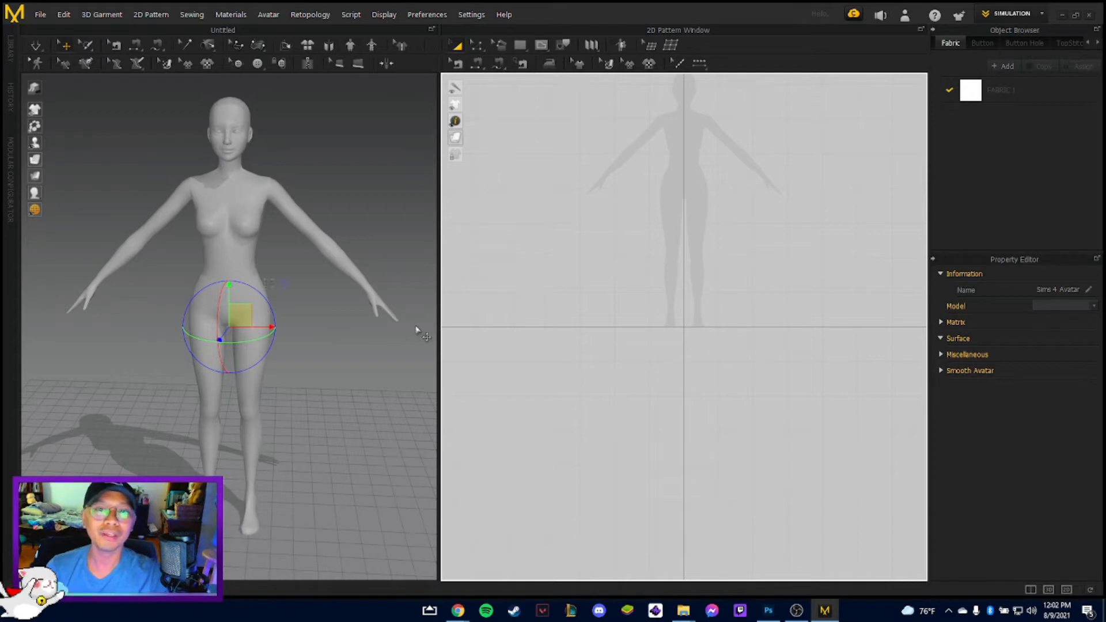
{"action": "scroll", "coordinate": [293, 295], "scroll_direction": "down", "scroll_amount": 4}
{"action": "scroll", "coordinate": [293, 295], "scroll_direction": "up", "scroll_amount": 3}
{"action": "scroll", "coordinate": [696, 370], "scroll_direction": "up", "scroll_amount": 2}
{"action": "scroll", "coordinate": [708, 346], "scroll_direction": "down", "scroll_amount": 4}
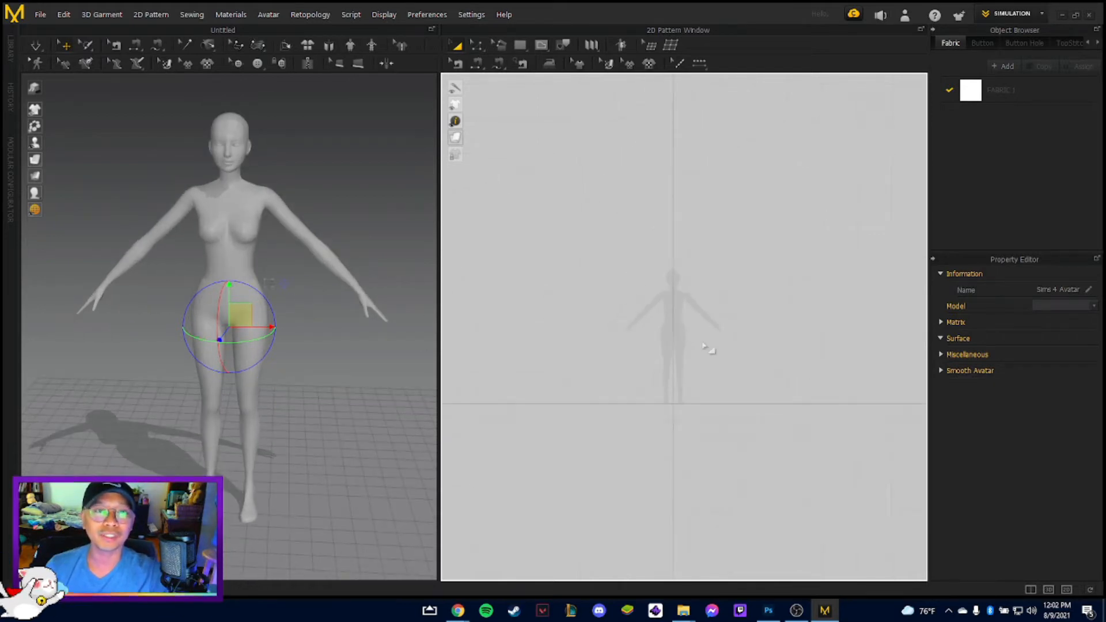
{"action": "scroll", "coordinate": [701, 375], "scroll_direction": "up", "scroll_amount": 6}
{"action": "scroll", "coordinate": [728, 370], "scroll_direction": "down", "scroll_amount": 3}
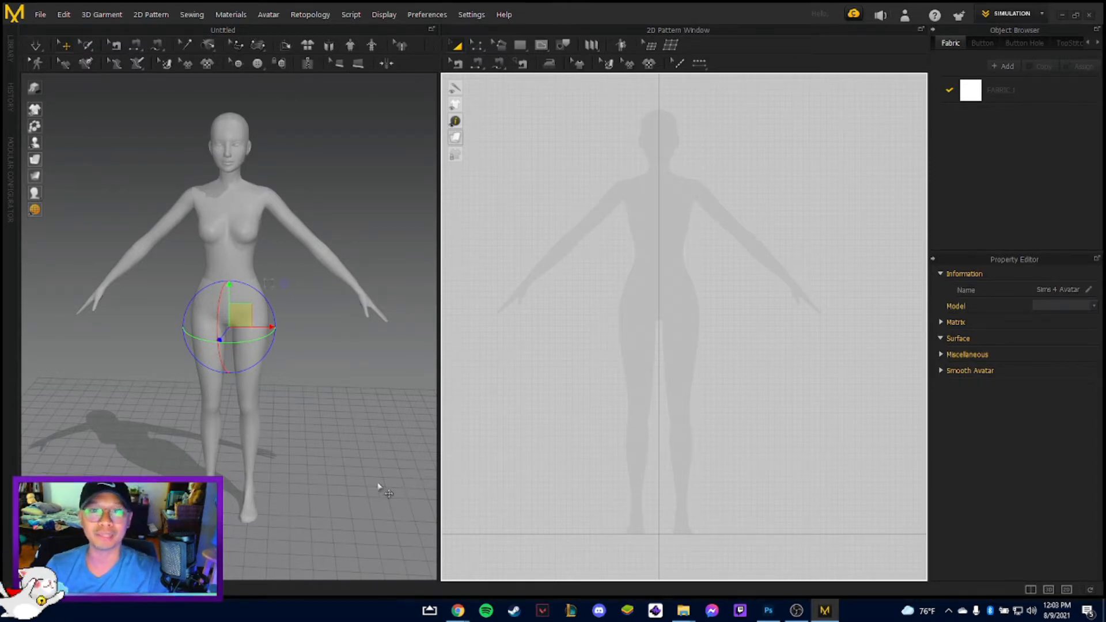
{"action": "scroll", "coordinate": [705, 192], "scroll_direction": "up", "scroll_amount": 2}
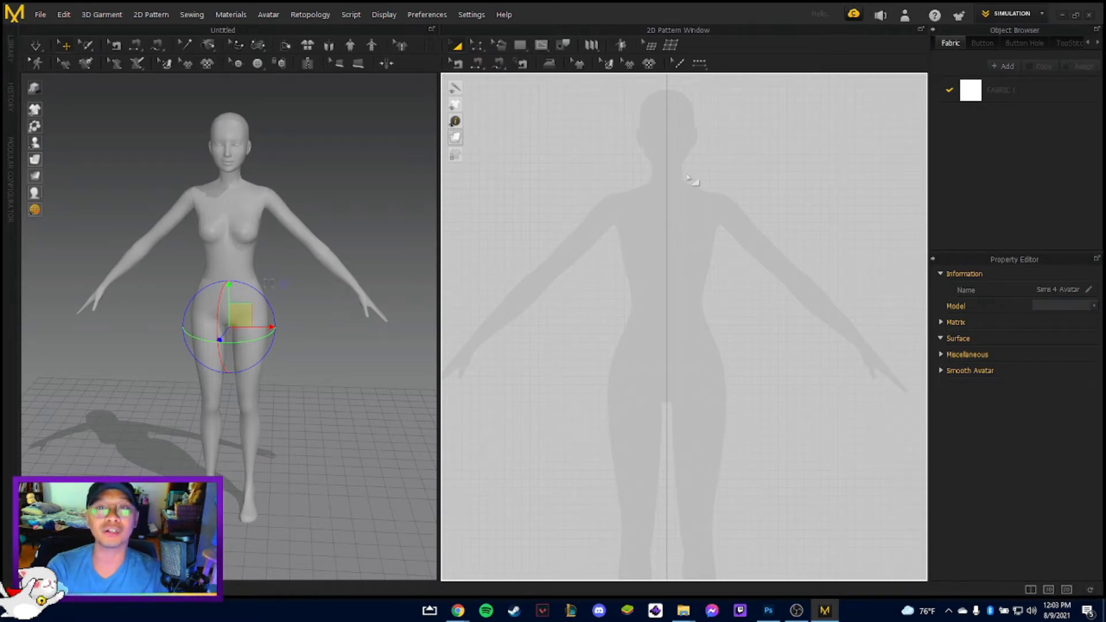
{"action": "left_click", "coordinate": [520, 45]}
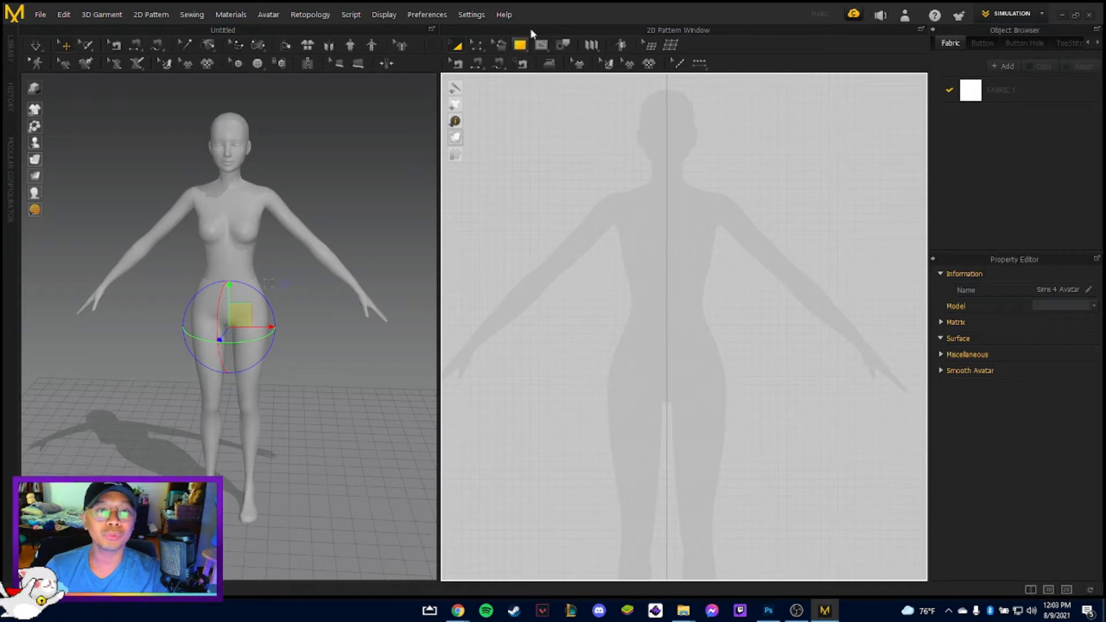
{"action": "left_click", "coordinate": [540, 45]}
{"action": "left_click", "coordinate": [524, 44]}
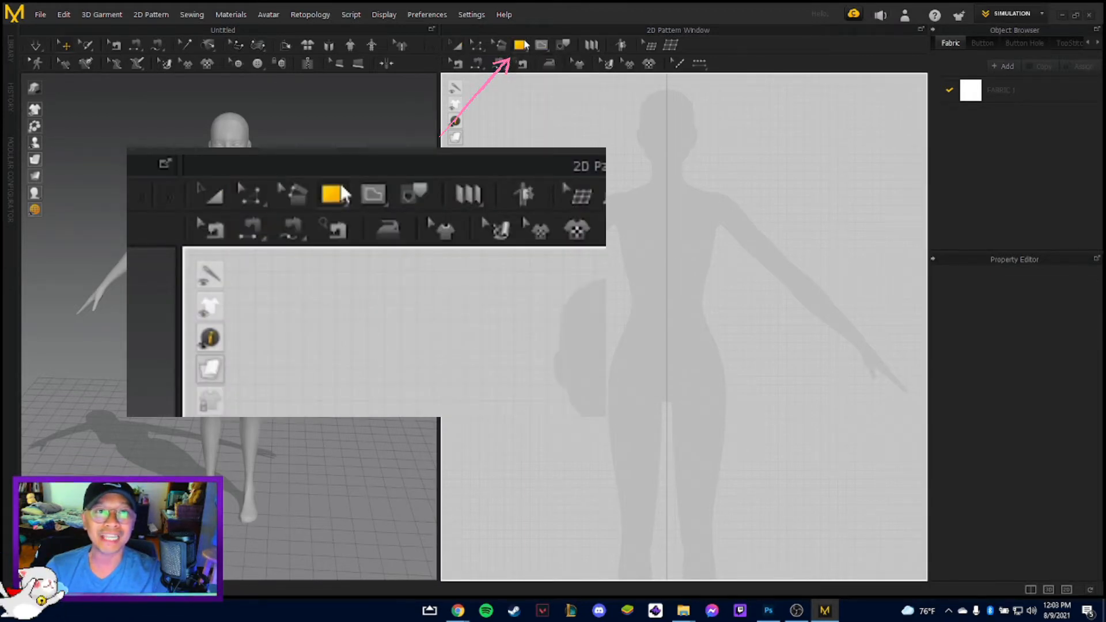
{"action": "left_click", "coordinate": [524, 44]}
{"action": "left_click", "coordinate": [538, 105]}
{"action": "left_click", "coordinate": [543, 160]}
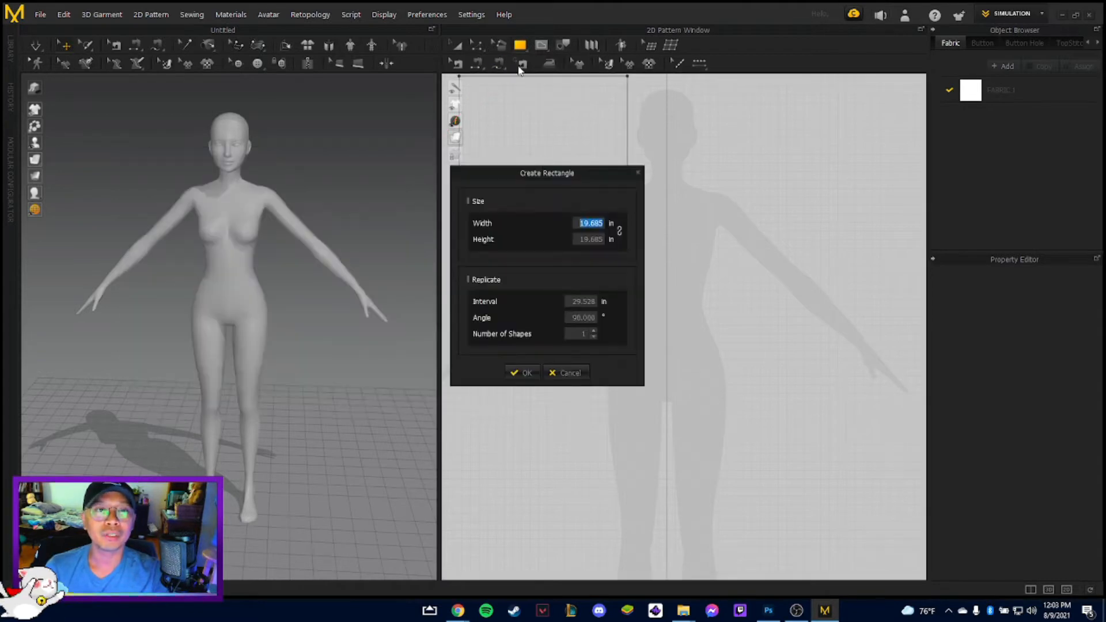
{"action": "left_click", "coordinate": [571, 372]}
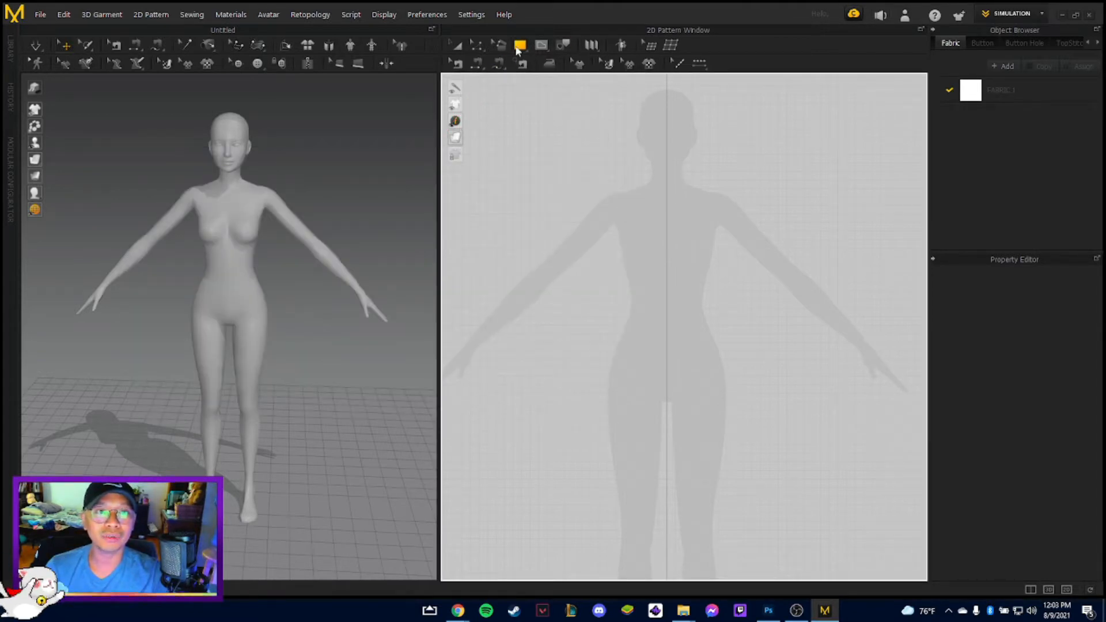
Try to outline half of a bodice over the avatar silhouette with the Polygon tool, starting on the centre line at the neck.
{"action": "left_click", "coordinate": [518, 46]}
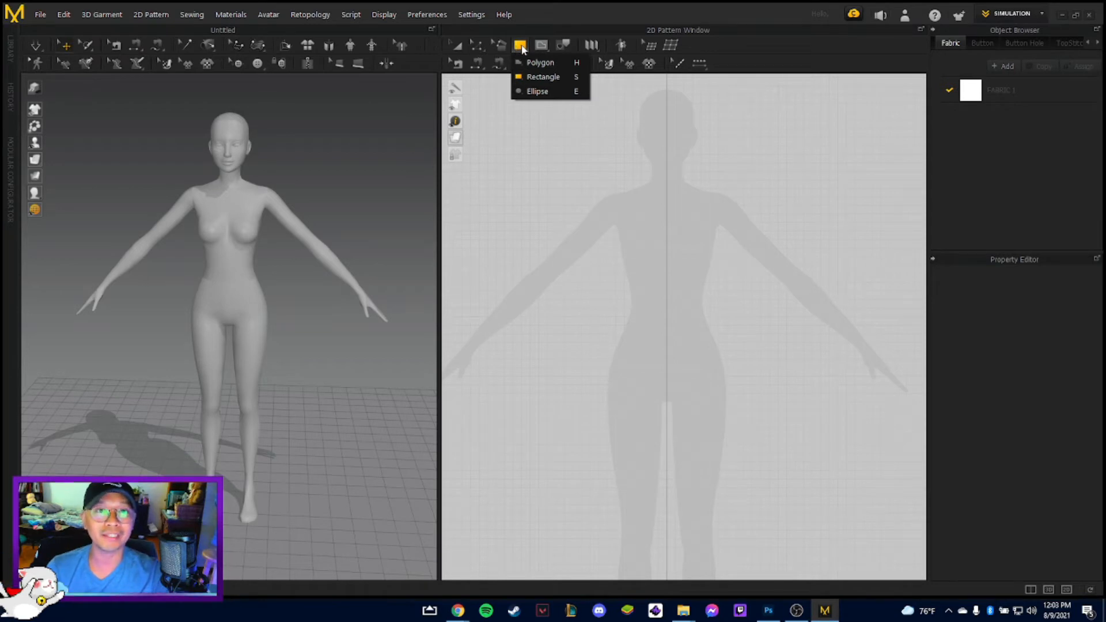
{"action": "left_click", "coordinate": [550, 64]}
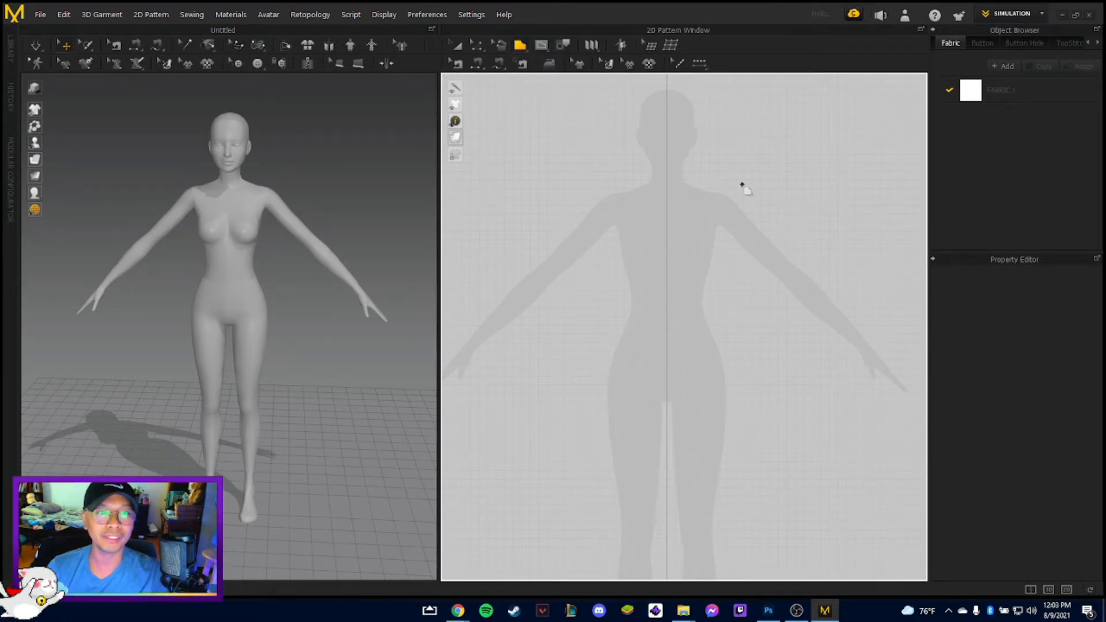
{"action": "left_click", "coordinate": [666, 202]}
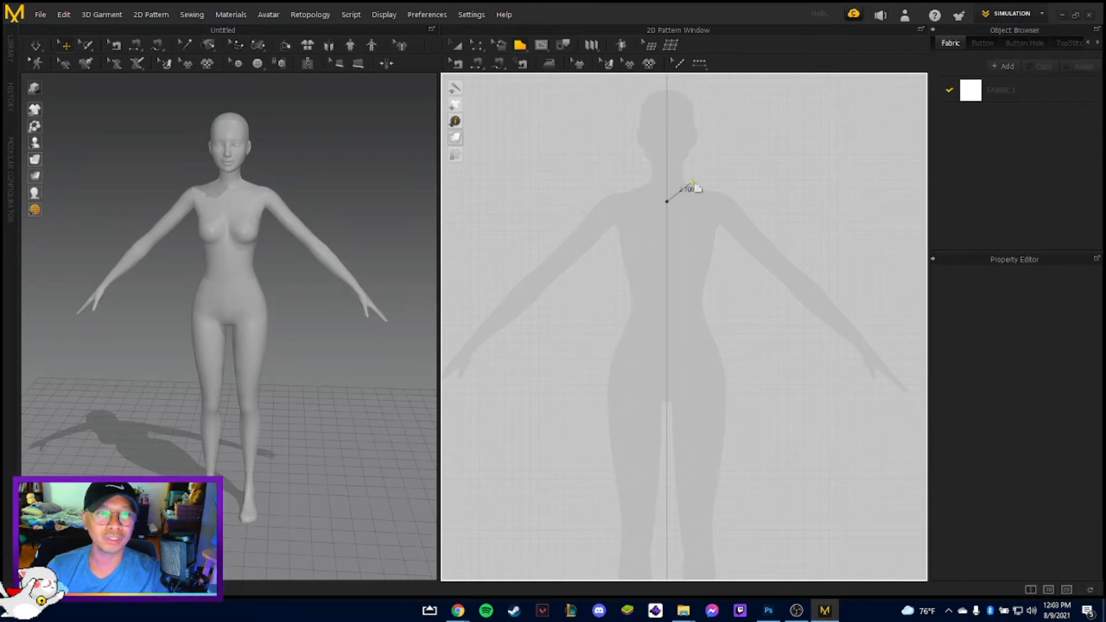
{"action": "left_click", "coordinate": [696, 178]}
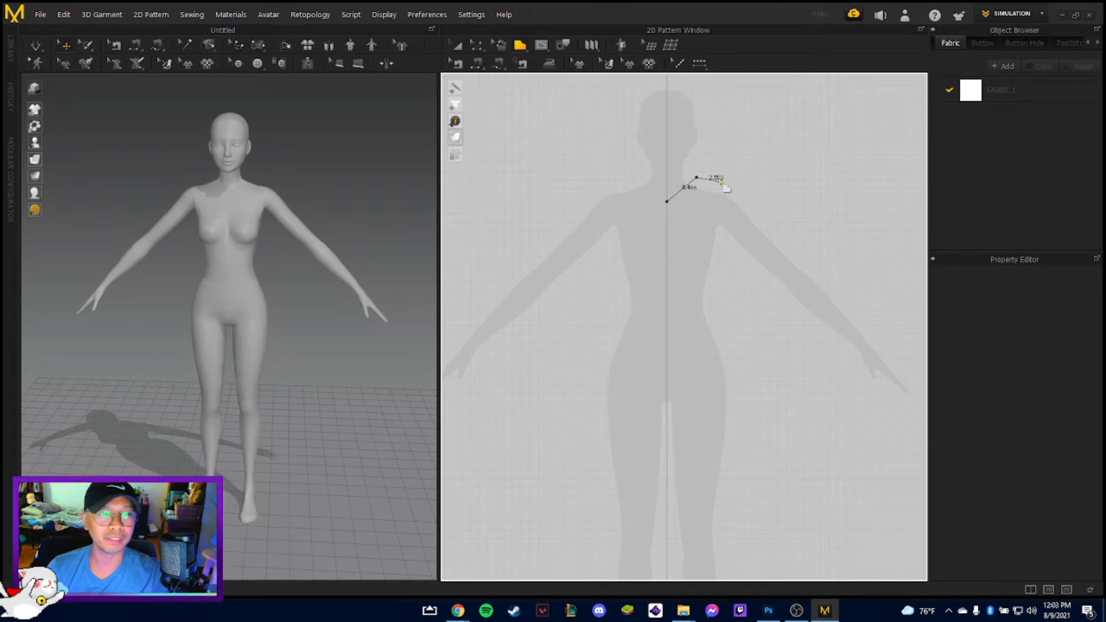
{"action": "left_click", "coordinate": [720, 181]}
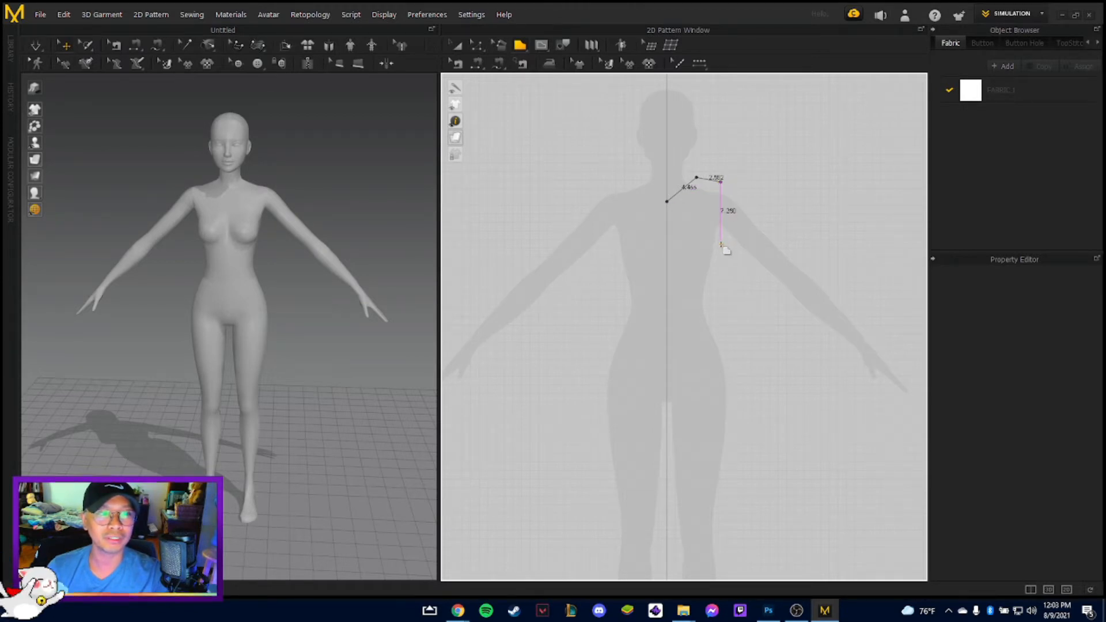
{"action": "left_click", "coordinate": [721, 245]}
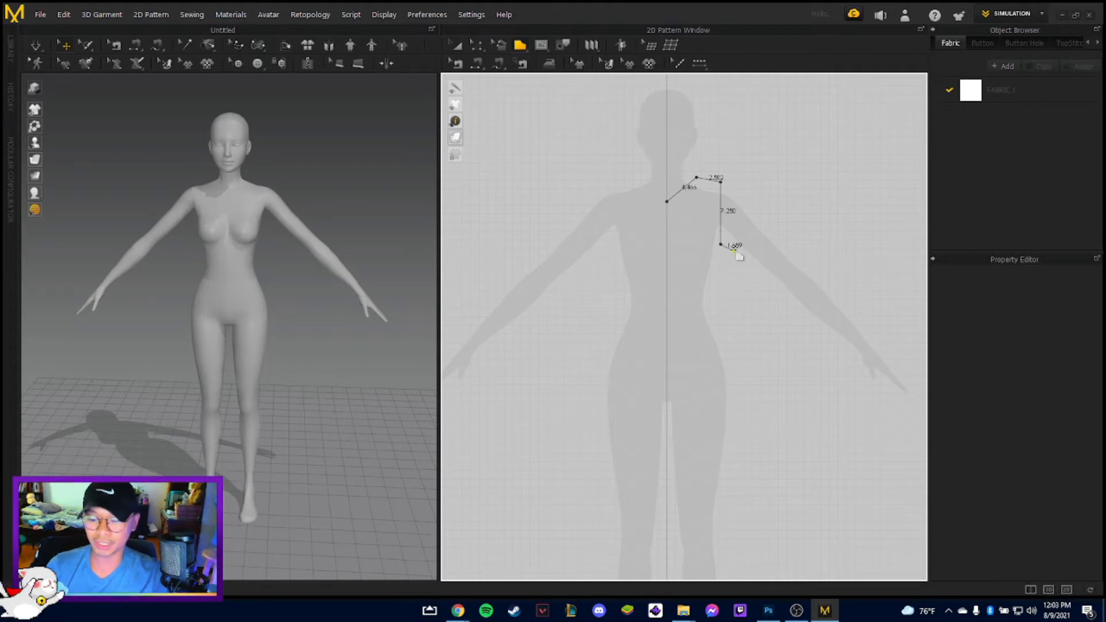
{"action": "key", "text": "Escape"}
Draw a closed half-bodice polygon right of the centre line: neck about 3.8 in, shoulder 3.3 in, armhole 6.3 in, side 12.5 in.
{"action": "left_click", "coordinate": [667, 201]}
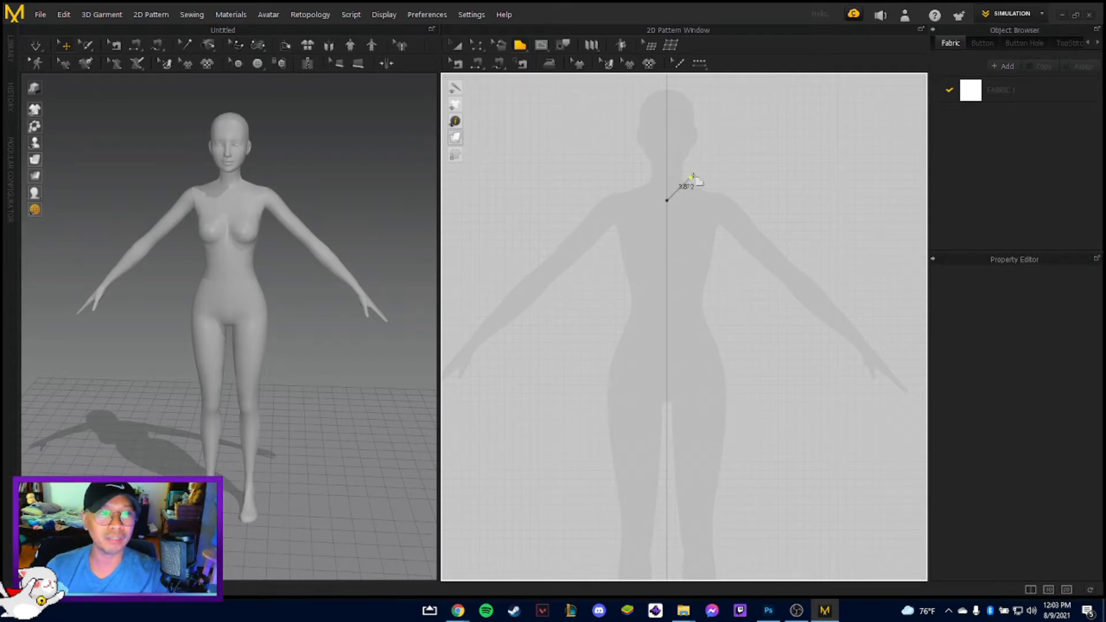
{"action": "left_click", "coordinate": [690, 179]}
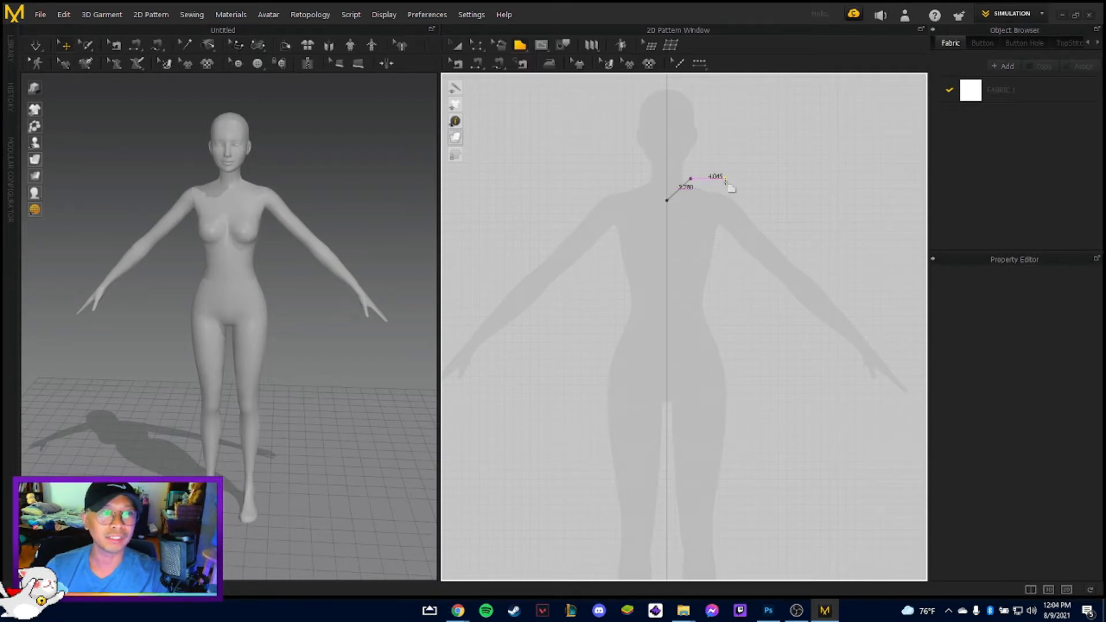
{"action": "left_click", "coordinate": [718, 185]}
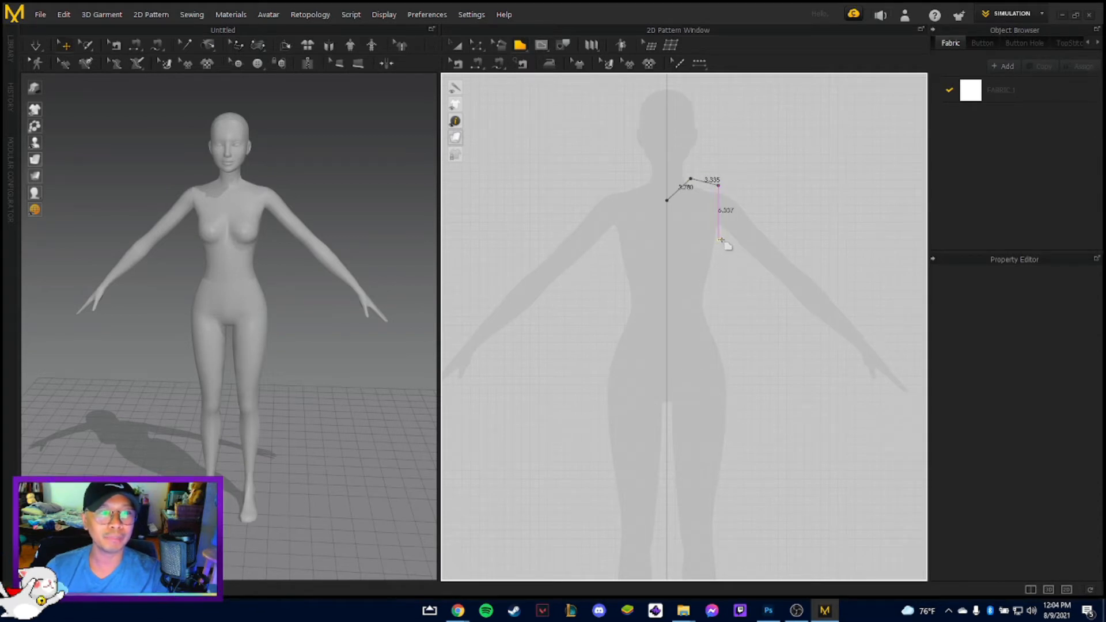
{"action": "left_click", "coordinate": [719, 239]}
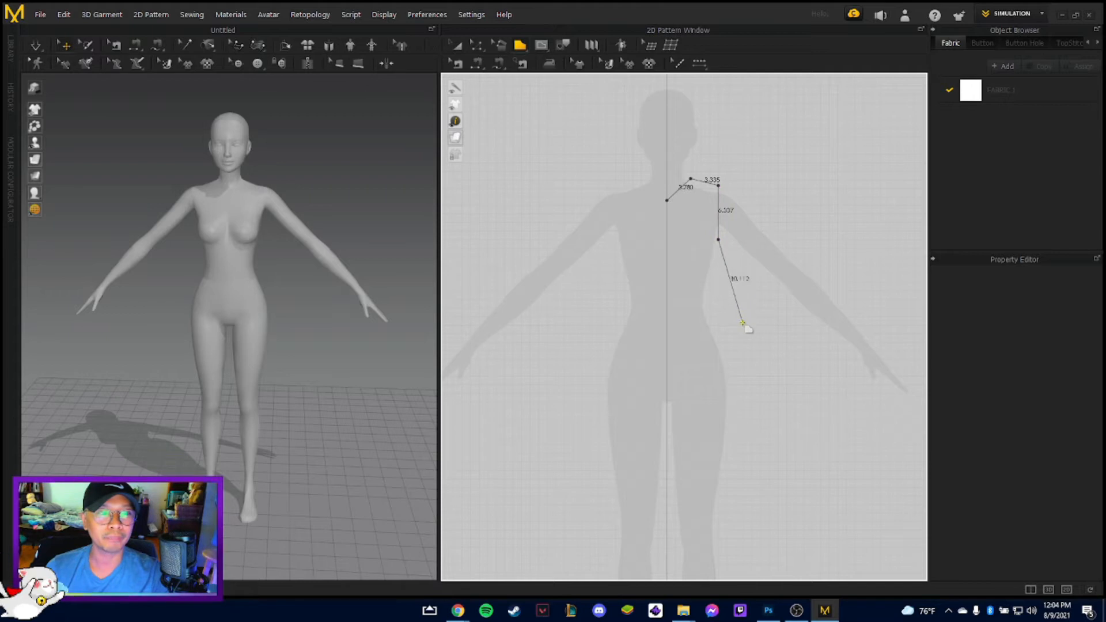
{"action": "left_click", "coordinate": [743, 343]}
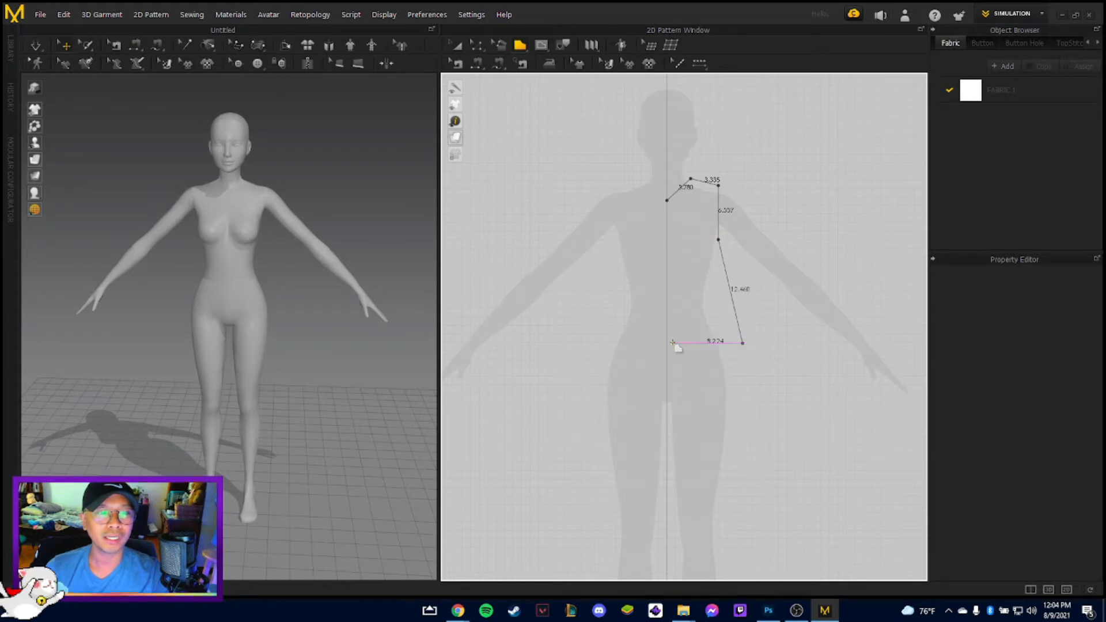
{"action": "left_click", "coordinate": [666, 342]}
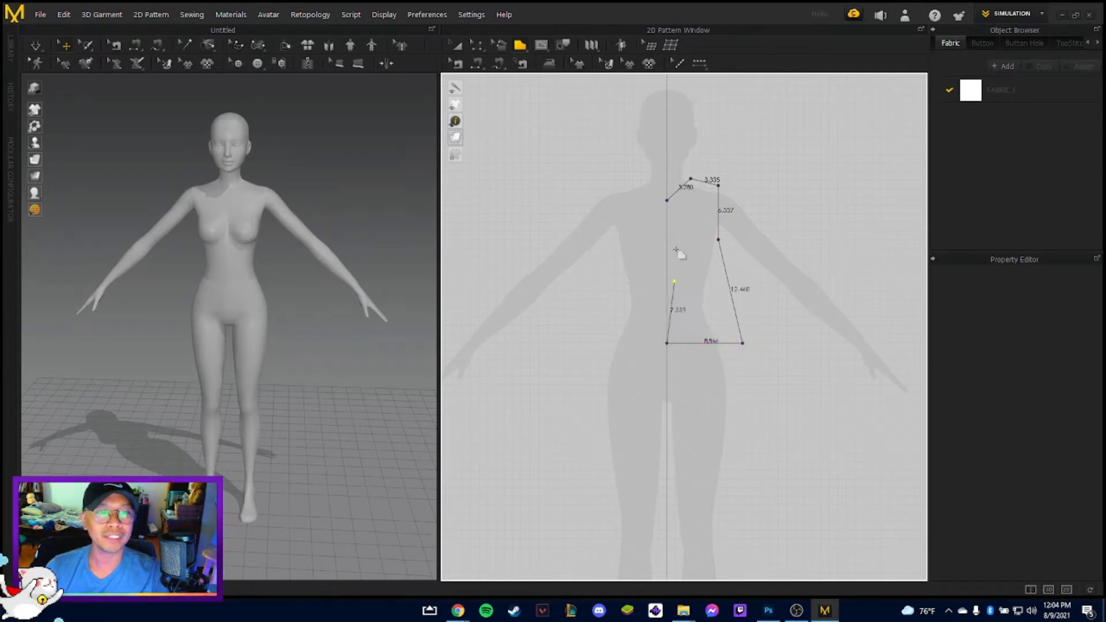
{"action": "left_click", "coordinate": [667, 201]}
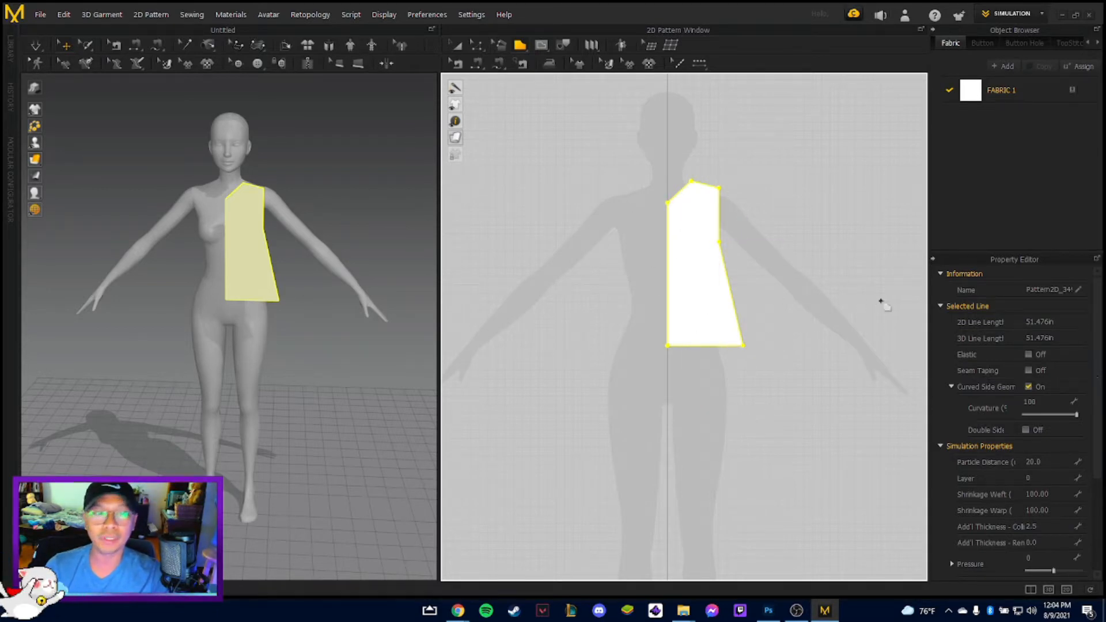
Clone the half-bodice as a Symmetric Pattern (with Sewing) and place the copy just left of the centre line.
{"action": "left_click", "coordinate": [719, 187]}
{"action": "key", "text": "a"}
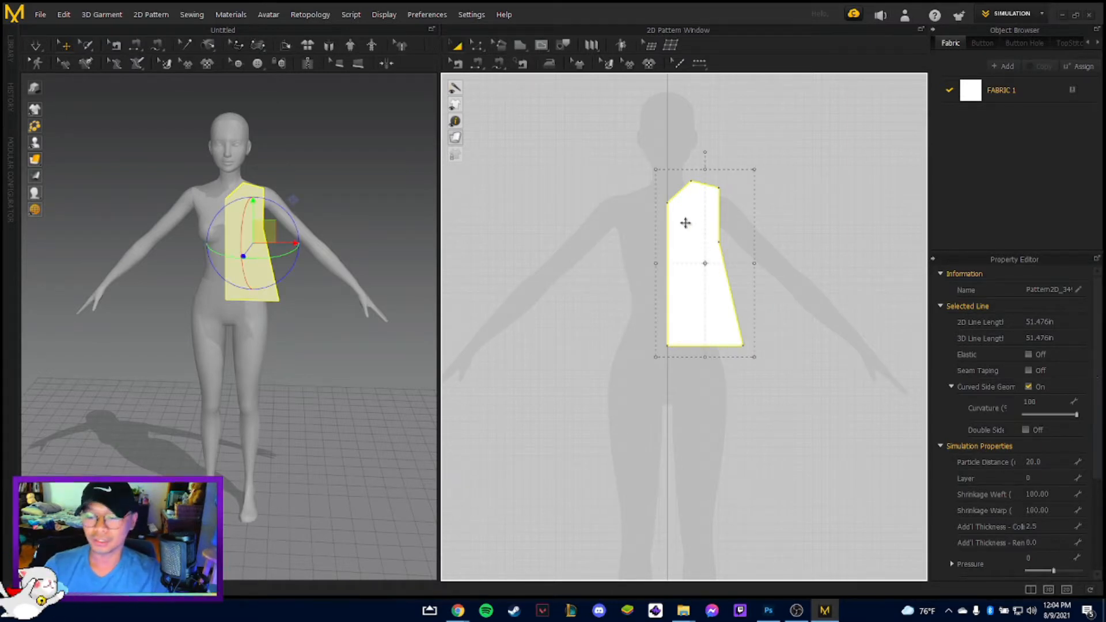
{"action": "right_click", "coordinate": [685, 215]}
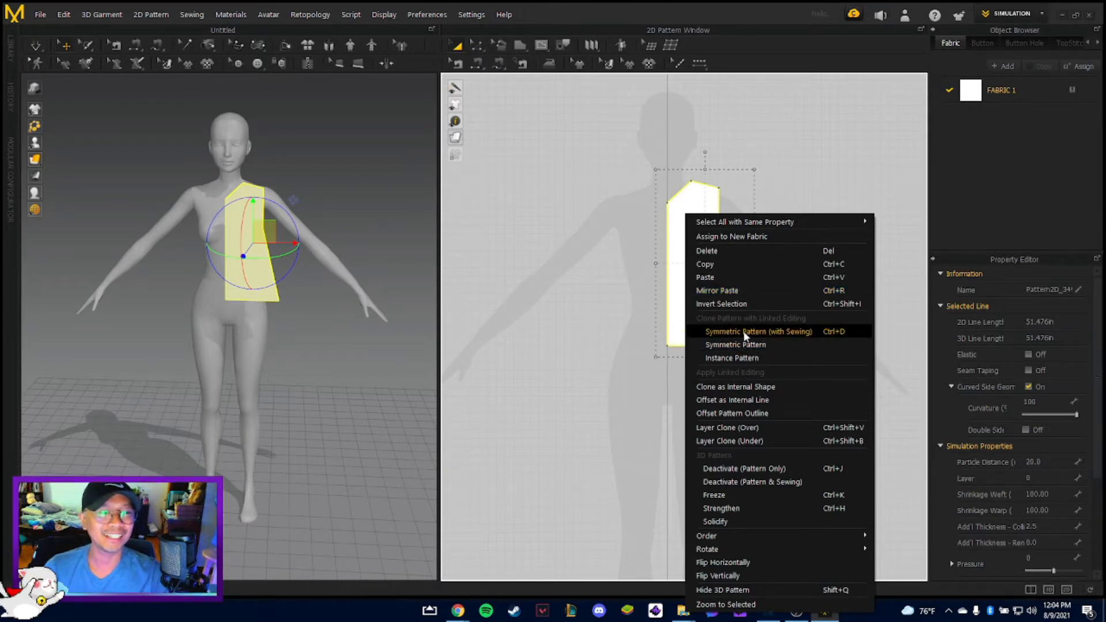
{"action": "left_click", "coordinate": [774, 336]}
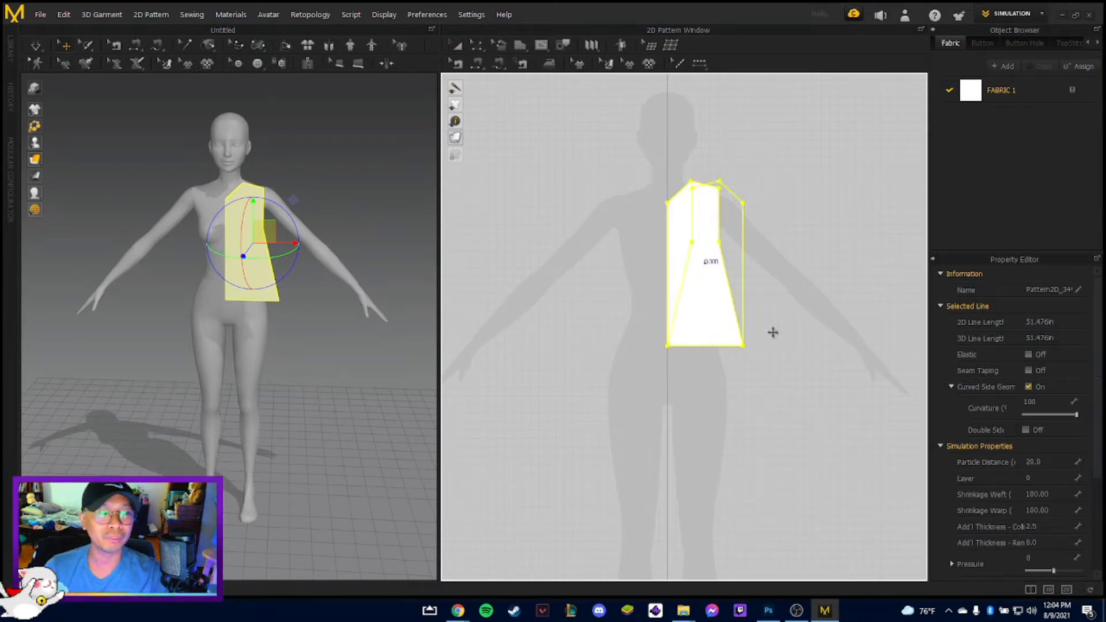
{"action": "left_click", "coordinate": [619, 265]}
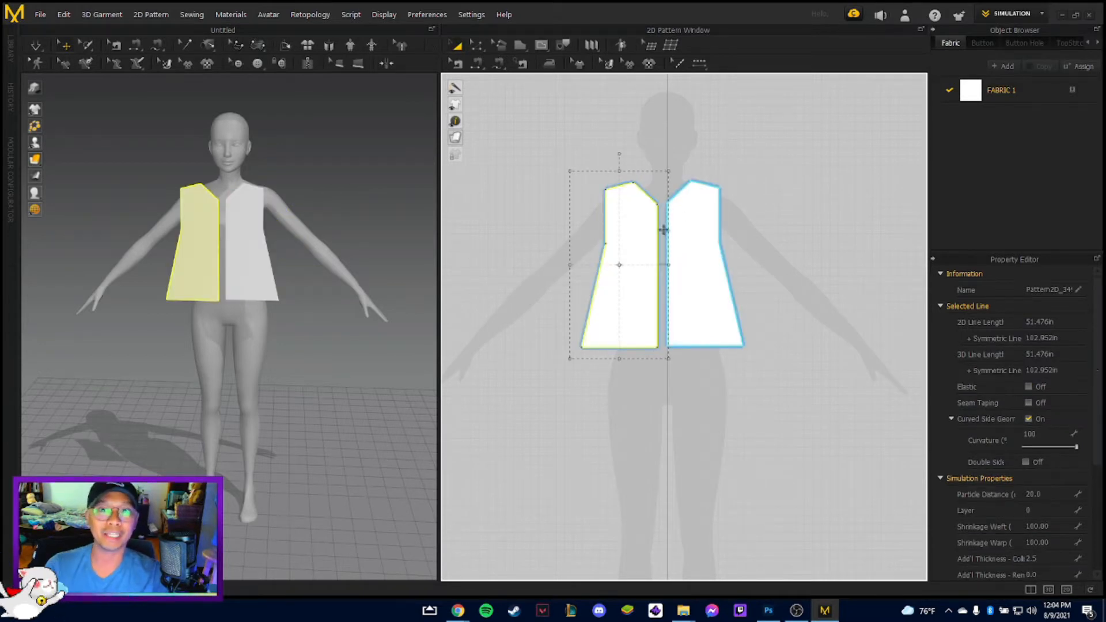
{"action": "left_click", "coordinate": [711, 236]}
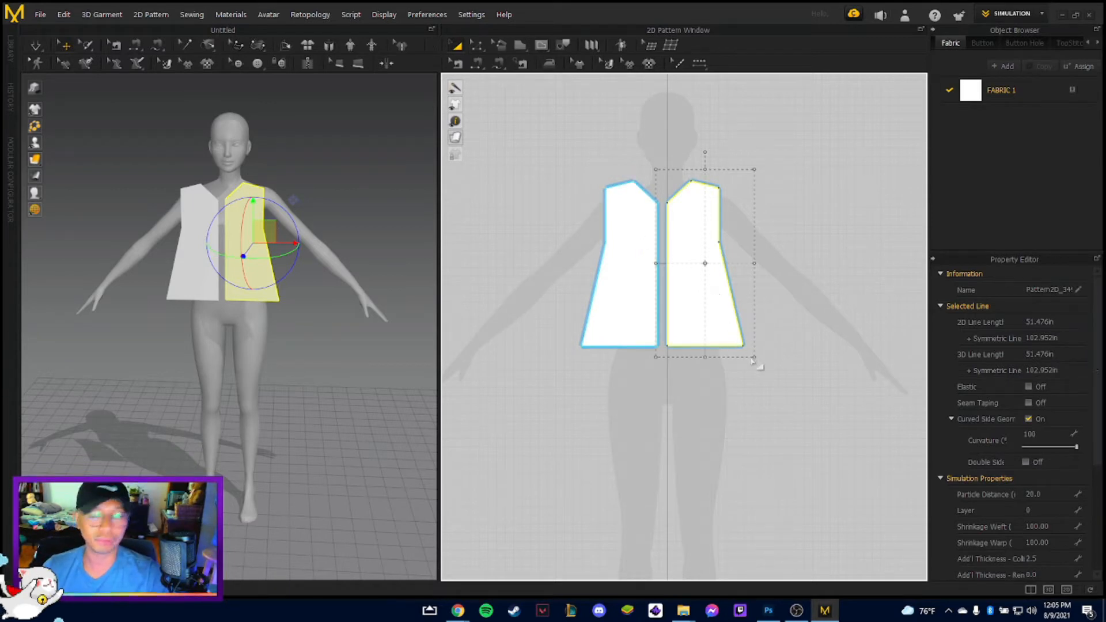
{"action": "left_click", "coordinate": [813, 282]}
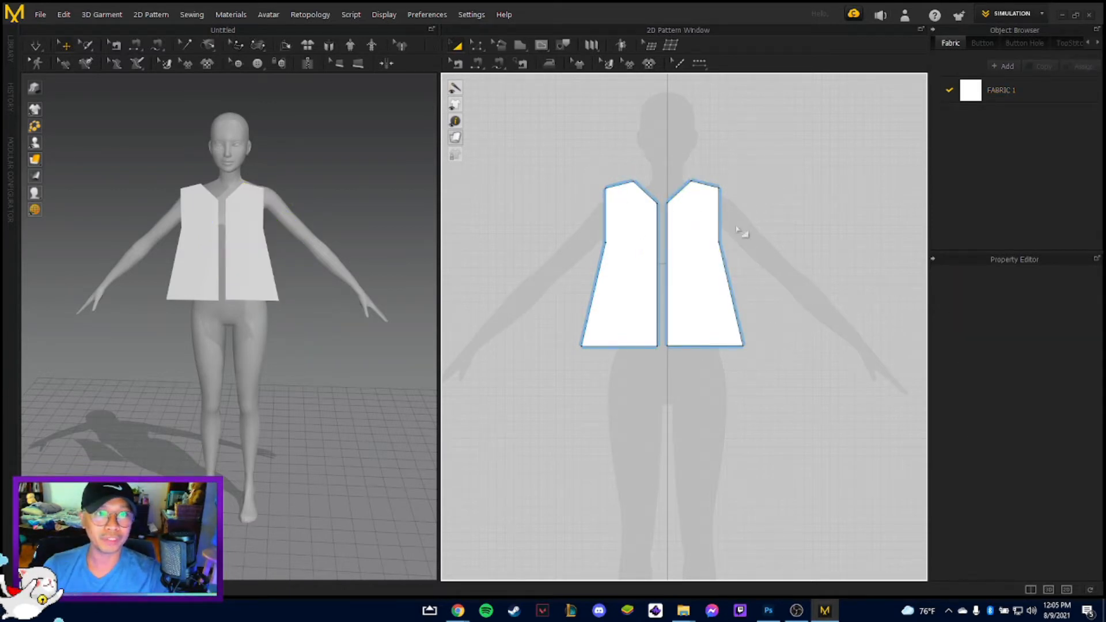
Switch to Edit Pattern and select the outer hem corner point of the right bodice piece.
{"action": "key", "text": "z"}
{"action": "left_click", "coordinate": [477, 45]}
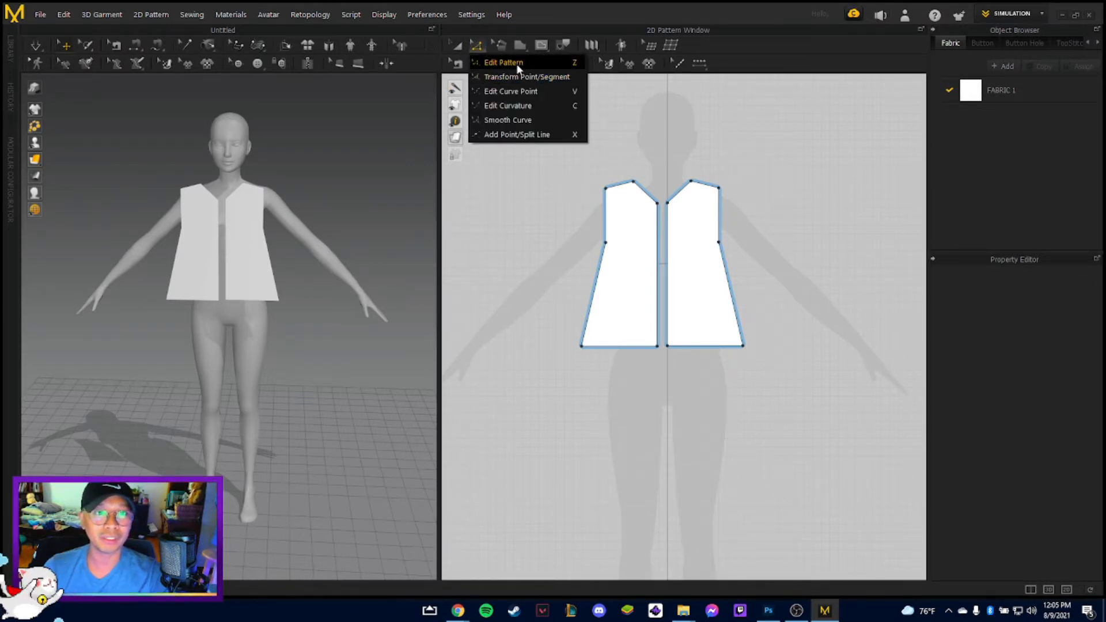
{"action": "left_click", "coordinate": [528, 64]}
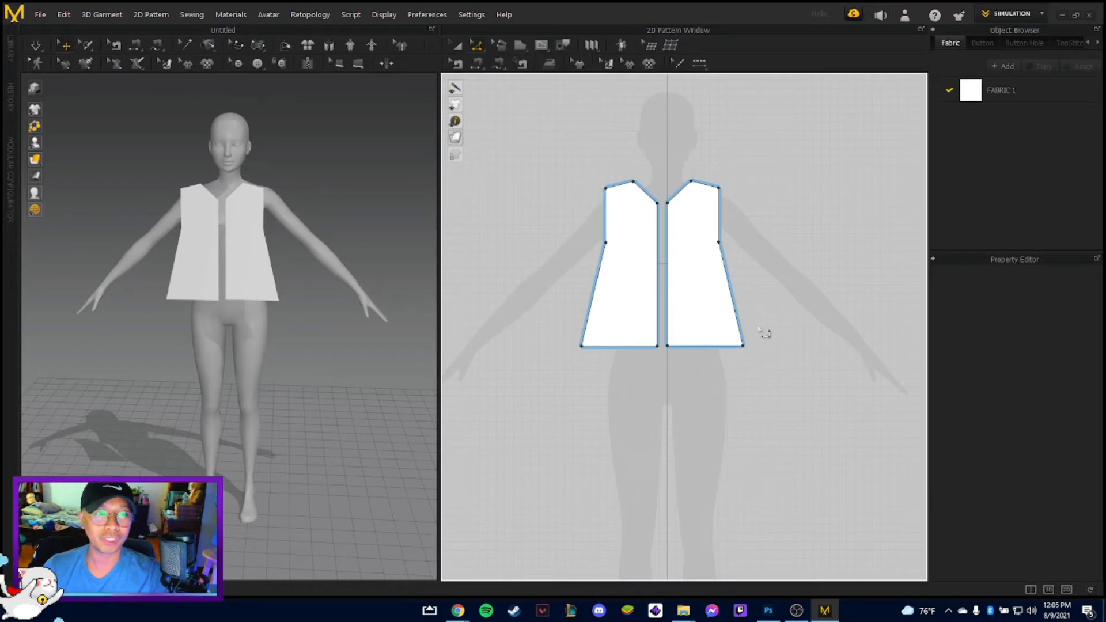
{"action": "left_click", "coordinate": [742, 346]}
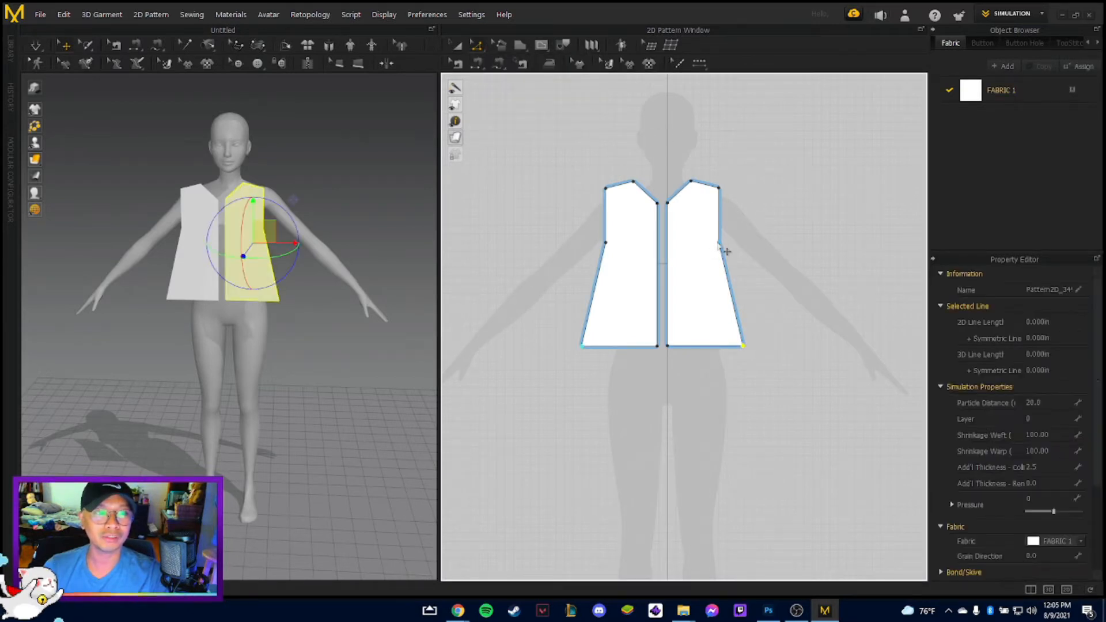
{"action": "left_click", "coordinate": [719, 188]}
{"action": "mouse_move", "coordinate": [742, 348]}
{"action": "left_mouse_down"}
{"action": "mouse_move", "coordinate": [738, 331]}
{"action": "mouse_move", "coordinate": [742, 344]}
{"action": "left_mouse_up"}
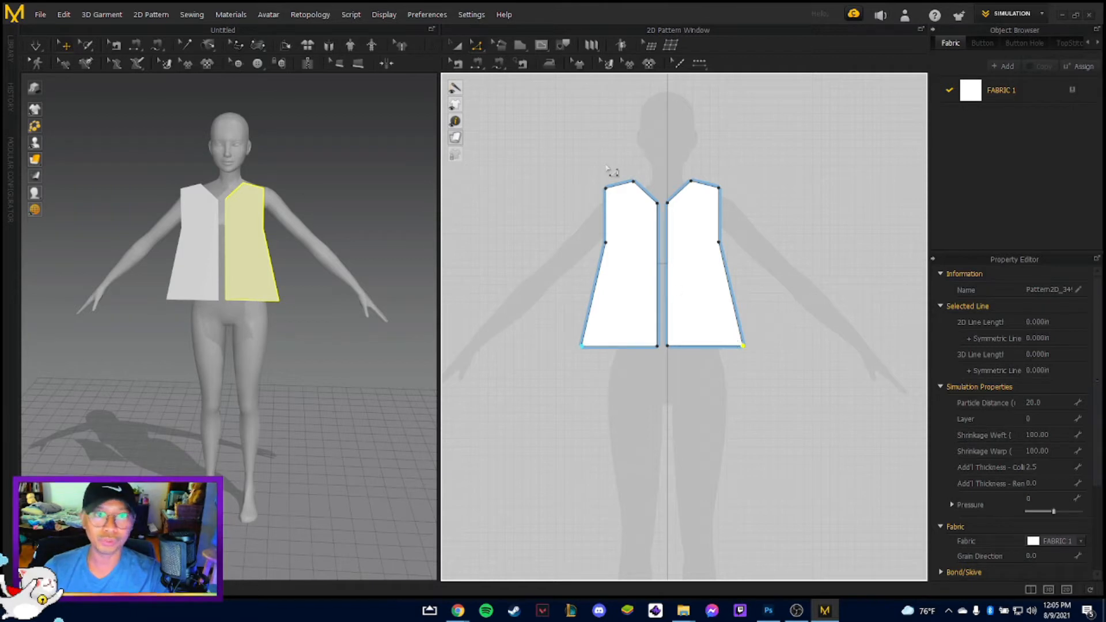
{"action": "left_click", "coordinate": [477, 45]}
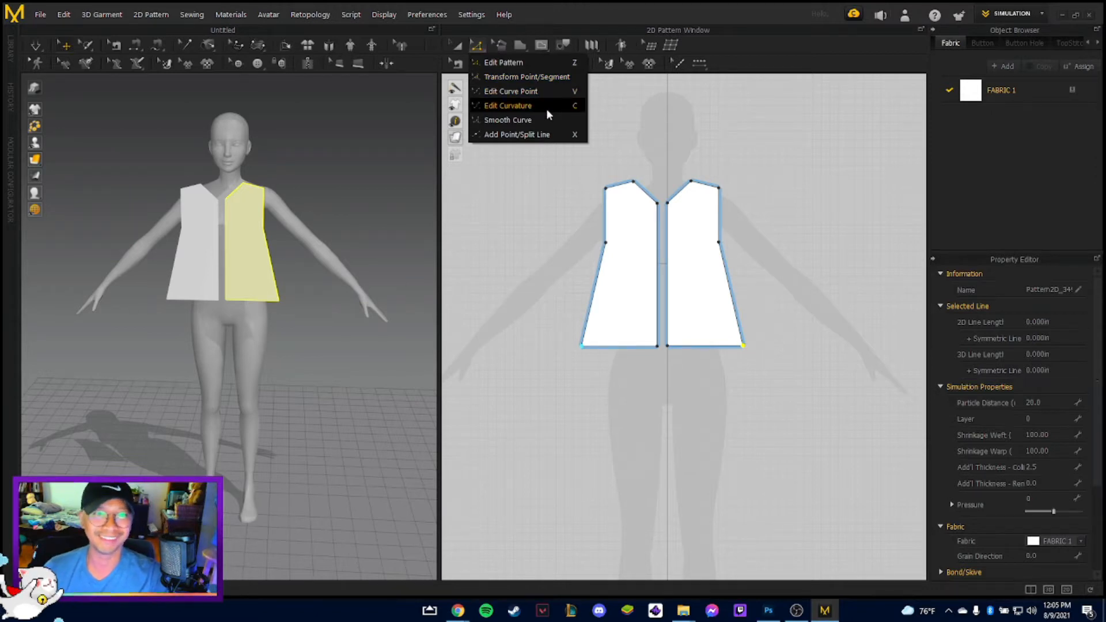
{"action": "left_click", "coordinate": [799, 149]}
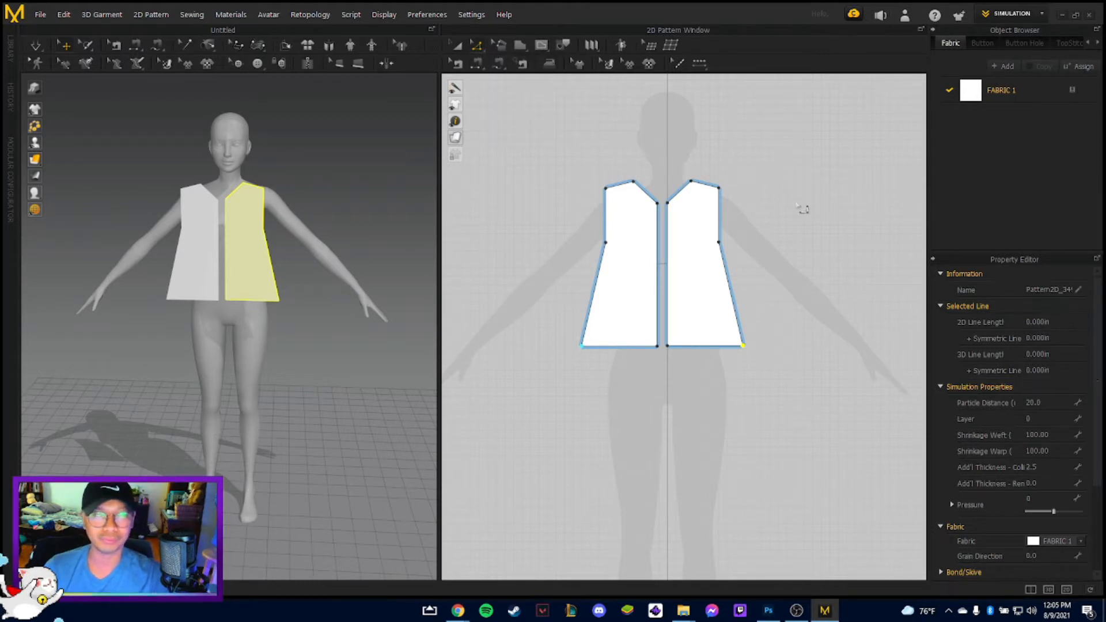
Copy both half-bodice pieces and place the duplicates beside the avatar silhouette, past its outstretched arm.
{"action": "left_click", "coordinate": [751, 307]}
{"action": "key", "text": "a"}
{"action": "scroll", "coordinate": [720, 299], "scroll_direction": "down", "scroll_amount": 5}
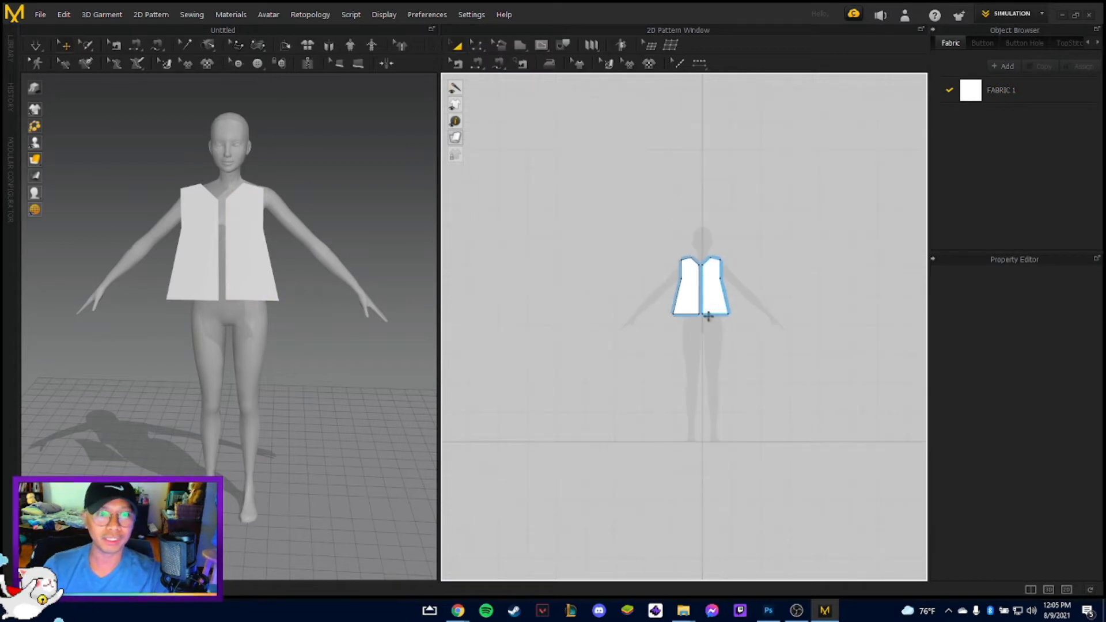
{"action": "scroll", "coordinate": [716, 316], "scroll_direction": "up", "scroll_amount": 3}
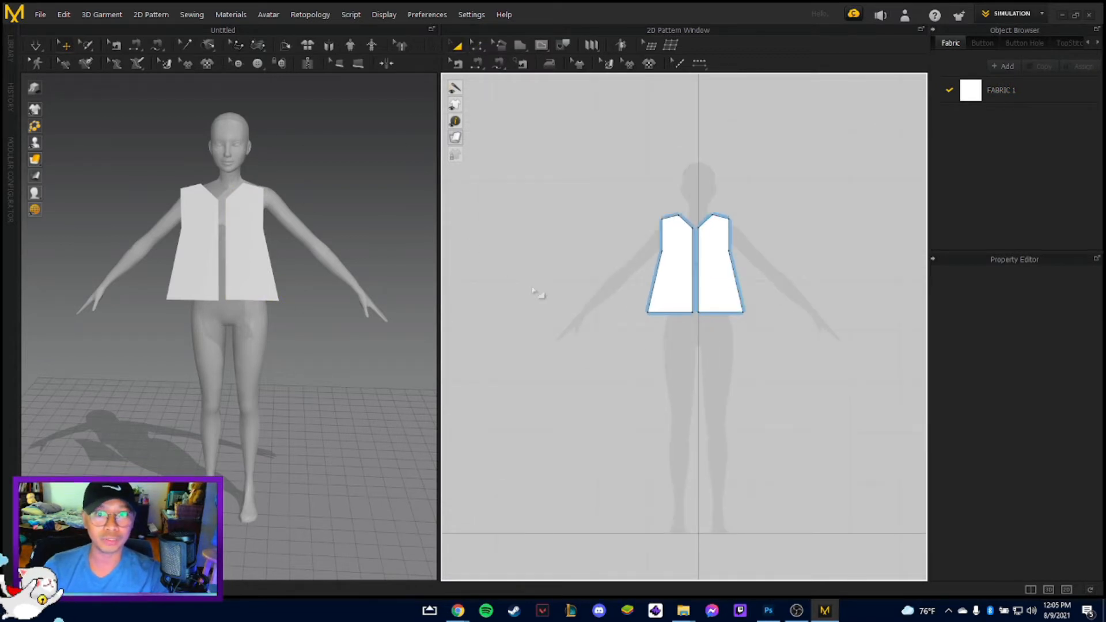
{"action": "left_click", "coordinate": [674, 232]}
{"action": "left_click", "coordinate": [726, 278], "text": "shift"}
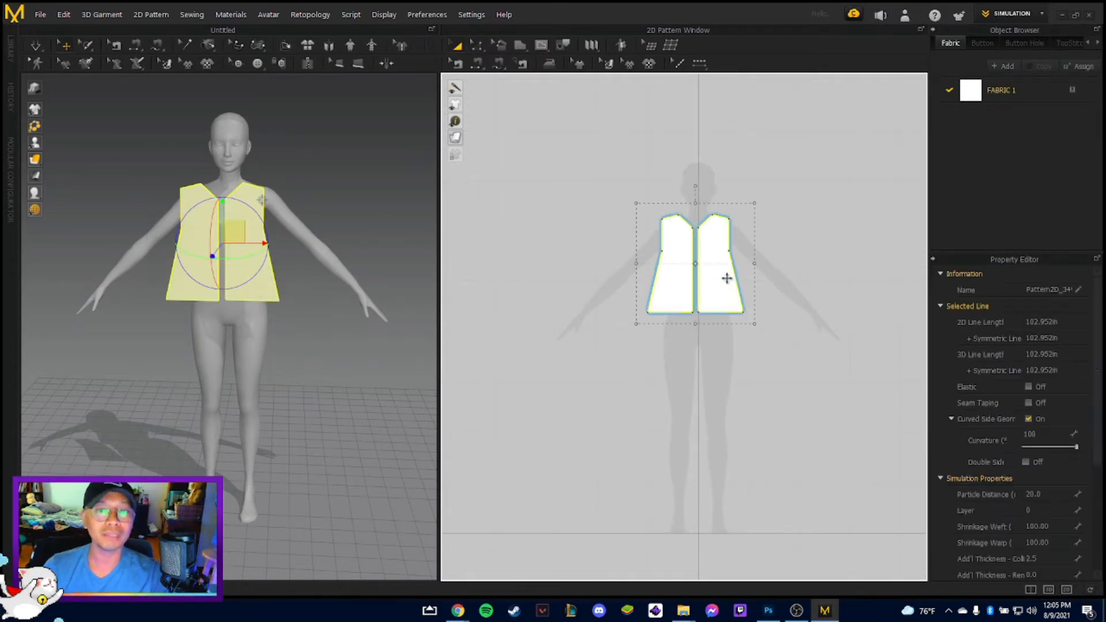
{"action": "left_click", "coordinate": [674, 292]}
{"action": "left_click", "coordinate": [718, 291], "text": "shift"}
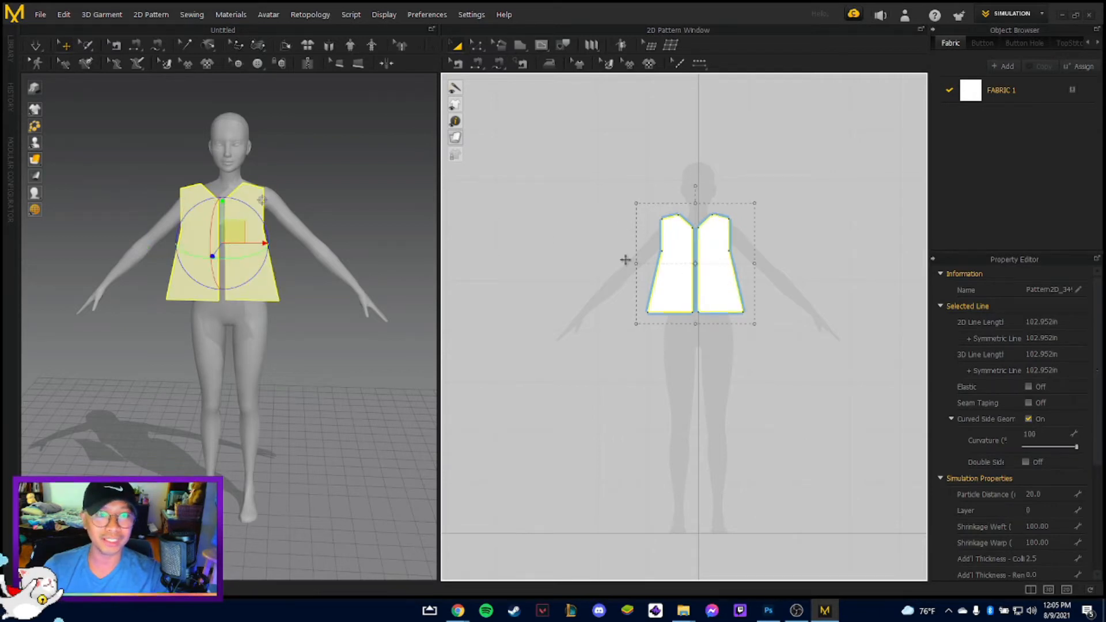
{"action": "key", "text": "ctrl+c"}
{"action": "key", "text": "ctrl+v"}
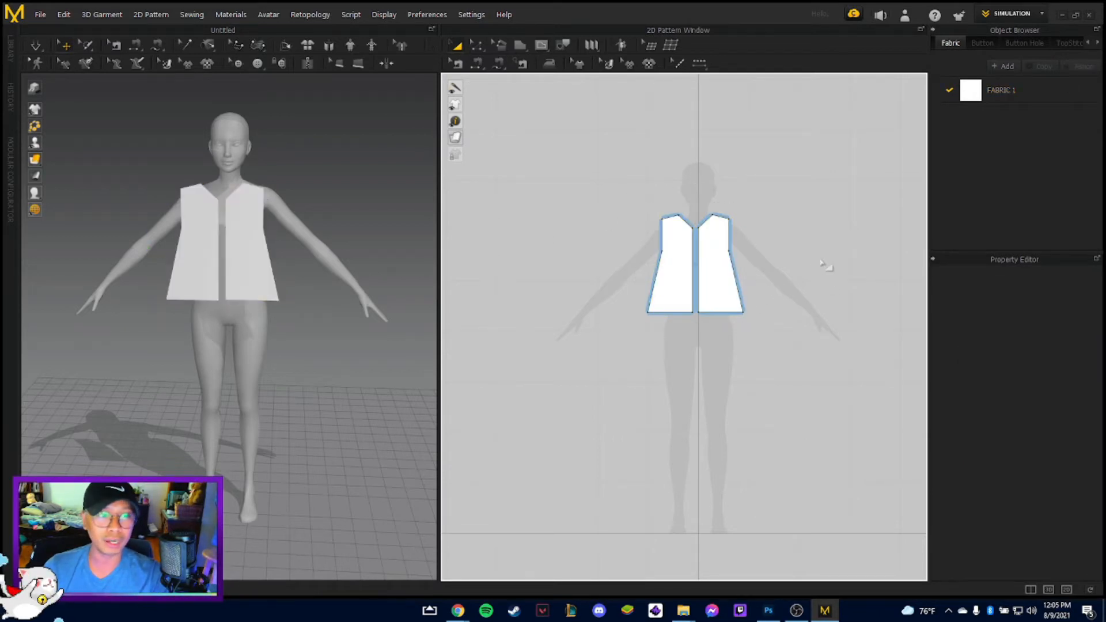
{"action": "left_click", "coordinate": [795, 265]}
{"action": "right_click_drag", "start_coordinate": [809, 380], "coordinate": [690, 360]}
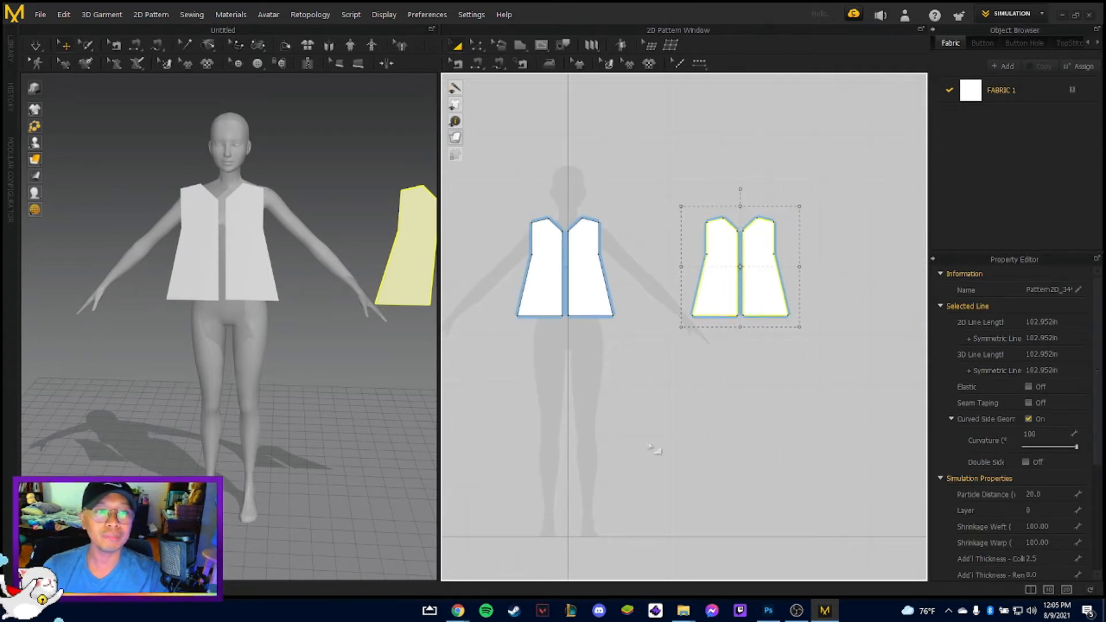
{"action": "right_click", "coordinate": [614, 433]}
{"action": "left_click", "coordinate": [737, 464]}
Apply Flip Normal to both duplicated bodice pieces in the 3D view.
{"action": "right_click_drag", "start_coordinate": [393, 427], "coordinate": [325, 264]}
{"action": "right_click_drag", "start_coordinate": [296, 345], "coordinate": [321, 404]}
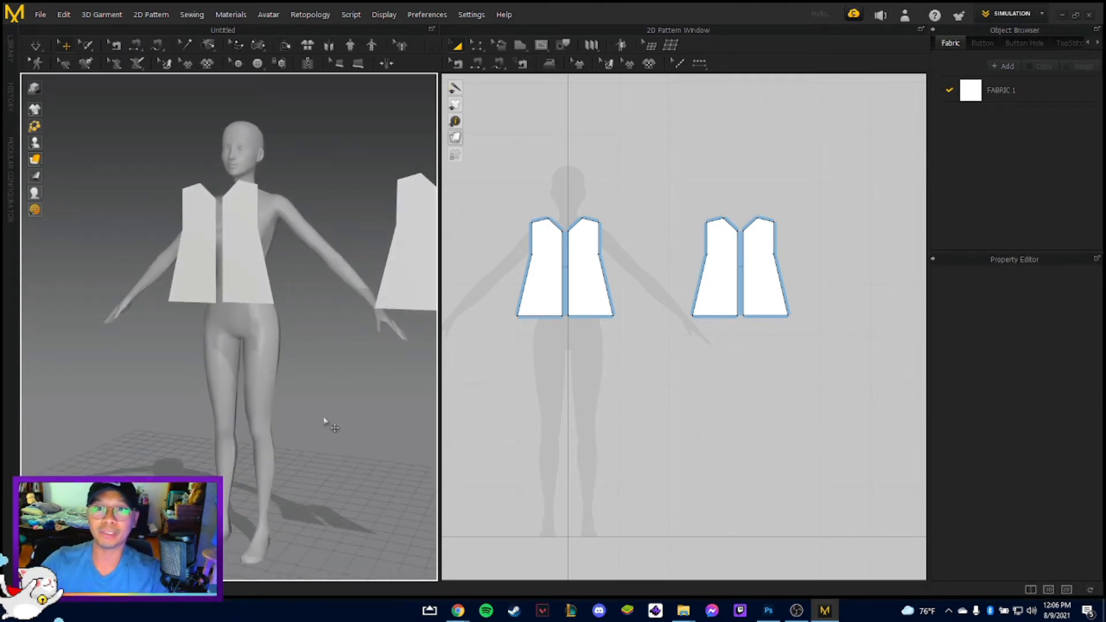
{"action": "right_click_drag", "start_coordinate": [324, 422], "coordinate": [193, 471]}
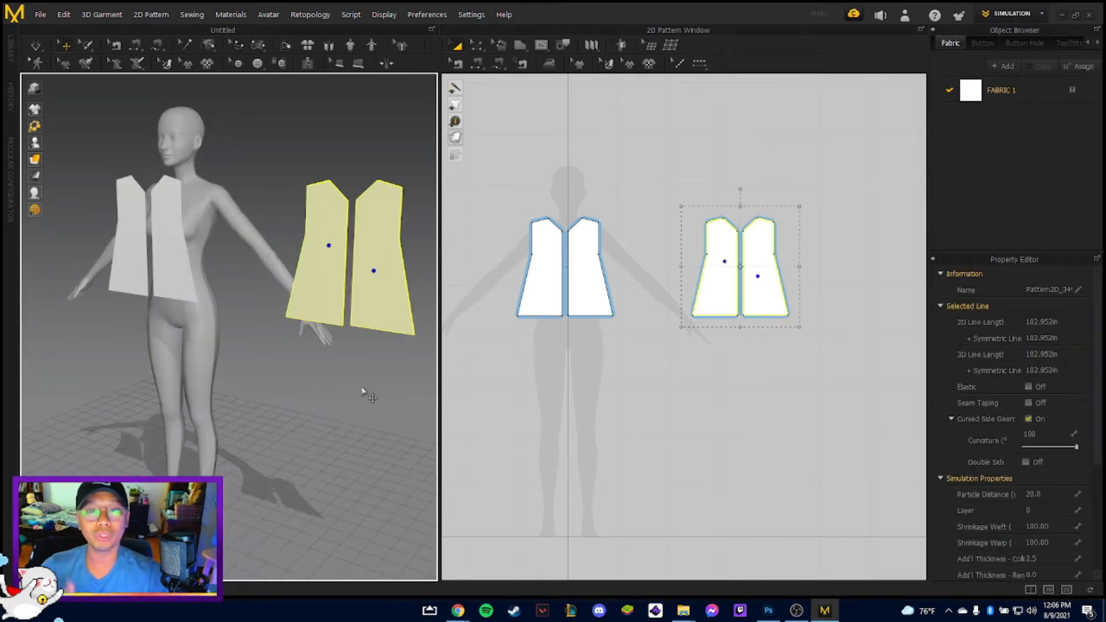
{"action": "left_click", "coordinate": [324, 277]}
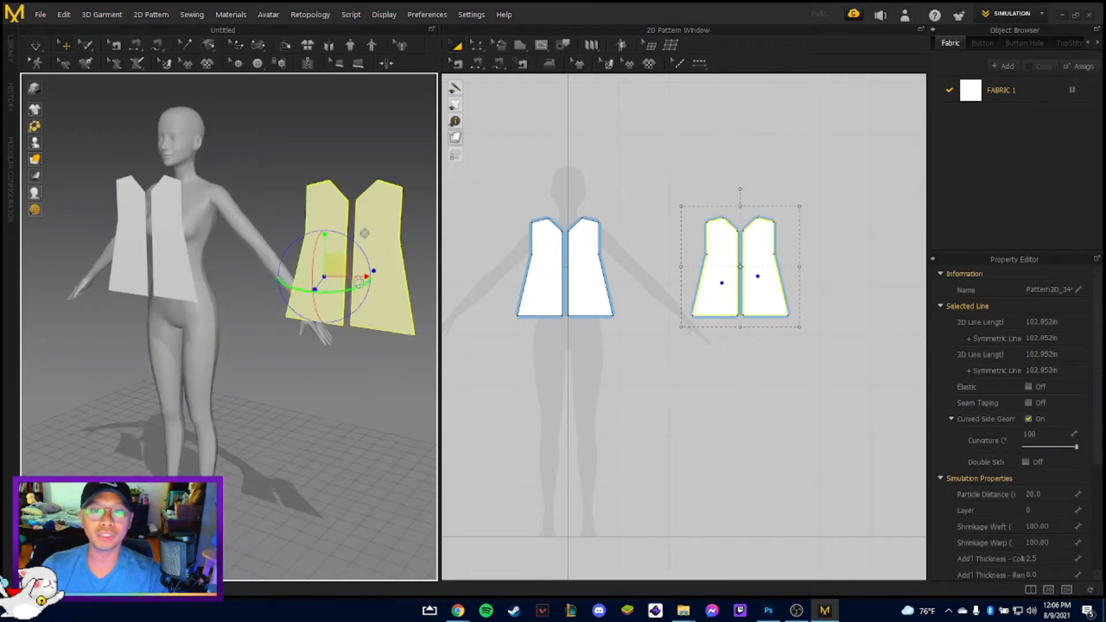
{"action": "left_click", "coordinate": [379, 230], "text": "shift"}
{"action": "left_click", "coordinate": [368, 280], "text": "shift"}
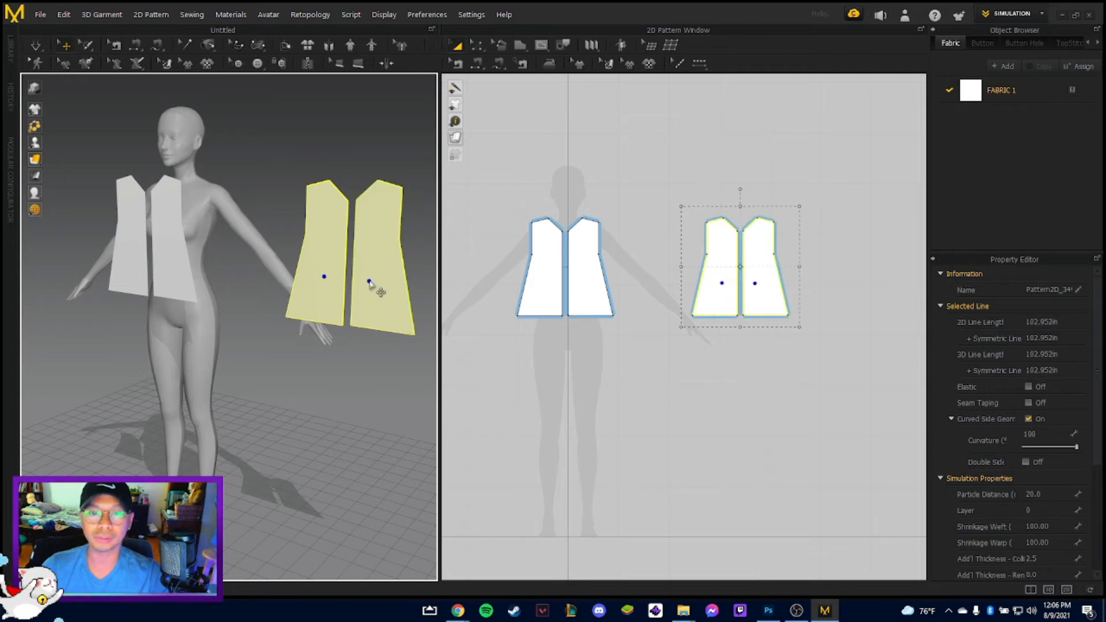
{"action": "right_click", "coordinate": [380, 224]}
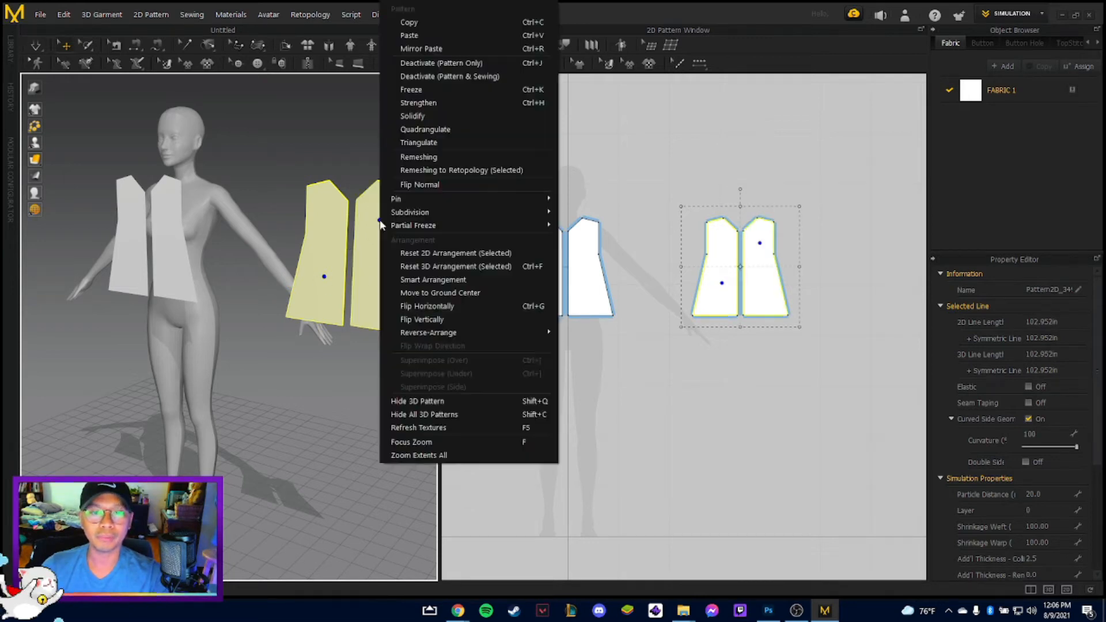
{"action": "left_click", "coordinate": [448, 183]}
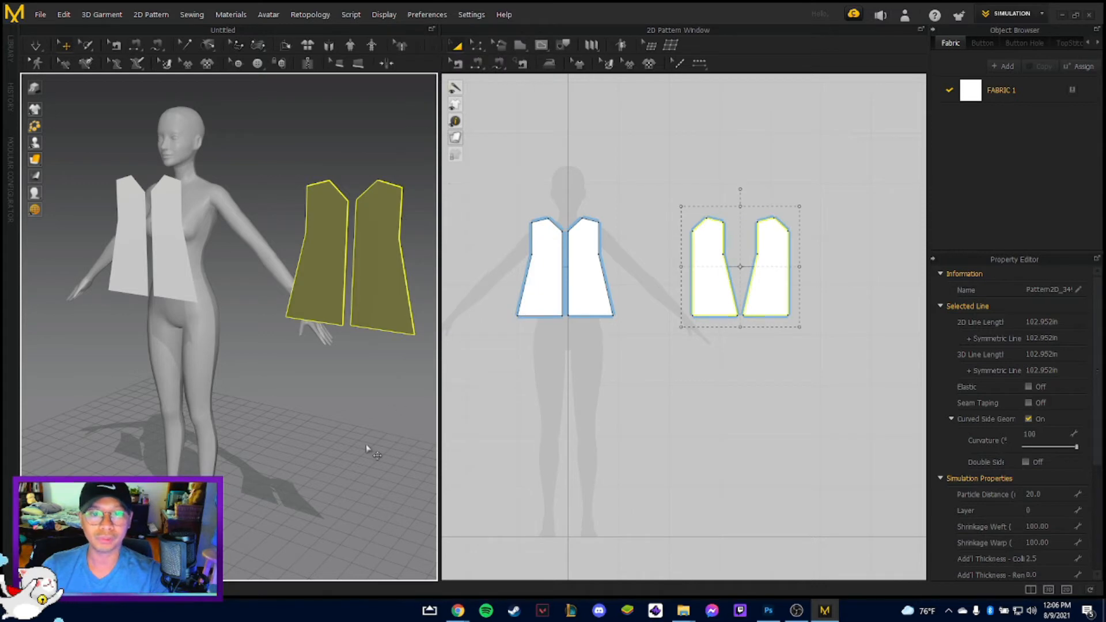
Move the two flipped duplicate pieces above and behind the avatar in the 3D view.
{"action": "right_click_drag", "start_coordinate": [366, 448], "coordinate": [380, 252]}
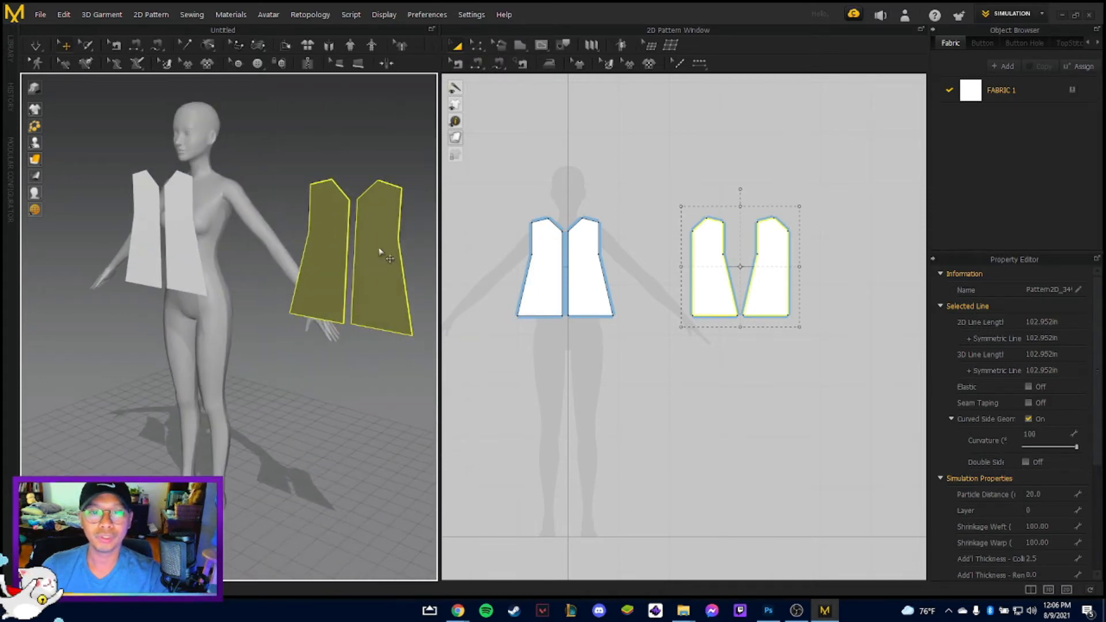
{"action": "left_click", "coordinate": [369, 266]}
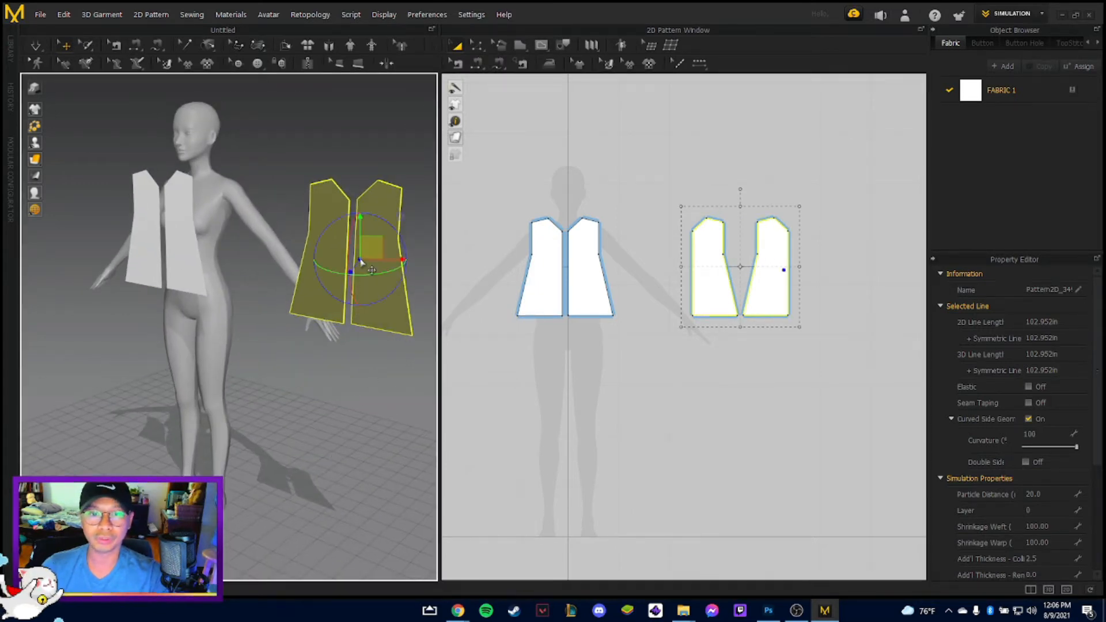
{"action": "right_click_drag", "start_coordinate": [359, 419], "coordinate": [295, 437]}
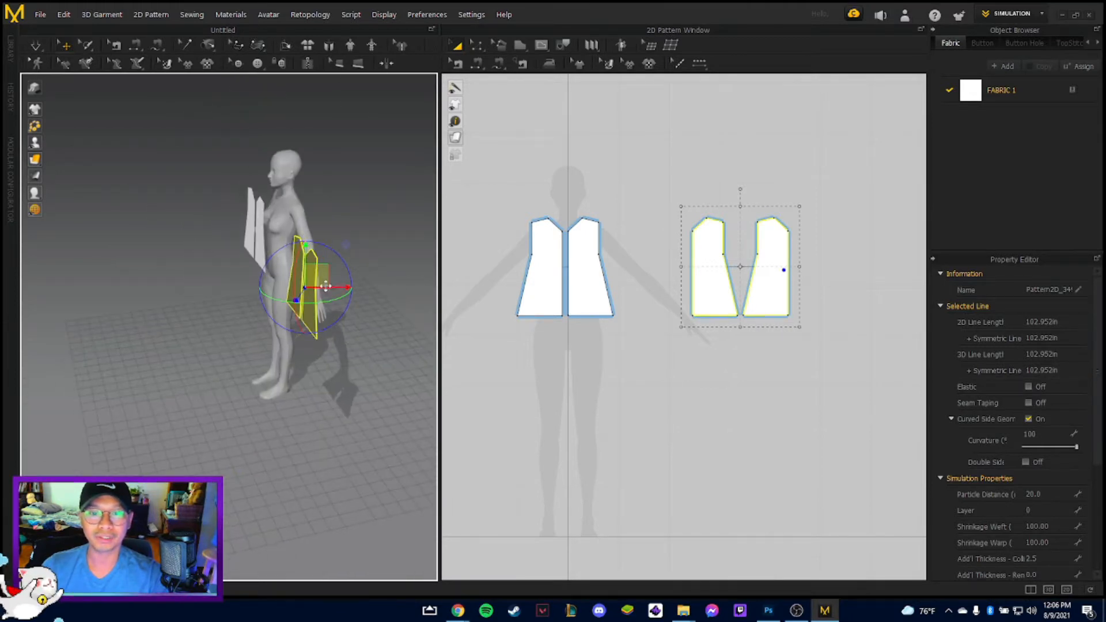
{"action": "right_click_drag", "start_coordinate": [326, 286], "coordinate": [304, 237]}
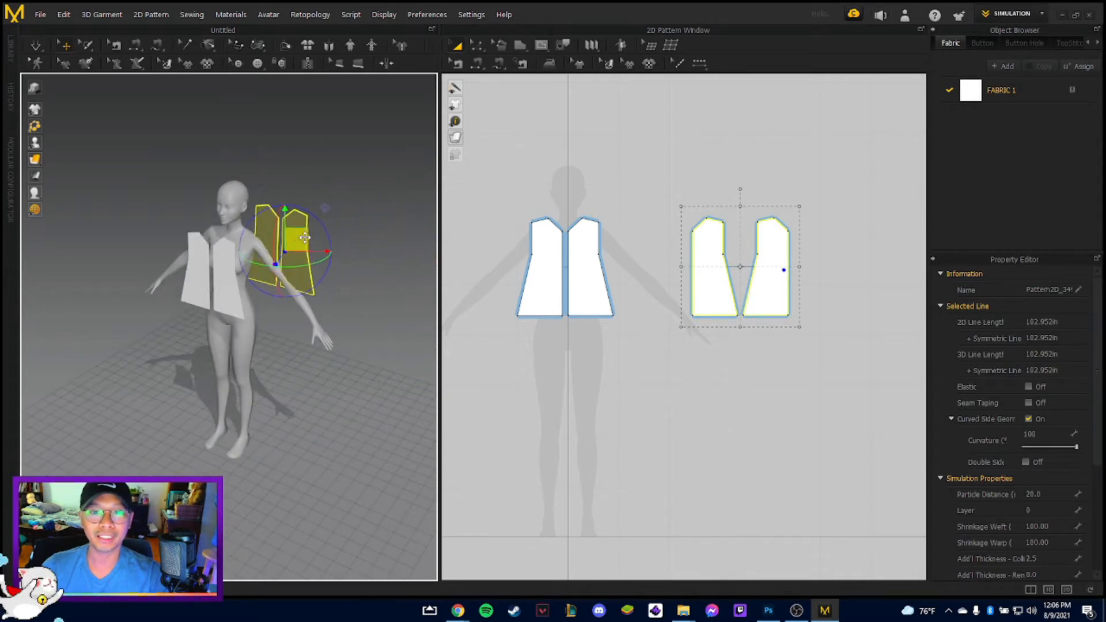
{"action": "left_click_drag", "start_coordinate": [304, 238], "coordinate": [377, 141]}
{"action": "right_click_drag", "start_coordinate": [366, 485], "coordinate": [391, 454]}
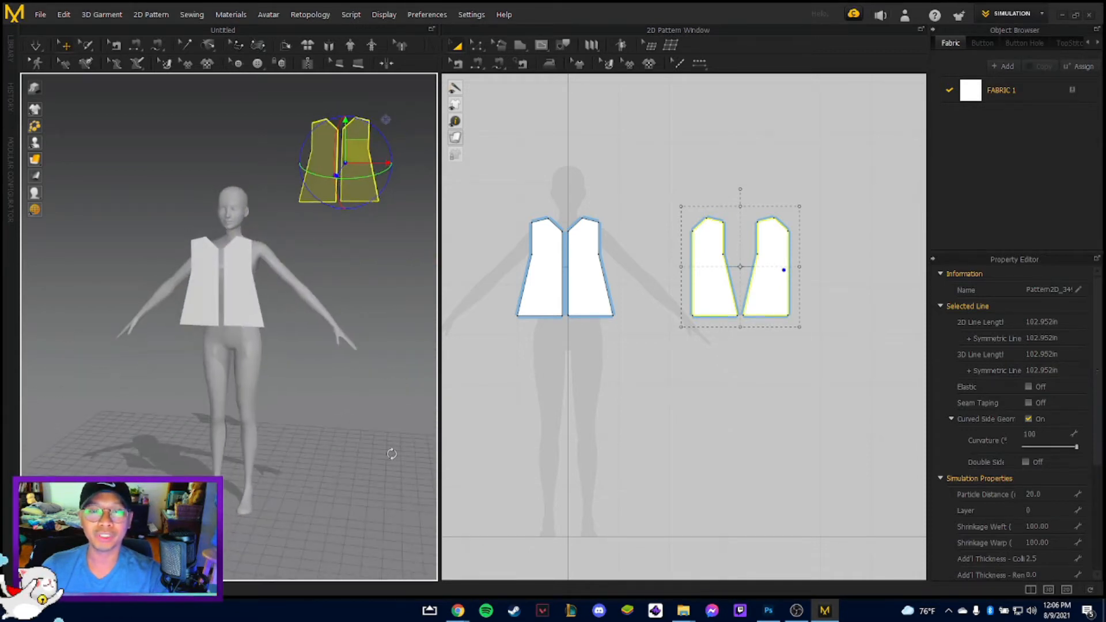
{"action": "left_click", "coordinate": [340, 287]}
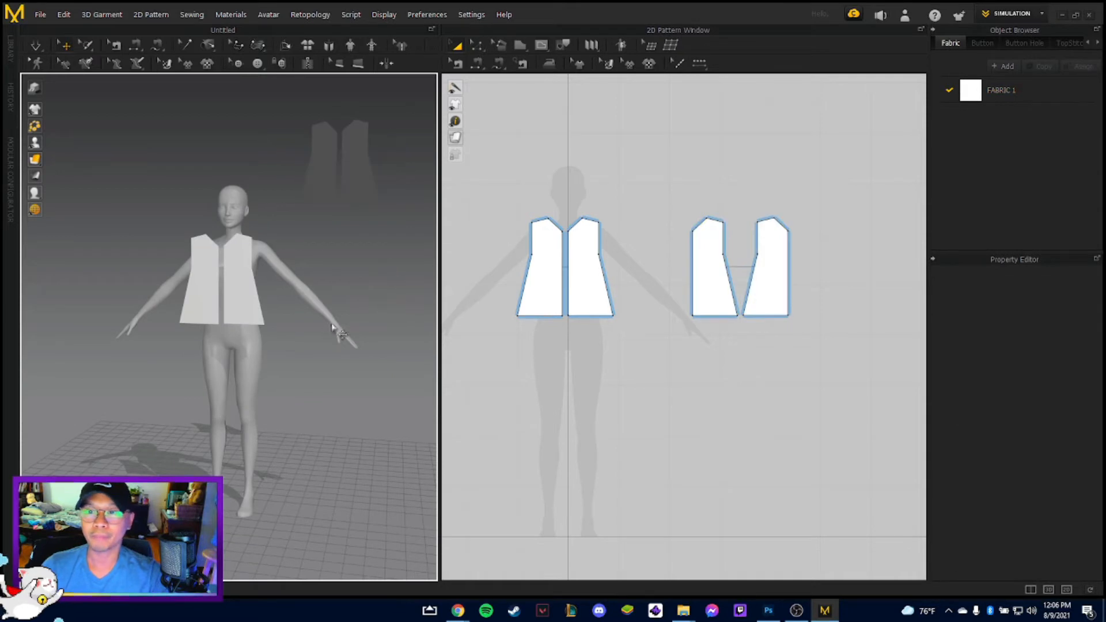
Show the arrangement points on the avatar, viewing it from behind.
{"action": "right_click_drag", "start_coordinate": [332, 325], "coordinate": [357, 182]}
{"action": "left_click", "coordinate": [378, 173]}
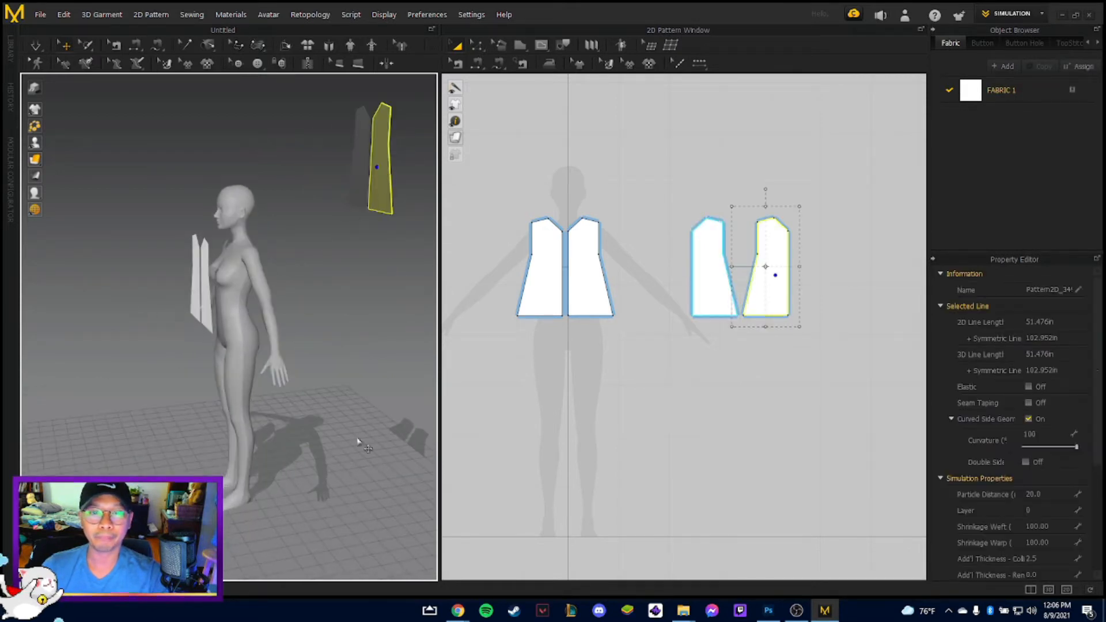
{"action": "right_click_drag", "start_coordinate": [365, 449], "coordinate": [238, 451]}
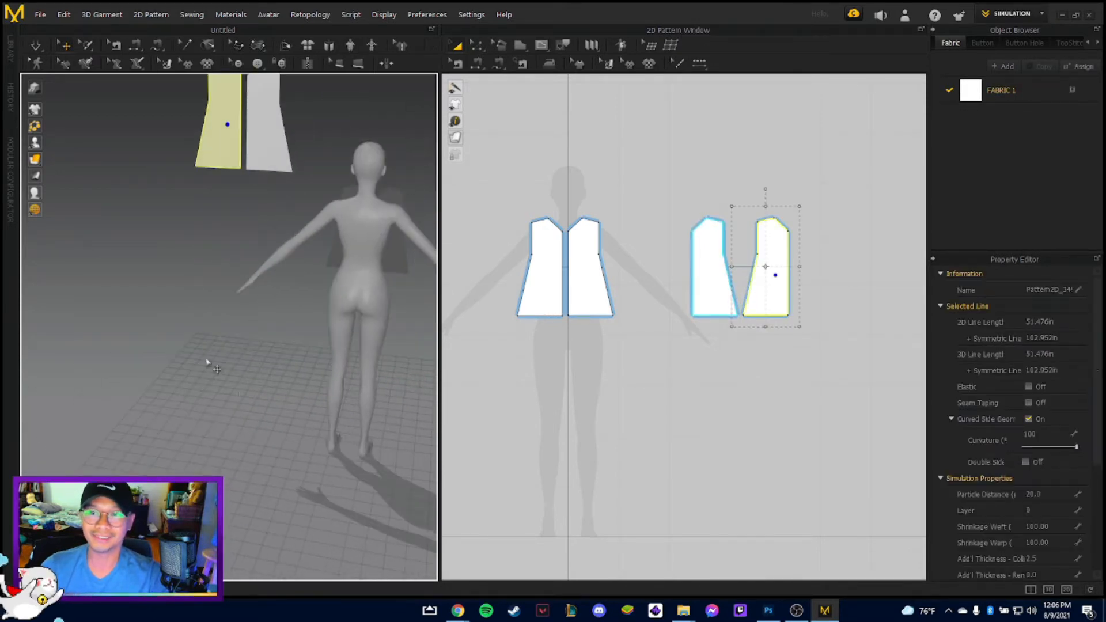
{"action": "mouse_move", "coordinate": [36, 143]}
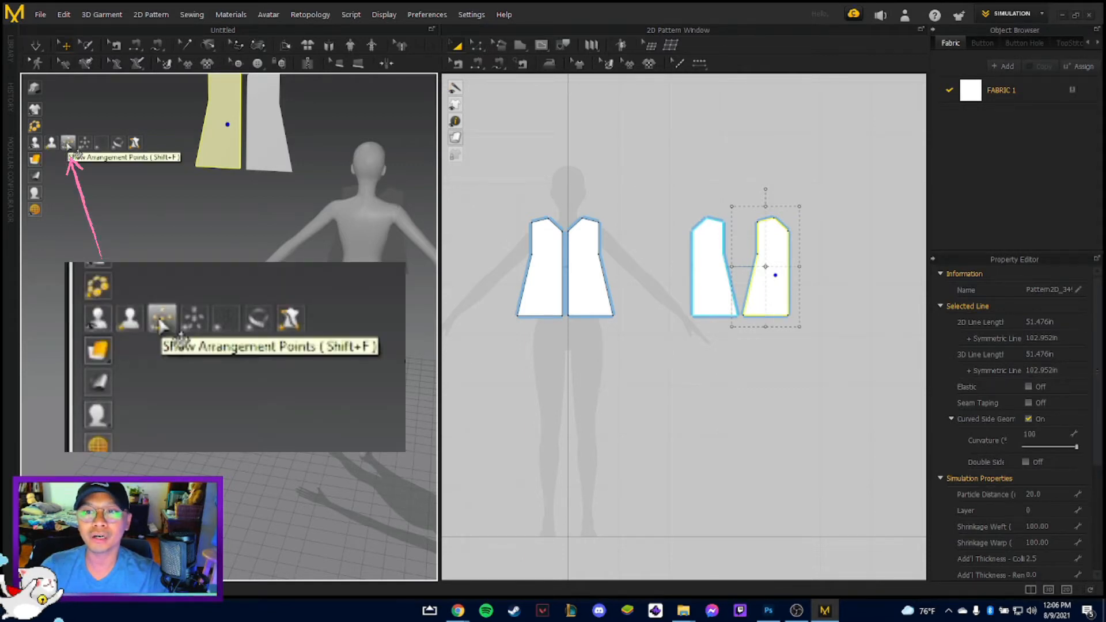
{"action": "left_click", "coordinate": [67, 144]}
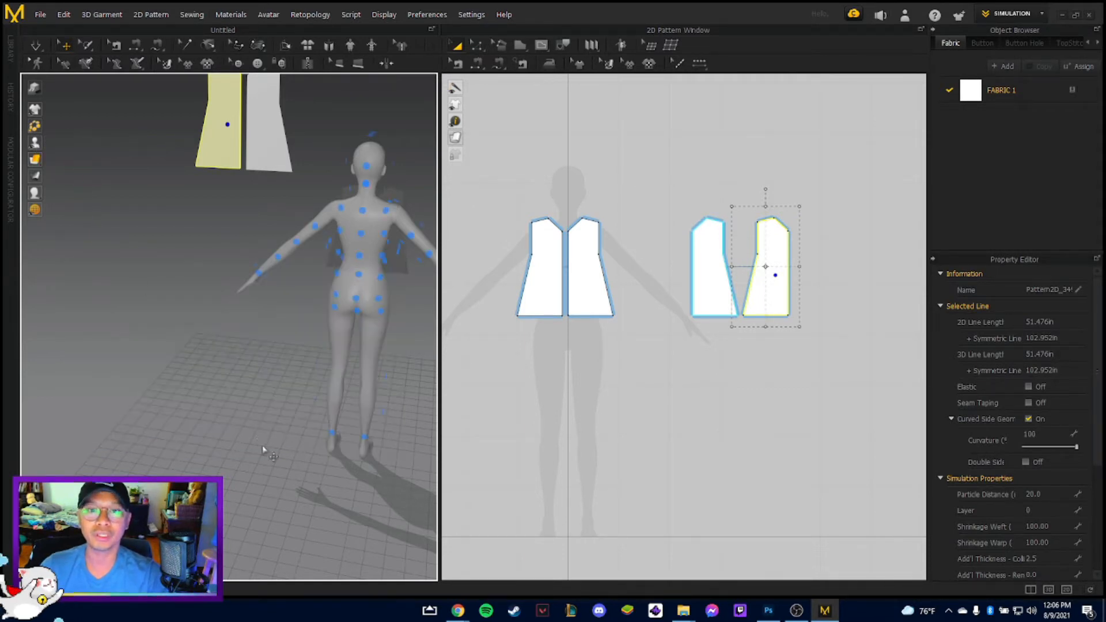
Place the two duplicate pieces on the avatar's right and left back-body arrangement points beside the spine.
{"action": "right_click_drag", "start_coordinate": [276, 345], "coordinate": [285, 378]}
{"action": "left_click", "coordinate": [251, 184]}
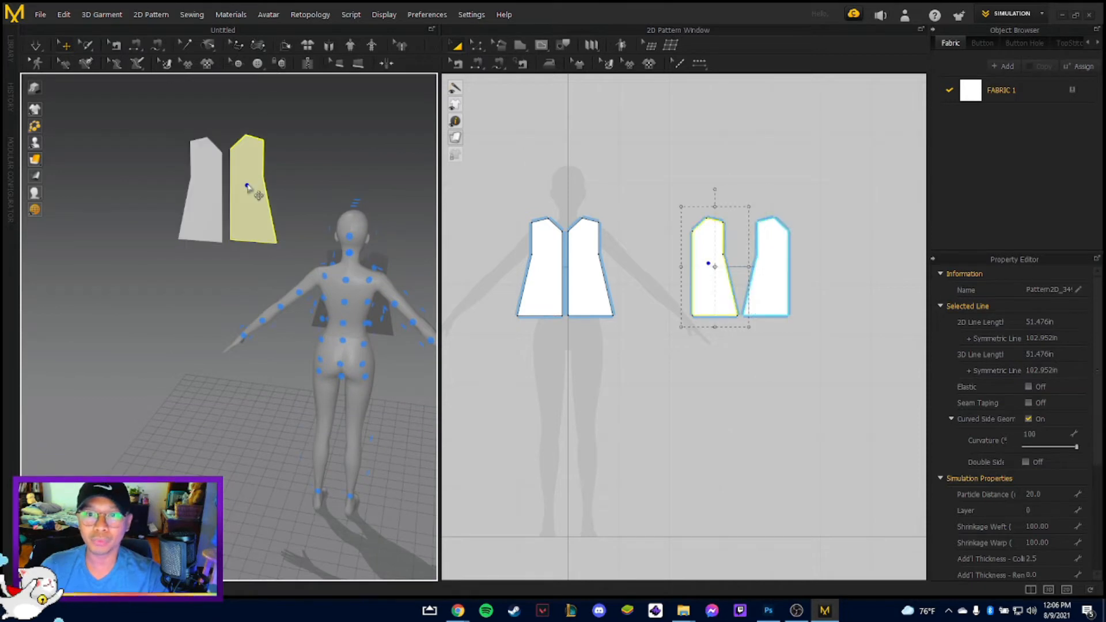
{"action": "left_click", "coordinate": [367, 307]}
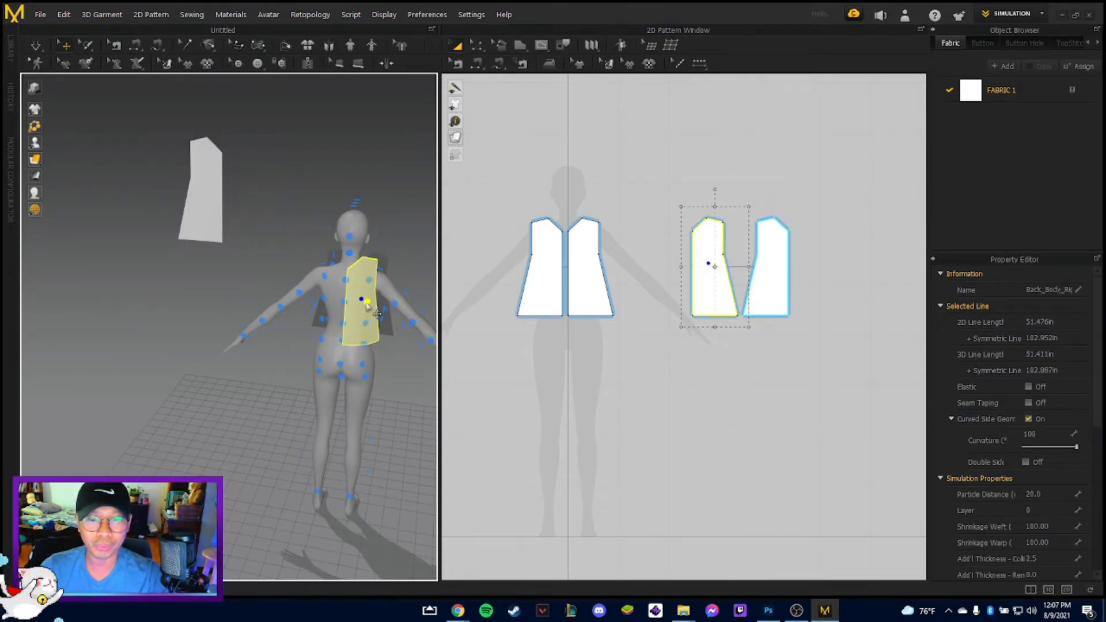
{"action": "left_click", "coordinate": [205, 200]}
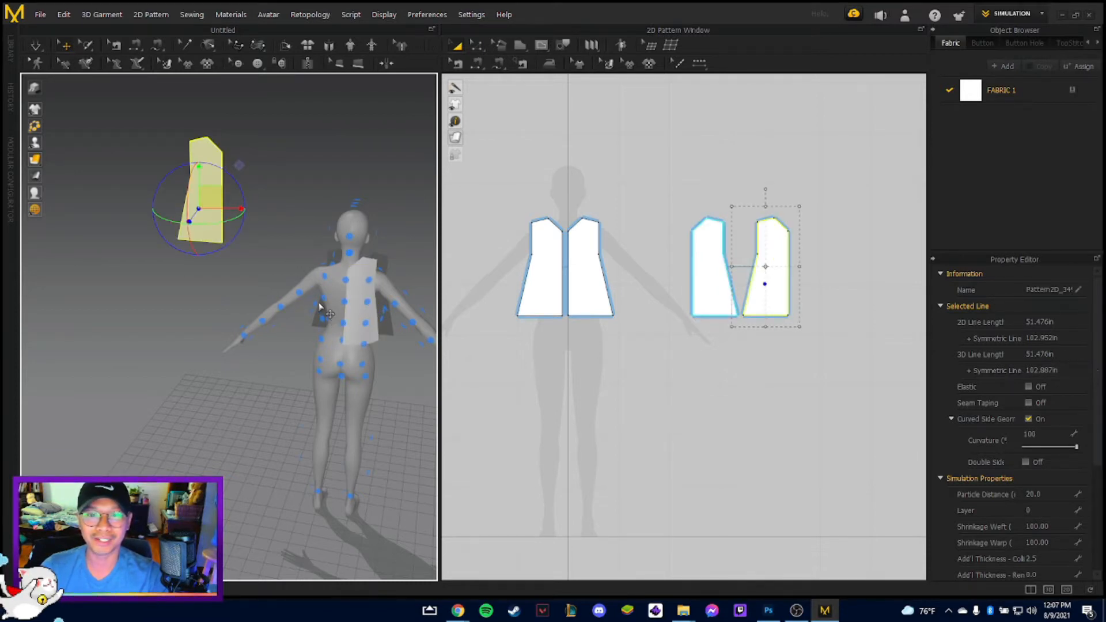
{"action": "left_click", "coordinate": [337, 307]}
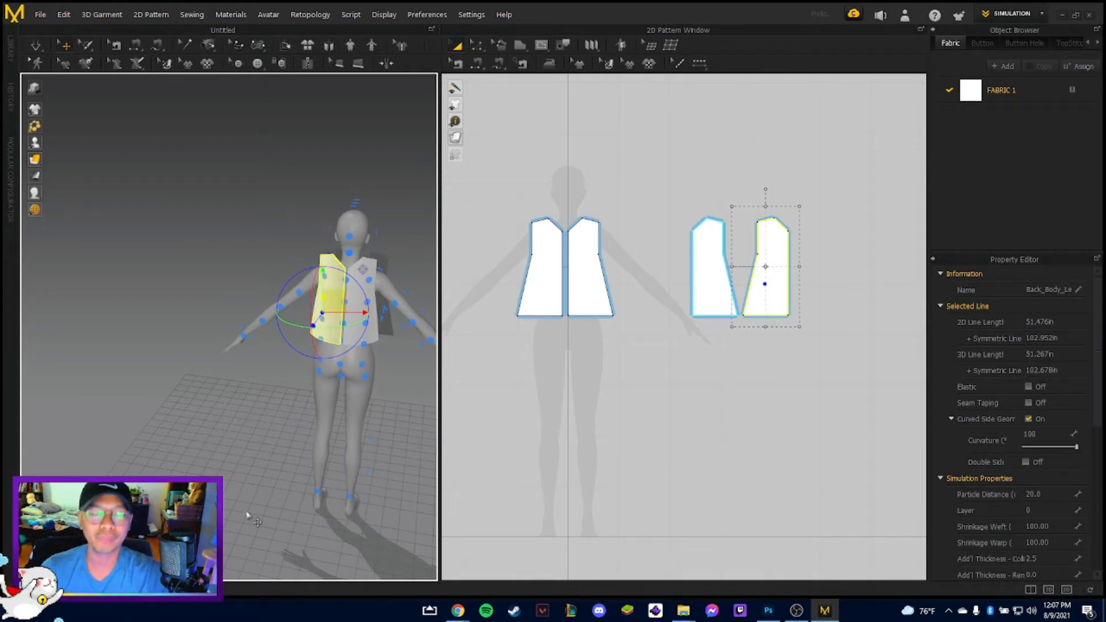
Swap the two back pieces in the 2D pattern layout so their straight centre edges lie side by side.
{"action": "left_click", "coordinate": [640, 451]}
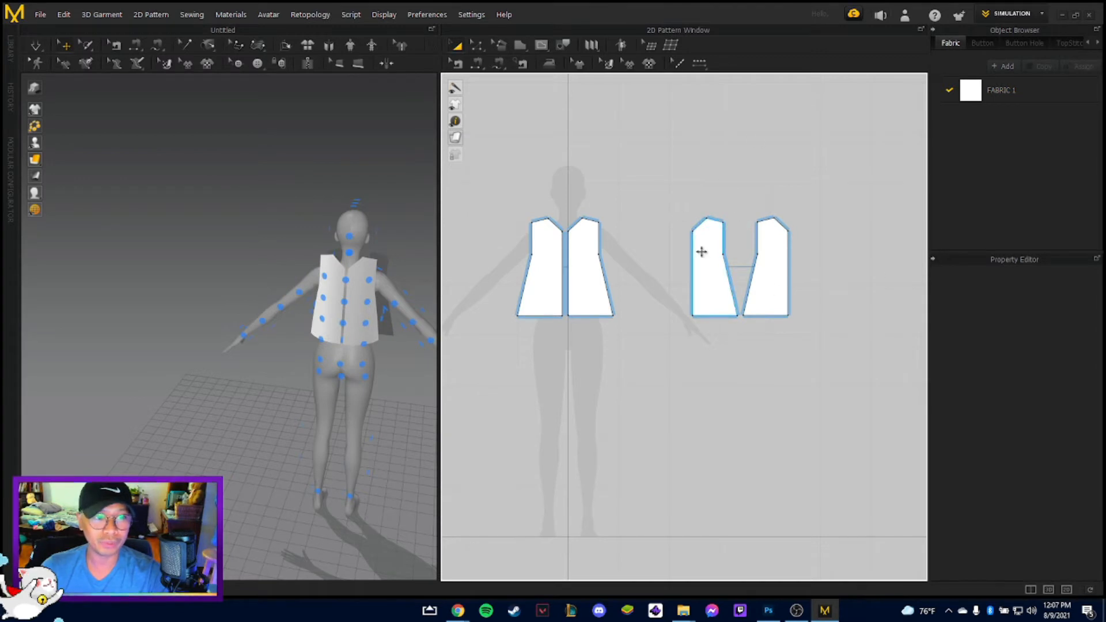
{"action": "left_click", "coordinate": [705, 269]}
{"action": "left_click_drag", "start_coordinate": [701, 287], "coordinate": [731, 280]}
{"action": "left_click_drag", "start_coordinate": [820, 279], "coordinate": [765, 286]}
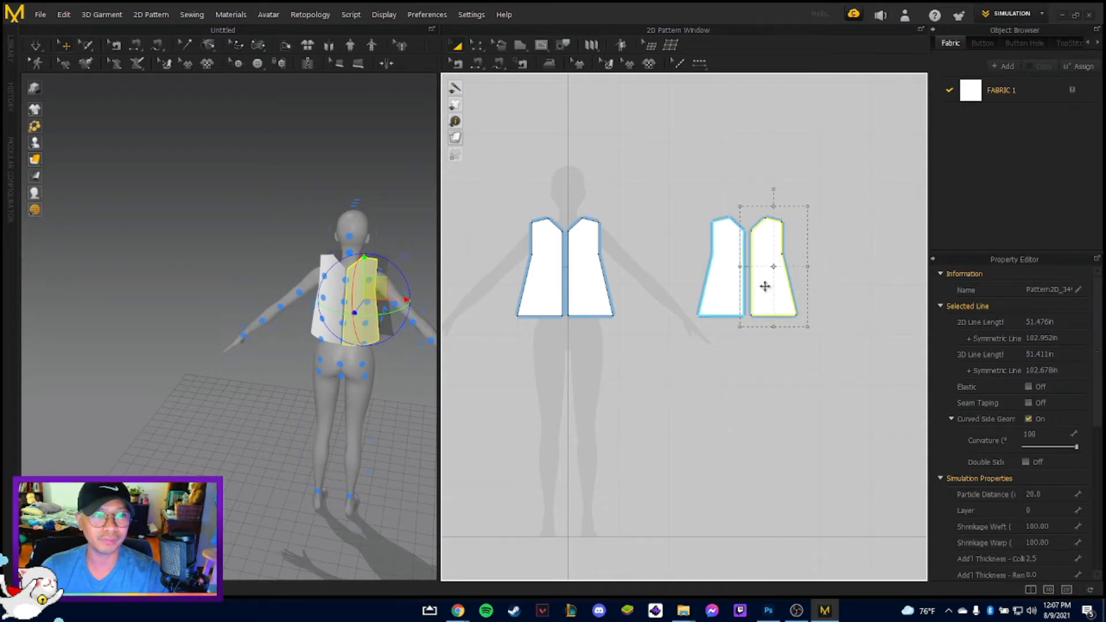
Sew the front pieces' shoulder and side edges to the matching back edges with Segment Sewing.
{"action": "right_click_drag", "start_coordinate": [302, 520], "coordinate": [403, 474]}
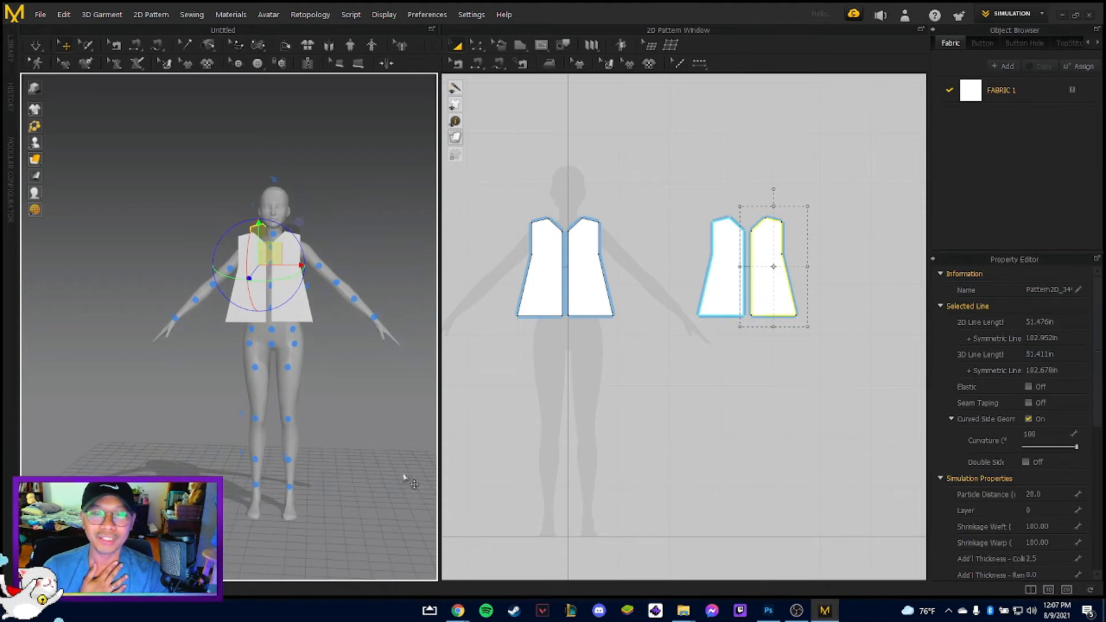
{"action": "left_click", "coordinate": [499, 446]}
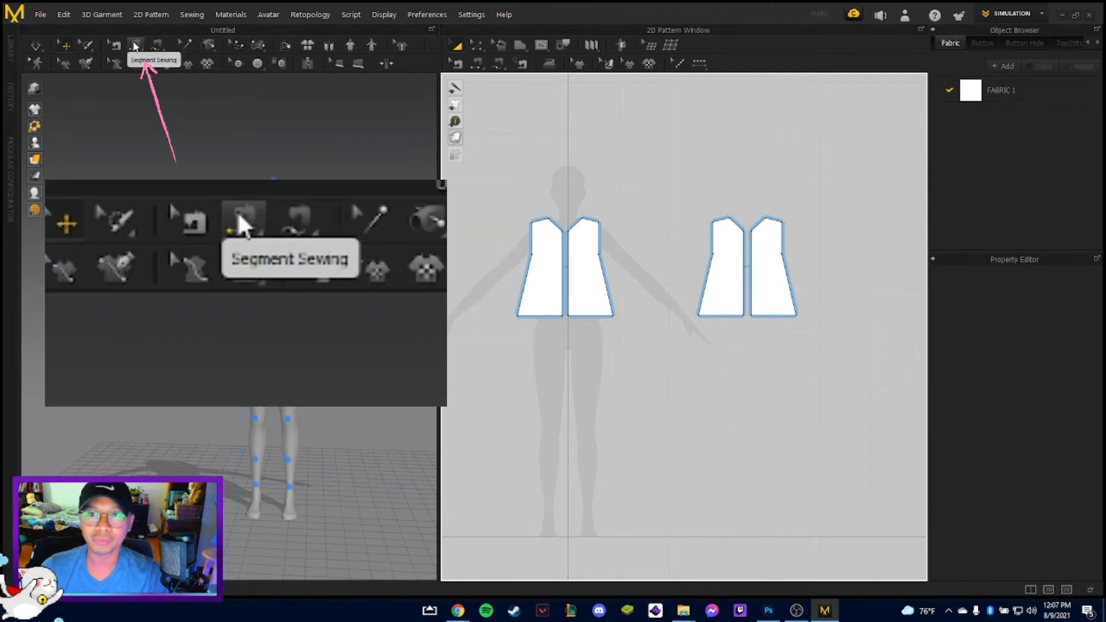
{"action": "left_click", "coordinate": [135, 46]}
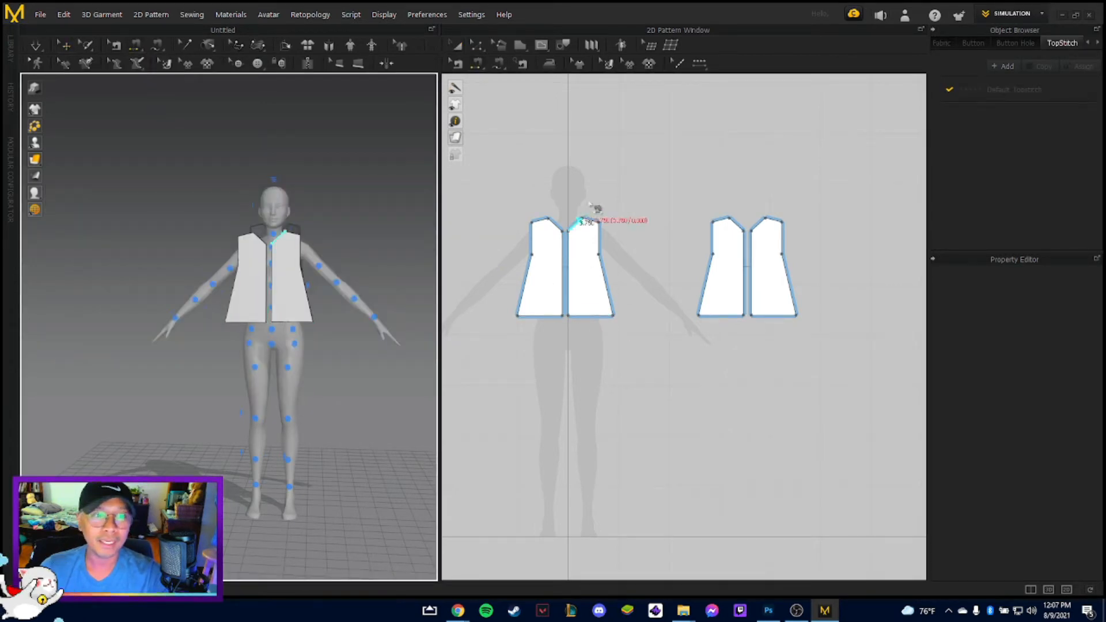
{"action": "left_click", "coordinate": [599, 224]}
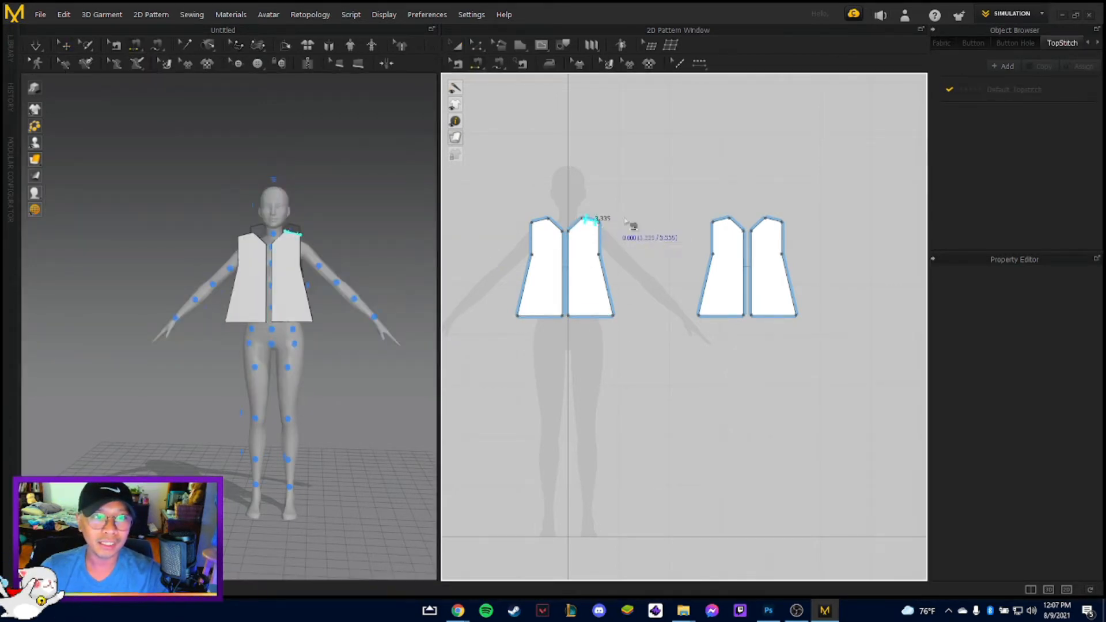
{"action": "left_click", "coordinate": [733, 220]}
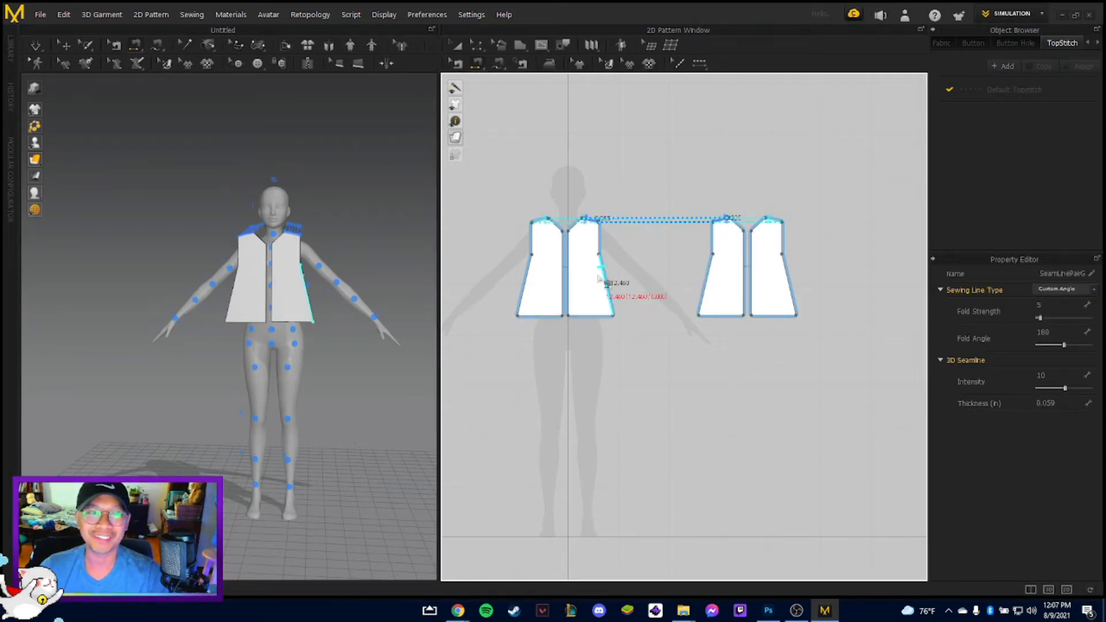
{"action": "left_click", "coordinate": [613, 284]}
{"action": "left_click", "coordinate": [719, 284]}
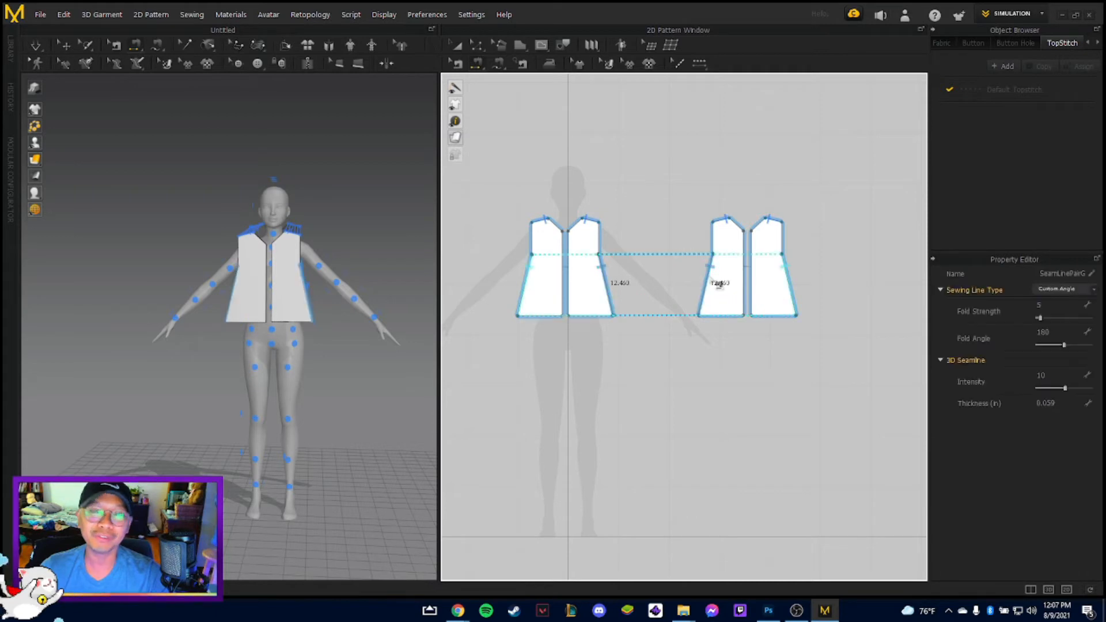
Sew the two front pieces together along their centre edges, and the two back pieces along theirs, with Segment Sewing.
{"action": "left_click", "coordinate": [563, 259]}
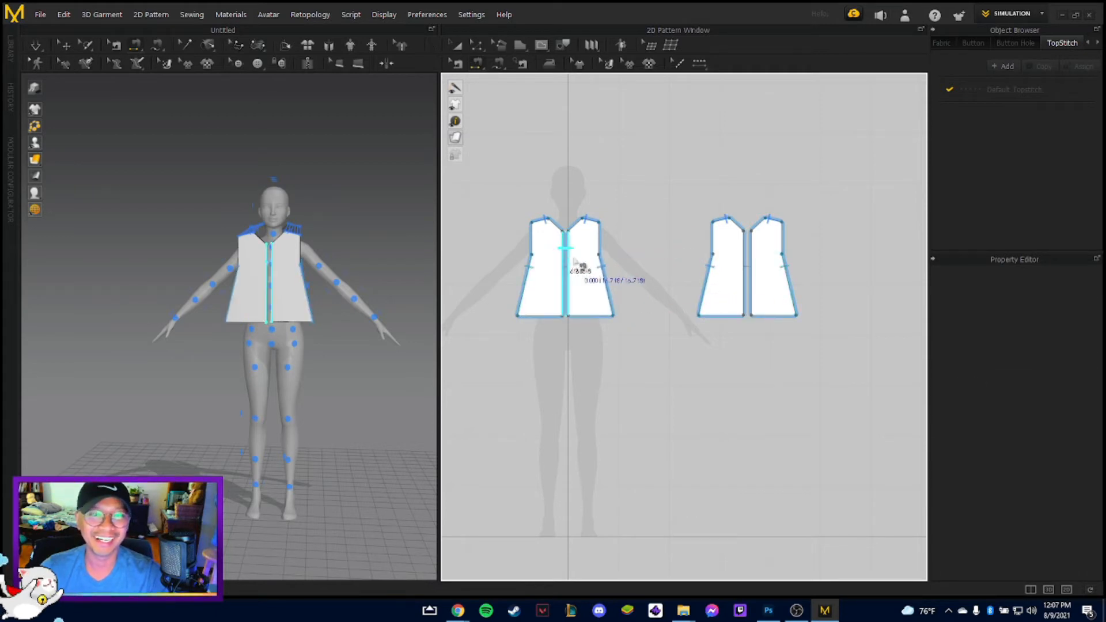
{"action": "left_click", "coordinate": [569, 259]}
{"action": "left_click", "coordinate": [744, 275]}
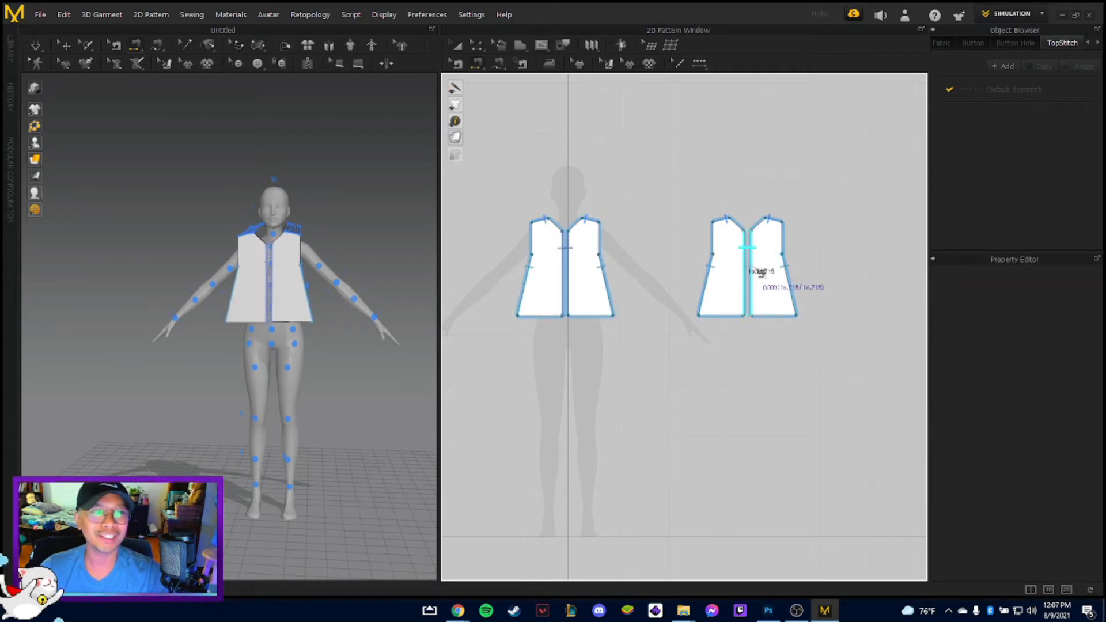
{"action": "left_click", "coordinate": [752, 273]}
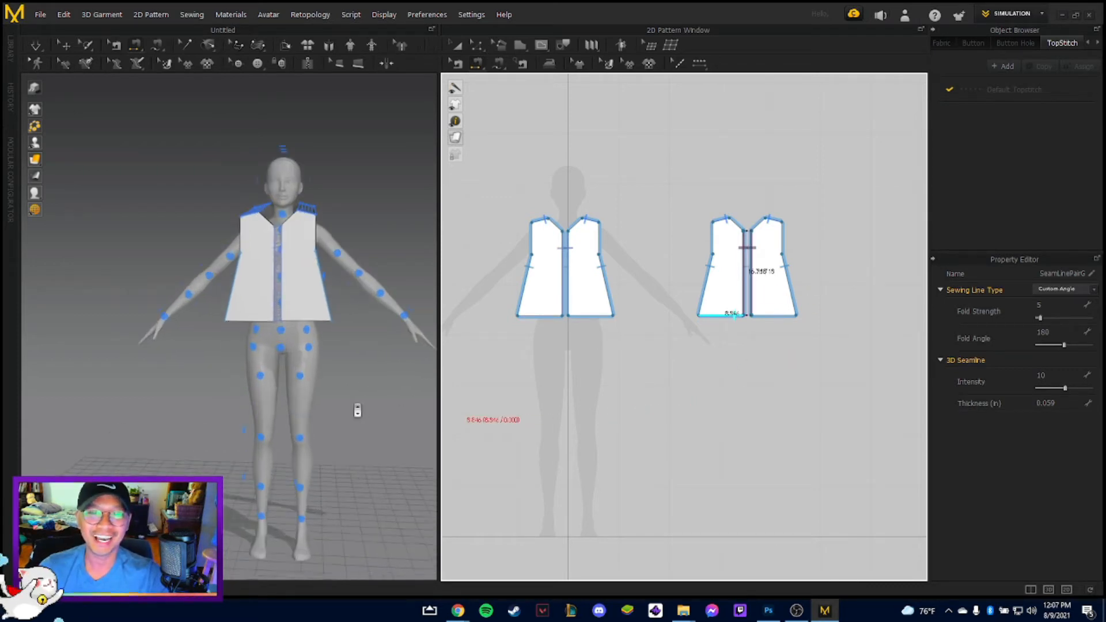
{"action": "scroll", "coordinate": [339, 424], "scroll_direction": "up", "scroll_amount": 2}
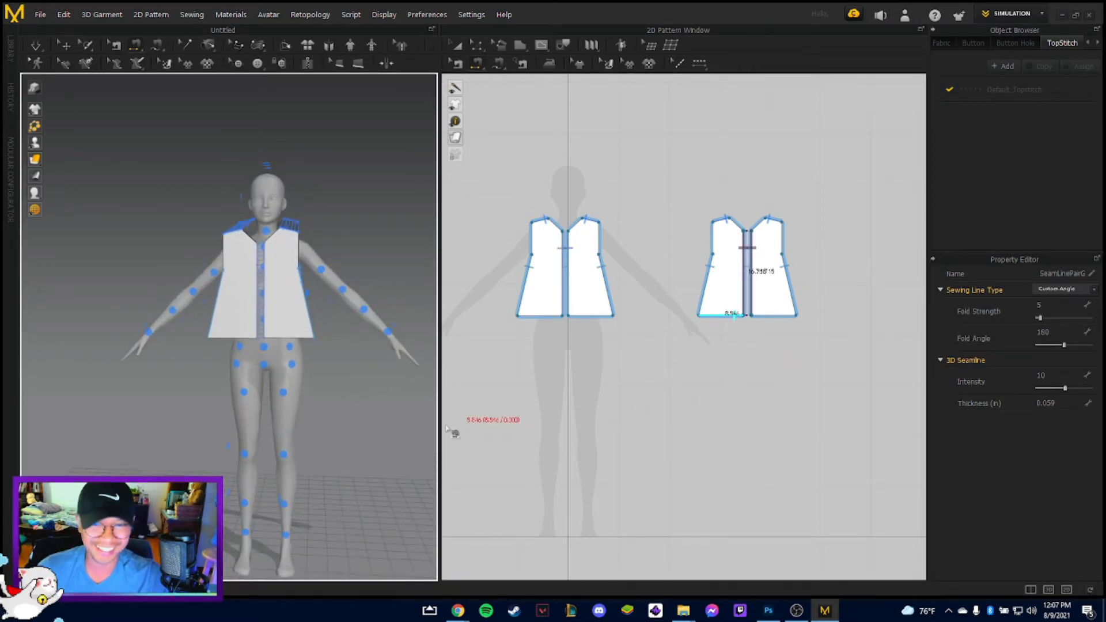
{"action": "scroll", "coordinate": [740, 412], "scroll_direction": "down", "scroll_amount": 1}
{"action": "scroll", "coordinate": [385, 408], "scroll_direction": "up", "scroll_amount": 1}
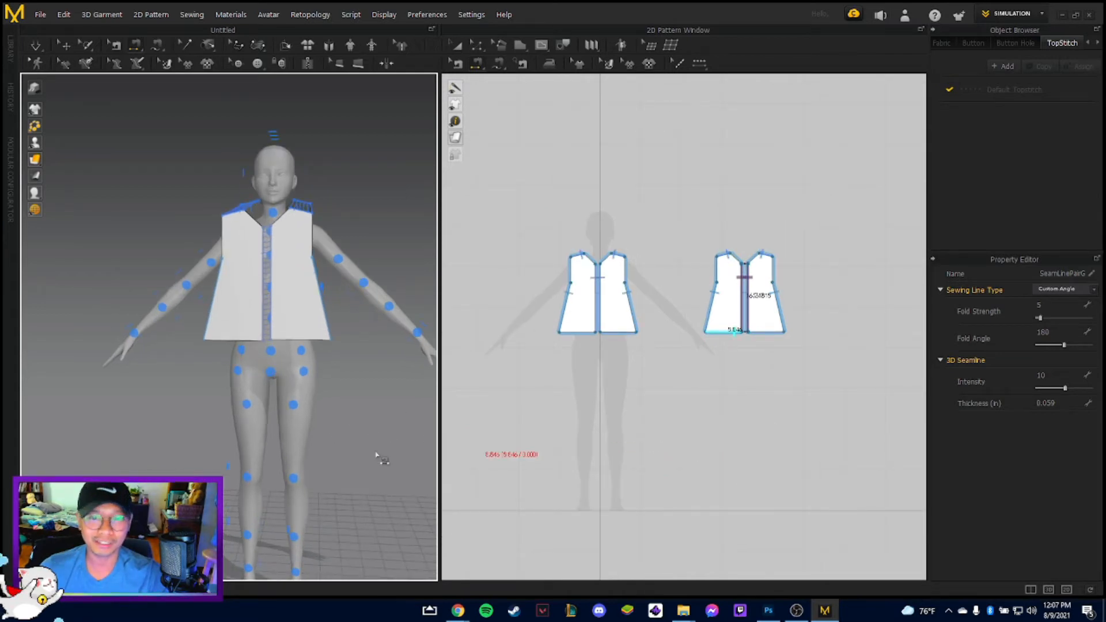
{"action": "scroll", "coordinate": [377, 457], "scroll_direction": "up", "scroll_amount": 1}
{"action": "scroll", "coordinate": [638, 433], "scroll_direction": "up", "scroll_amount": 3}
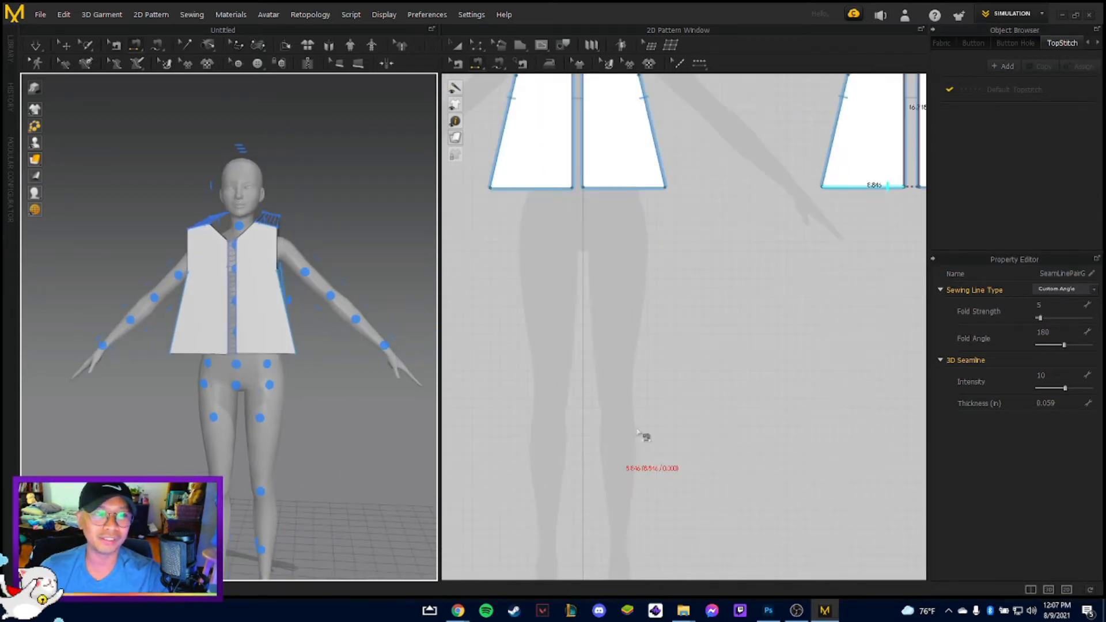
{"action": "scroll", "coordinate": [633, 415], "scroll_direction": "down", "scroll_amount": 5}
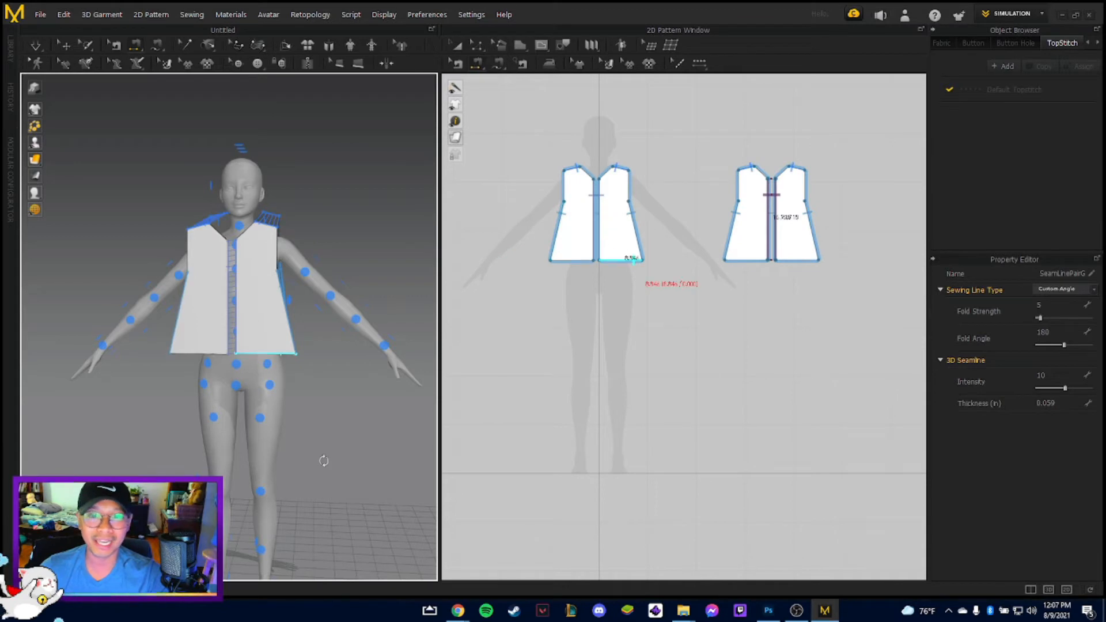
Try simulating the sewn pieces on the avatar, and undo the simulation.
{"action": "right_click_drag", "start_coordinate": [323, 461], "coordinate": [296, 467]}
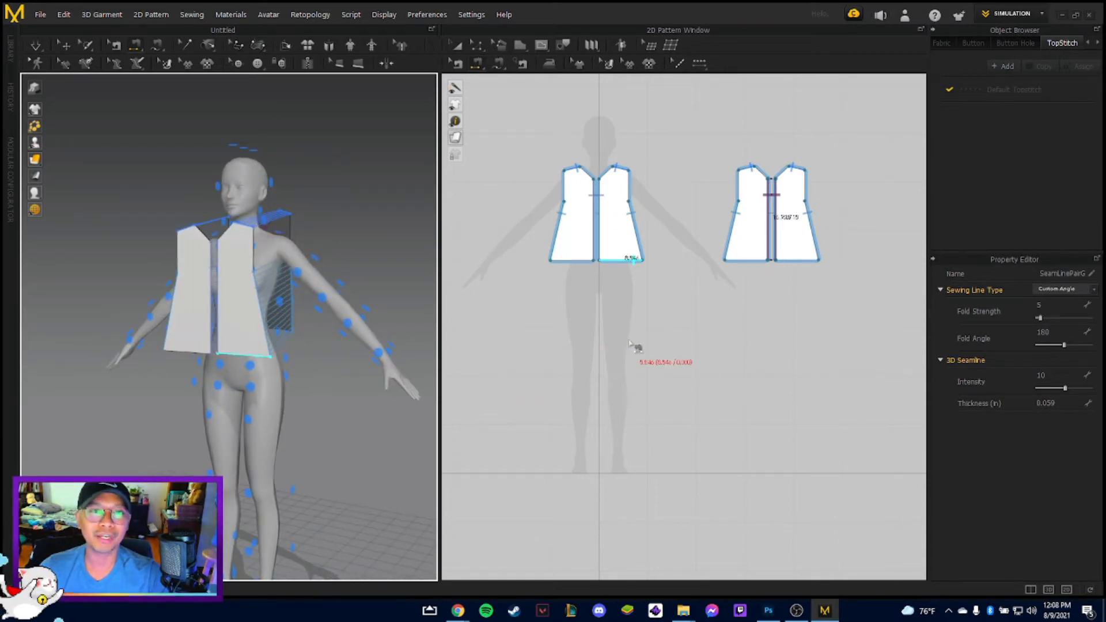
{"action": "key", "text": "space"}
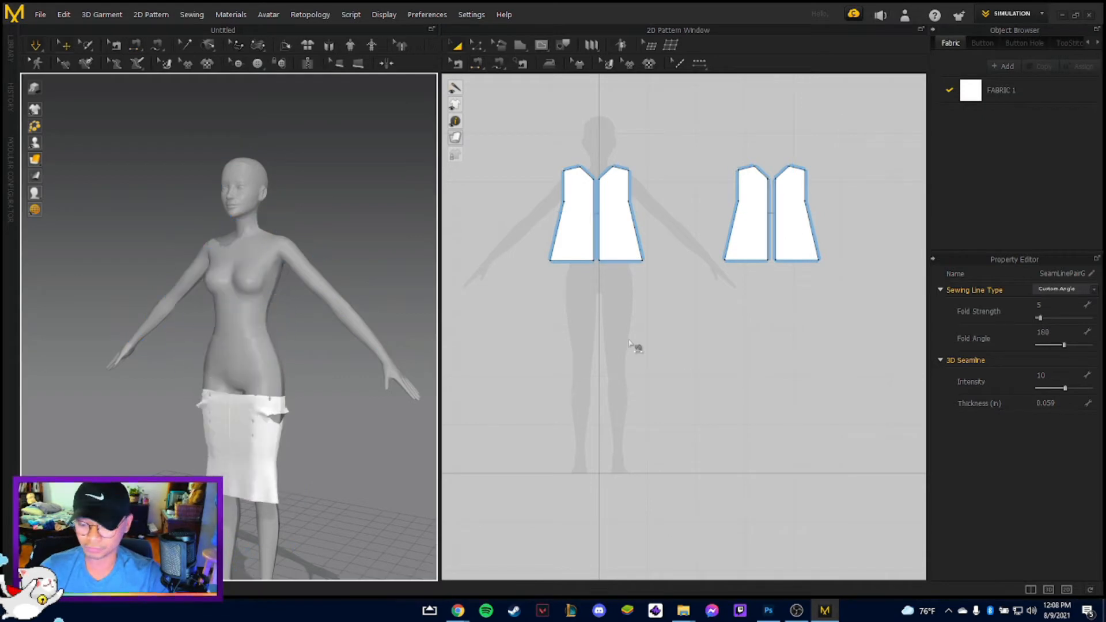
{"action": "key", "text": "ctrl+z"}
Reposition the front pieces in front of the avatar's chest in the 3D view, checking them from the side.
{"action": "right_click_drag", "start_coordinate": [407, 448], "coordinate": [345, 375]}
{"action": "left_click", "coordinate": [293, 266]}
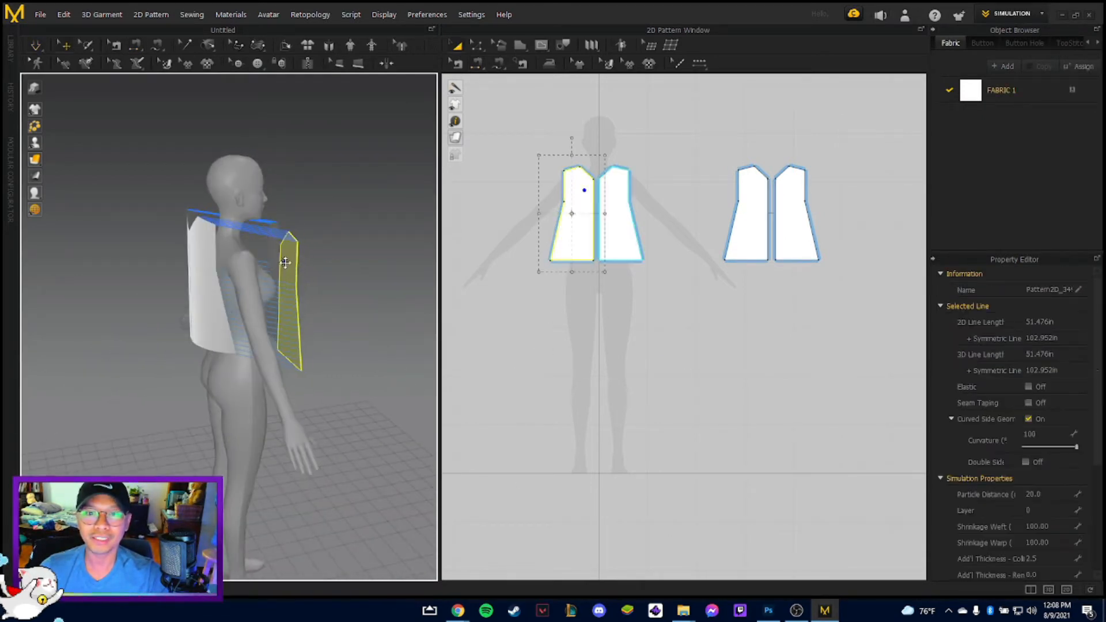
{"action": "right_click_drag", "start_coordinate": [327, 303], "coordinate": [306, 277]}
{"action": "left_click_drag", "start_coordinate": [306, 278], "coordinate": [323, 257]}
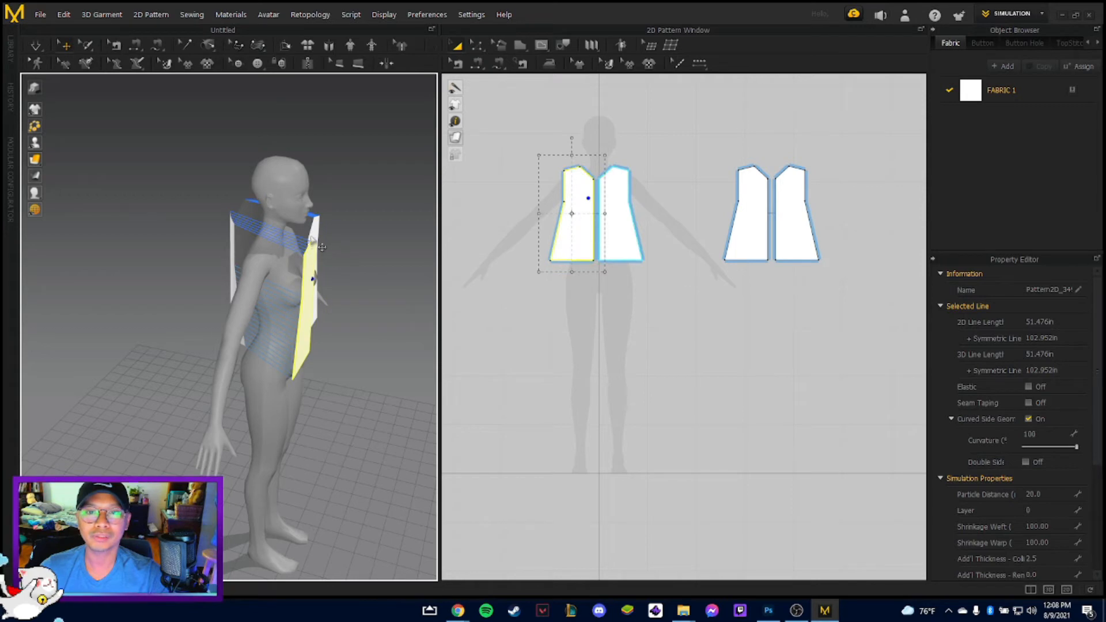
{"action": "left_click", "coordinate": [321, 246]}
{"action": "right_click_drag", "start_coordinate": [321, 247], "coordinate": [247, 248]}
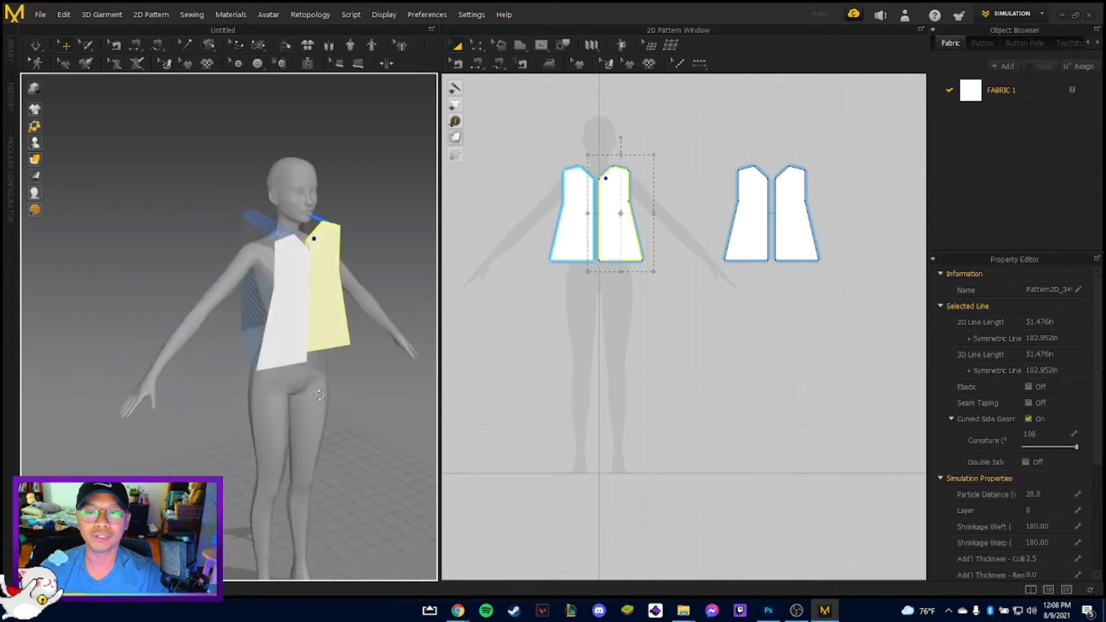
Simulate the garment in Fast (GPU) mode and tug the front piece near its centre hem.
{"action": "left_click", "coordinate": [42, 43]}
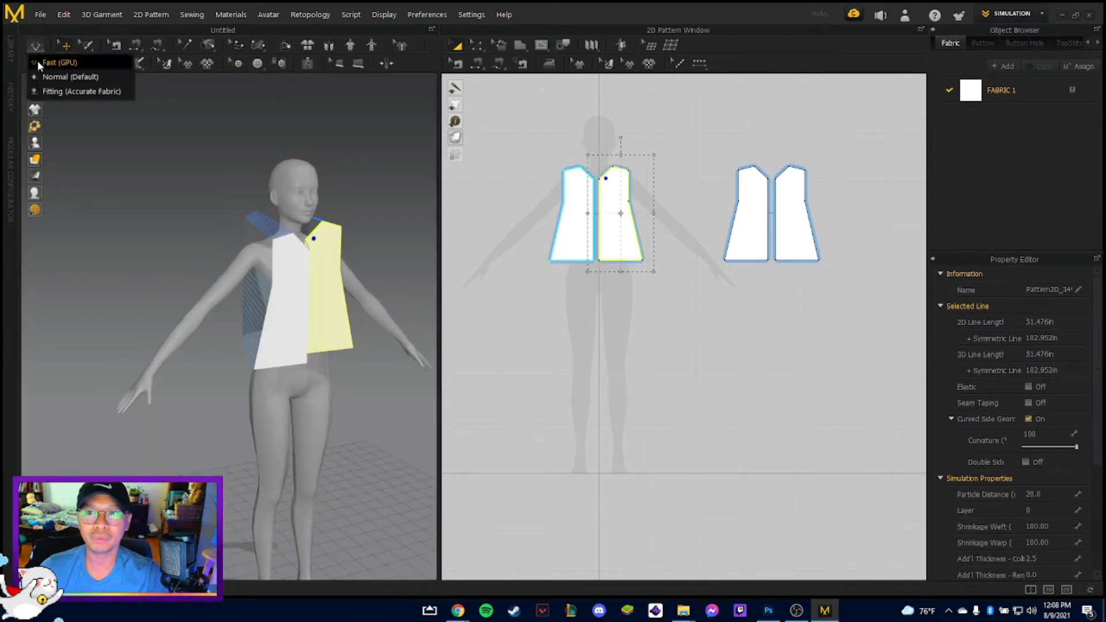
{"action": "left_click", "coordinate": [55, 62]}
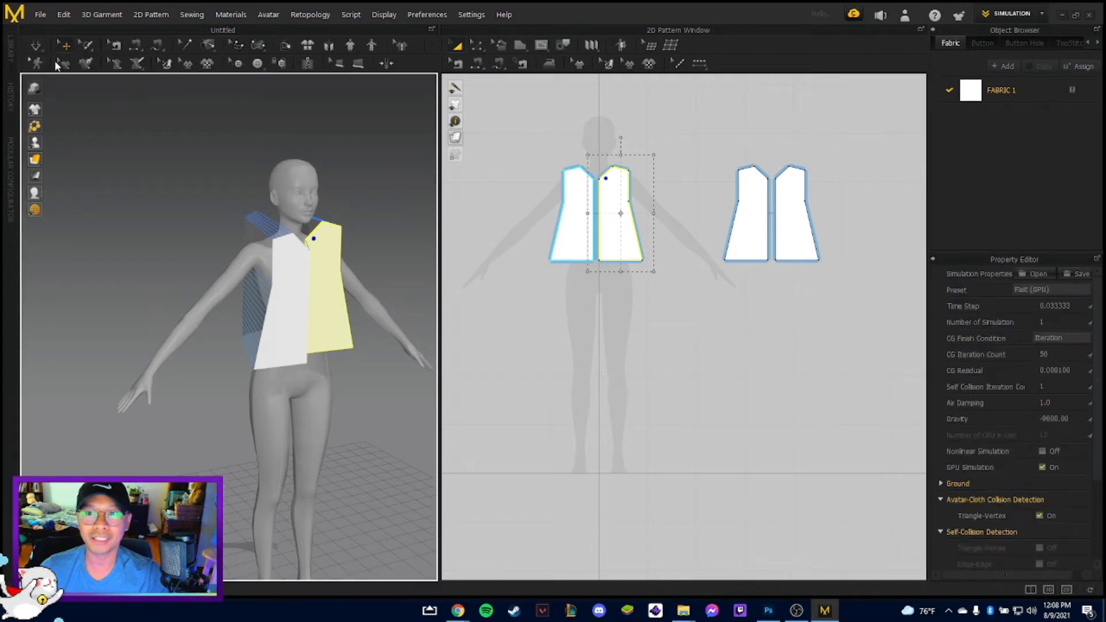
{"action": "left_click", "coordinate": [321, 355]}
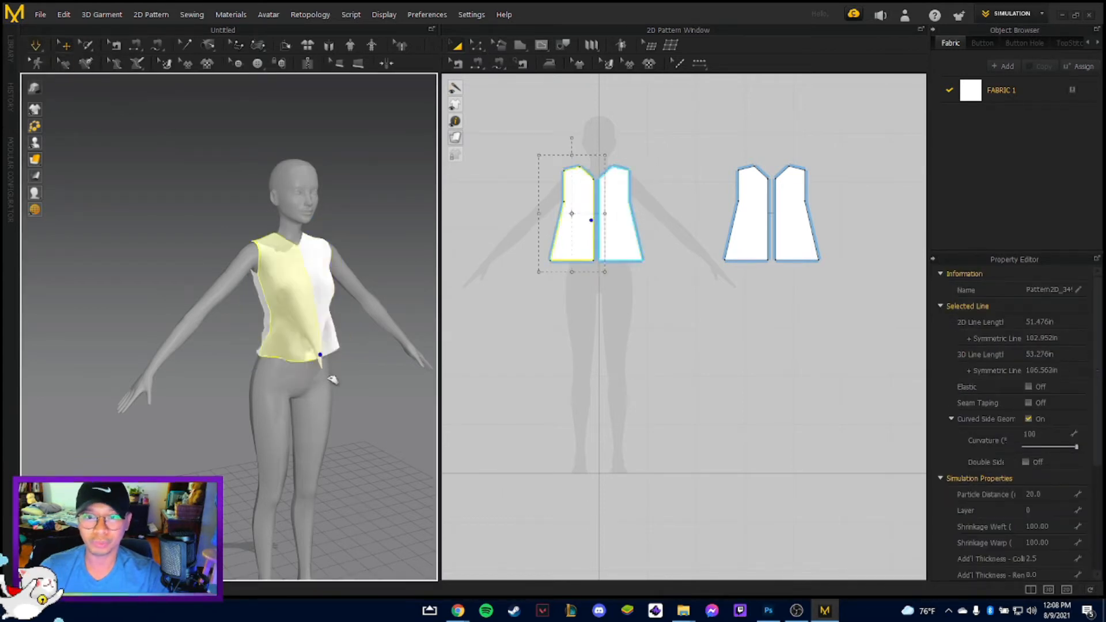
Undo the simulation so the pieces return to their arranged positions around the avatar.
{"action": "left_click", "coordinate": [36, 45]}
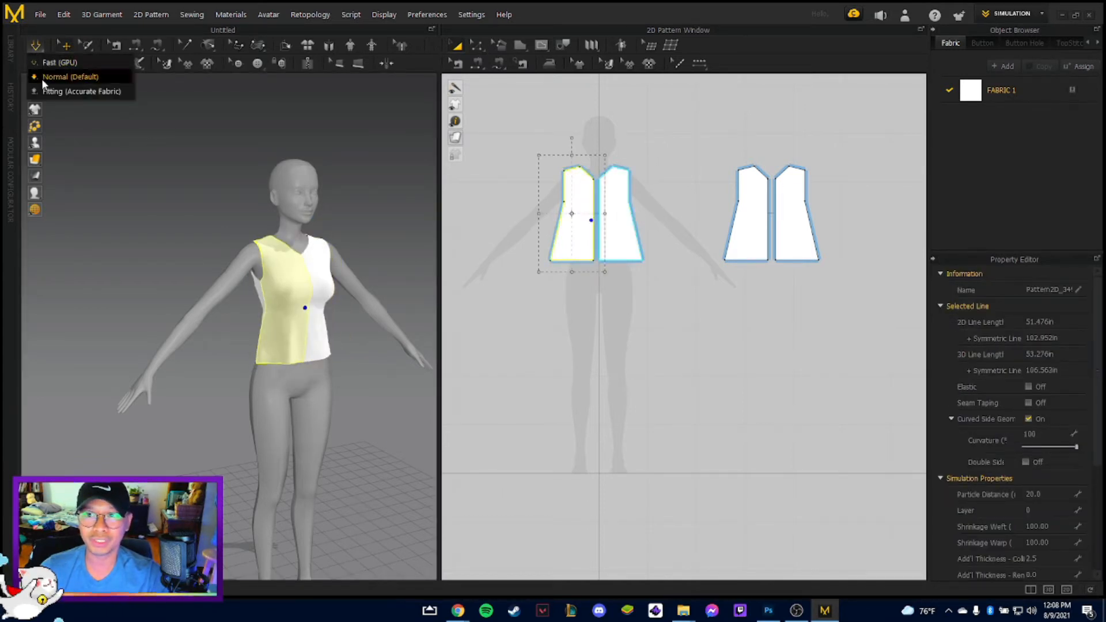
{"action": "left_click", "coordinate": [41, 78]}
{"action": "key", "text": "ctrl+z"}
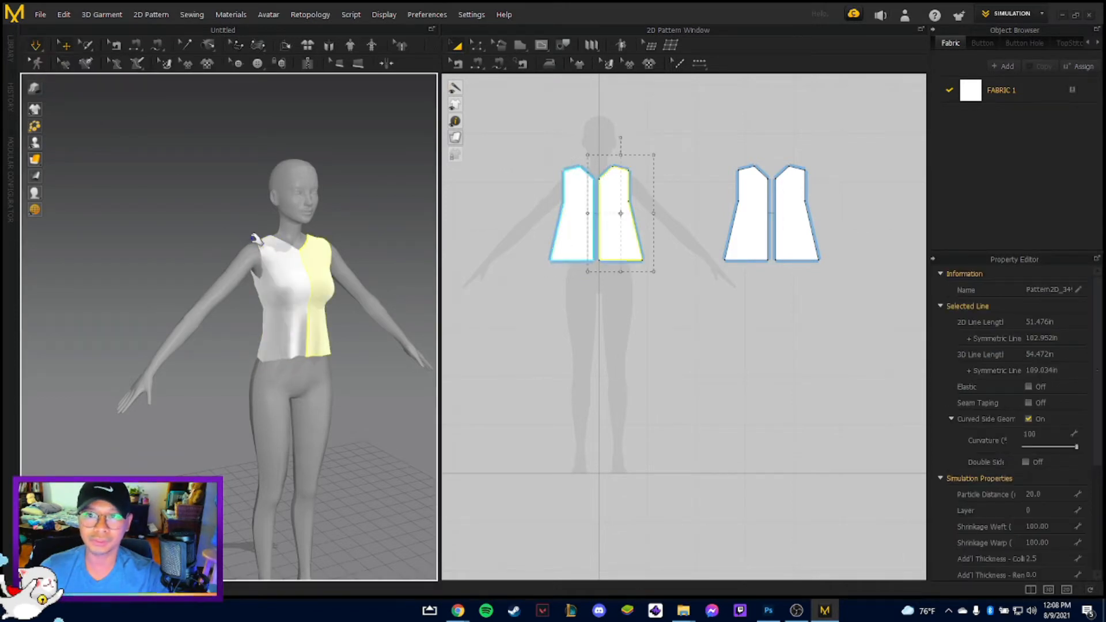
{"action": "key", "text": "ctrl+z"}
Drape the garment with Normal (Default) simulation, switch the simulation to Fast (GPU), and view the top from the front.
{"action": "left_click", "coordinate": [33, 43]}
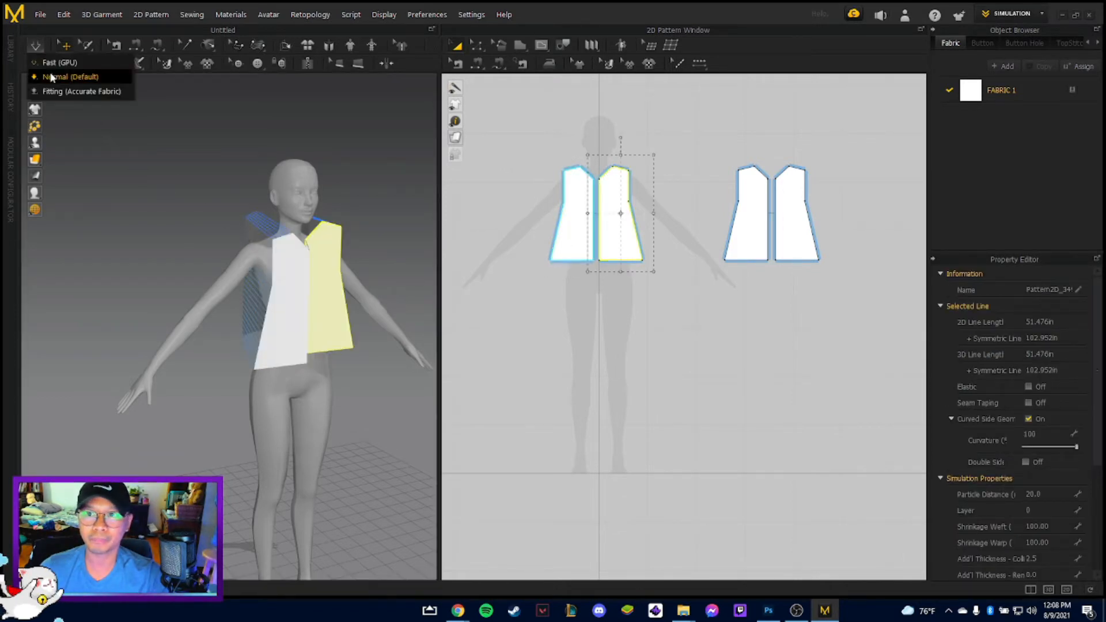
{"action": "left_click", "coordinate": [50, 77]}
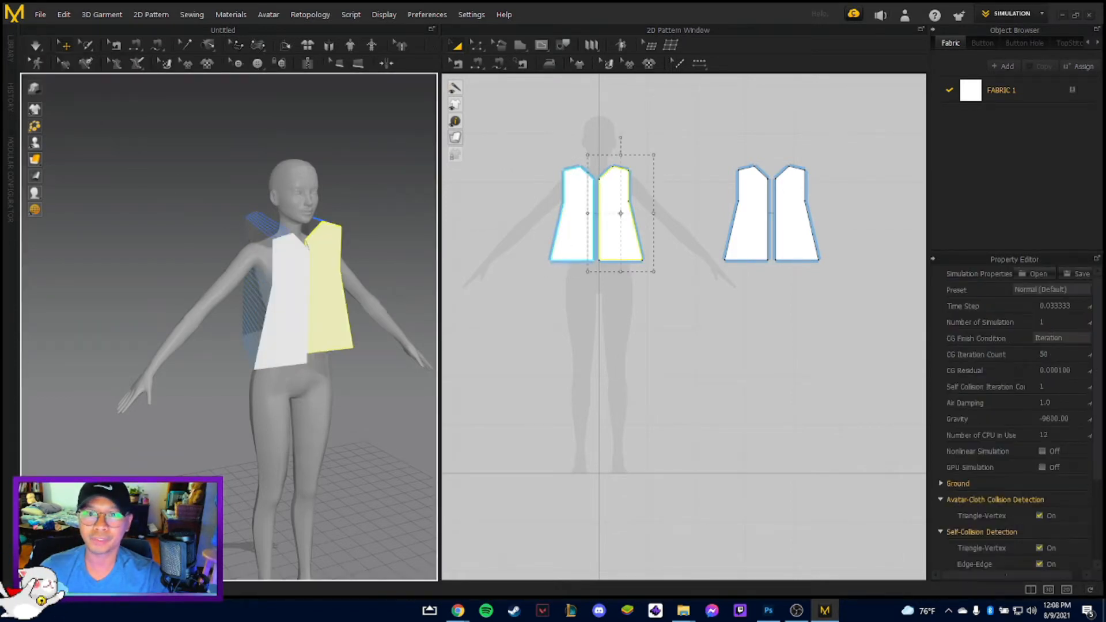
{"action": "left_click", "coordinate": [309, 285]}
{"action": "left_click", "coordinate": [38, 47]}
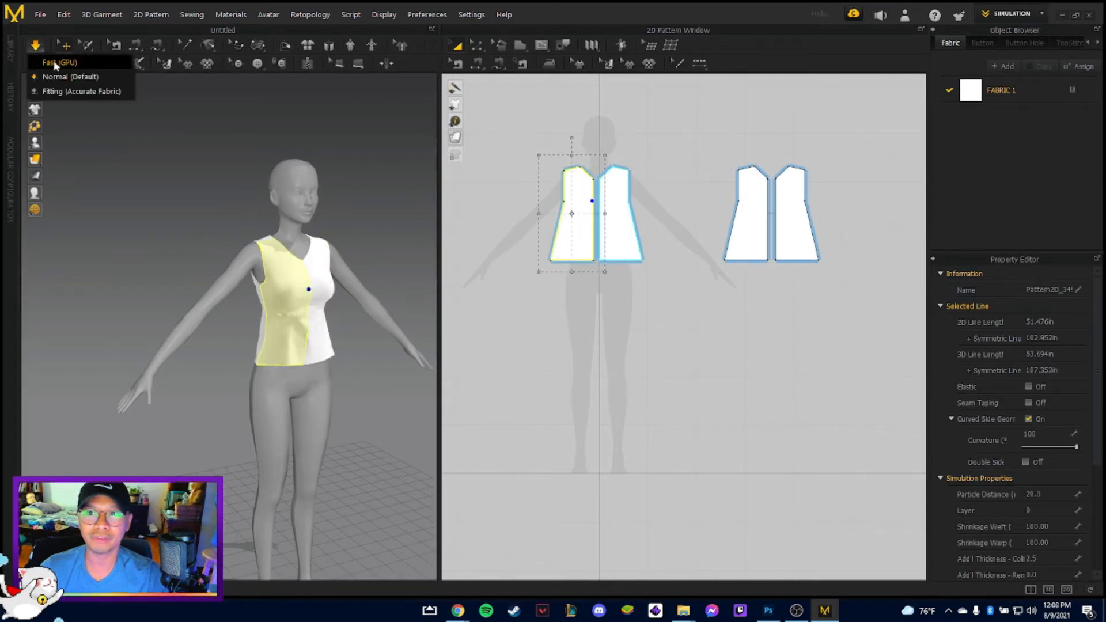
{"action": "left_click", "coordinate": [54, 65]}
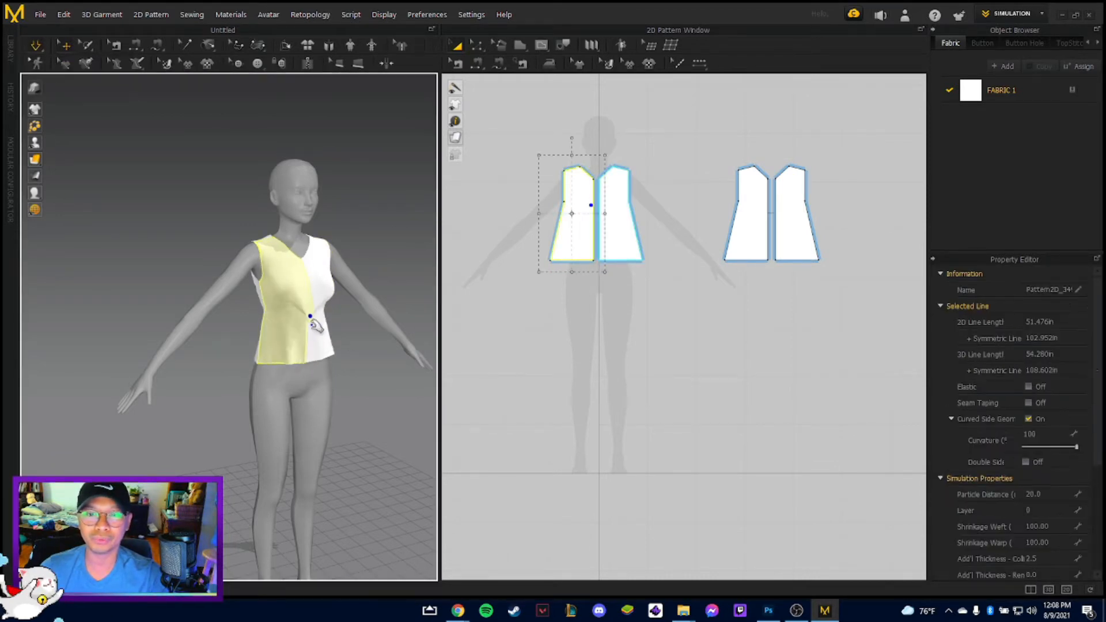
{"action": "scroll", "coordinate": [371, 470], "scroll_direction": "up", "scroll_amount": 3}
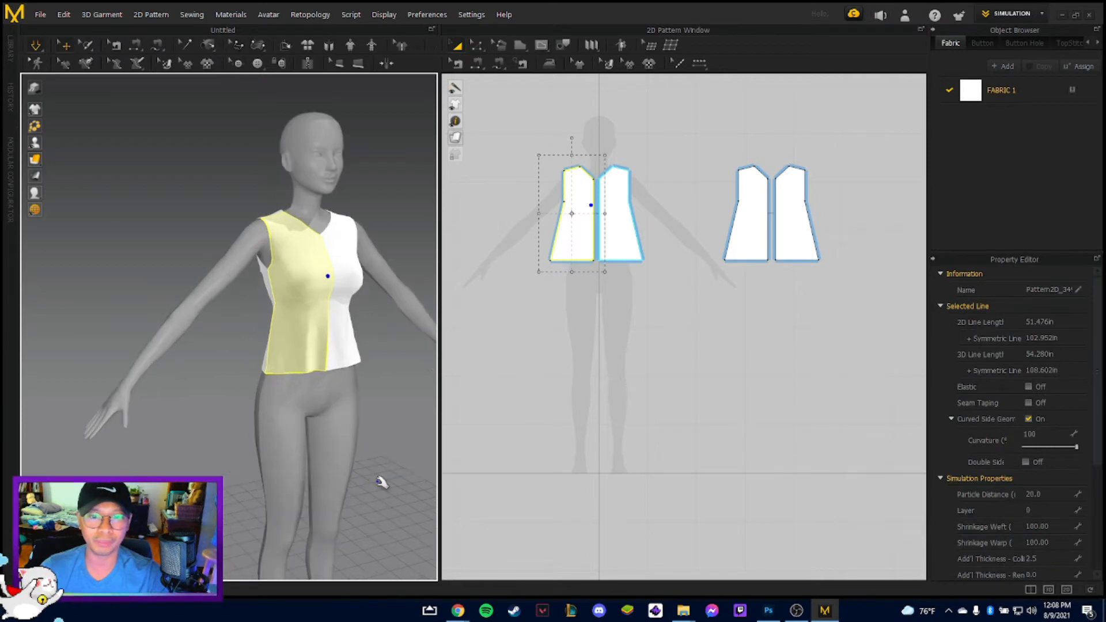
{"action": "middle_click_drag", "start_coordinate": [477, 420], "coordinate": [462, 424]}
{"action": "scroll", "coordinate": [389, 451], "scroll_direction": "down", "scroll_amount": 2}
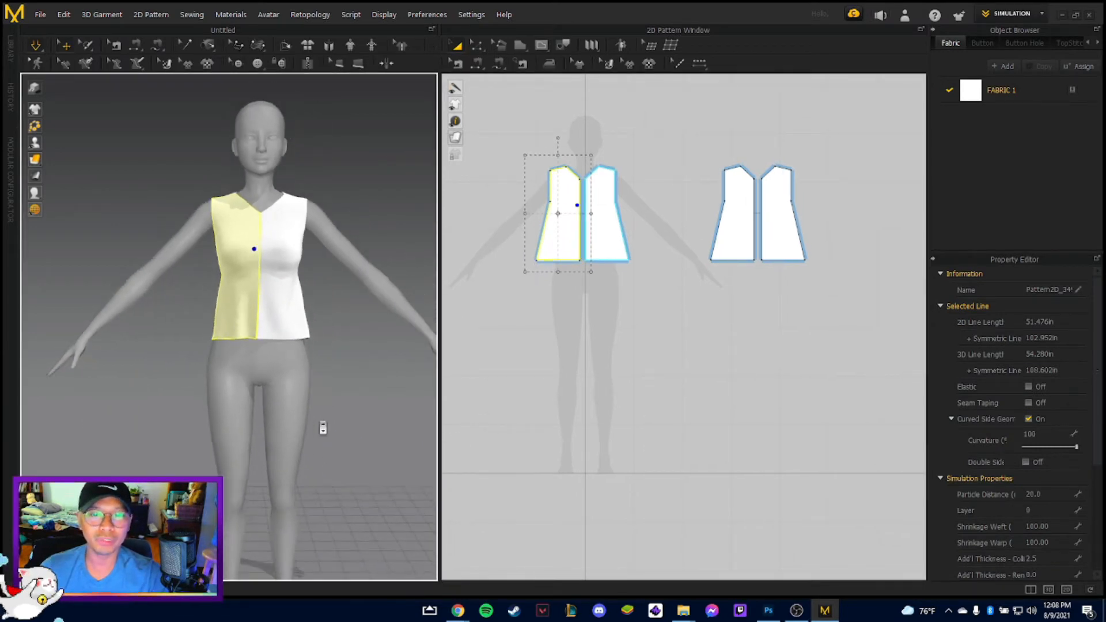
Widen the front and back pieces by moving their lower side edges slightly outward together with Edit Pattern.
{"action": "left_click", "coordinate": [573, 333]}
{"action": "scroll", "coordinate": [622, 316], "scroll_direction": "up", "scroll_amount": 3}
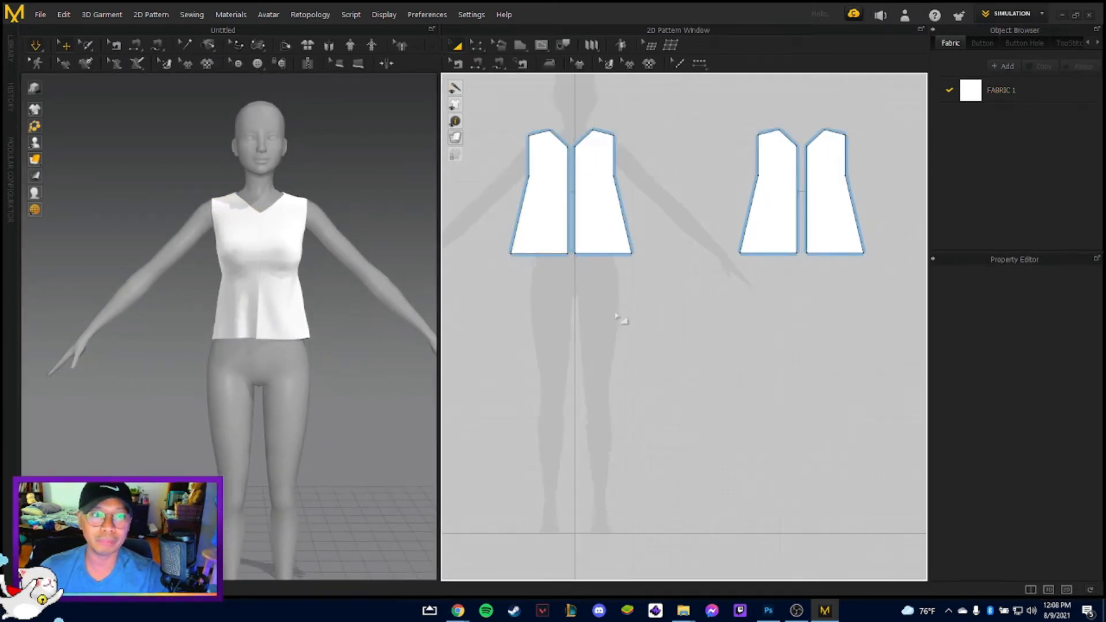
{"action": "scroll", "coordinate": [672, 345], "scroll_direction": "down", "scroll_amount": 2}
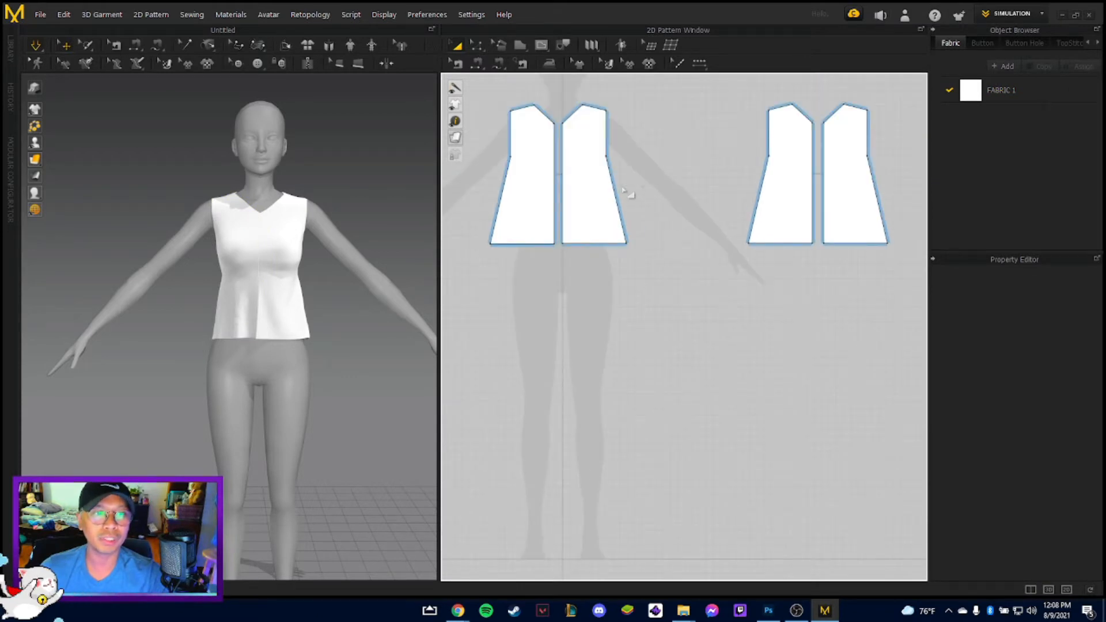
{"action": "left_click", "coordinate": [616, 192]}
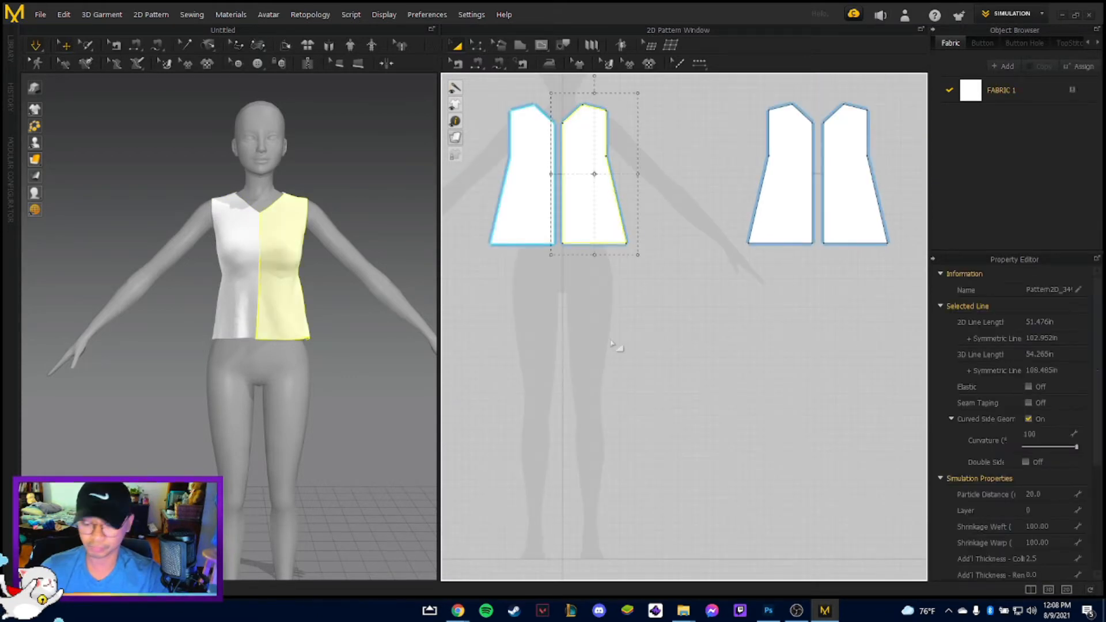
{"action": "key", "text": "z"}
{"action": "left_click", "coordinate": [605, 146], "text": "shift"}
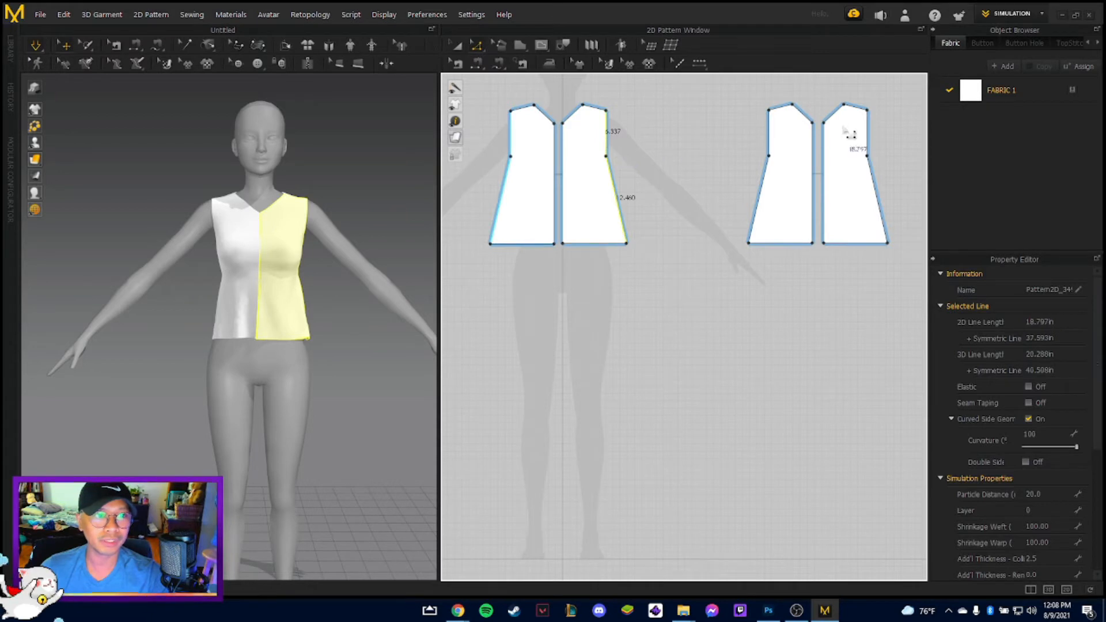
{"action": "left_click", "coordinate": [867, 135], "text": "shift"}
{"action": "left_click", "coordinate": [887, 208], "text": "shift"}
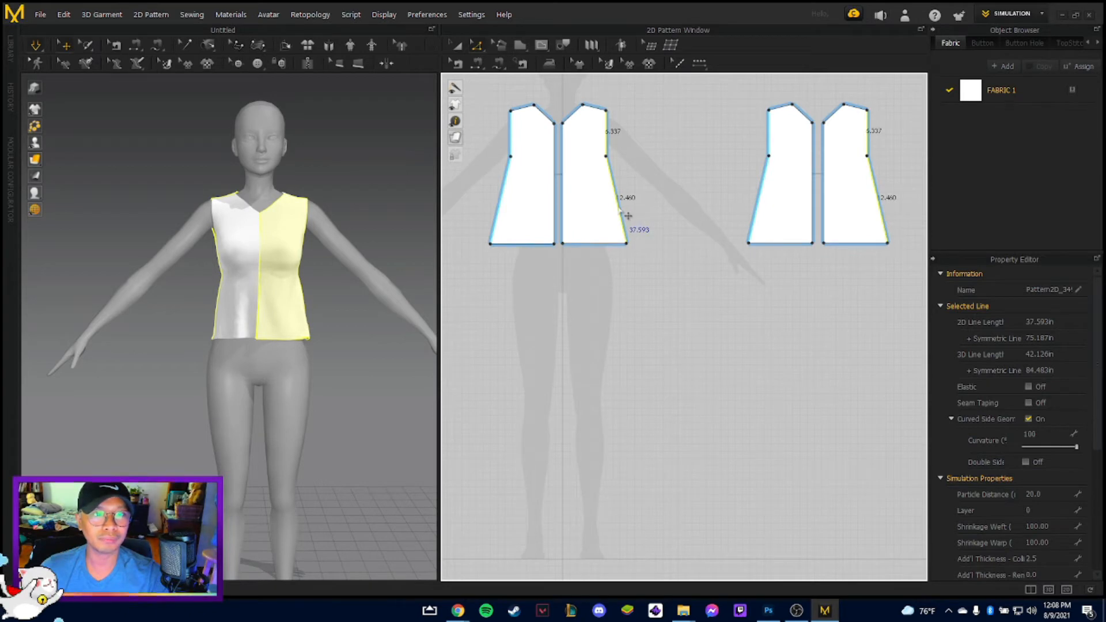
{"action": "left_click", "coordinate": [619, 210]}
{"action": "left_click", "coordinate": [876, 195], "text": "shift"}
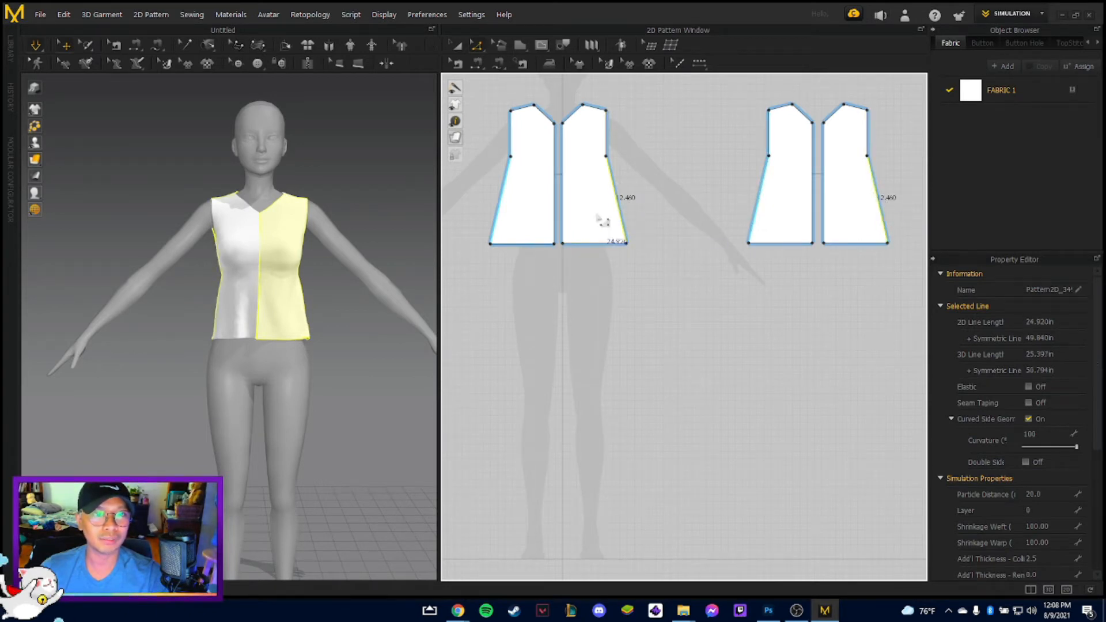
{"action": "left_click_drag", "start_coordinate": [624, 212], "coordinate": [633, 215]}
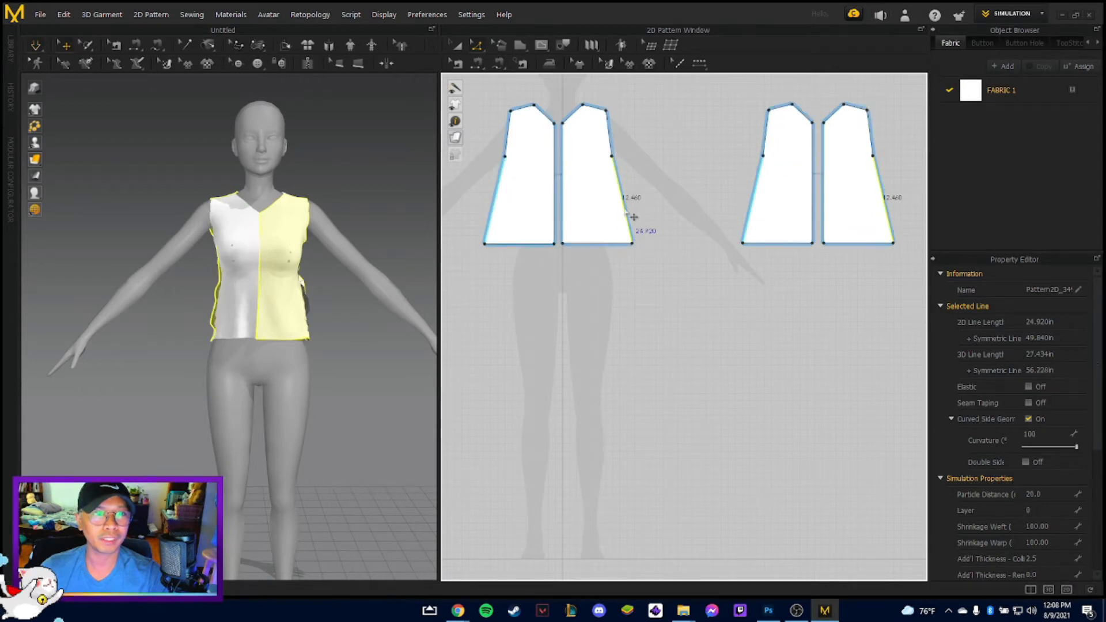
{"action": "left_click", "coordinate": [572, 295]}
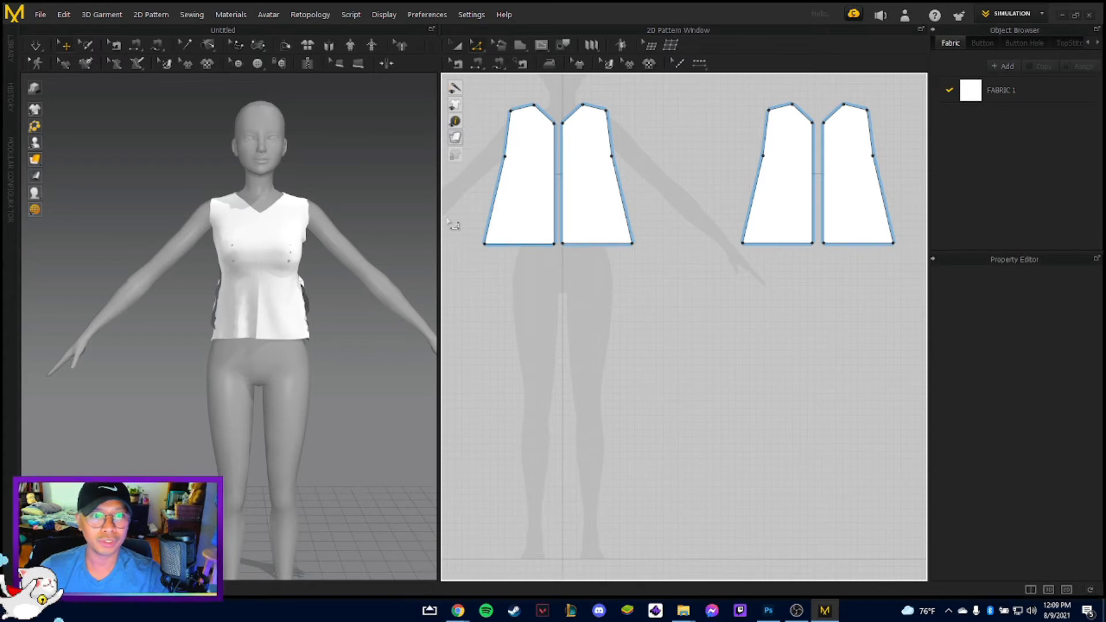
Lengthen the top by moving the hem edges of the front and back pieces downward together with Edit Pattern.
{"action": "left_click_drag", "start_coordinate": [937, 296], "coordinate": [930, 293]}
{"action": "left_click_drag", "start_coordinate": [472, 222], "coordinate": [907, 279]}
{"action": "left_click", "coordinate": [476, 46]}
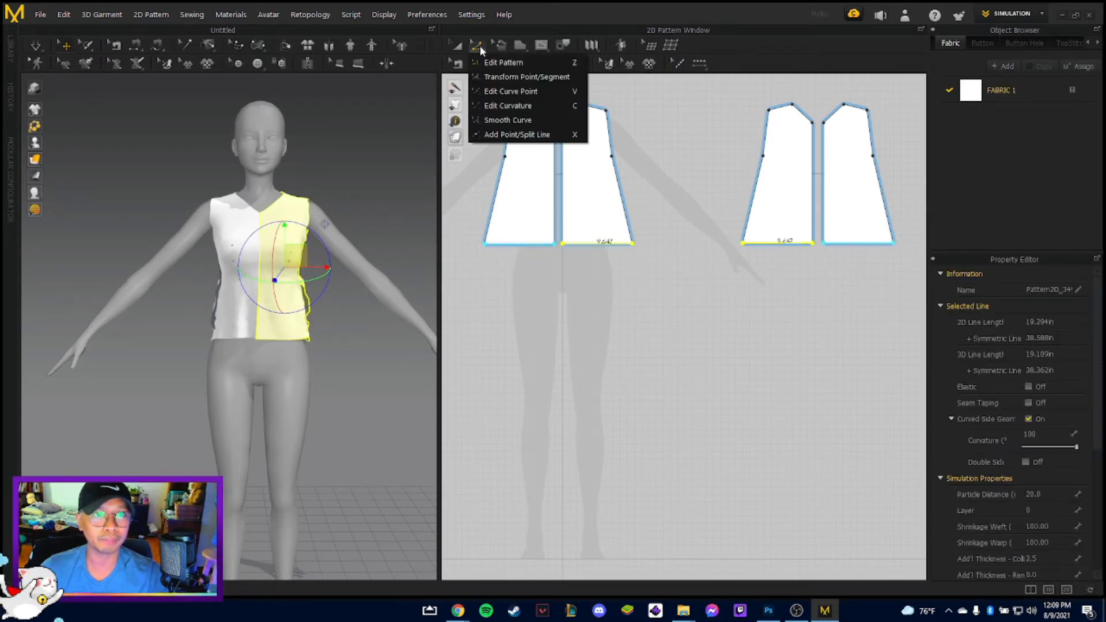
{"action": "left_click", "coordinate": [532, 65]}
{"action": "left_click", "coordinate": [540, 309]}
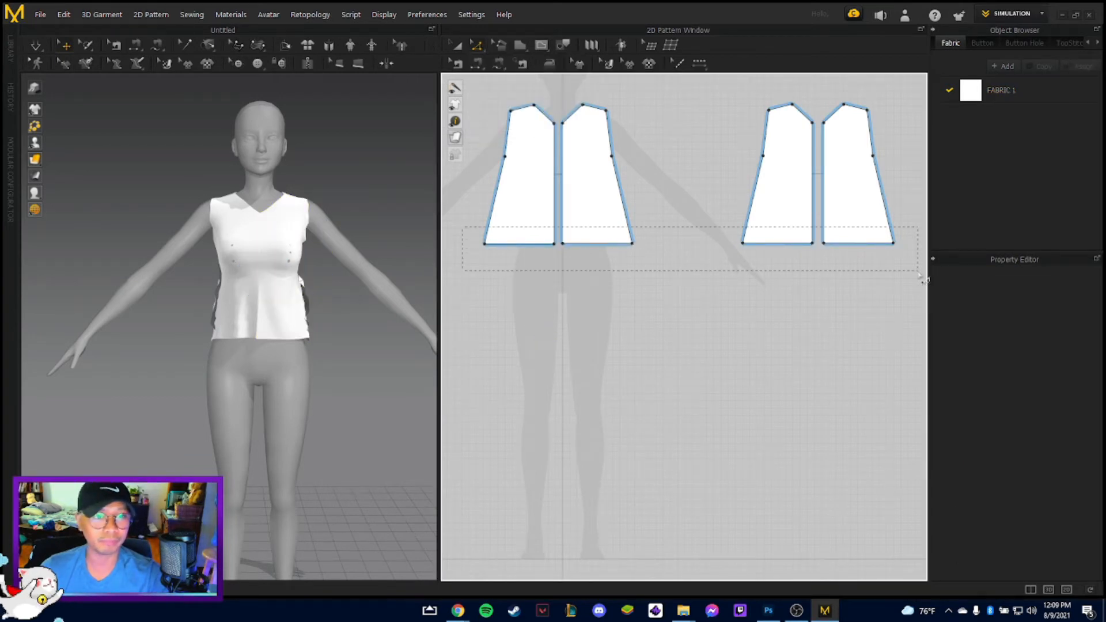
{"action": "left_click_drag", "start_coordinate": [921, 279], "coordinate": [920, 278]}
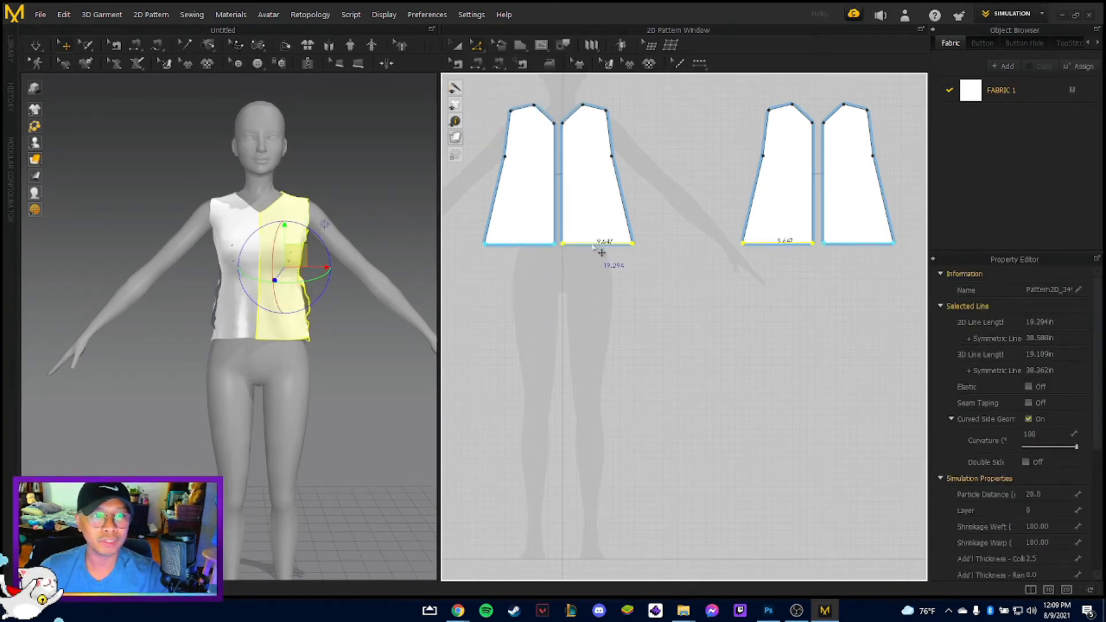
{"action": "left_click_drag", "start_coordinate": [593, 245], "coordinate": [593, 261]}
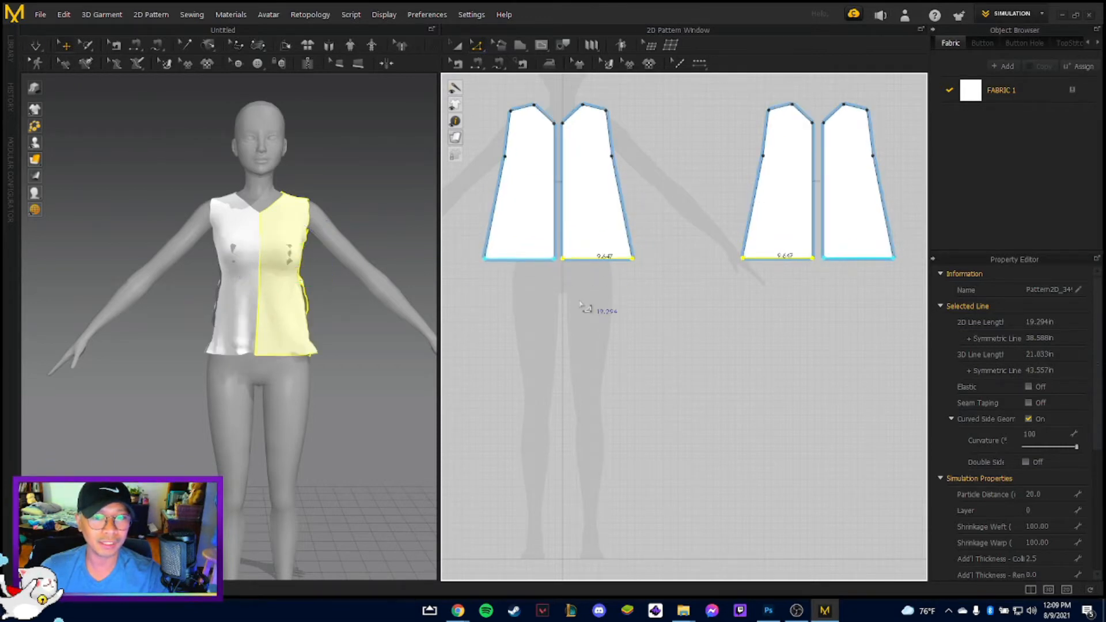
Widen the top again by moving the lower side edges of the front and back pieces slightly outward together.
{"action": "right_click_drag", "start_coordinate": [329, 385], "coordinate": [360, 386]}
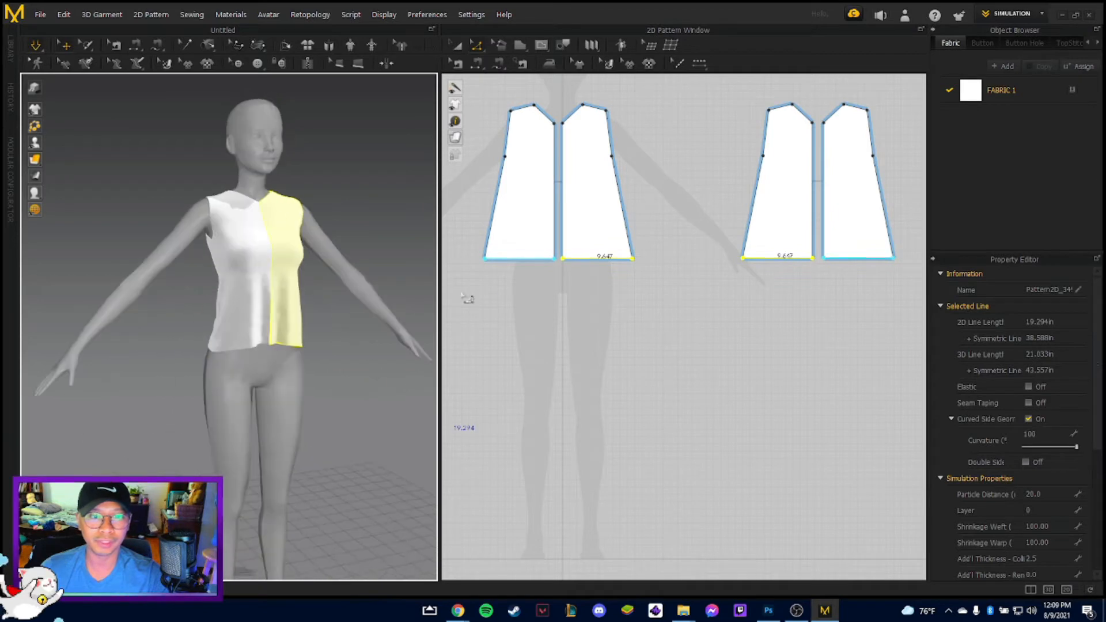
{"action": "left_click", "coordinate": [636, 222]}
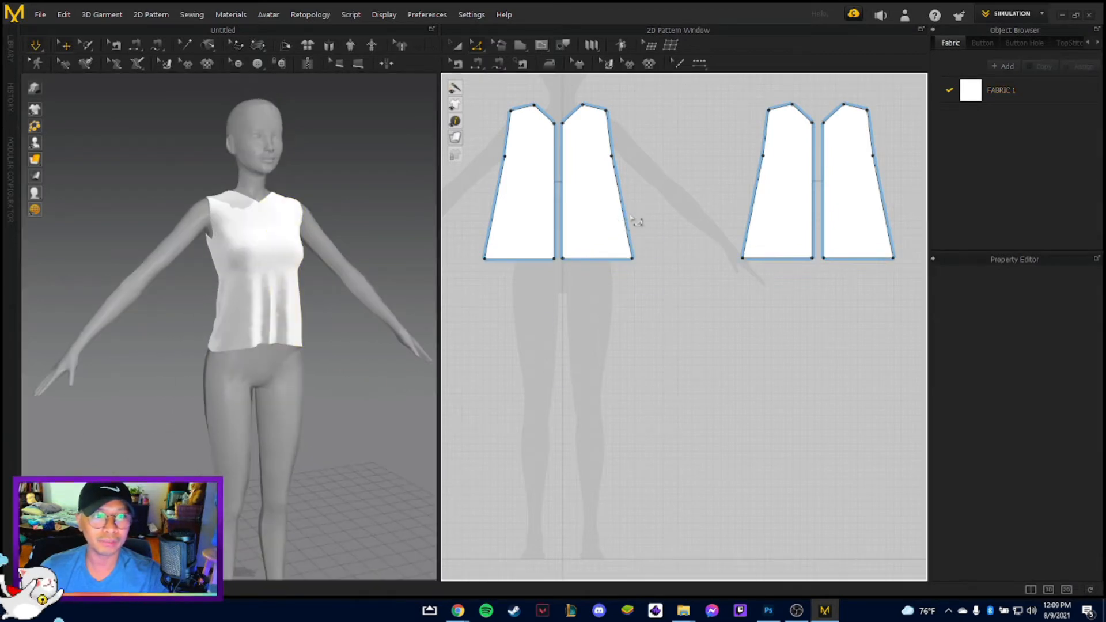
{"action": "left_click", "coordinate": [633, 223]}
{"action": "left_click", "coordinate": [889, 229], "text": "shift"}
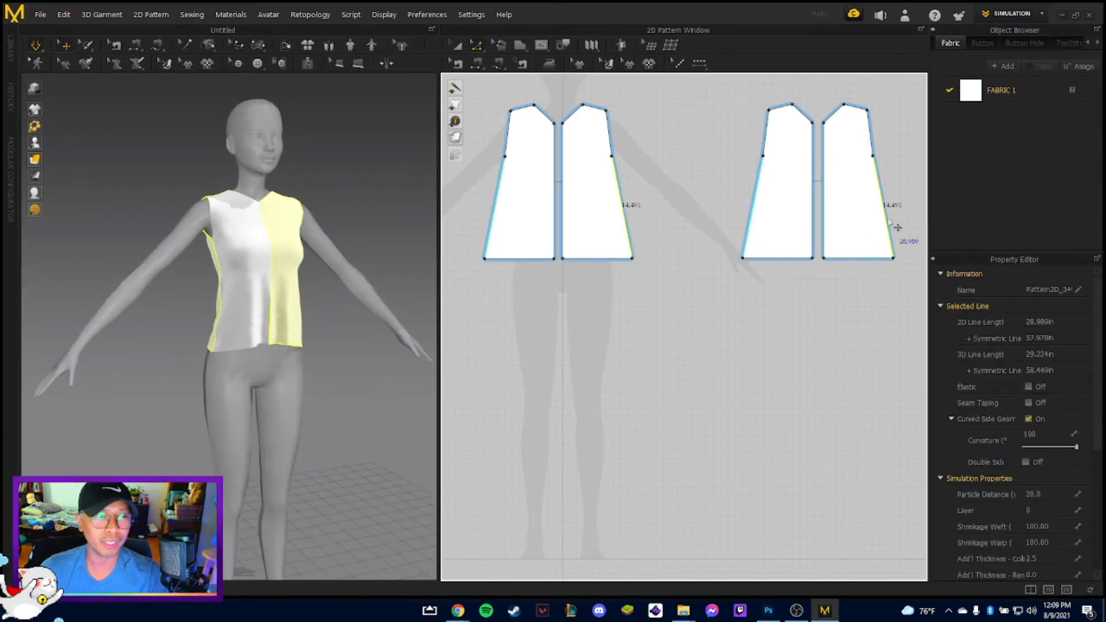
{"action": "left_click_drag", "start_coordinate": [891, 231], "coordinate": [896, 231]}
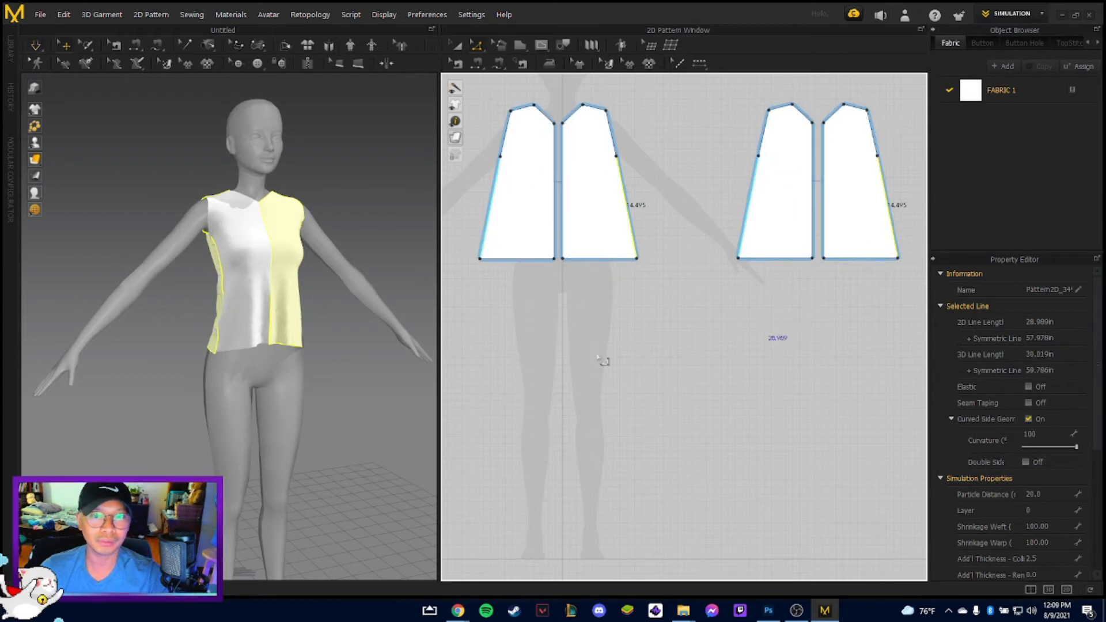
{"action": "right_click_drag", "start_coordinate": [361, 395], "coordinate": [327, 387]}
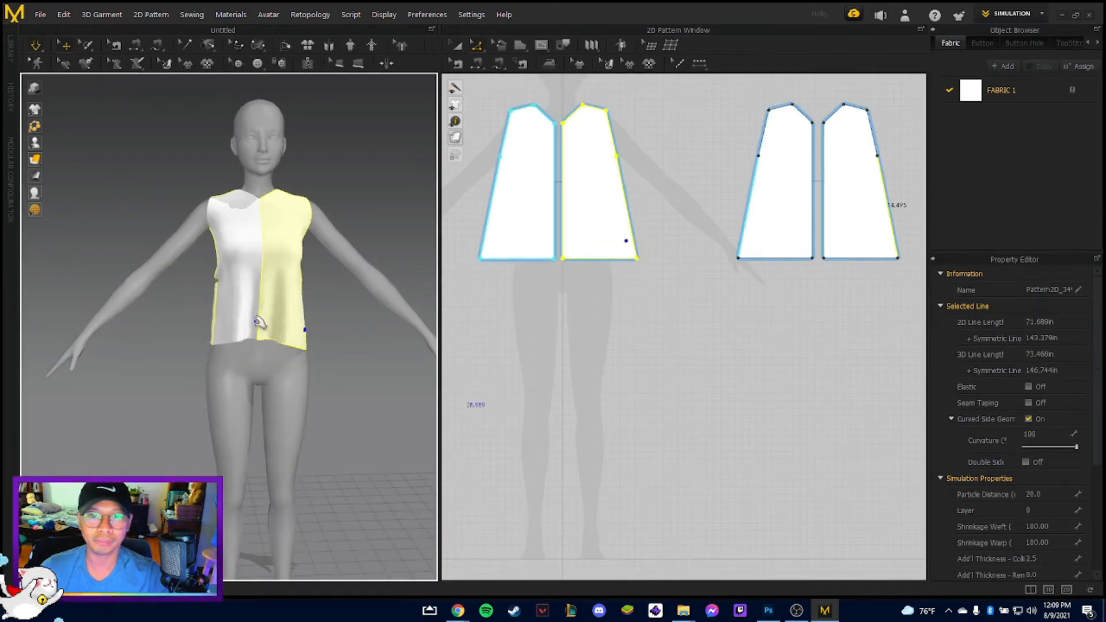
Tug the simulated top on the avatar to settle the fabric and check how it drapes.
{"action": "left_click", "coordinate": [216, 325]}
{"action": "left_click", "coordinate": [217, 333]}
{"action": "right_click_drag", "start_coordinate": [321, 346], "coordinate": [297, 342]}
{"action": "left_click", "coordinate": [251, 320]}
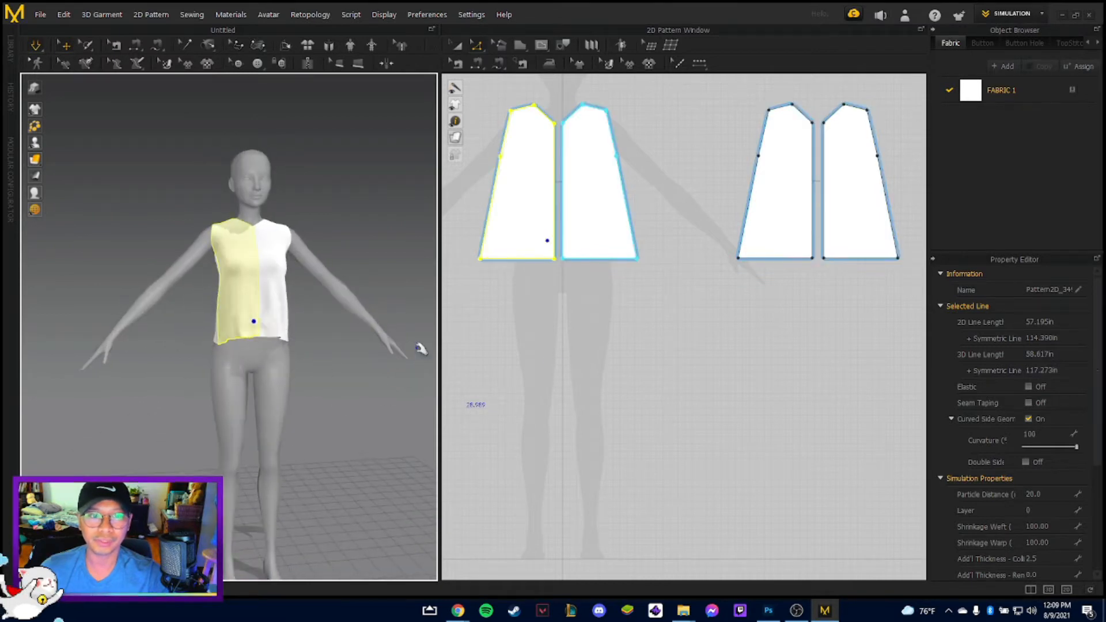
{"action": "left_click", "coordinate": [325, 377]}
{"action": "left_click_drag", "start_coordinate": [259, 247], "coordinate": [274, 291]}
{"action": "left_click_drag", "start_coordinate": [579, 341], "coordinate": [647, 360]}
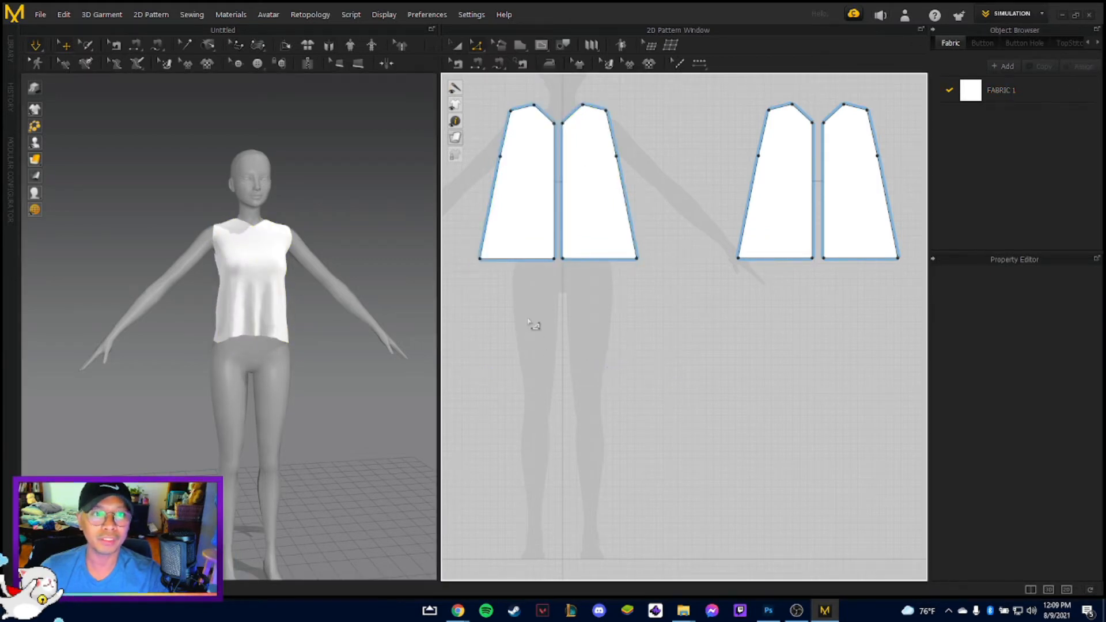
{"action": "middle_click_drag", "start_coordinate": [534, 326], "coordinate": [678, 399]}
{"action": "left_click", "coordinate": [259, 300]}
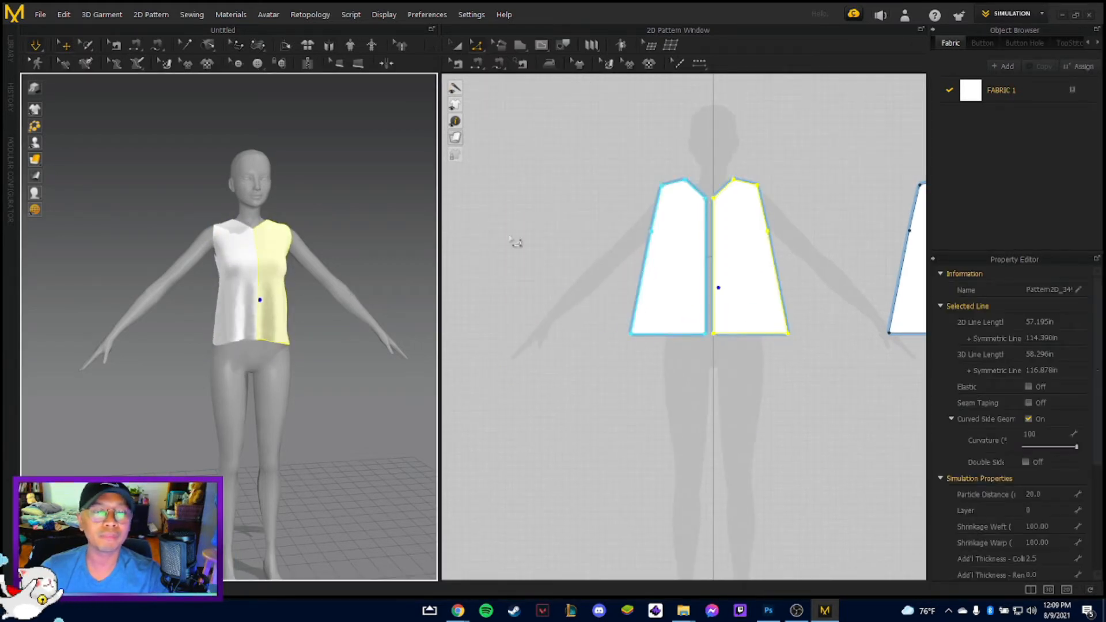
Draw a four-sided sleeve piece beside the front armhole with the Polygon tool, with a slanted armhole edge about 6.5 in long.
{"action": "left_click", "coordinate": [521, 46]}
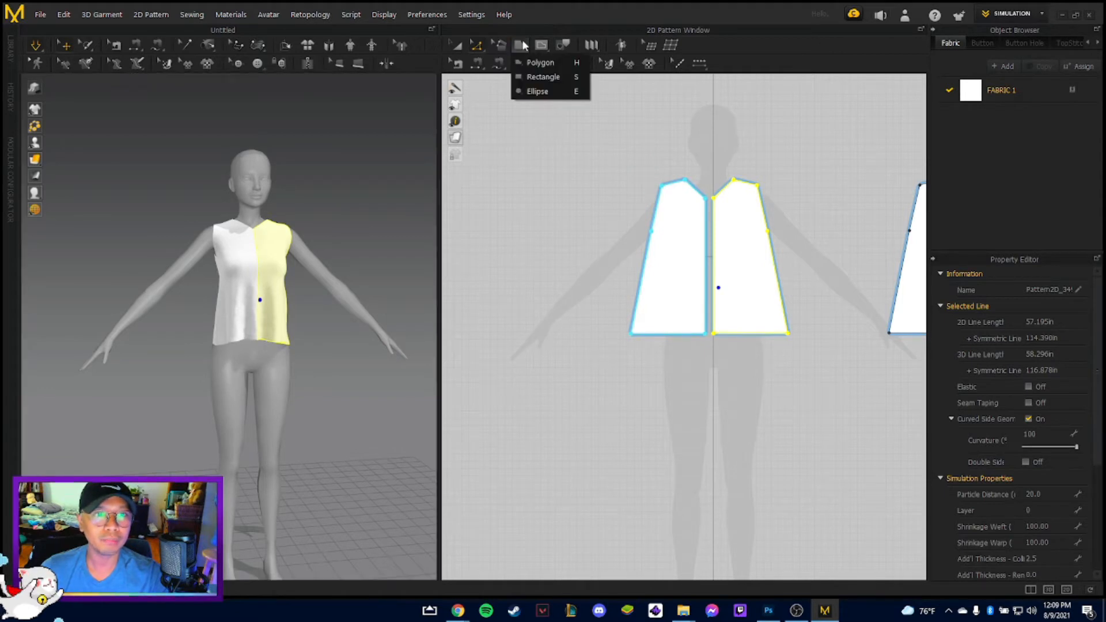
{"action": "left_click", "coordinate": [539, 62]}
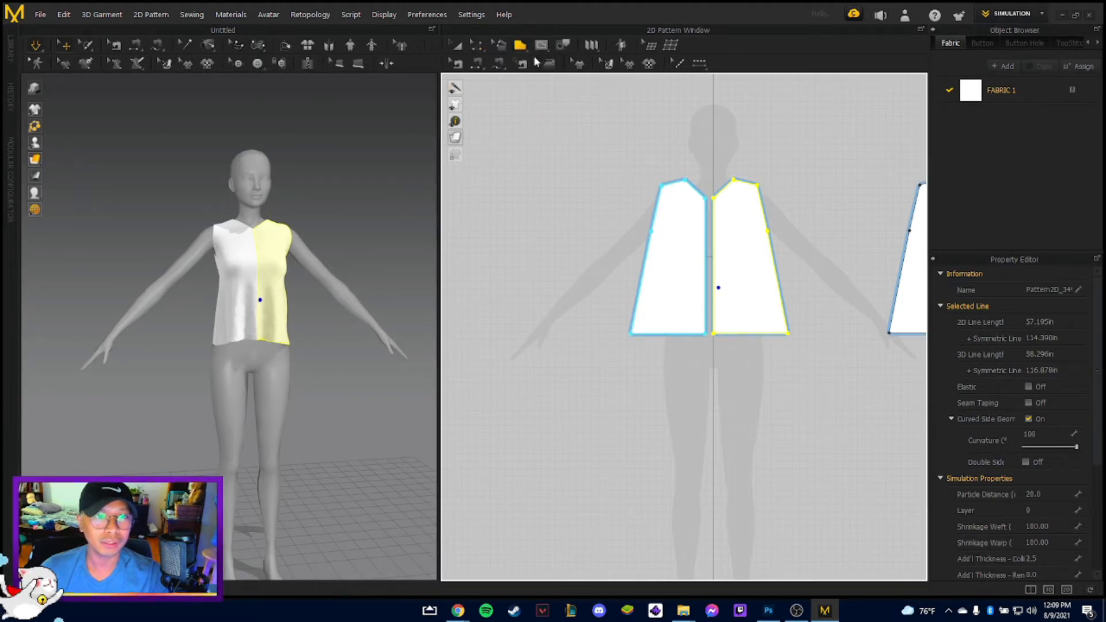
{"action": "left_click", "coordinate": [651, 186]}
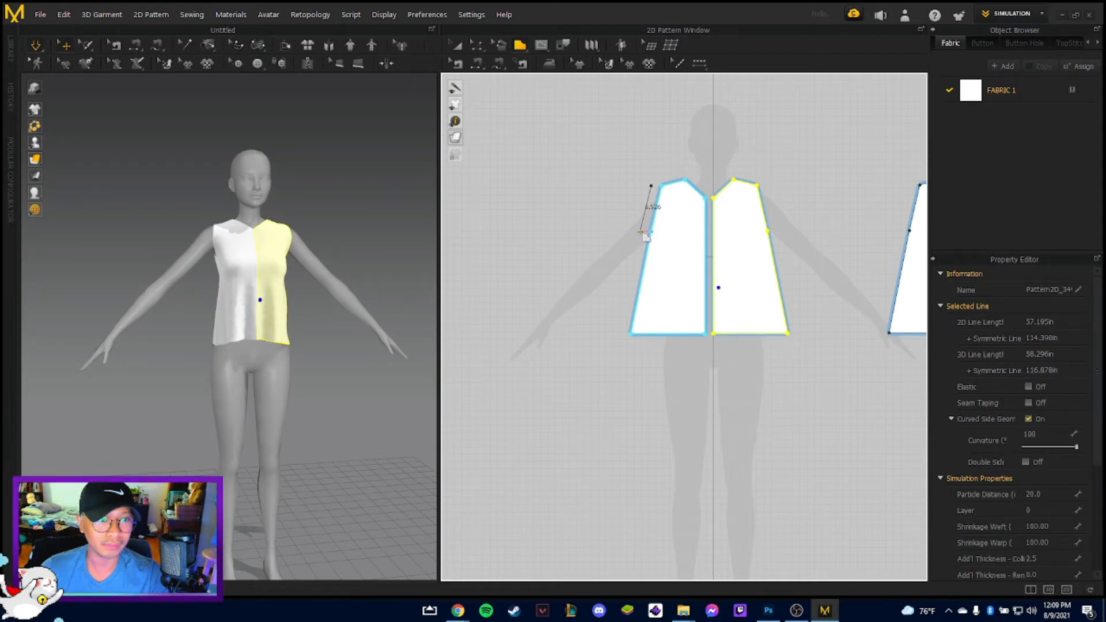
{"action": "left_click", "coordinate": [518, 231]}
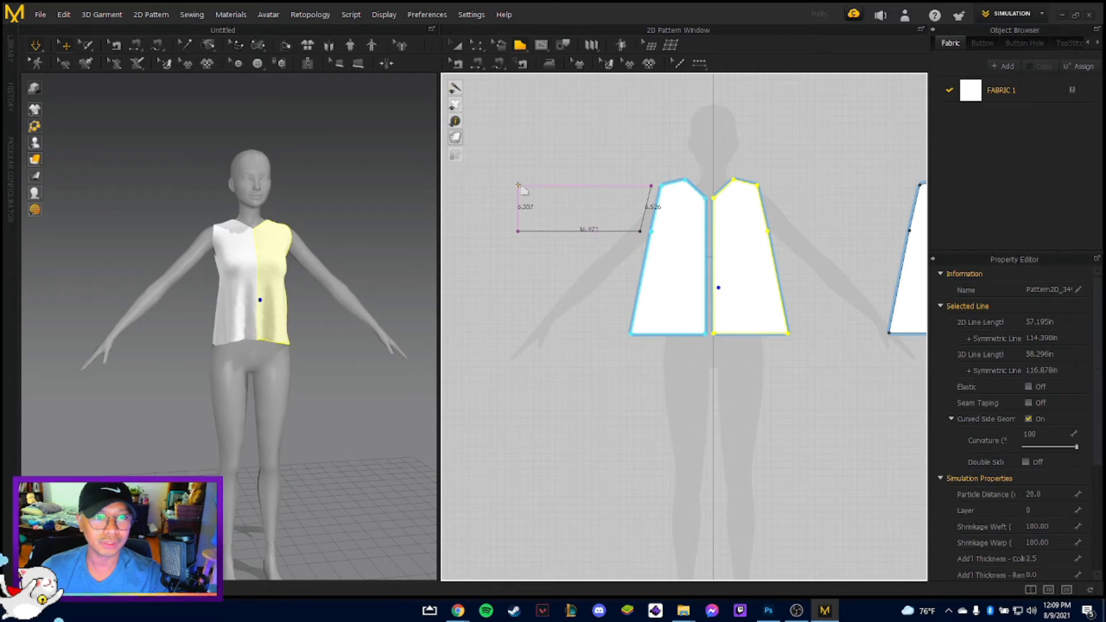
{"action": "left_click", "coordinate": [517, 185]}
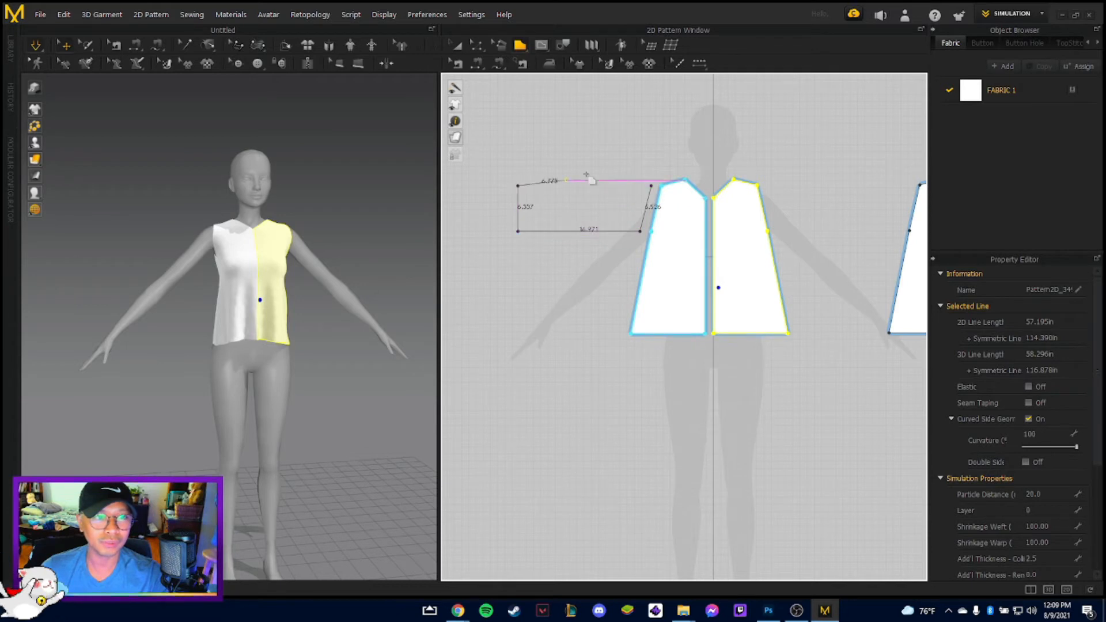
{"action": "left_click", "coordinate": [650, 186]}
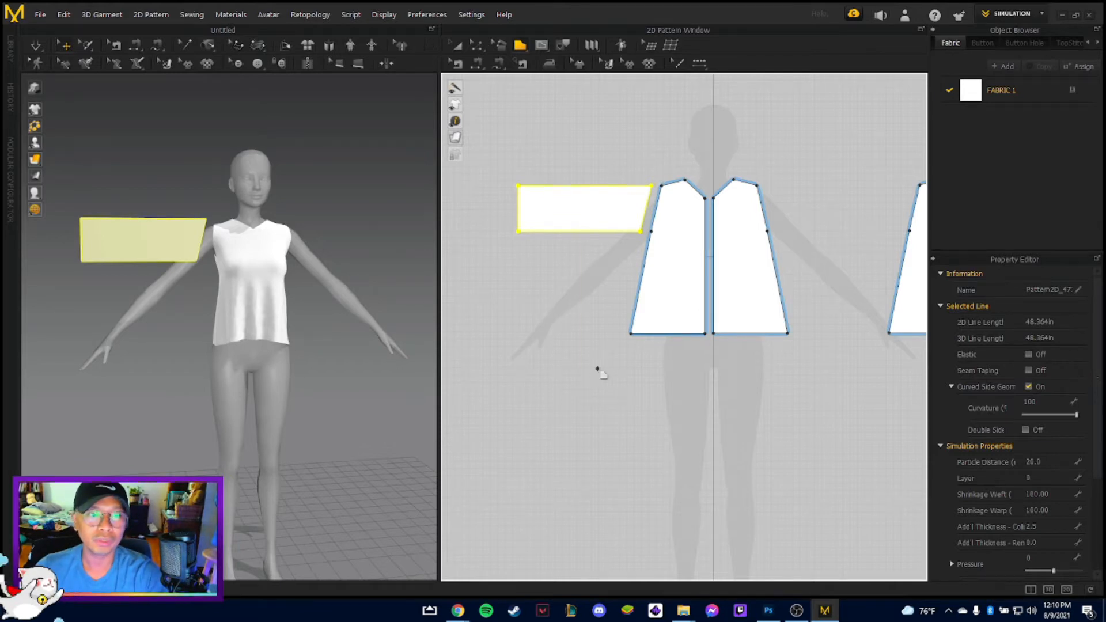
Unfold the sleeve piece along its upper long edge to make a full-width sleeve.
{"action": "left_click", "coordinate": [547, 354]}
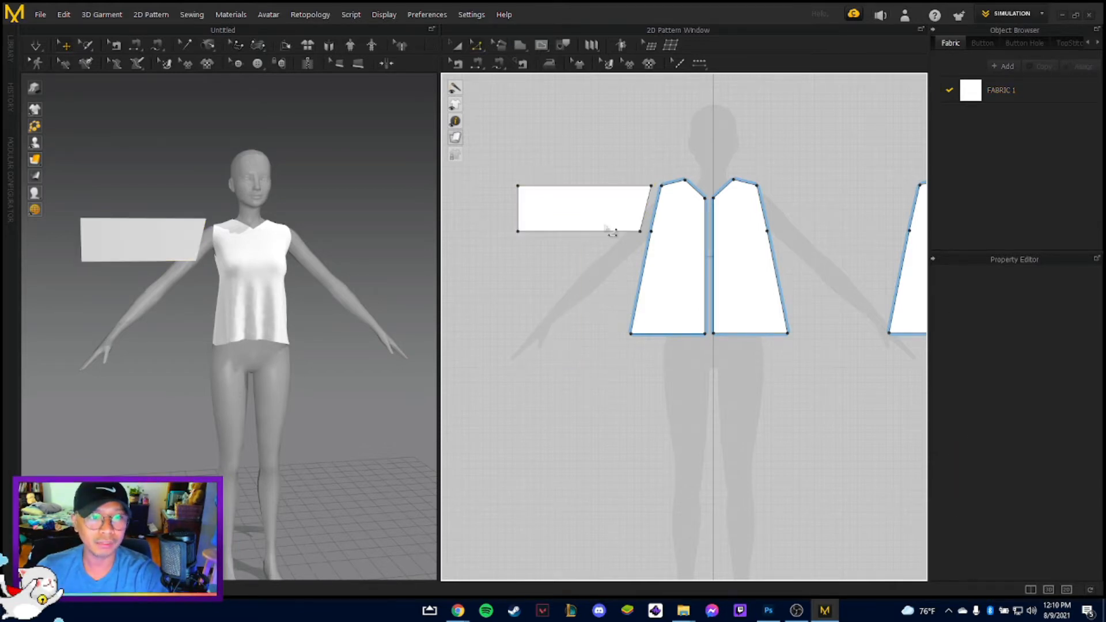
{"action": "left_click", "coordinate": [591, 195]}
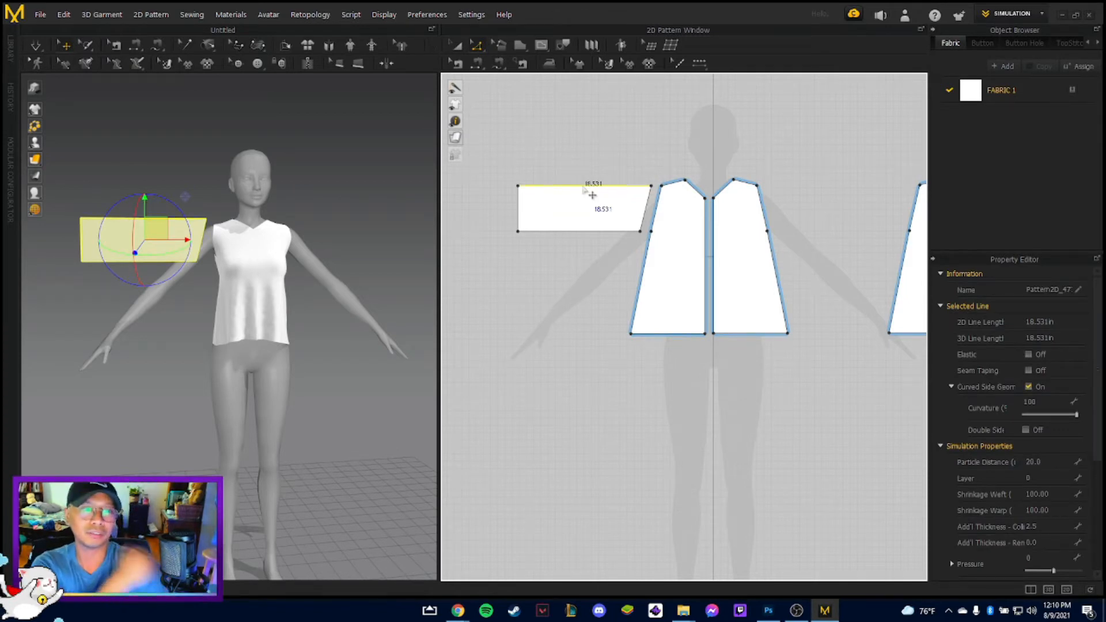
{"action": "right_click", "coordinate": [584, 190]}
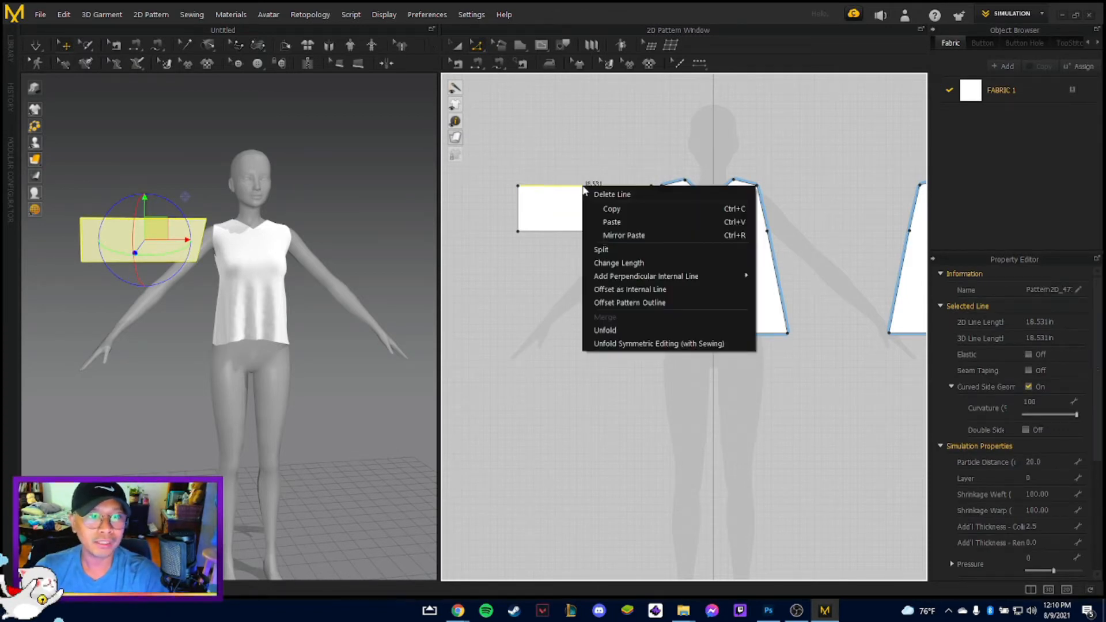
{"action": "left_click", "coordinate": [639, 326]}
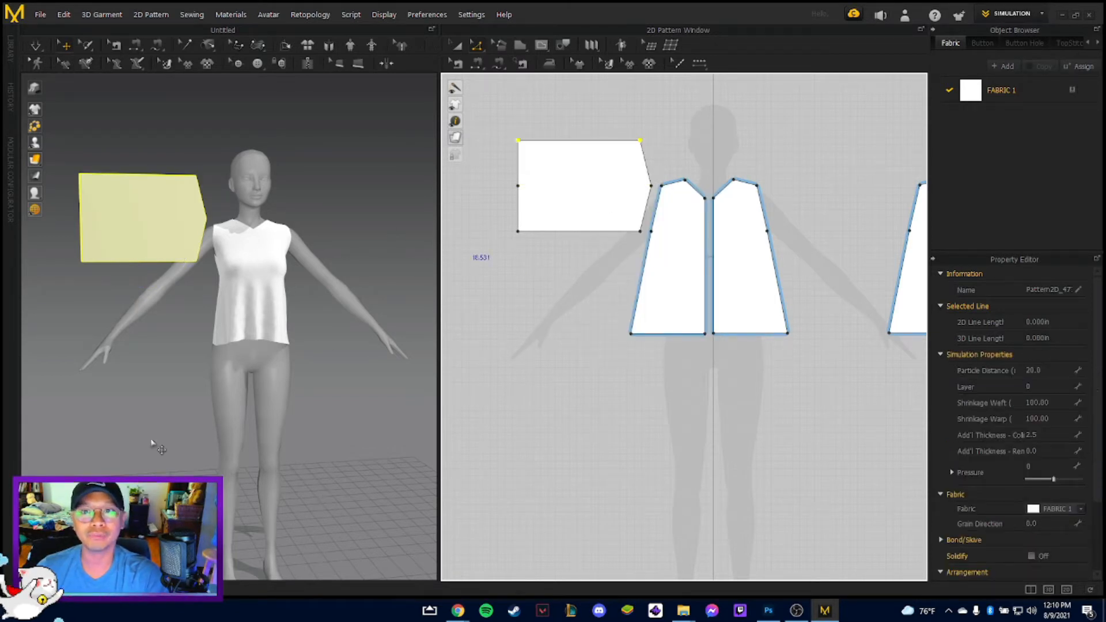
Select the sleeve piece in the 3D view and show the avatar's arrangement points.
{"action": "middle_click_drag", "start_coordinate": [193, 479], "coordinate": [239, 499]}
{"action": "right_click_drag", "start_coordinate": [239, 499], "coordinate": [248, 449]}
{"action": "left_click", "coordinate": [174, 264]}
{"action": "right_click_drag", "start_coordinate": [316, 449], "coordinate": [74, 196]}
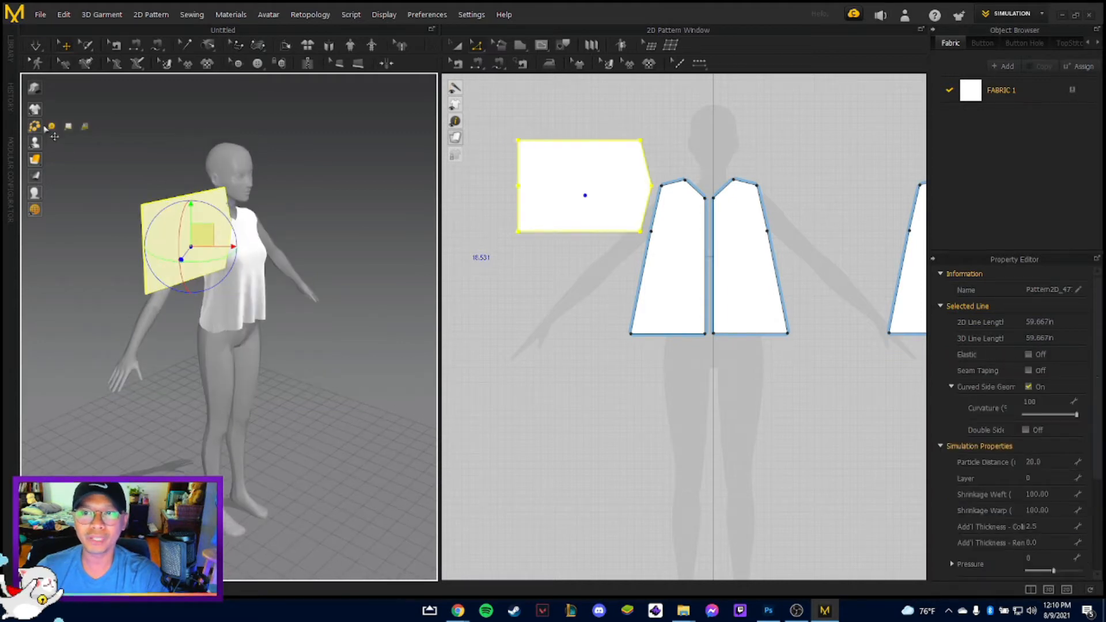
{"action": "mouse_move", "coordinate": [51, 148]}
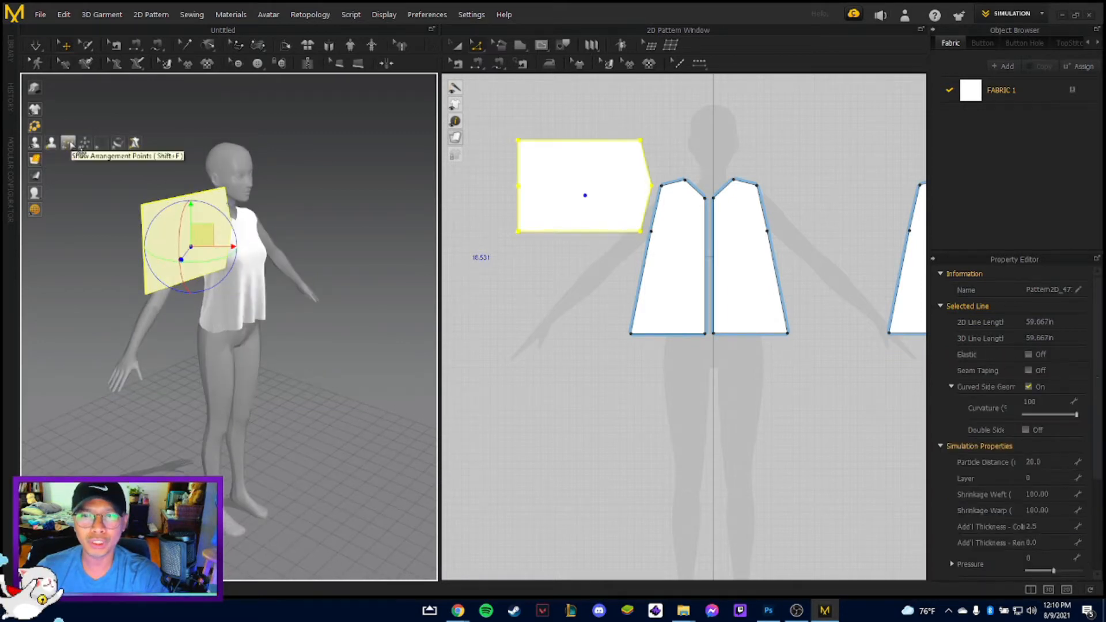
{"action": "left_click", "coordinate": [68, 142]}
{"action": "right_click_drag", "start_coordinate": [173, 357], "coordinate": [262, 311]}
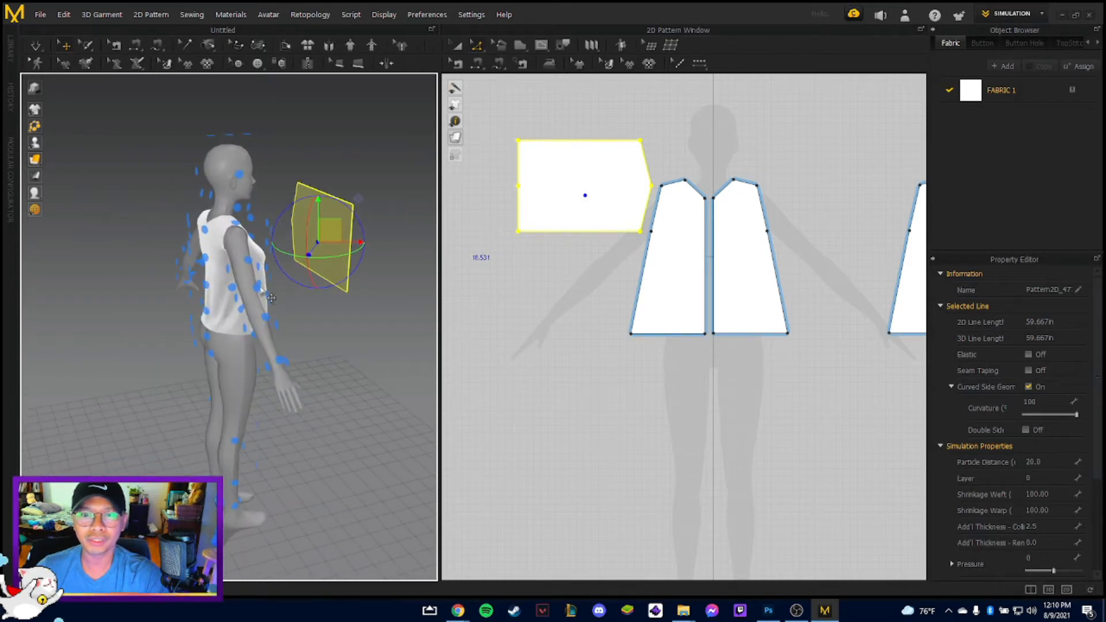
{"action": "left_click", "coordinate": [258, 286]}
{"action": "right_click_drag", "start_coordinate": [344, 387], "coordinate": [326, 404]}
{"action": "key", "text": "ctrl+z"}
Move and rotate the sleeve piece in 3D so it sits angled beside the avatar's right arm.
{"action": "left_click", "coordinate": [213, 276]}
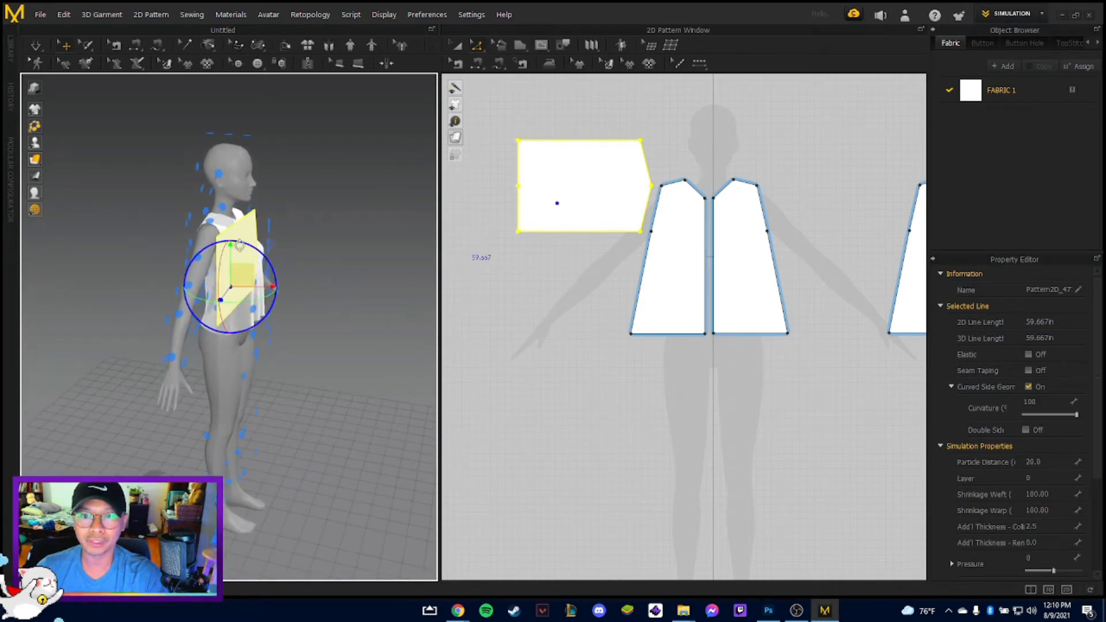
{"action": "left_click_drag", "start_coordinate": [240, 244], "coordinate": [167, 278]}
{"action": "right_click_drag", "start_coordinate": [190, 288], "coordinate": [259, 293]}
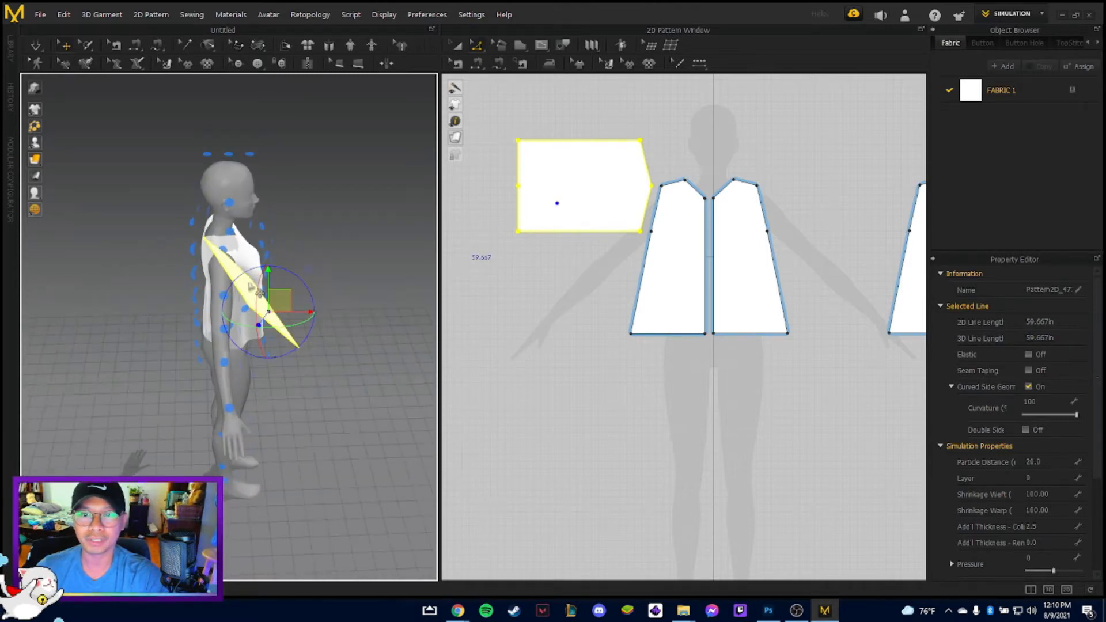
{"action": "left_click_drag", "start_coordinate": [228, 298], "coordinate": [221, 321]}
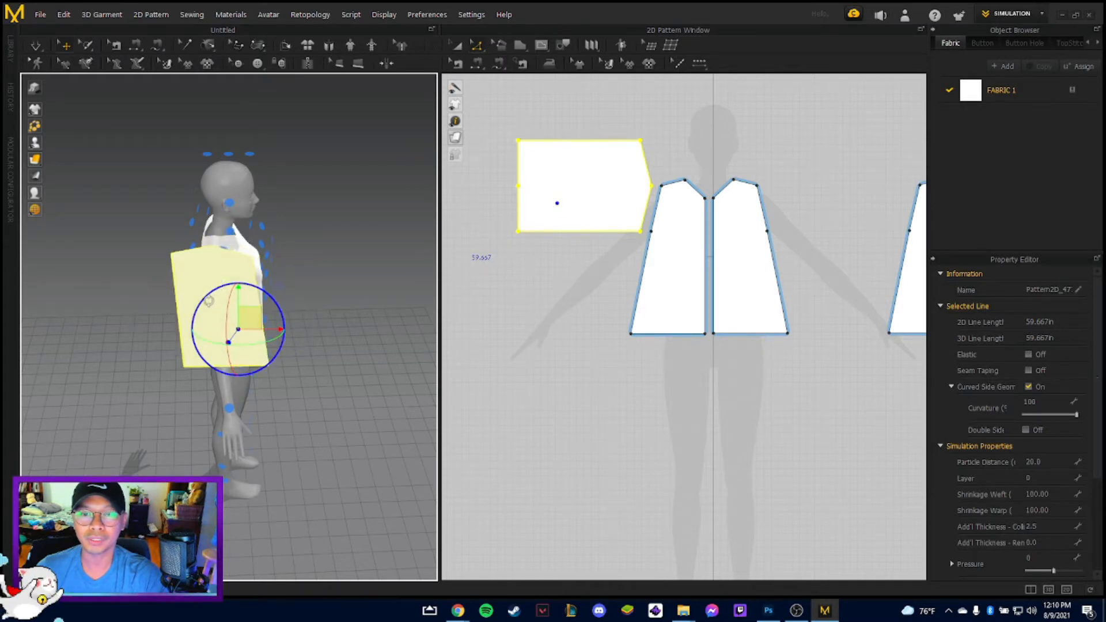
{"action": "right_click_drag", "start_coordinate": [359, 425], "coordinate": [205, 385]}
{"action": "left_click", "coordinate": [339, 459]}
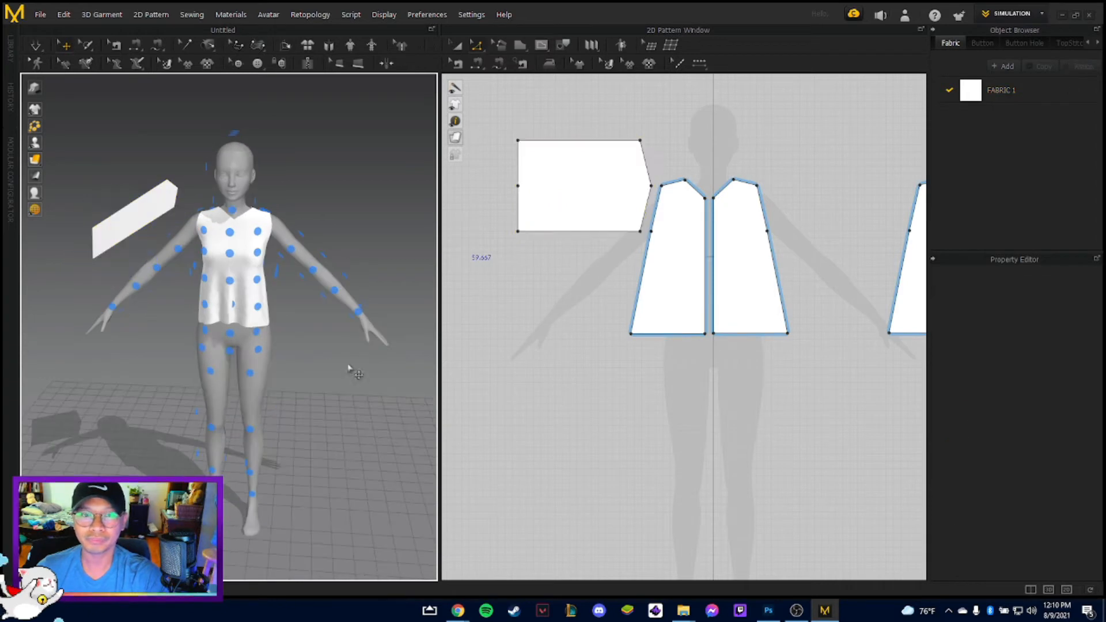
Sew the sleeve's lower slanted edge to the adjacent front piece's armhole with Segment Sewing.
{"action": "right_click_drag", "start_coordinate": [575, 383], "coordinate": [540, 437]}
{"action": "scroll", "coordinate": [540, 437], "scroll_direction": "down", "scroll_amount": 3}
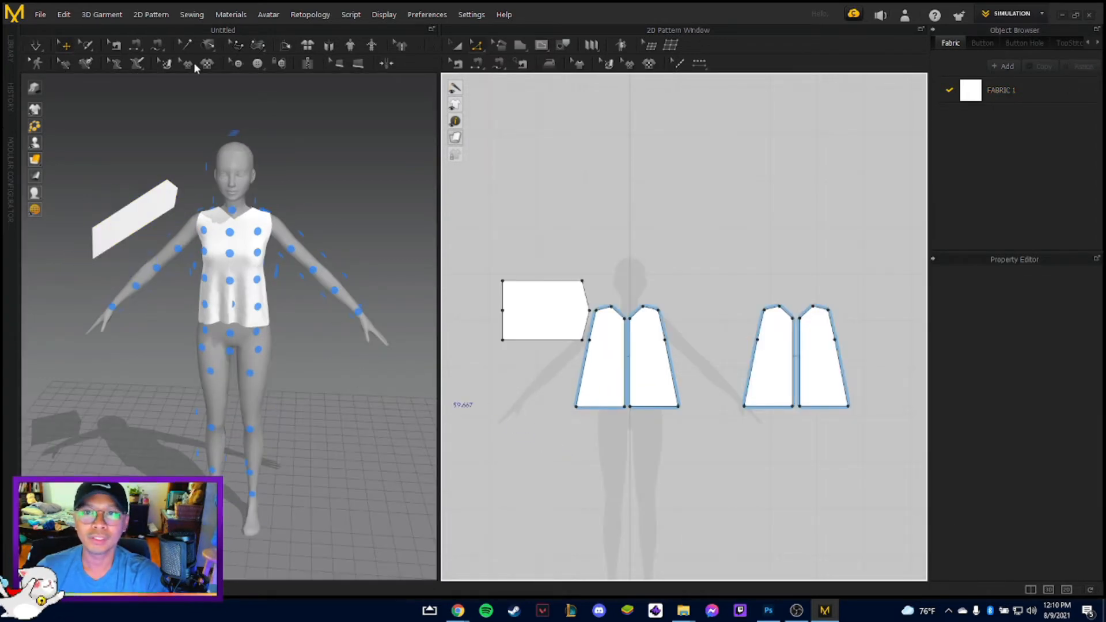
{"action": "left_click", "coordinate": [163, 64]}
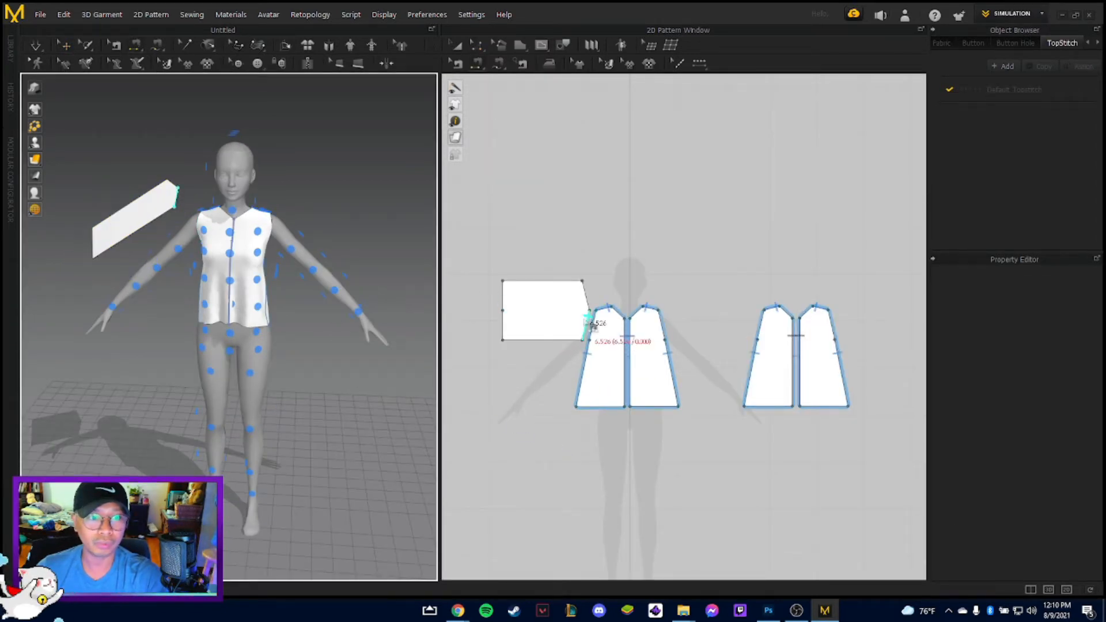
{"action": "left_click", "coordinate": [594, 322]}
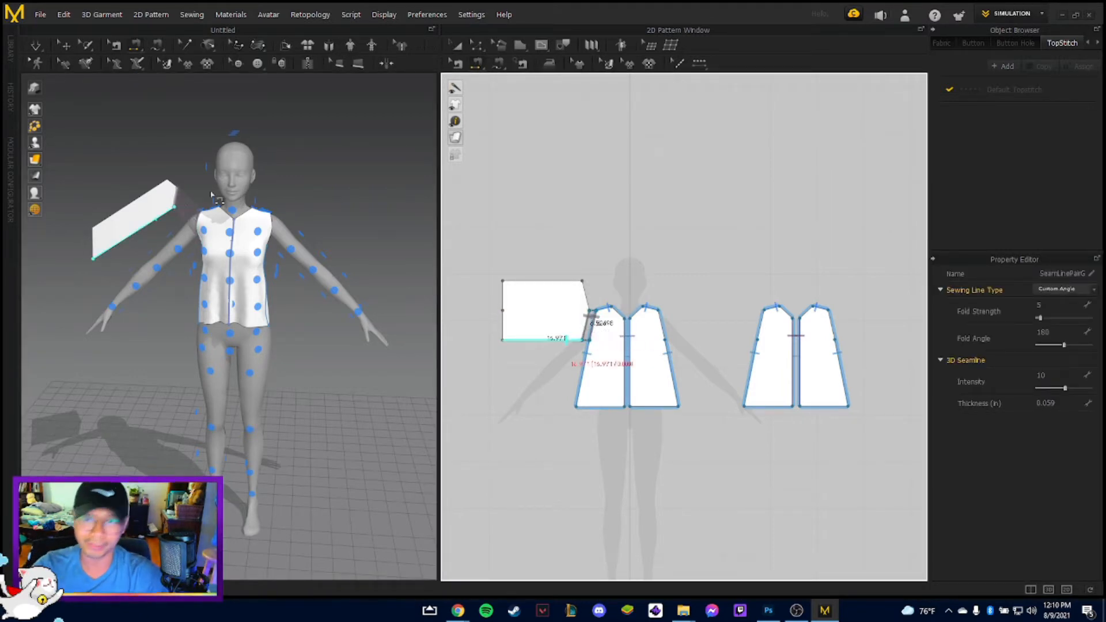
{"action": "left_click", "coordinate": [590, 309]}
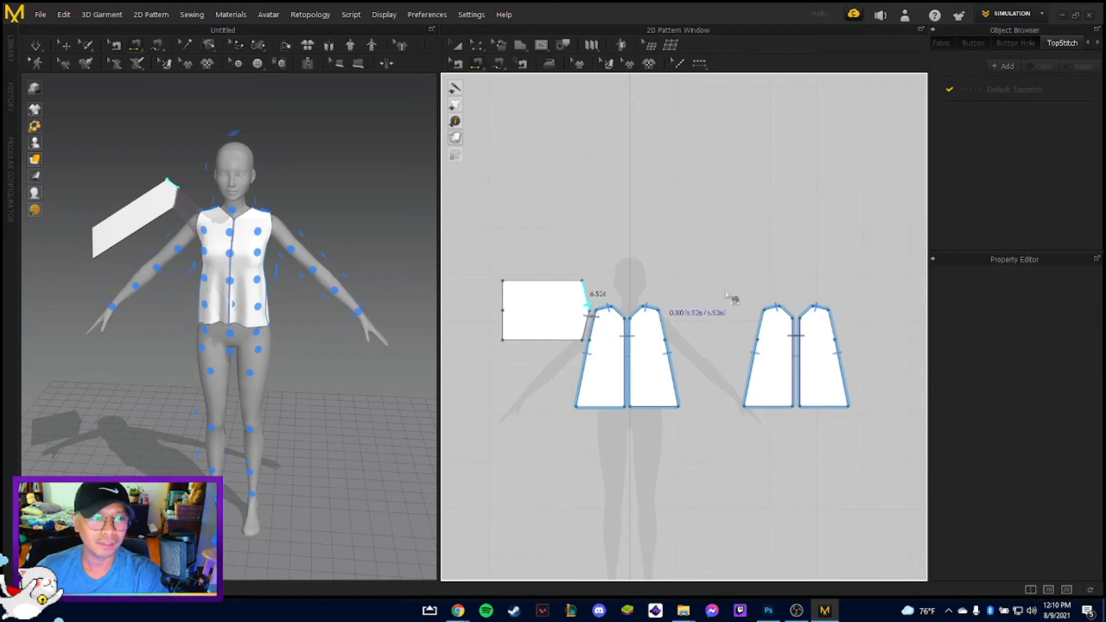
{"action": "left_click", "coordinate": [767, 338]}
{"action": "key", "text": "ctrl+z"}
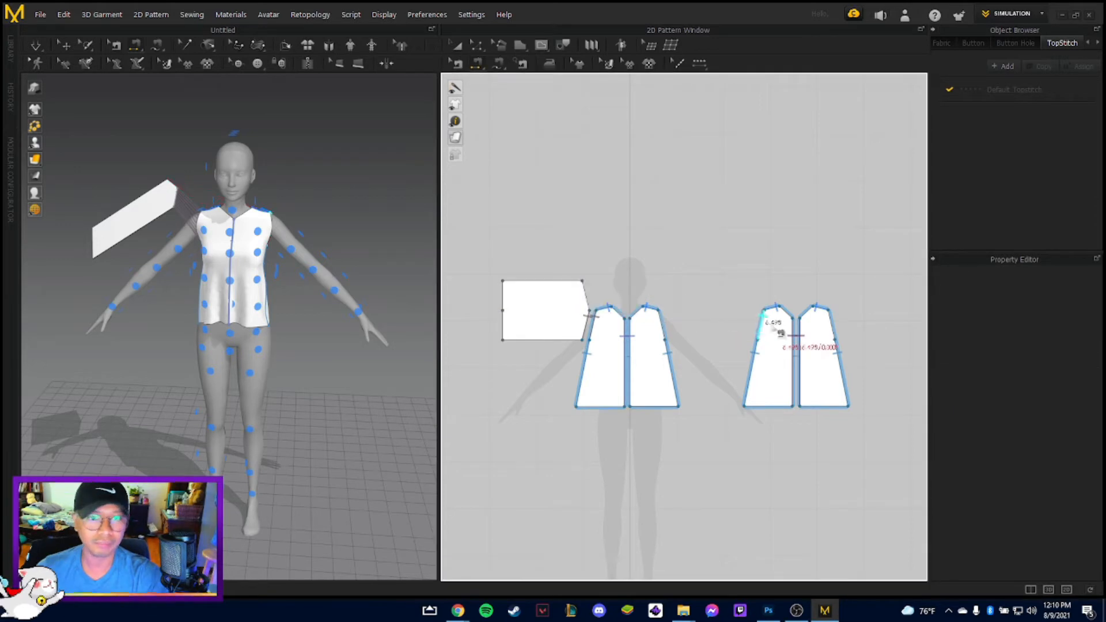
{"action": "left_click", "coordinate": [838, 329]}
{"action": "left_click", "coordinate": [551, 342]}
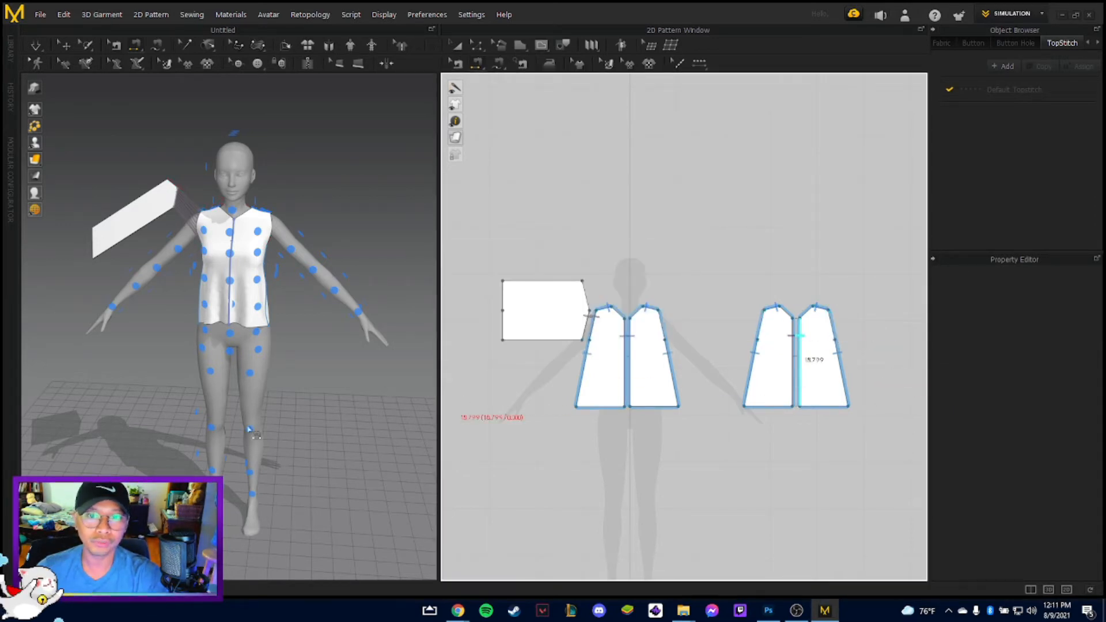
Sew the sleeve's other slanted edge to the matching back armhole in 3D, and activate Edit Sewing.
{"action": "right_click_drag", "start_coordinate": [242, 455], "coordinate": [388, 313]}
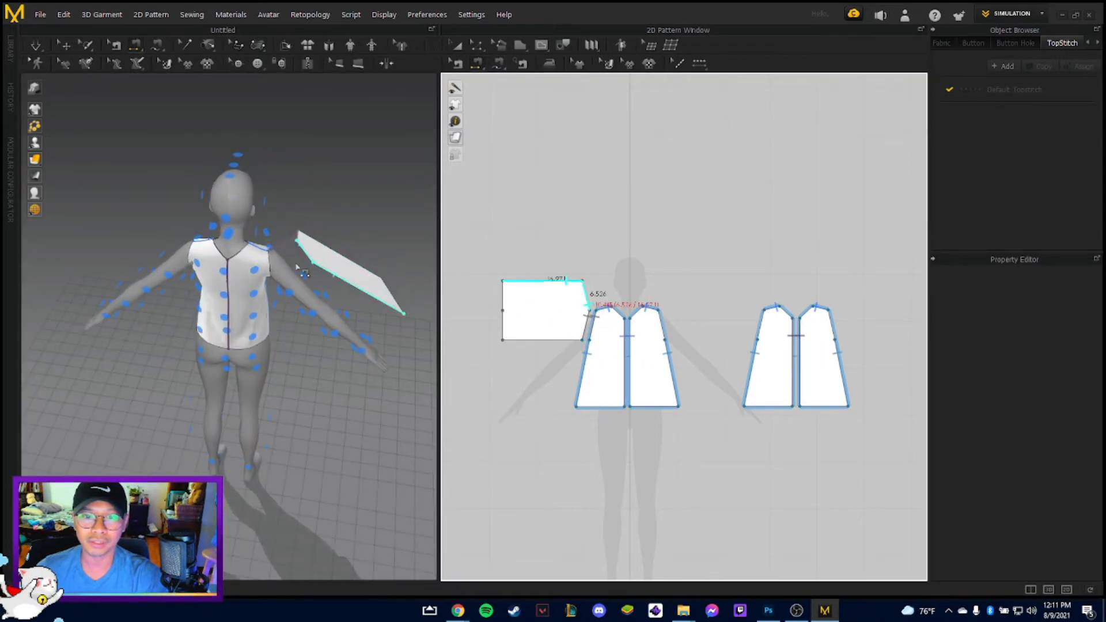
{"action": "left_click", "coordinate": [275, 275]}
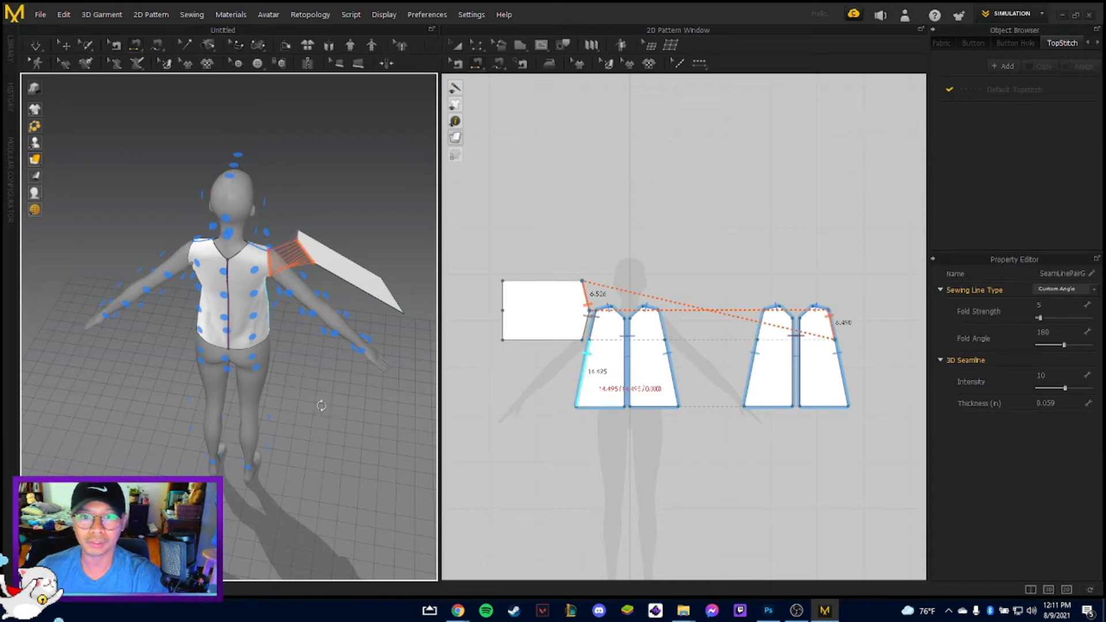
{"action": "right_click_drag", "start_coordinate": [320, 402], "coordinate": [298, 412]}
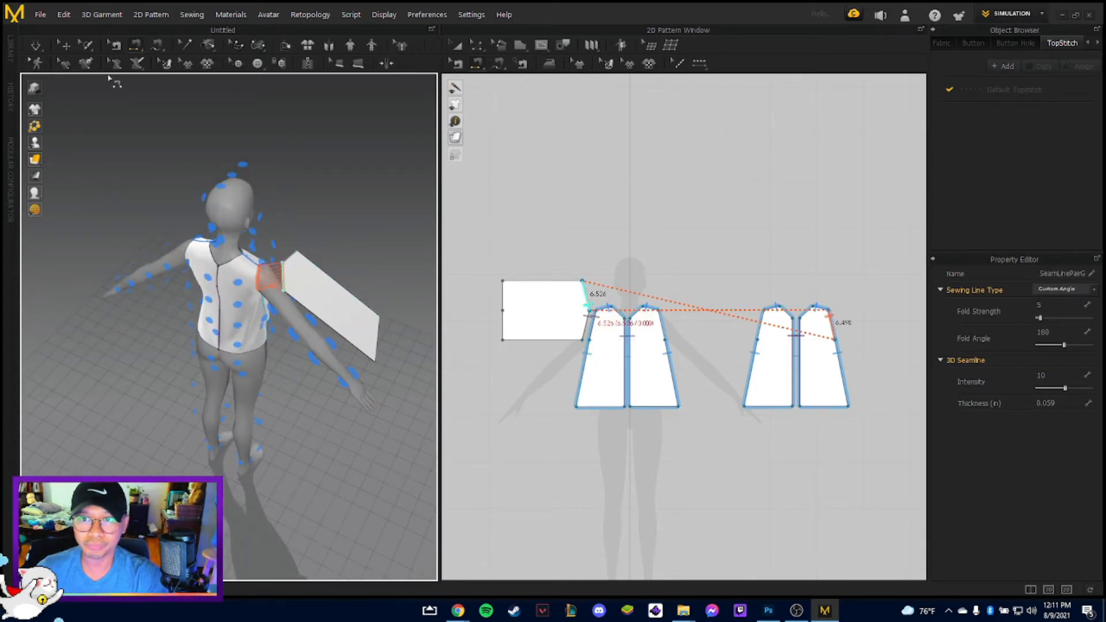
{"action": "left_click", "coordinate": [115, 45]}
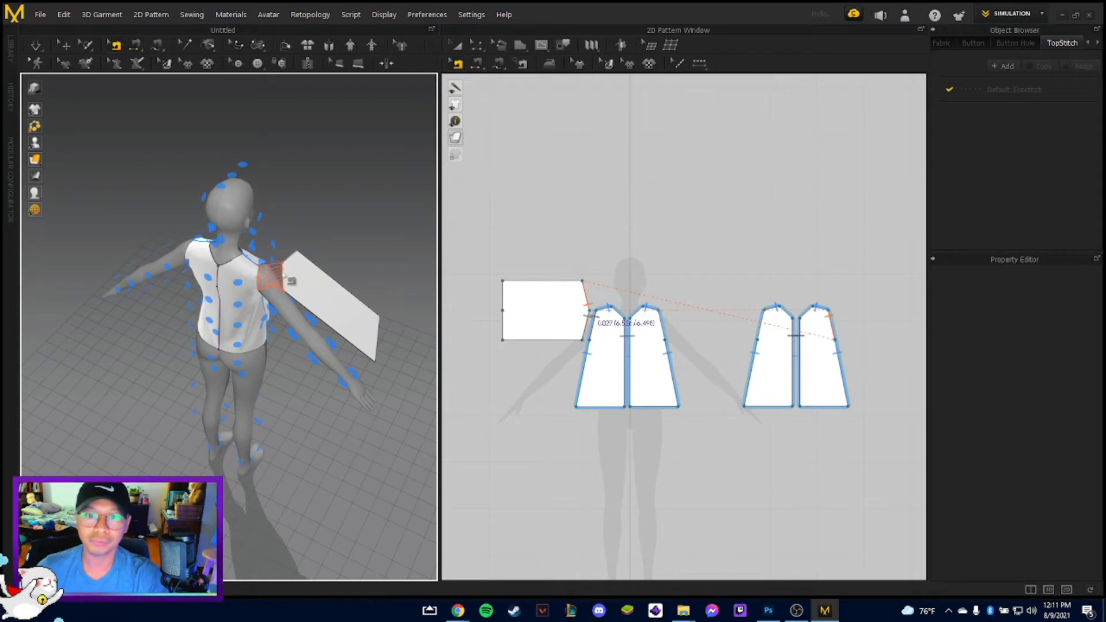
Try crossing the seam between the sleeve and back armhole, simulate the garment, and undo the simulation.
{"action": "left_click", "coordinate": [291, 281]}
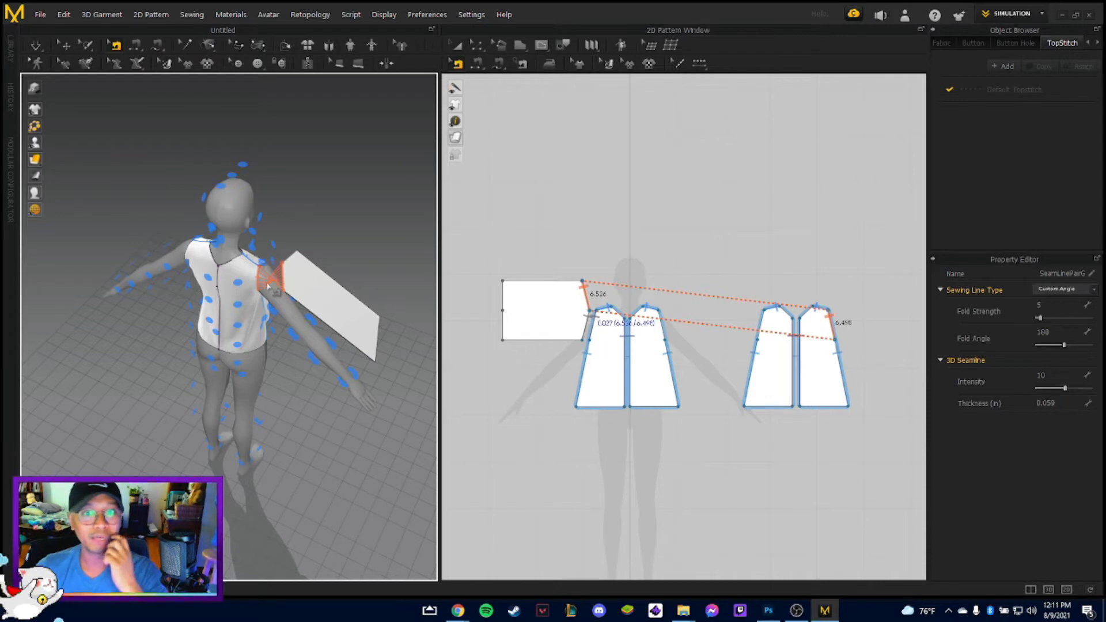
{"action": "key", "text": "space"}
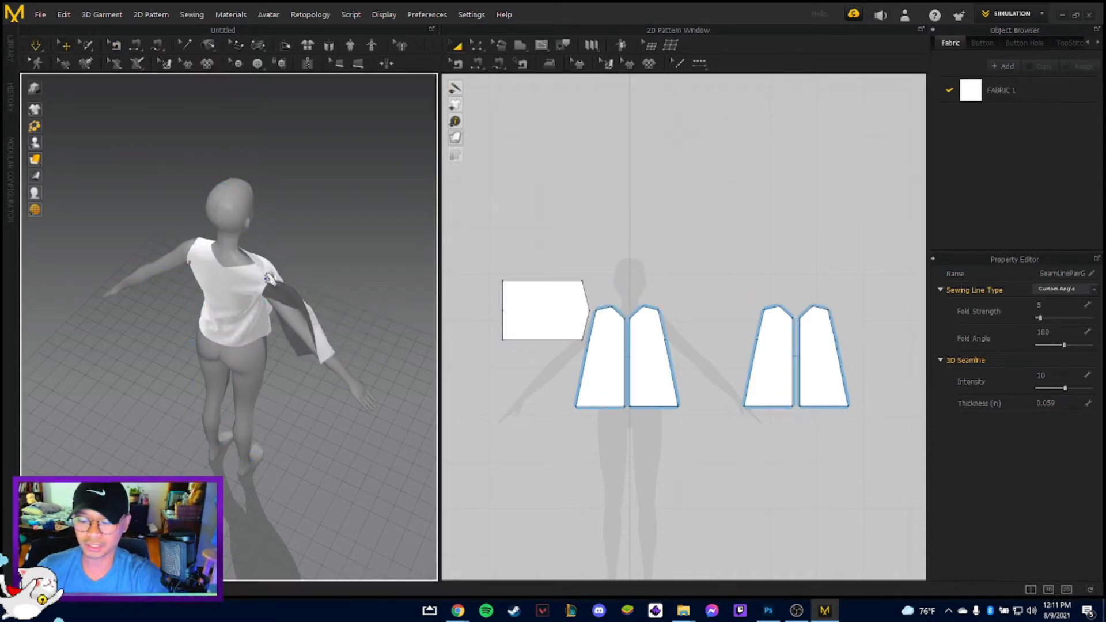
{"action": "key", "text": "ctrl+z"}
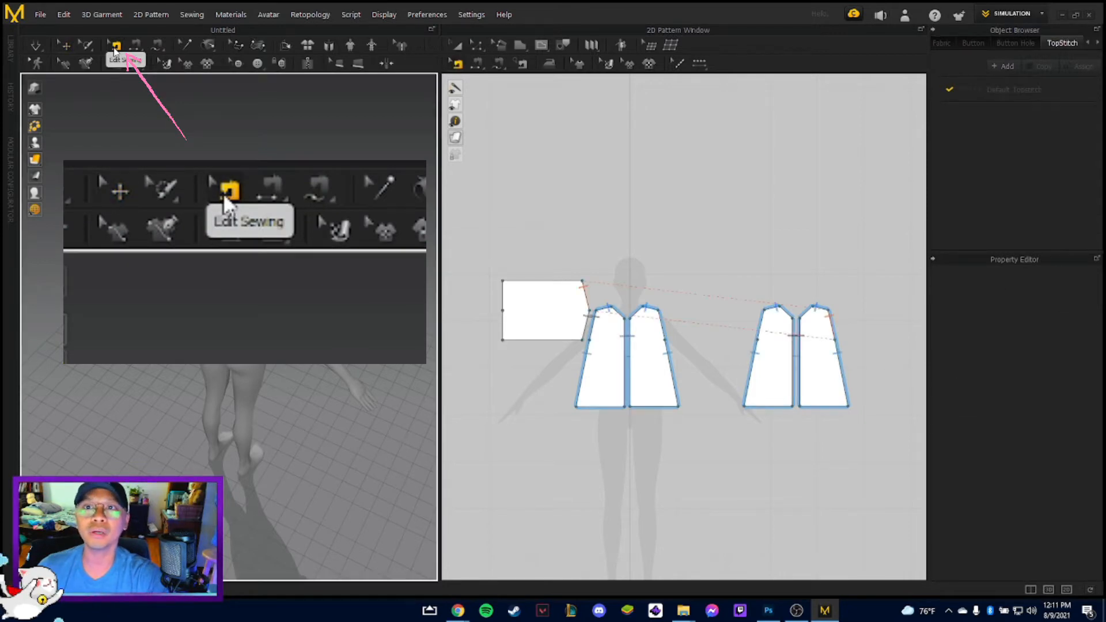
Reverse the crossed seam between the sleeve and back armhole with Edit Sewing, and simulate the garment.
{"action": "left_click", "coordinate": [115, 46]}
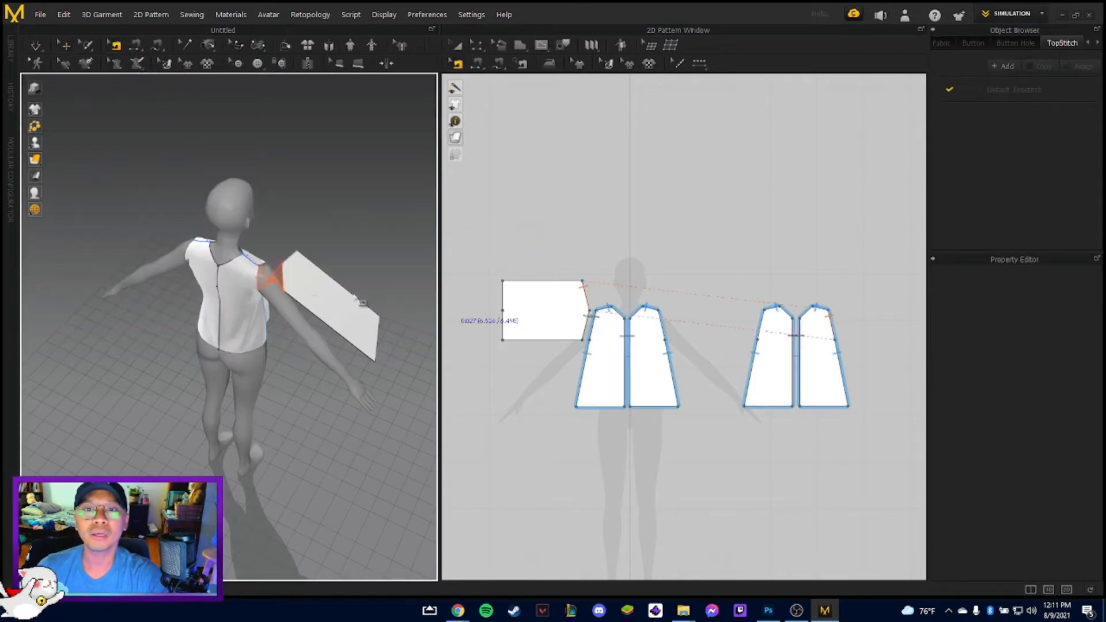
{"action": "left_click", "coordinate": [290, 286]}
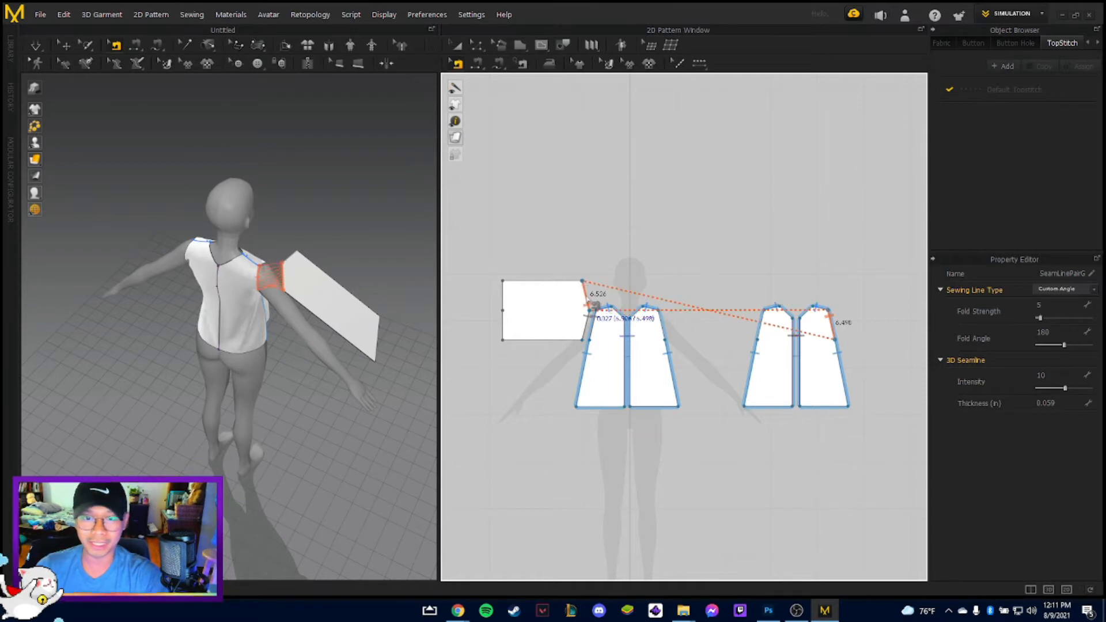
{"action": "left_click", "coordinate": [593, 305]}
{"action": "key", "text": "space"}
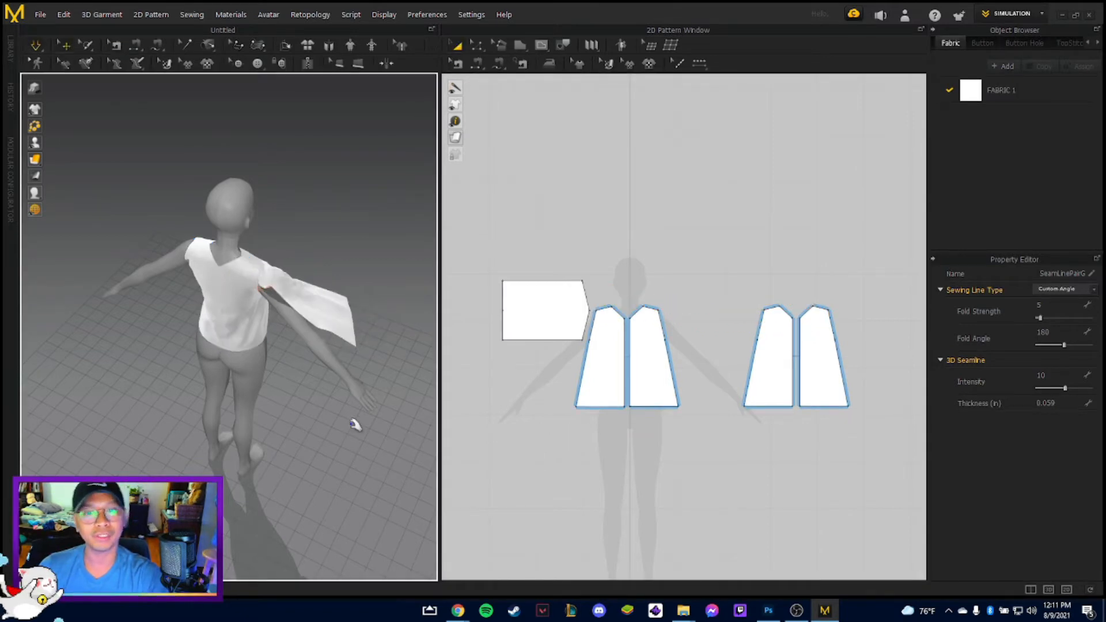
Tug the simulated sleeve and front pieces in 3D so the sleeve drapes over the avatar's right arm.
{"action": "right_click_drag", "start_coordinate": [334, 322], "coordinate": [215, 361]}
{"action": "left_click", "coordinate": [180, 340]}
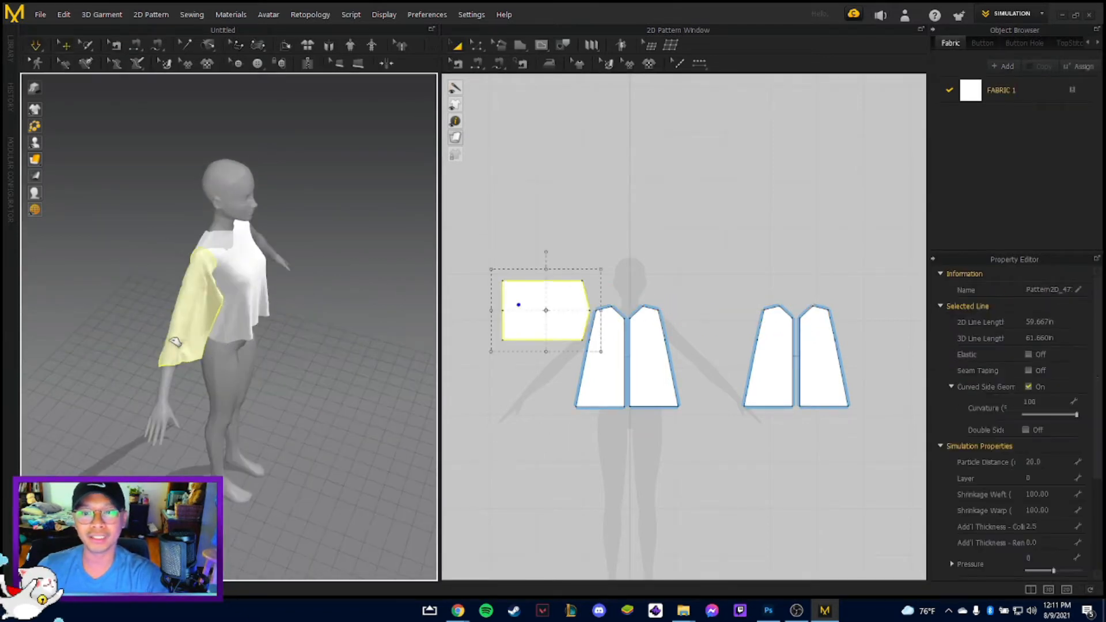
{"action": "left_click", "coordinate": [210, 243]}
{"action": "key", "text": "2"}
{"action": "left_click", "coordinate": [238, 271]}
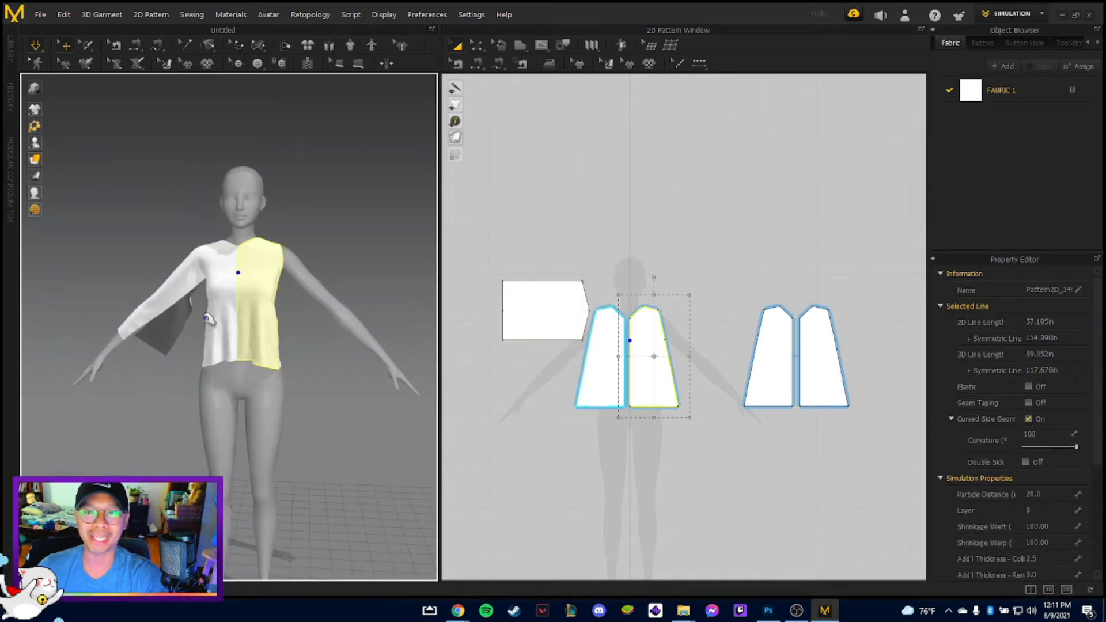
{"action": "left_click", "coordinate": [138, 315]}
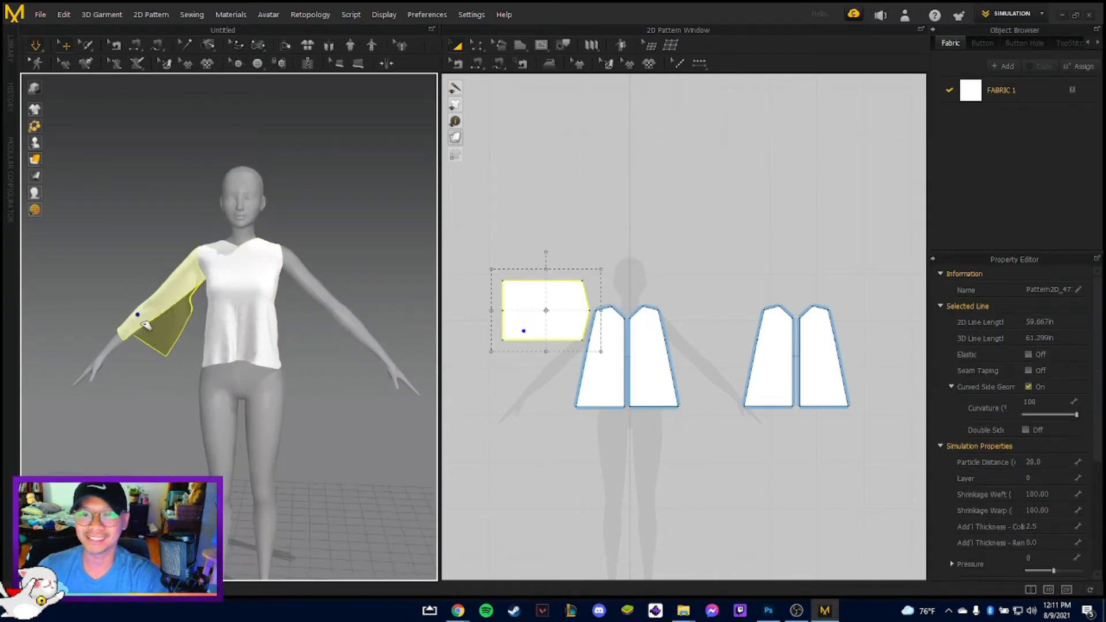
Clone the sleeve piece as a Symmetric Pattern and place the copy beside the outer edge of the back pieces in 2D.
{"action": "left_click", "coordinate": [552, 301]}
{"action": "right_click", "coordinate": [554, 300]}
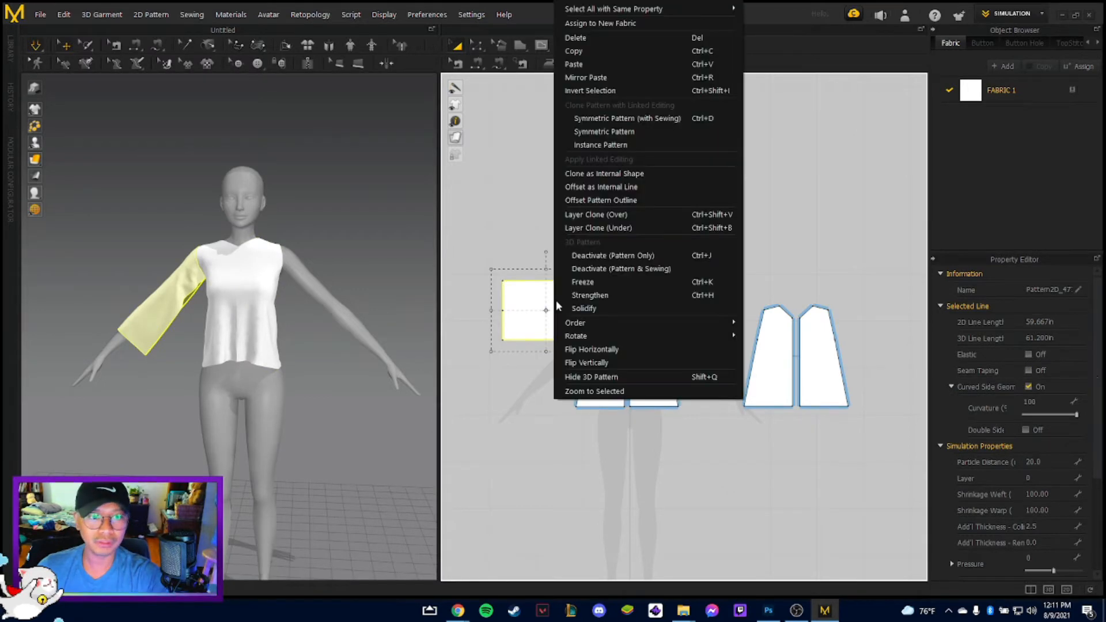
{"action": "left_click", "coordinate": [623, 134]}
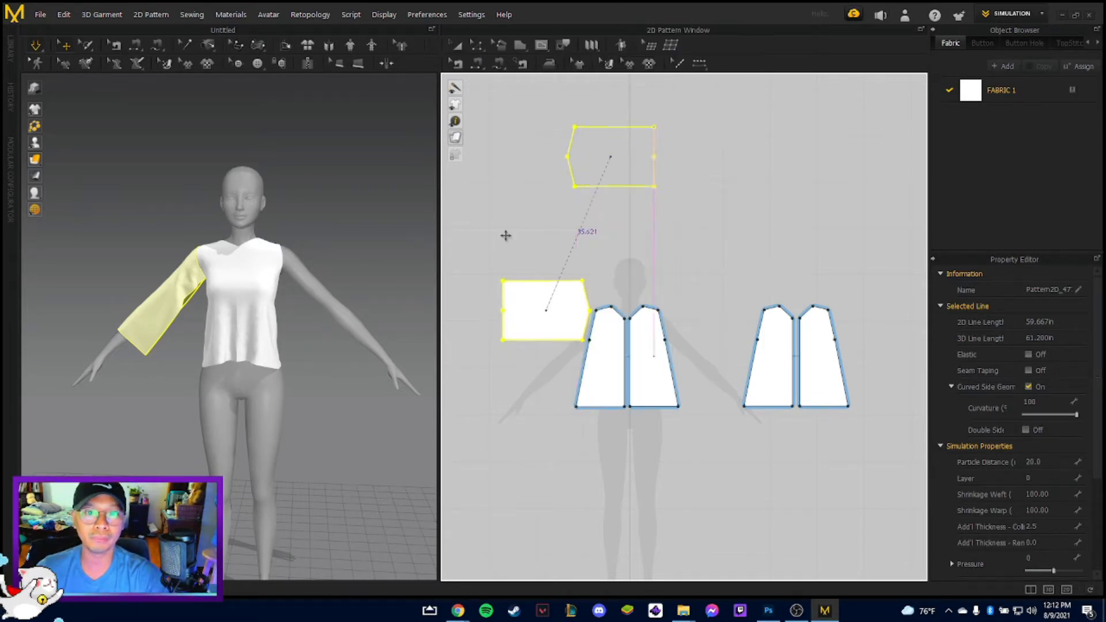
{"action": "middle_click_drag", "start_coordinate": [874, 314], "coordinate": [771, 292]}
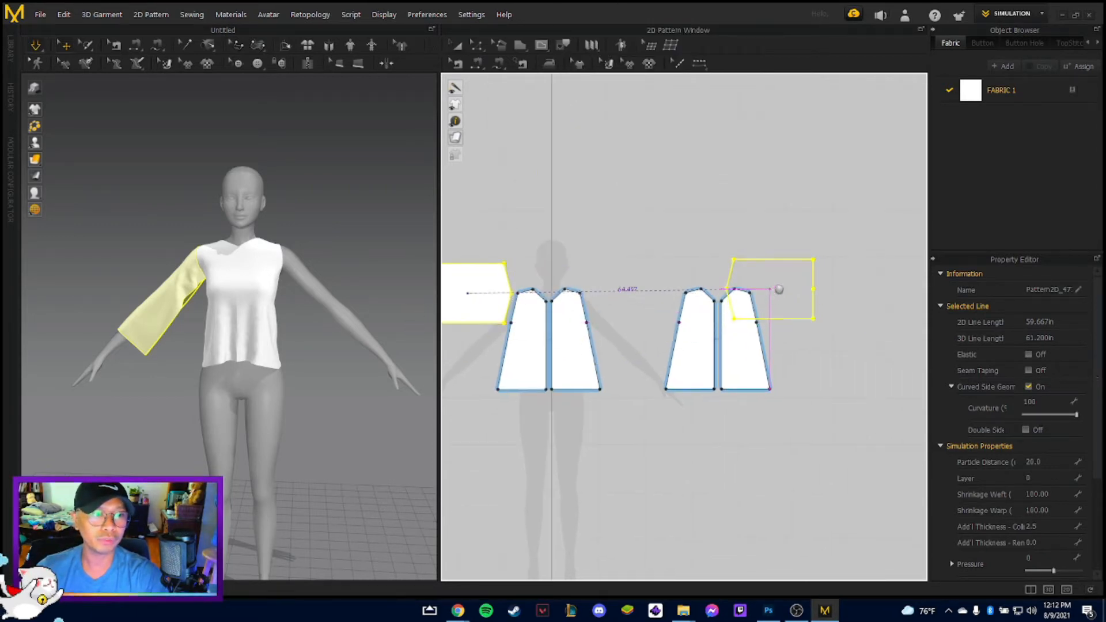
{"action": "left_click", "coordinate": [820, 293]}
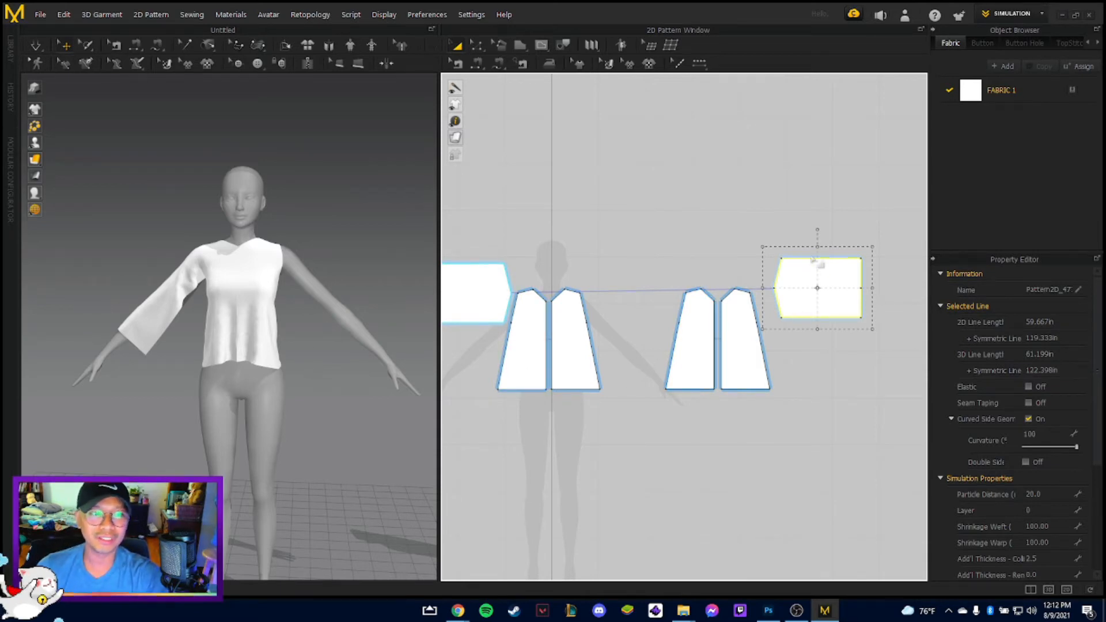
Bring the mirrored sleeve in 3D from beside the avatar to its left arm.
{"action": "scroll", "coordinate": [393, 293], "scroll_direction": "down", "scroll_amount": 3}
{"action": "scroll", "coordinate": [393, 293], "scroll_direction": "down", "scroll_amount": 3}
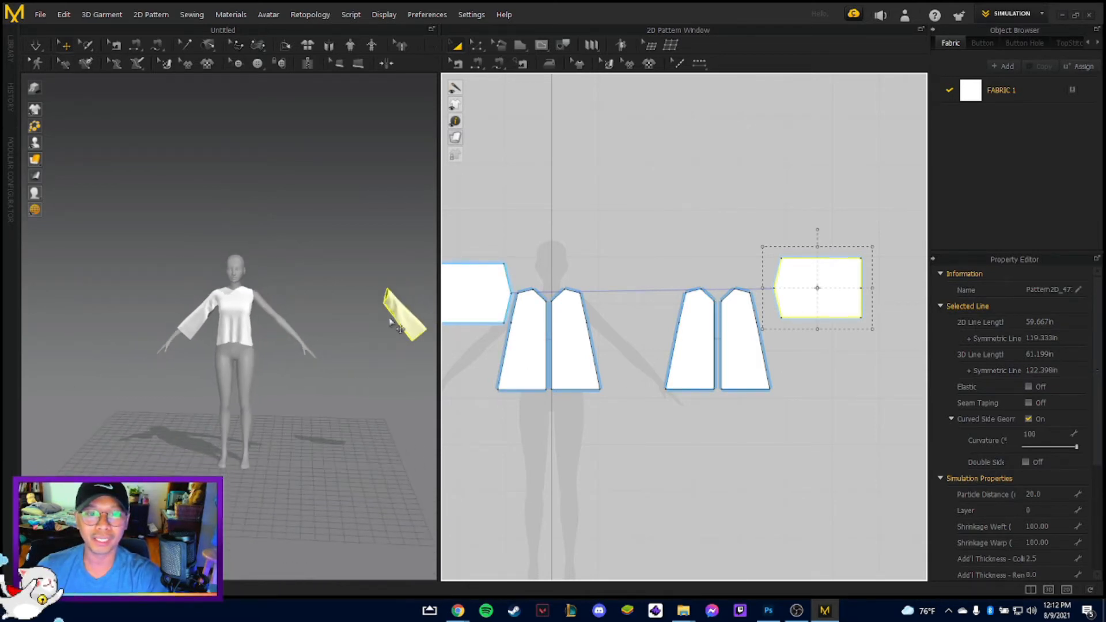
{"action": "right_click_drag", "start_coordinate": [358, 298], "coordinate": [419, 282]}
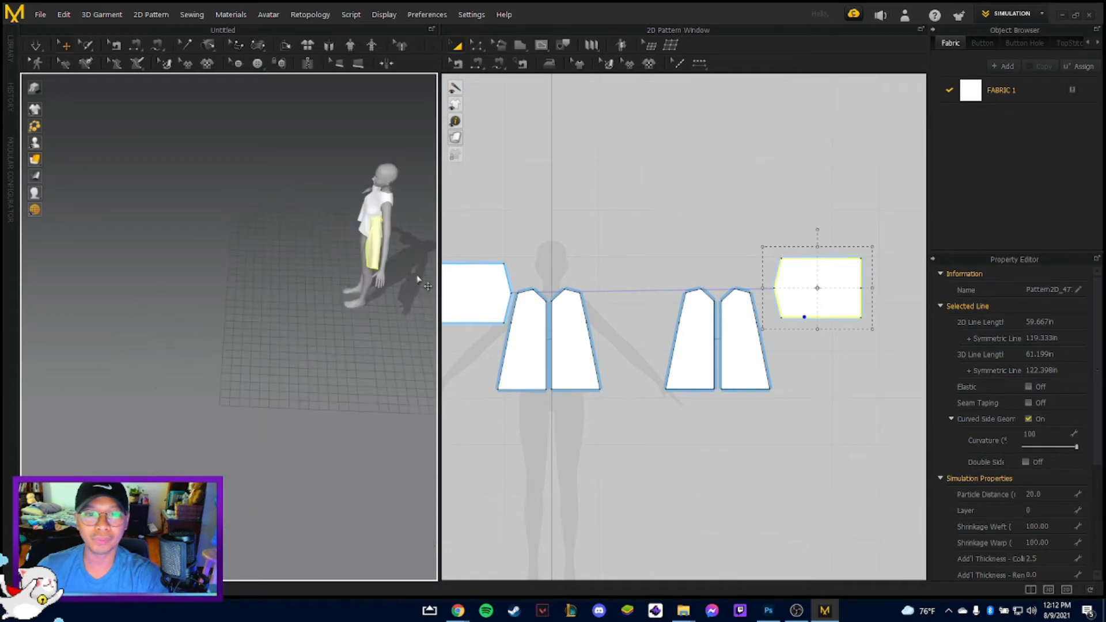
{"action": "left_click_drag", "start_coordinate": [372, 236], "coordinate": [385, 220]}
{"action": "right_click_drag", "start_coordinate": [274, 349], "coordinate": [453, 329]}
{"action": "scroll", "coordinate": [363, 343], "scroll_direction": "up", "scroll_amount": 3}
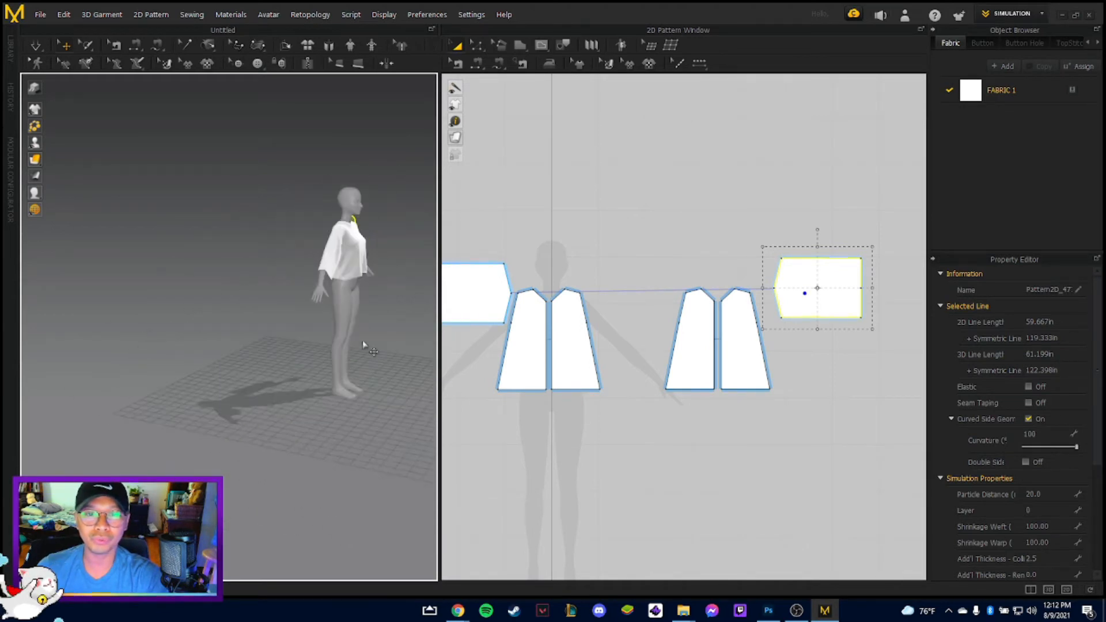
{"action": "right_click_drag", "start_coordinate": [345, 328], "coordinate": [59, 364]}
{"action": "scroll", "coordinate": [303, 310], "scroll_direction": "down", "scroll_amount": 3}
{"action": "right_click_drag", "start_coordinate": [303, 310], "coordinate": [245, 337]}
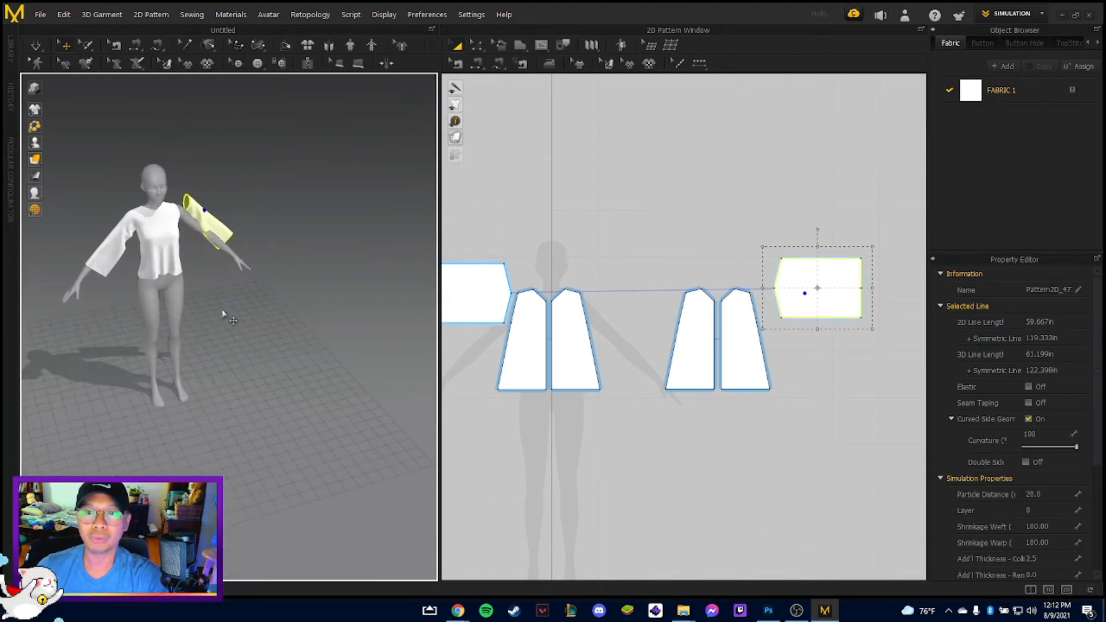
Refine the mirrored sleeve's 3D position so it sits over the left upper arm, close to the armhole.
{"action": "scroll", "coordinate": [226, 315], "scroll_direction": "up", "scroll_amount": 1}
{"action": "middle_click_drag", "start_coordinate": [240, 303], "coordinate": [346, 392]}
{"action": "scroll", "coordinate": [328, 382], "scroll_direction": "up", "scroll_amount": 2}
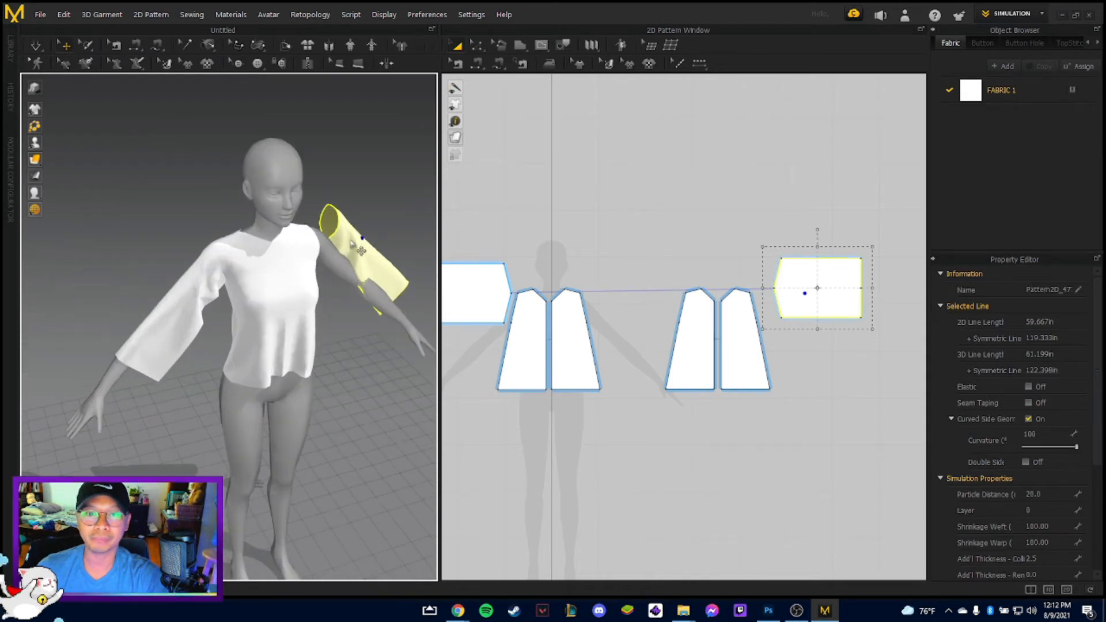
{"action": "left_click_drag", "start_coordinate": [352, 244], "coordinate": [349, 256]}
{"action": "right_click_drag", "start_coordinate": [349, 256], "coordinate": [257, 279]}
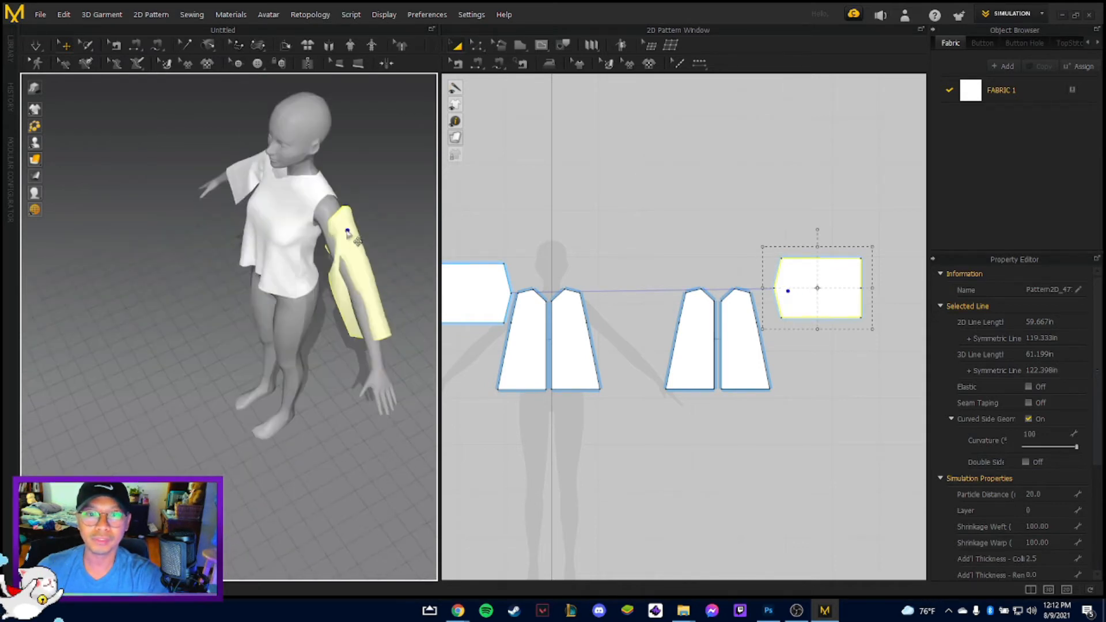
{"action": "left_click_drag", "start_coordinate": [347, 231], "coordinate": [338, 221]}
{"action": "right_click_drag", "start_coordinate": [322, 405], "coordinate": [208, 144]}
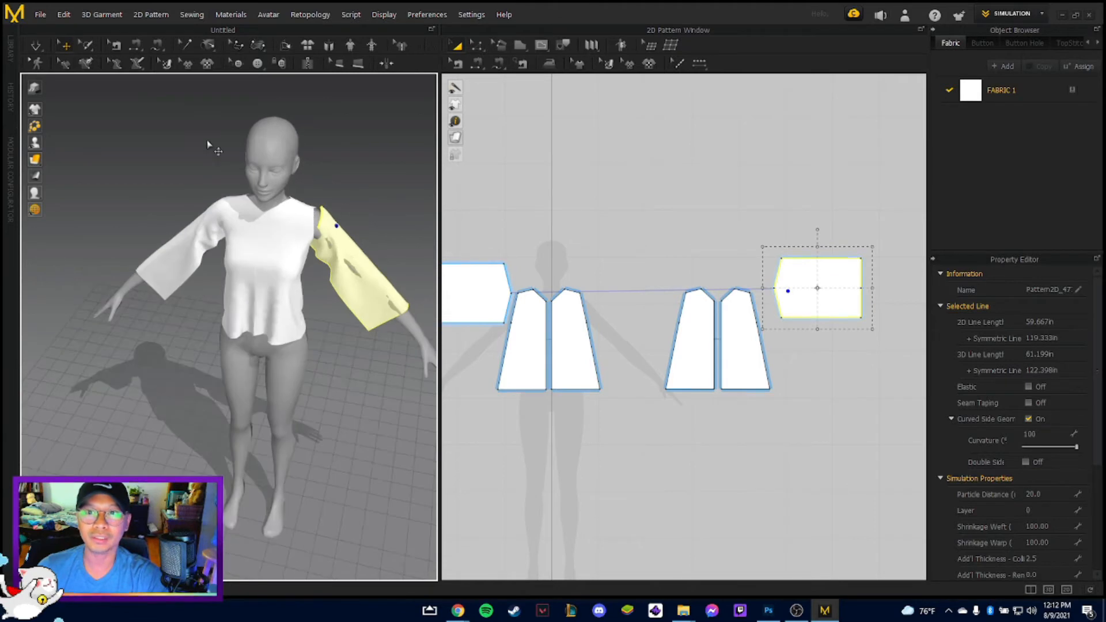
Sew the mirrored sleeve's two slanted edges to the adjacent front and back armholes with Segment Sewing.
{"action": "left_click", "coordinate": [134, 48]}
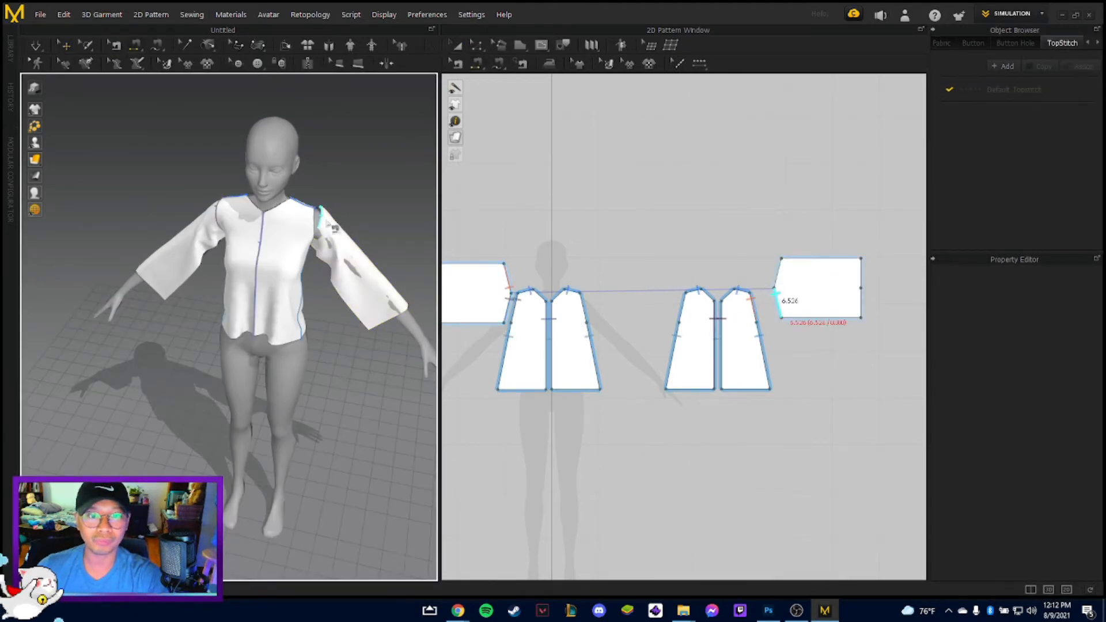
{"action": "left_click", "coordinate": [328, 224]}
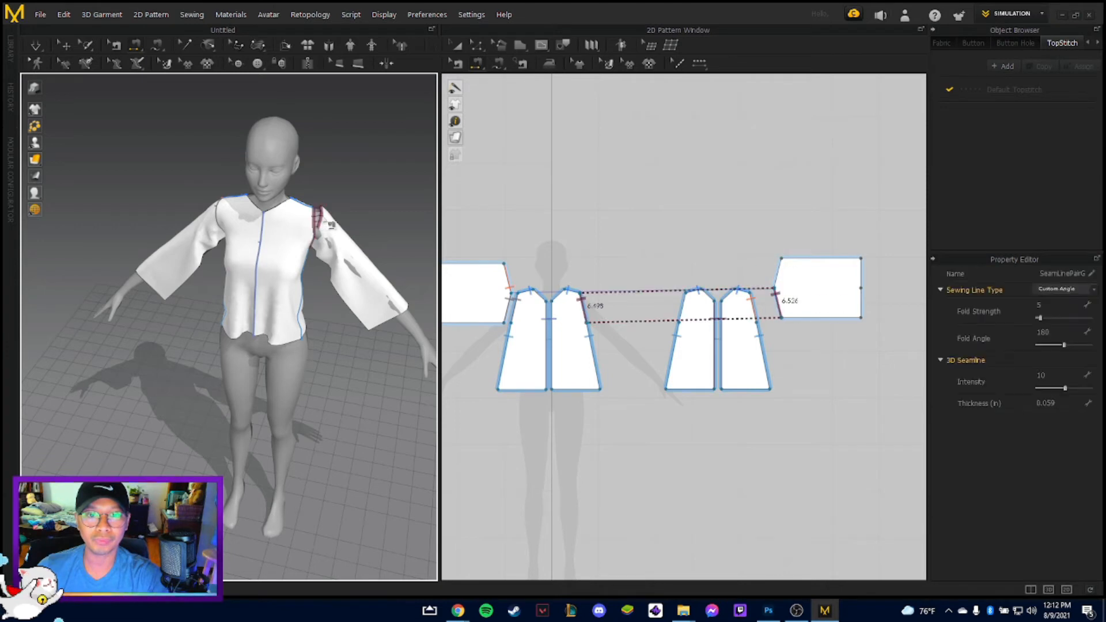
{"action": "right_click_drag", "start_coordinate": [328, 225], "coordinate": [175, 197]}
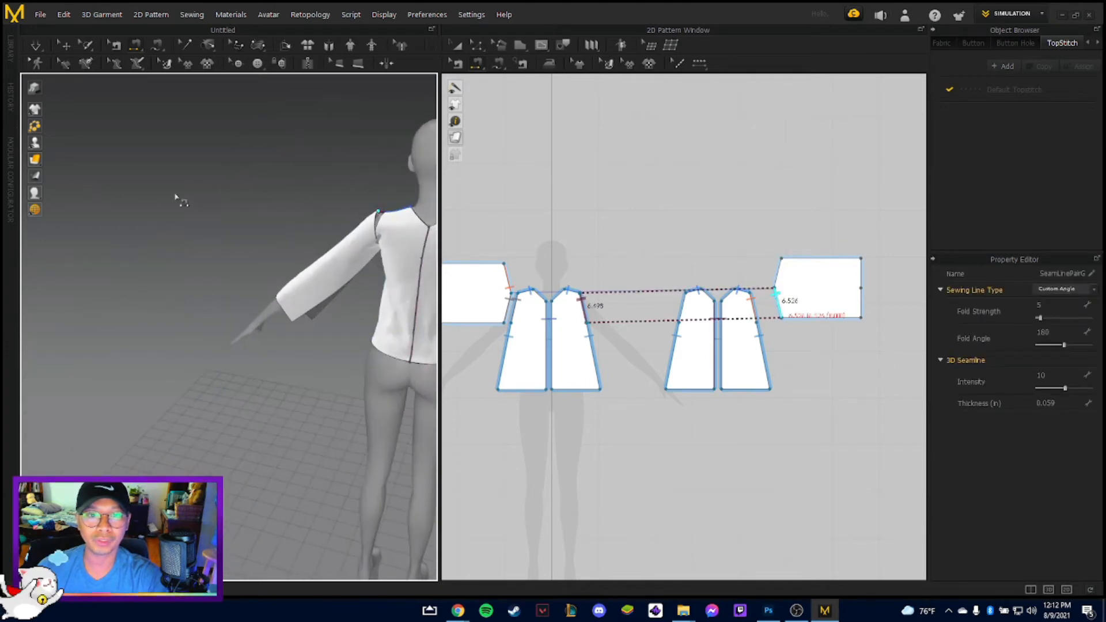
{"action": "left_click", "coordinate": [379, 230]}
{"action": "right_click_drag", "start_coordinate": [306, 331], "coordinate": [432, 346]}
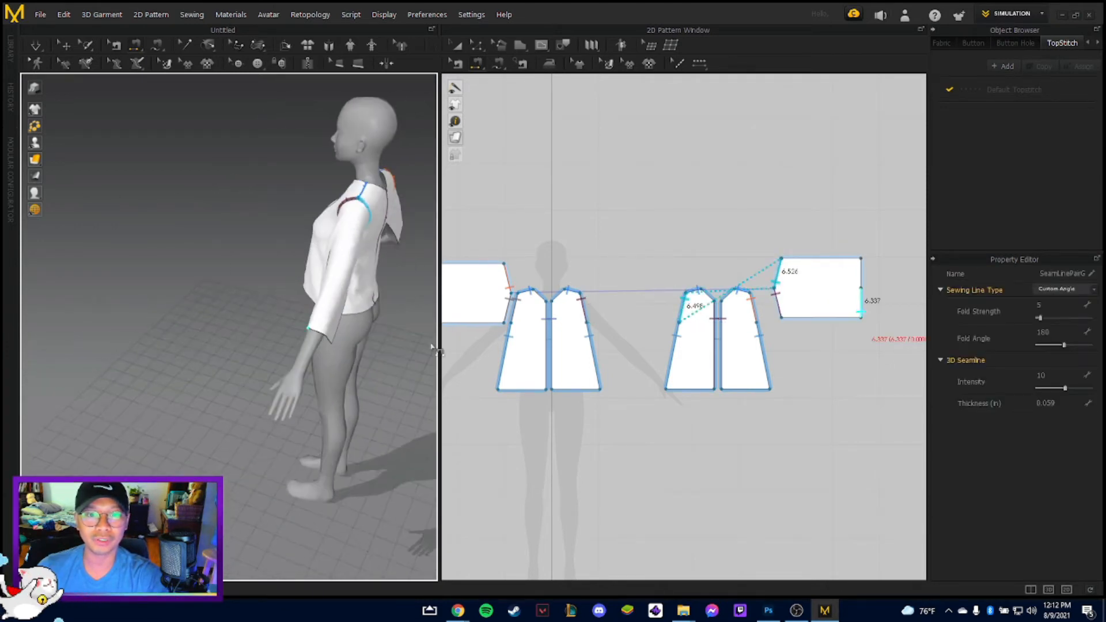
Simulate the top with both sleeves attached and tug the fabric into place from the front.
{"action": "key", "text": "space"}
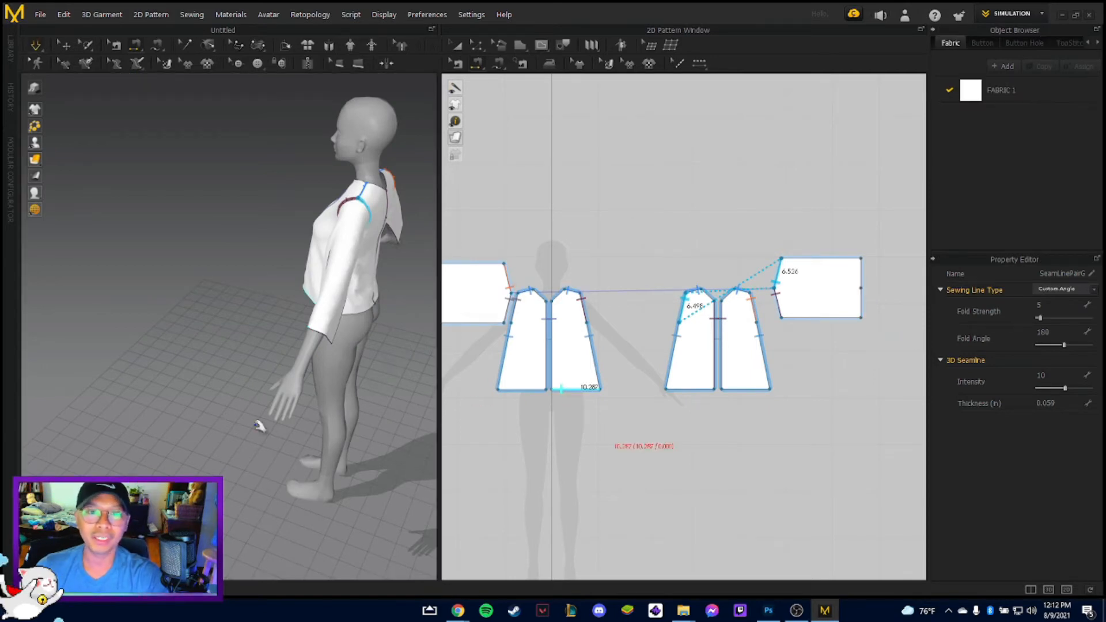
{"action": "right_click_drag", "start_coordinate": [222, 450], "coordinate": [322, 241]}
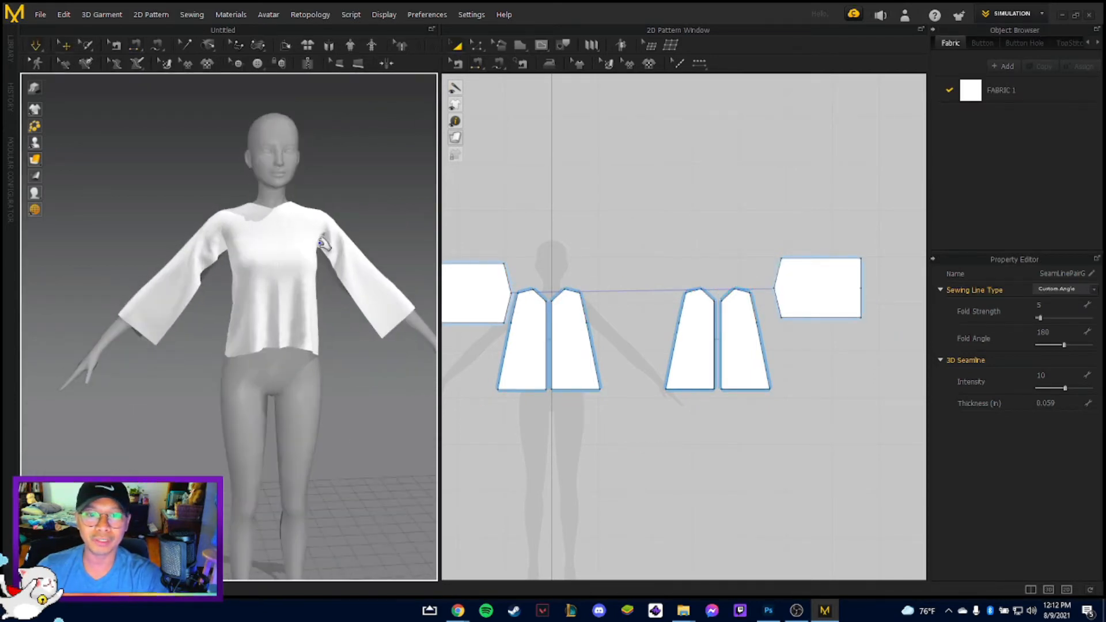
{"action": "left_click", "coordinate": [321, 241]}
{"action": "left_click", "coordinate": [258, 251]}
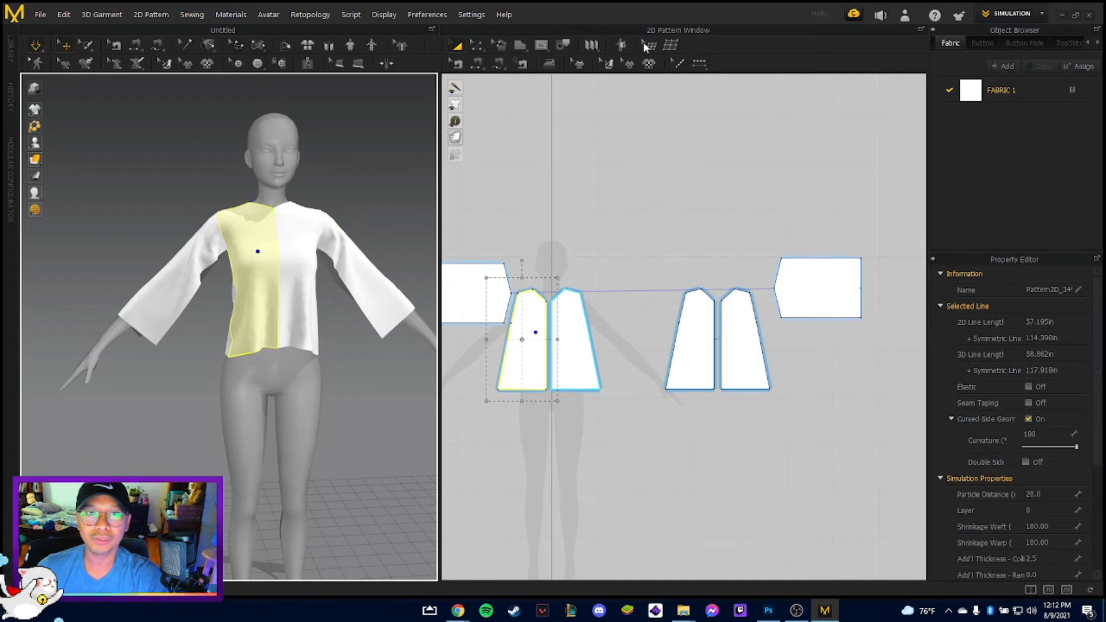
Sew the two long edges of each sleeve together to close the underarm seams, and simulate.
{"action": "left_click", "coordinate": [115, 45]}
{"action": "left_click", "coordinate": [549, 324]}
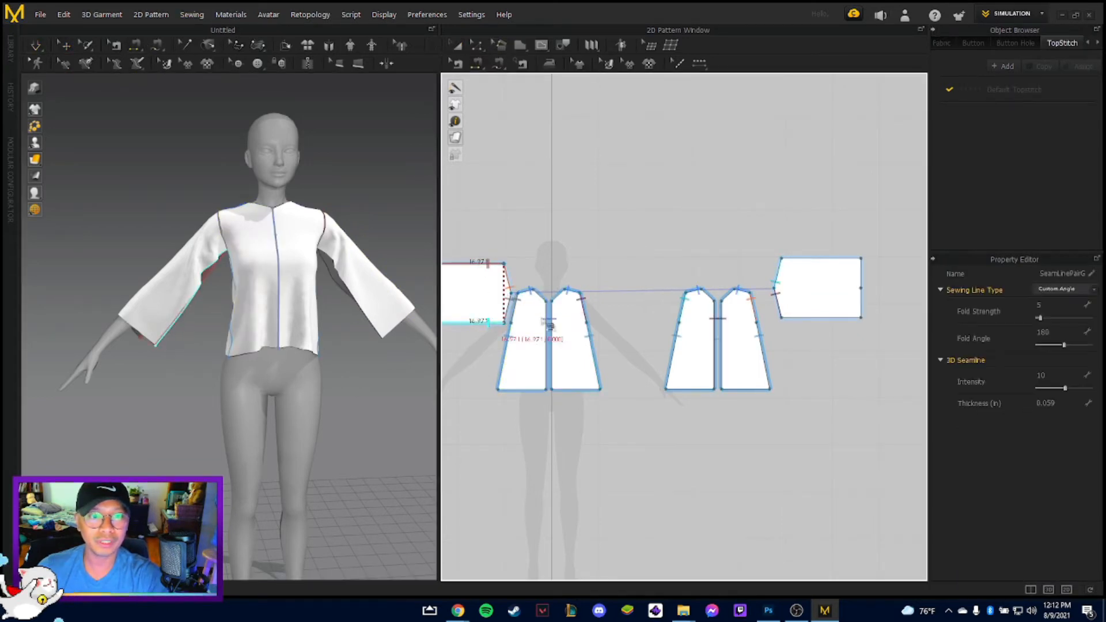
{"action": "left_click", "coordinate": [784, 285]}
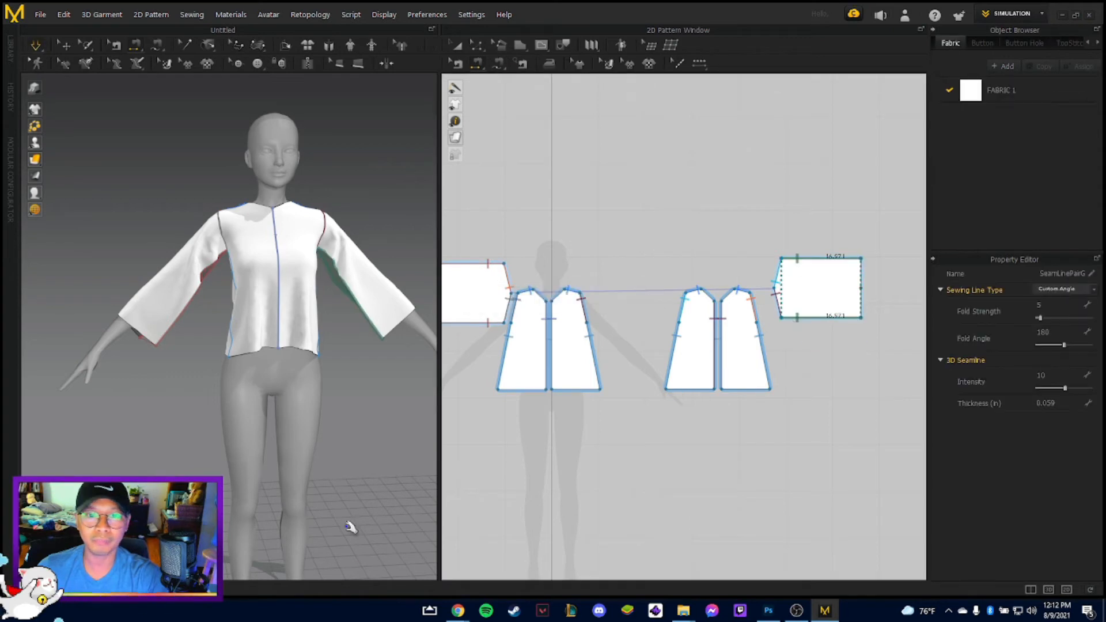
{"action": "key", "text": "q"}
Tug the front of the simulated top downward in 3D to straighten the fabric on the avatar.
{"action": "right_click_drag", "start_coordinate": [343, 427], "coordinate": [299, 322]}
{"action": "left_click", "coordinate": [263, 290]}
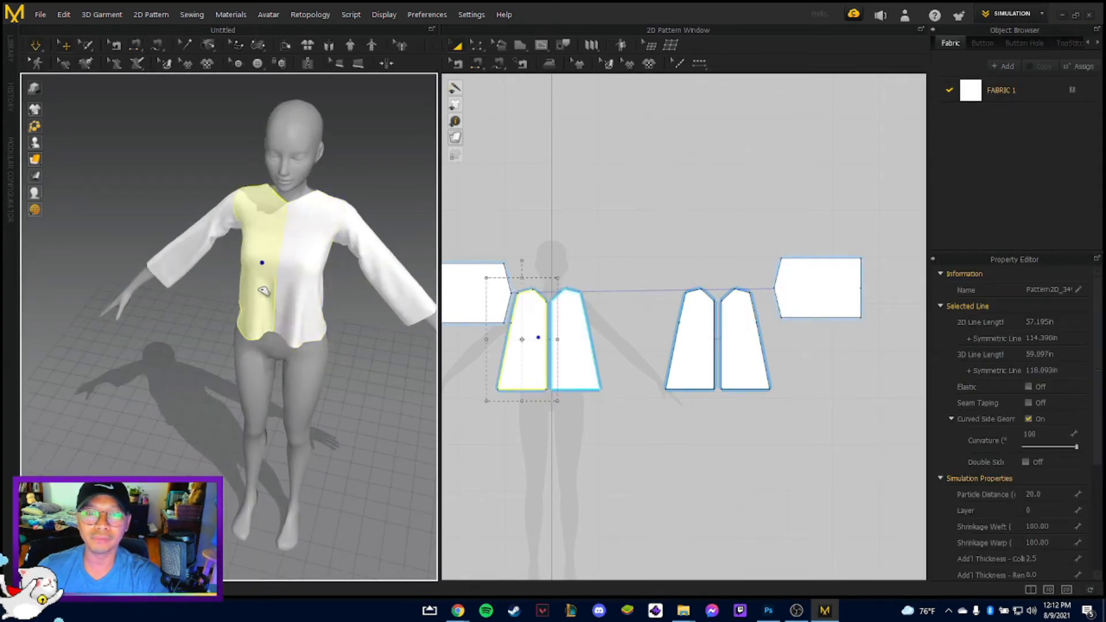
{"action": "right_click_drag", "start_coordinate": [362, 403], "coordinate": [362, 429]}
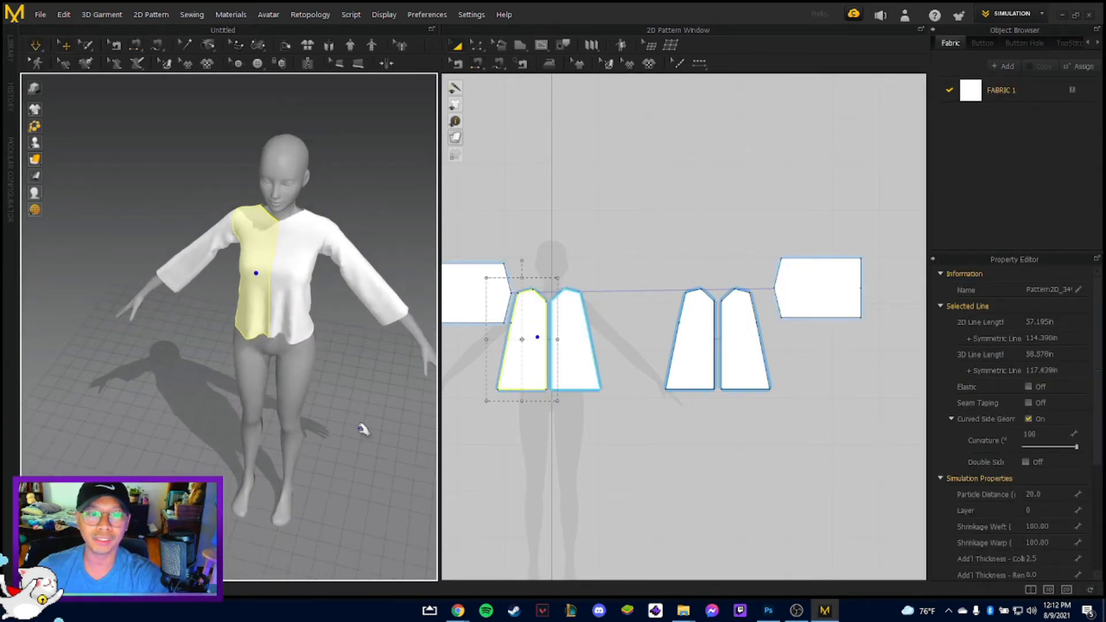
{"action": "right_click_drag", "start_coordinate": [510, 482], "coordinate": [563, 451]}
{"action": "scroll", "coordinate": [354, 419], "scroll_direction": "up", "scroll_amount": 5}
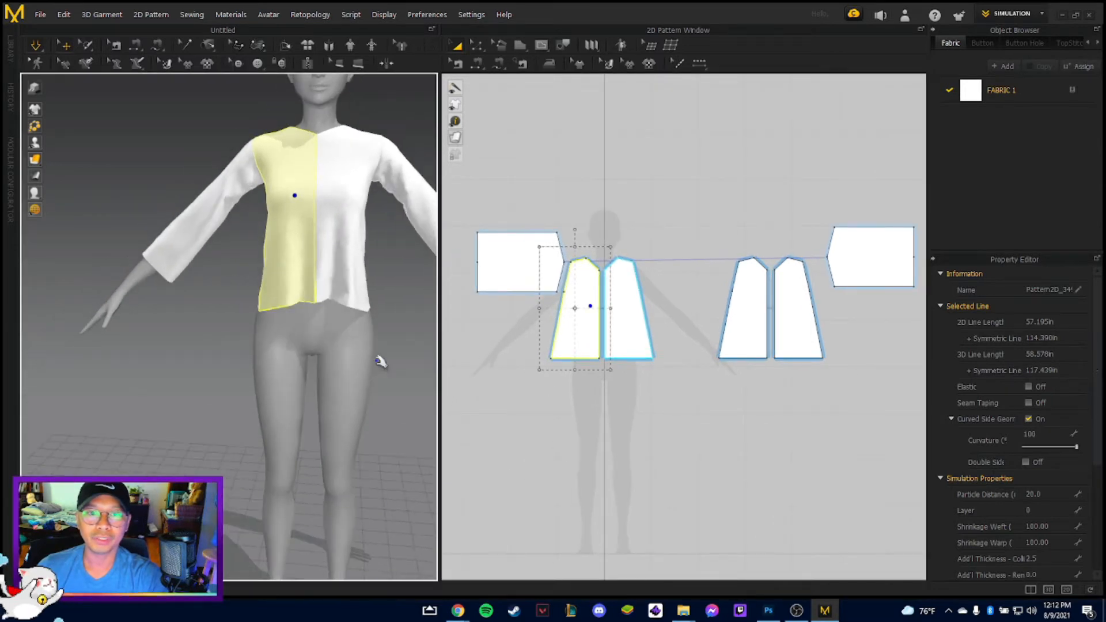
{"action": "middle_click_drag", "start_coordinate": [378, 361], "coordinate": [346, 402]}
{"action": "left_click_drag", "start_coordinate": [286, 291], "coordinate": [285, 327]}
{"action": "left_click_drag", "start_coordinate": [284, 237], "coordinate": [278, 286]}
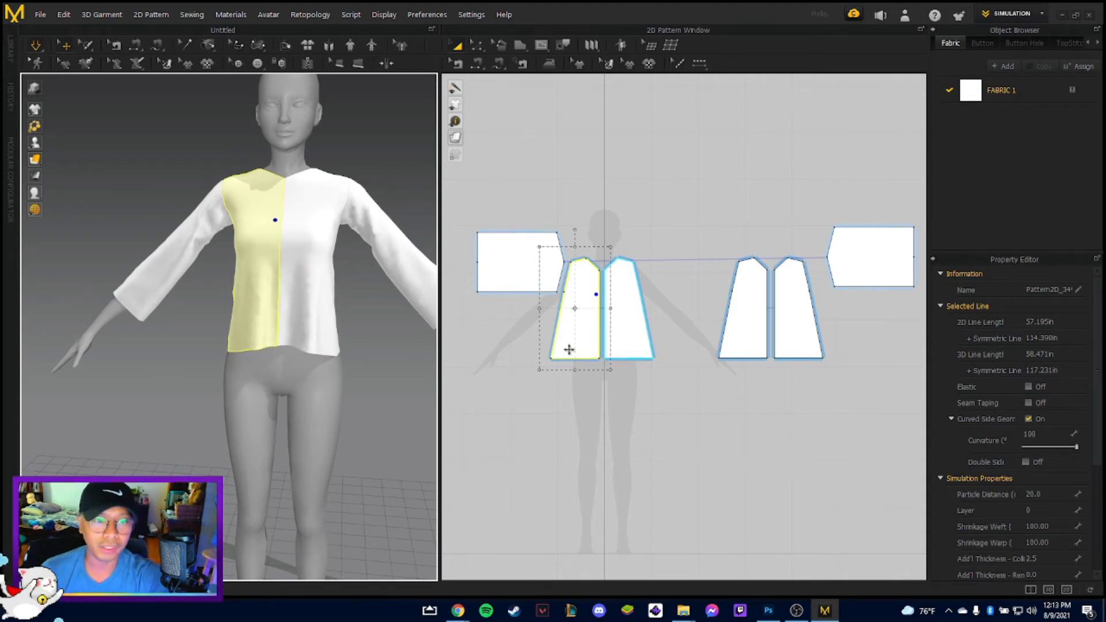
Draw a narrow rectangular strip beneath the front pieces and widen it to about 28 in as a waistband.
{"action": "left_click", "coordinate": [561, 401]}
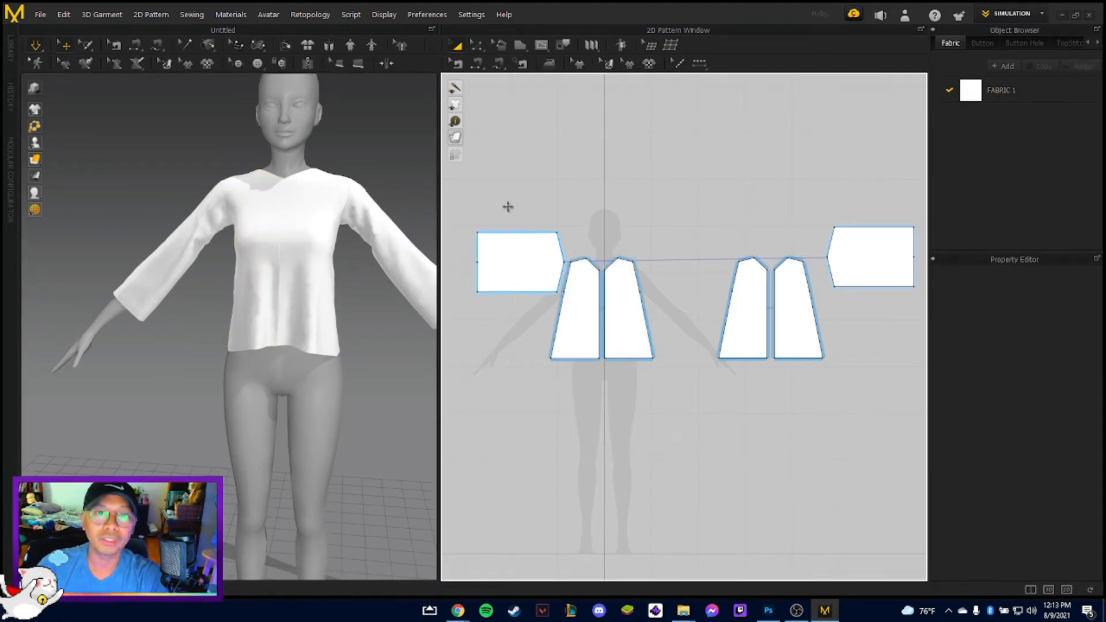
{"action": "left_click", "coordinate": [521, 46]}
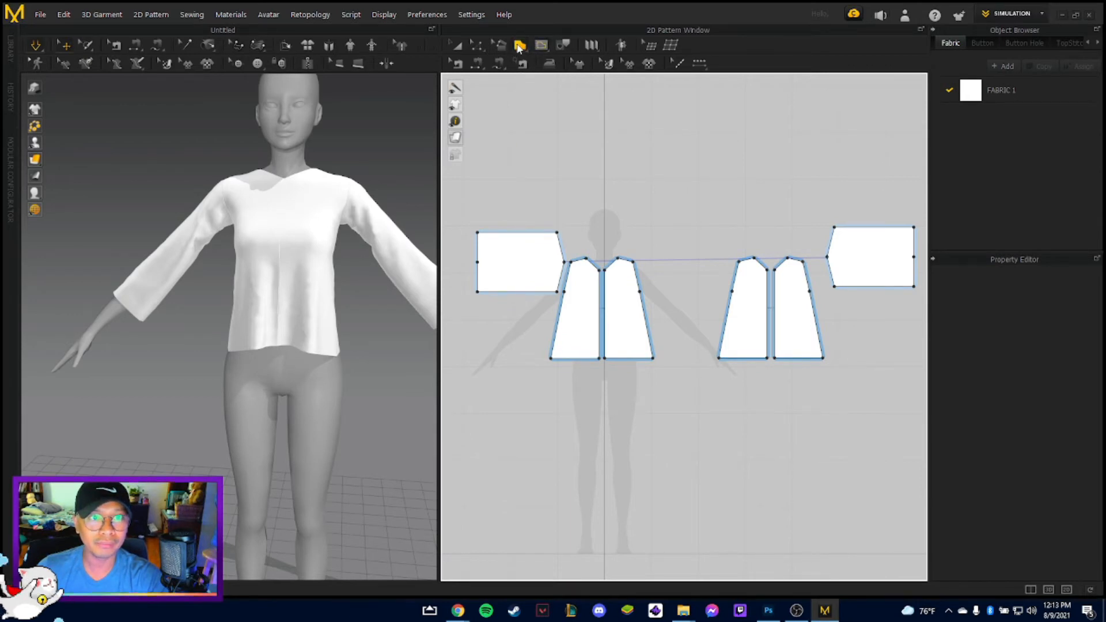
{"action": "left_click", "coordinate": [520, 45]}
{"action": "left_click", "coordinate": [543, 77]}
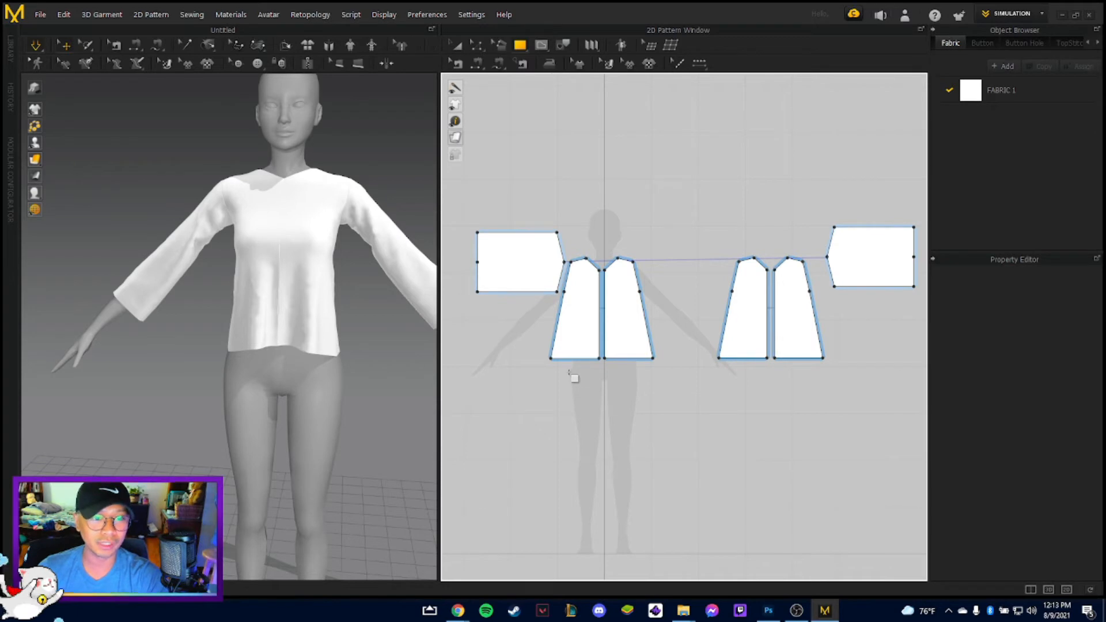
{"action": "left_click_drag", "start_coordinate": [582, 371], "coordinate": [648, 379]}
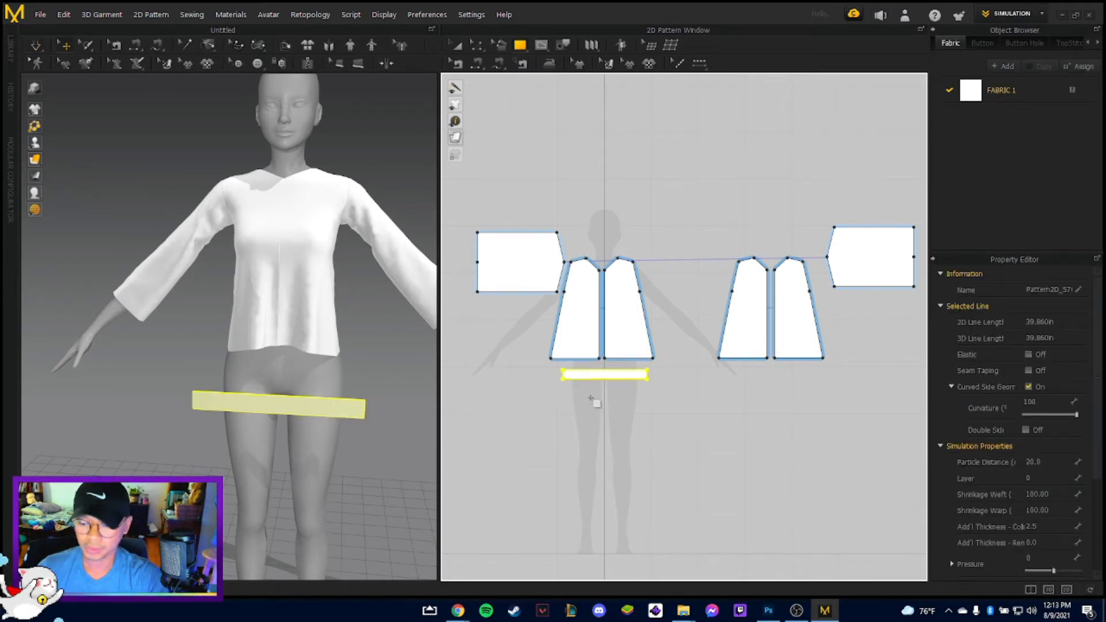
{"action": "key", "text": "z"}
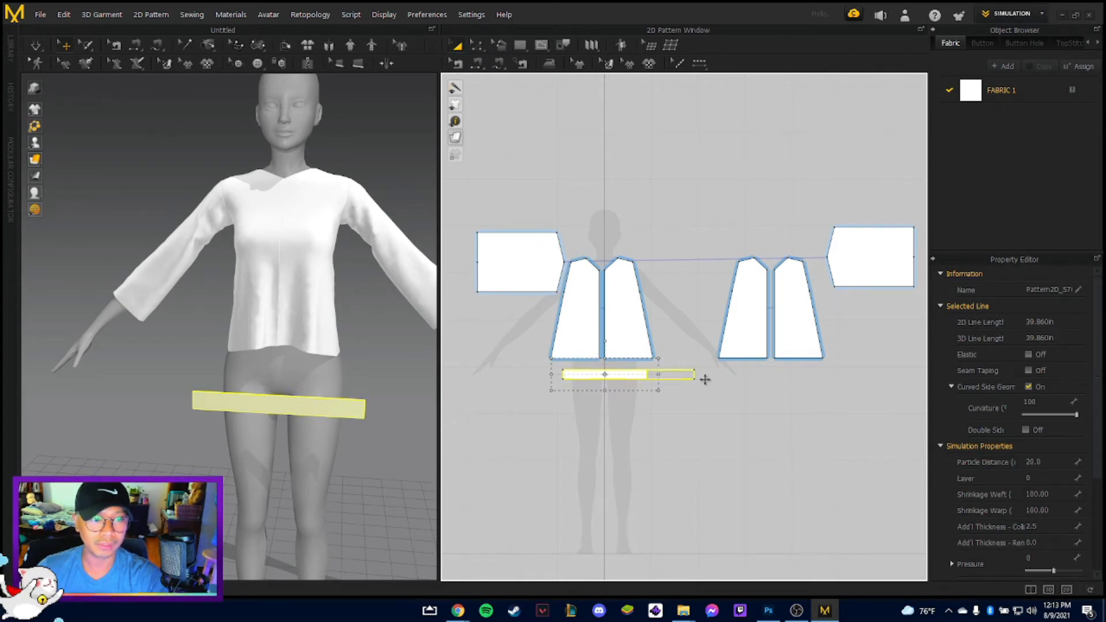
{"action": "left_click_drag", "start_coordinate": [705, 379], "coordinate": [705, 379]}
Wrap the waistband strip around the avatar's hips using the front centre hip arrangement point.
{"action": "scroll", "coordinate": [355, 473], "scroll_direction": "up", "scroll_amount": 3}
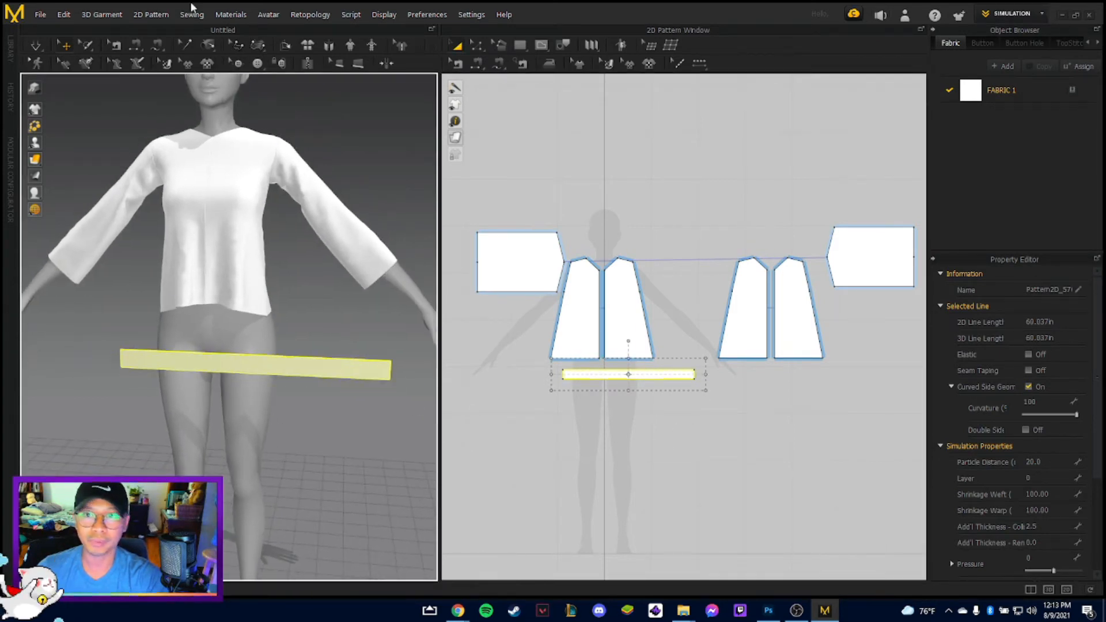
{"action": "left_click", "coordinate": [205, 383]}
{"action": "left_click", "coordinate": [307, 366]}
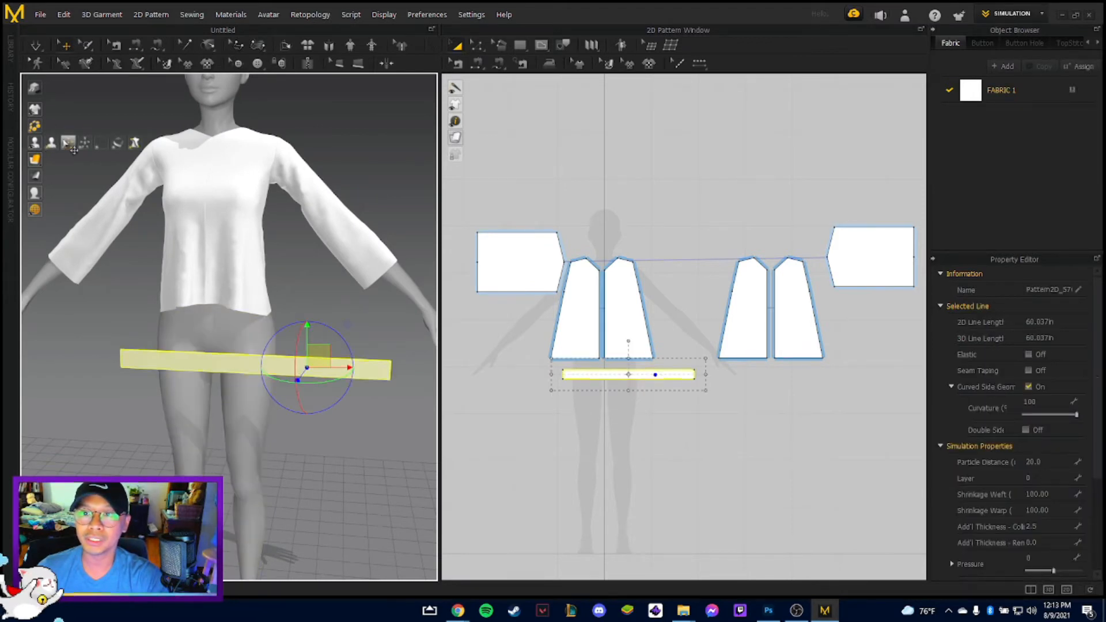
{"action": "left_click", "coordinate": [69, 144]}
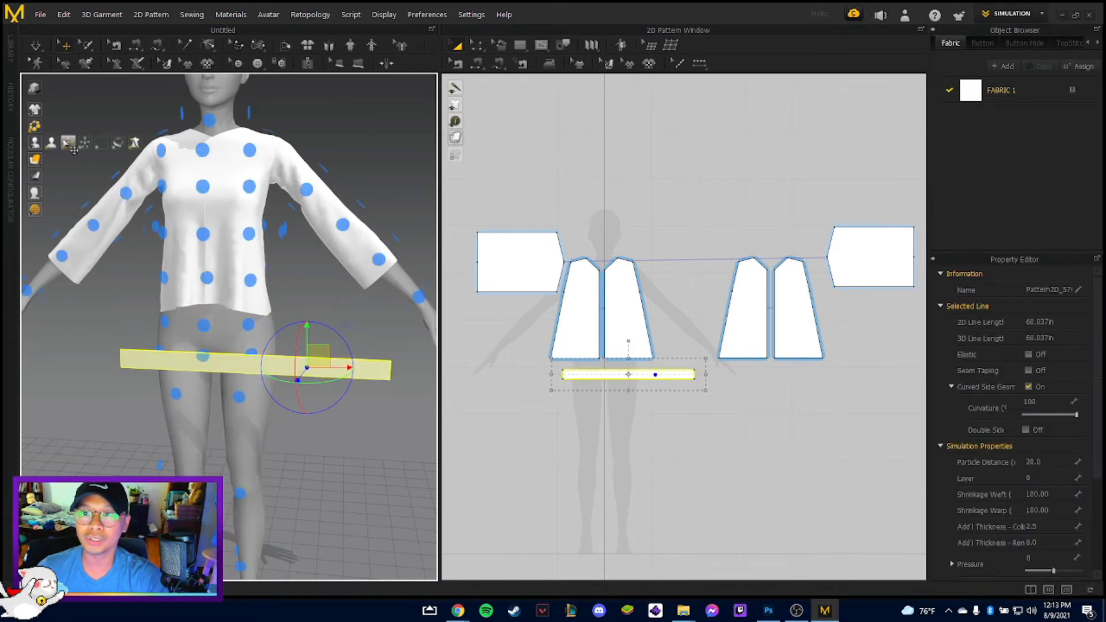
{"action": "left_click", "coordinate": [203, 325]}
{"action": "right_click_drag", "start_coordinate": [343, 408], "coordinate": [407, 377]}
Merge the two front halves into one piece along their centre edges.
{"action": "scroll", "coordinate": [767, 426], "scroll_direction": "up", "scroll_amount": 3}
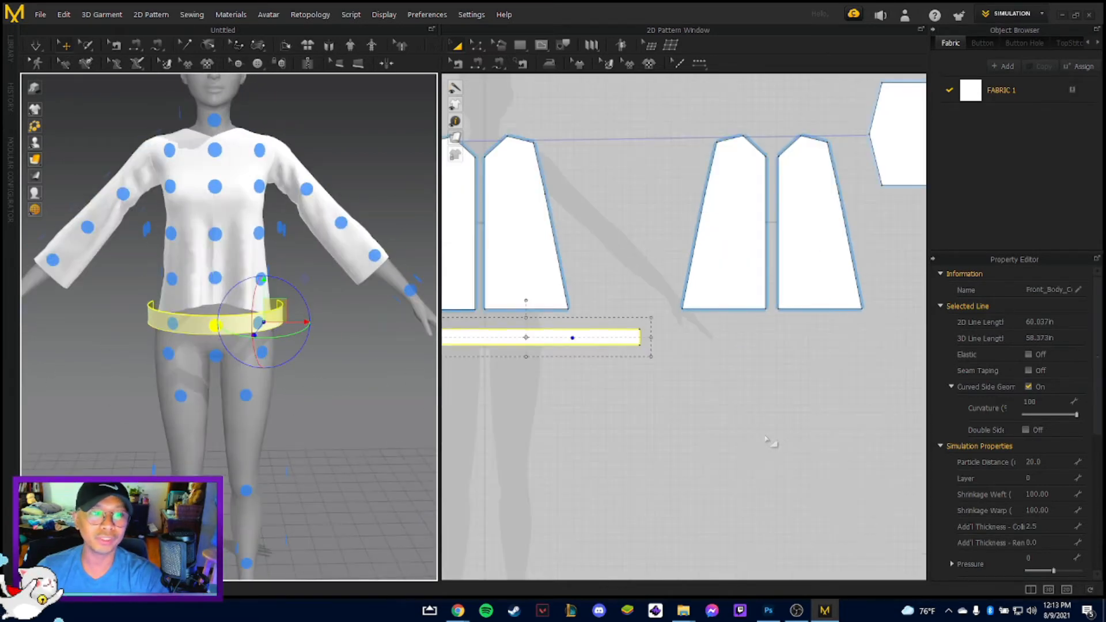
{"action": "middle_click_drag", "start_coordinate": [679, 418], "coordinate": [783, 422]}
{"action": "key", "text": "z"}
{"action": "left_click", "coordinate": [578, 214]}
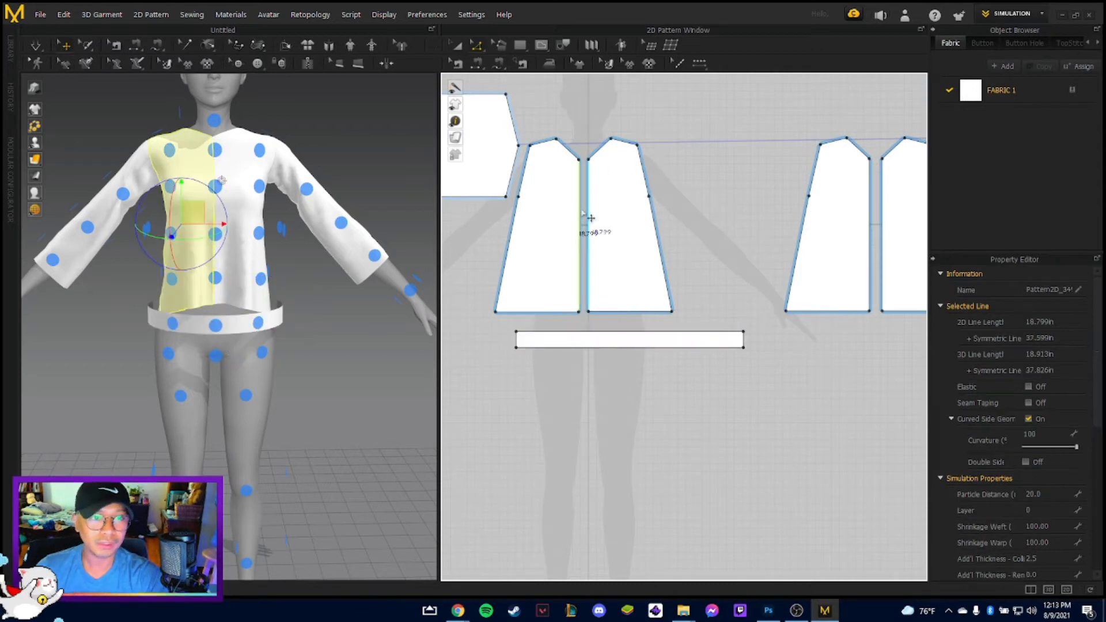
{"action": "left_click", "coordinate": [586, 214]}
{"action": "left_click", "coordinate": [578, 213]}
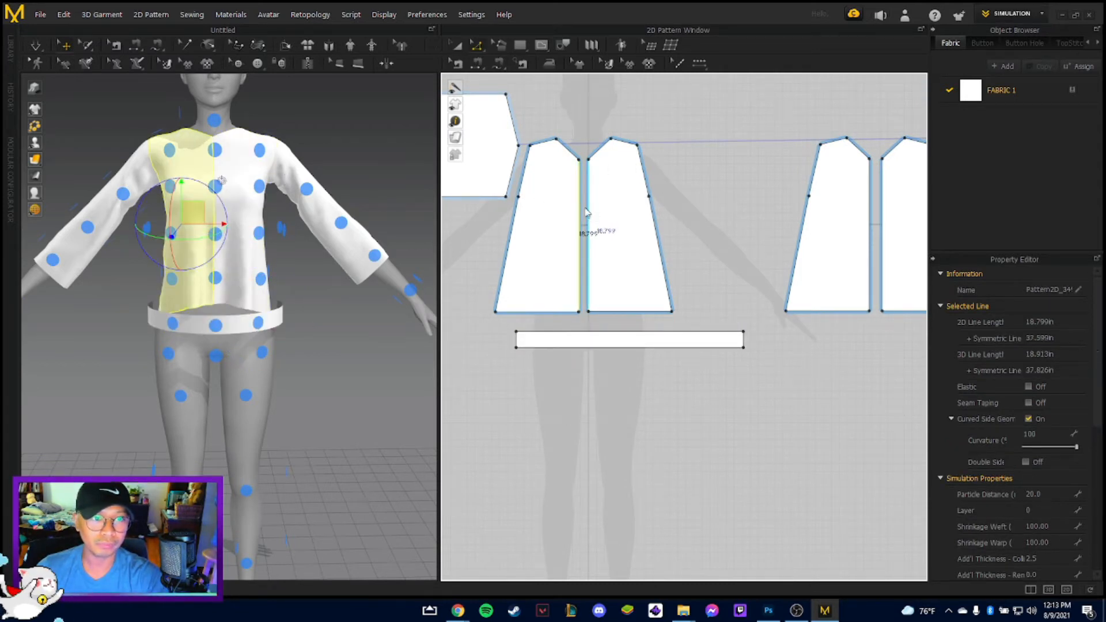
{"action": "right_click", "coordinate": [585, 208]}
{"action": "left_click", "coordinate": [585, 182]}
{"action": "left_click", "coordinate": [580, 183]}
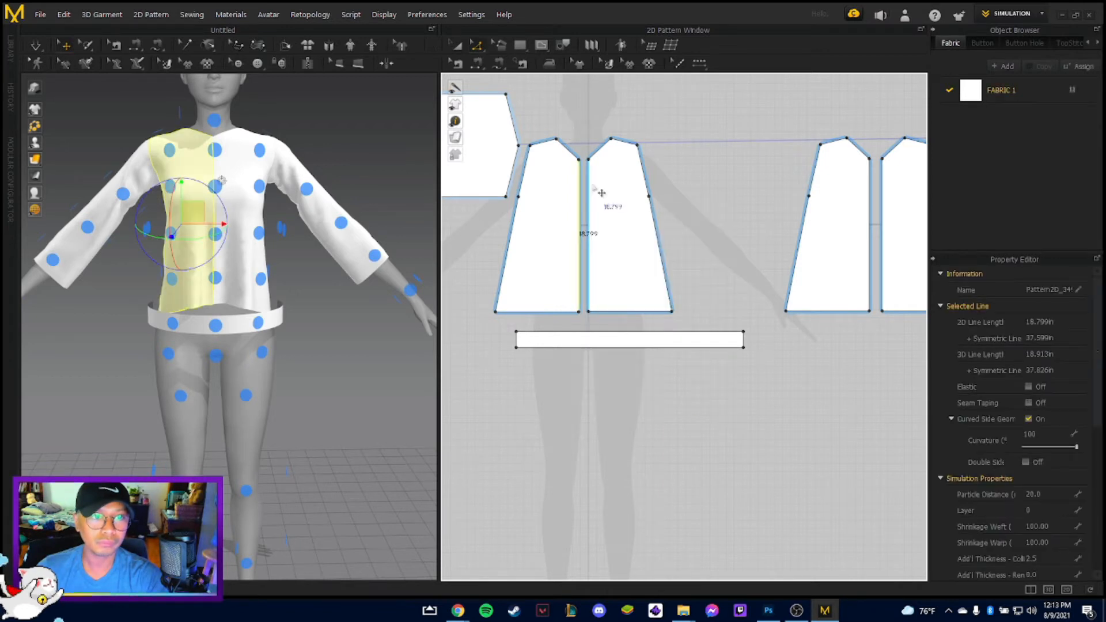
{"action": "right_click", "coordinate": [586, 184]}
{"action": "left_click", "coordinate": [610, 313]}
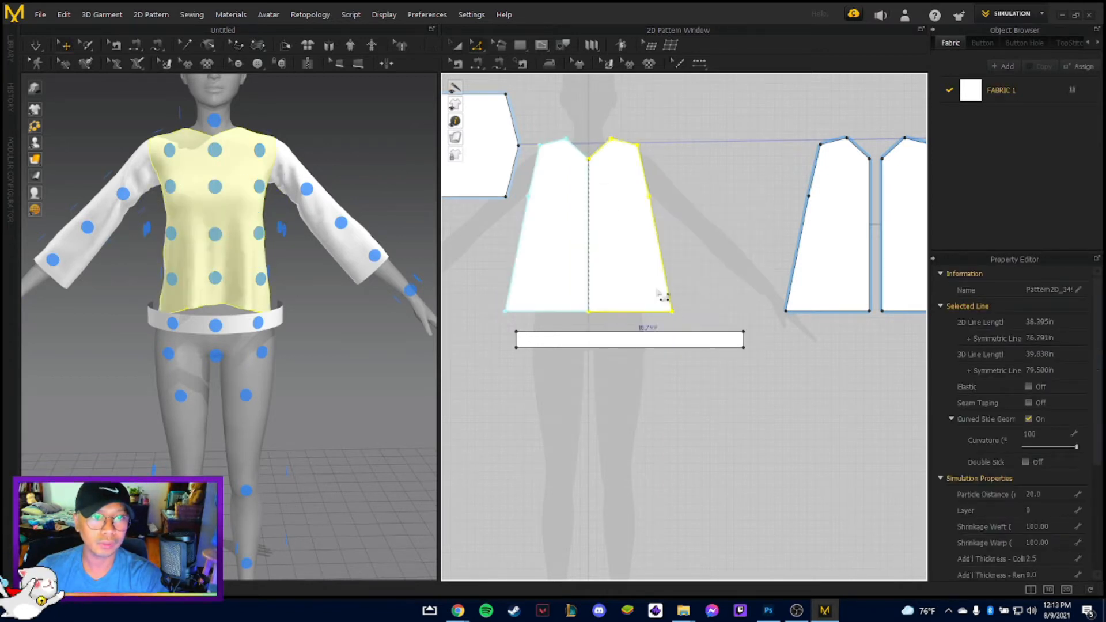
Merge the two back halves along their centre edges and hide the avatar's arrangement points.
{"action": "left_click", "coordinate": [878, 211]}
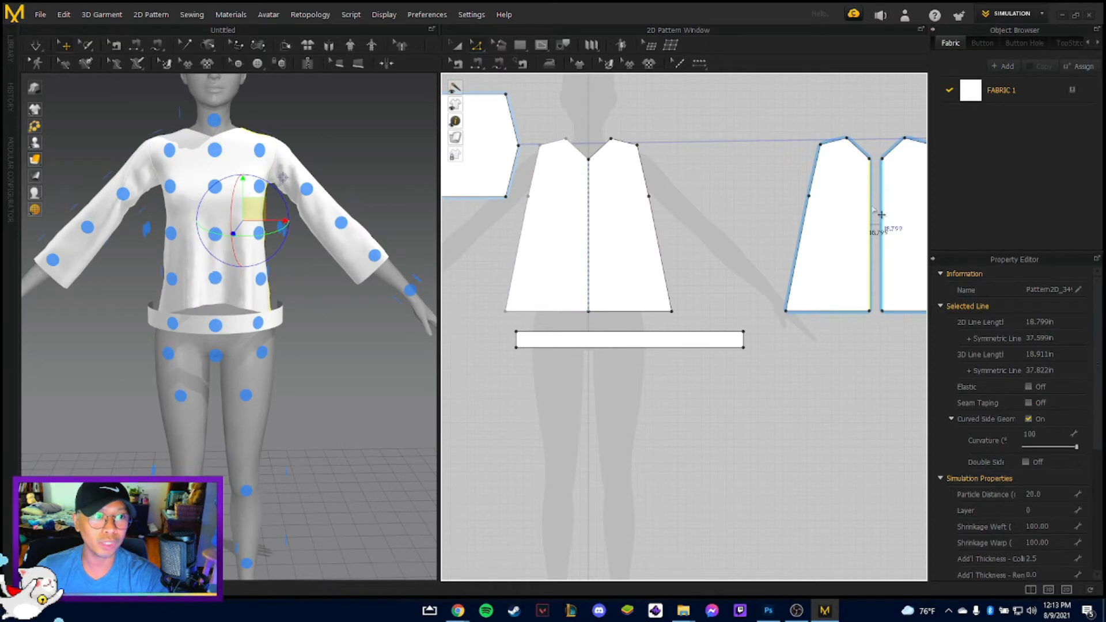
{"action": "right_click", "coordinate": [870, 204]}
{"action": "left_click", "coordinate": [821, 329]}
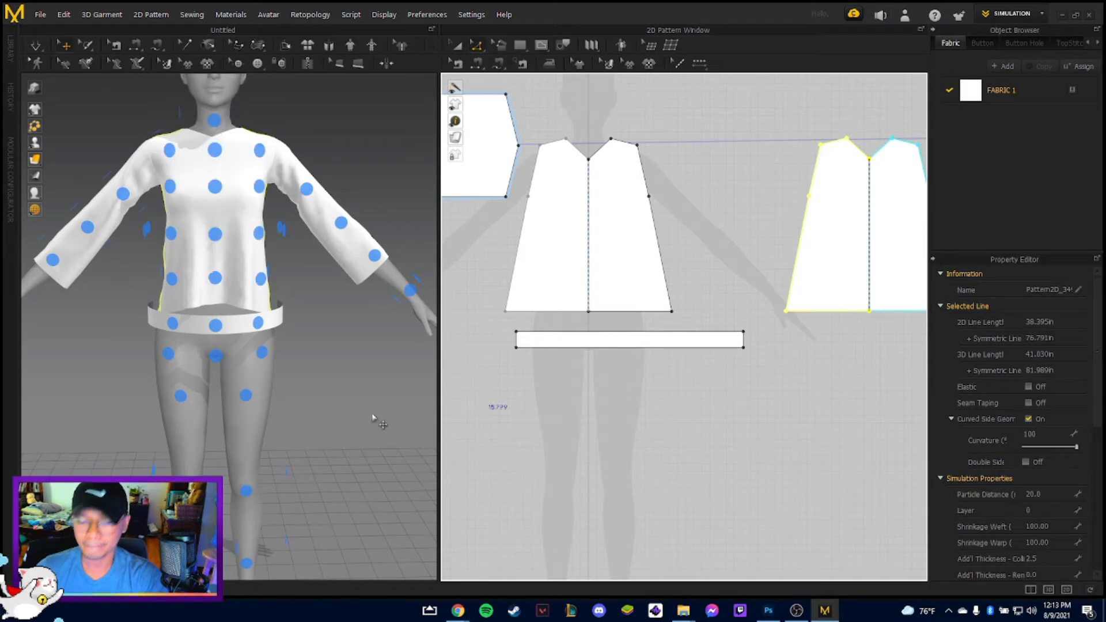
{"action": "left_click", "coordinate": [593, 447]}
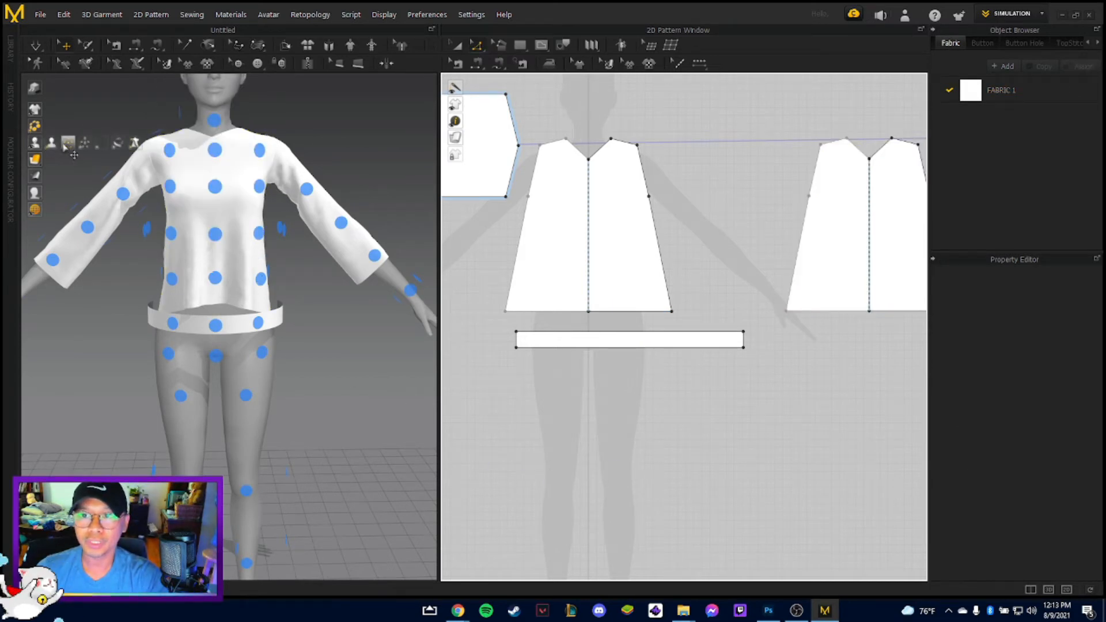
{"action": "left_click", "coordinate": [67, 143]}
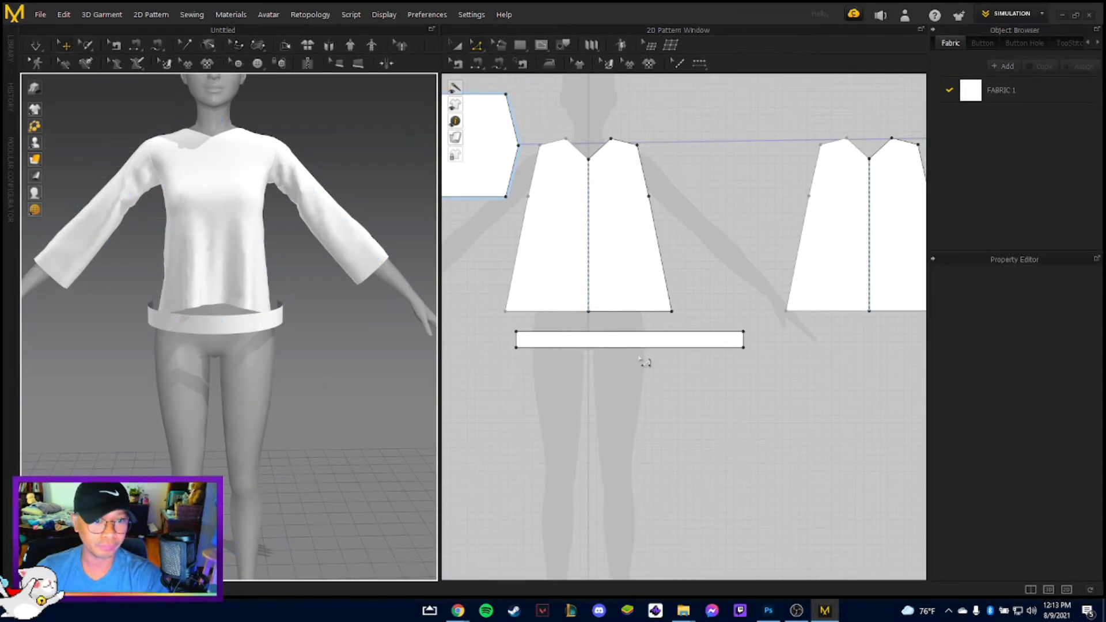
Try to sew the waistband strip's upper edge to the front hem with Segment Sewing.
{"action": "left_click", "coordinate": [544, 312]}
{"action": "left_click", "coordinate": [566, 338]}
{"action": "left_click", "coordinate": [569, 334]}
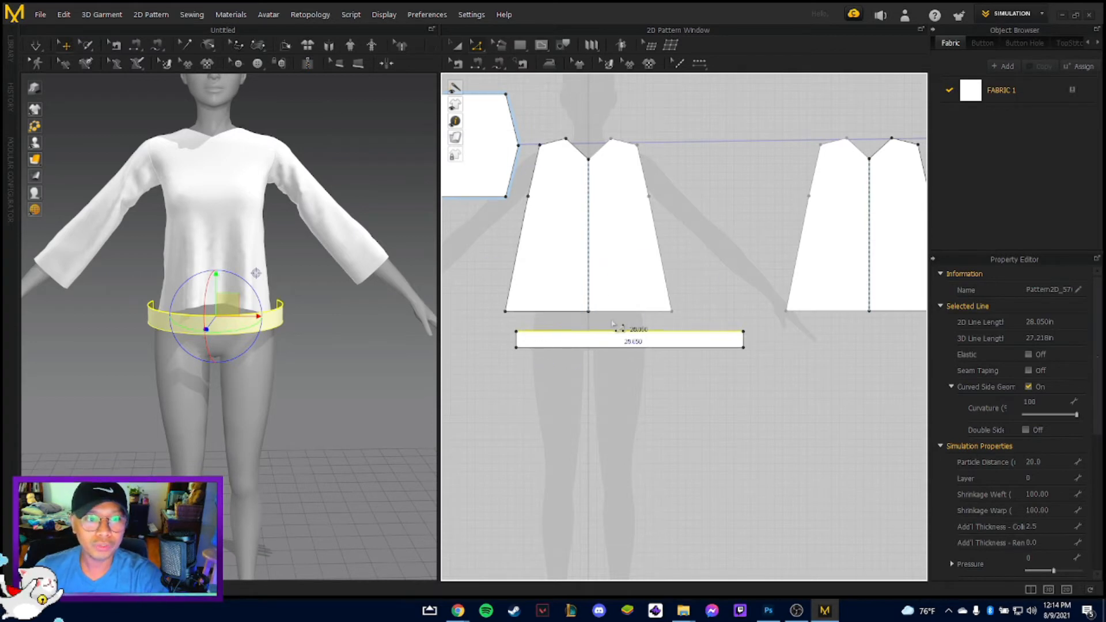
{"action": "middle_click_drag", "start_coordinate": [823, 299], "coordinate": [784, 314]}
{"action": "middle_click_drag", "start_coordinate": [614, 302], "coordinate": [658, 294]}
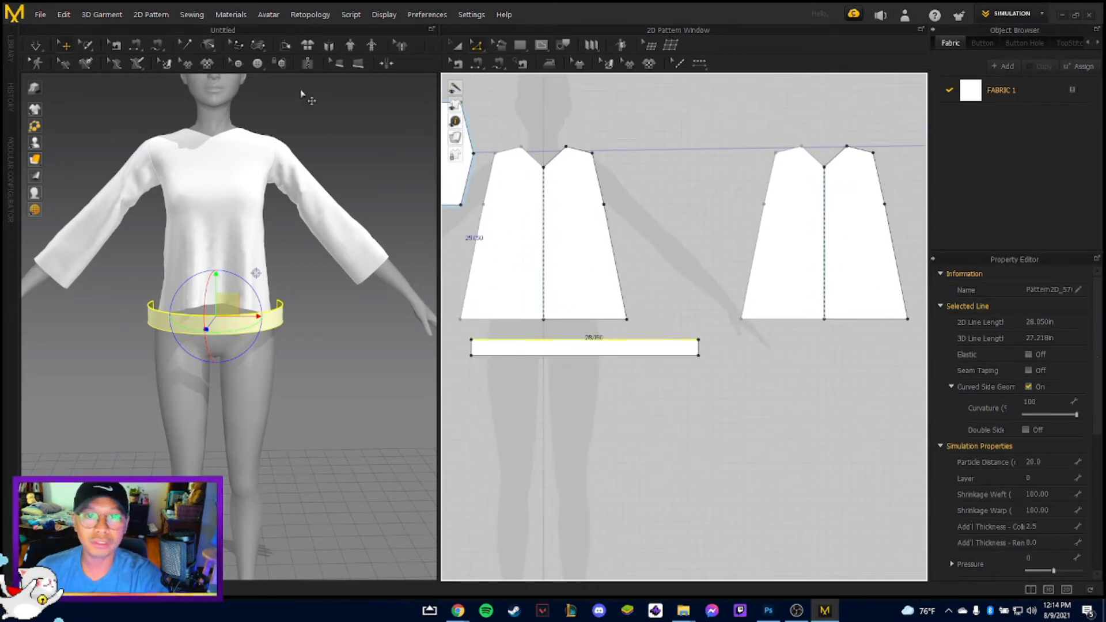
{"action": "left_click", "coordinate": [544, 319]}
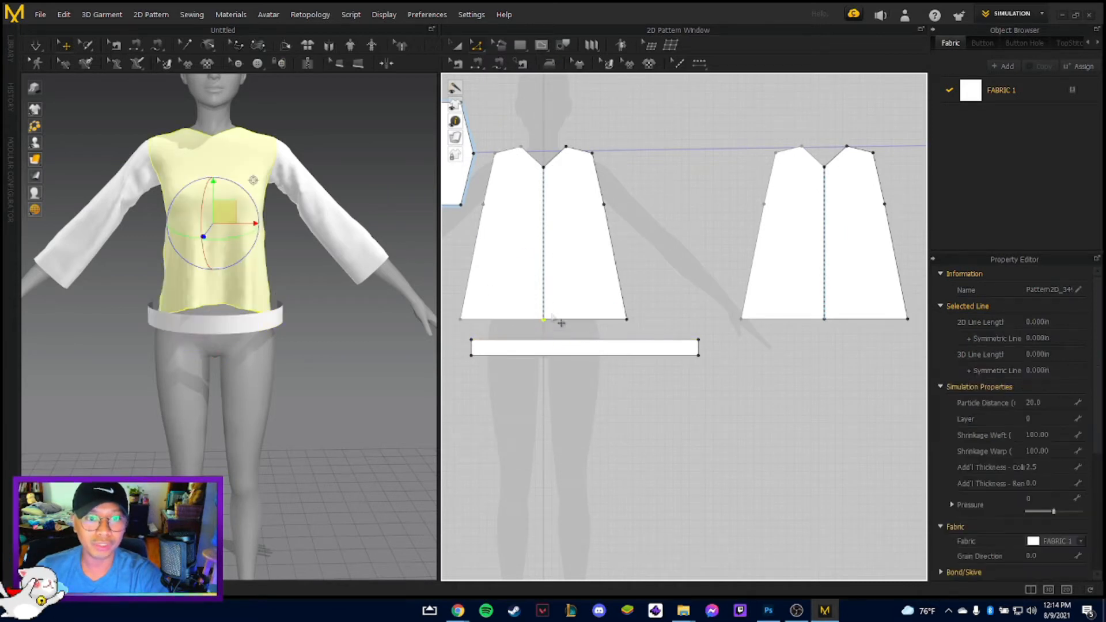
{"action": "left_click", "coordinate": [134, 45]}
{"action": "left_click", "coordinate": [527, 340]}
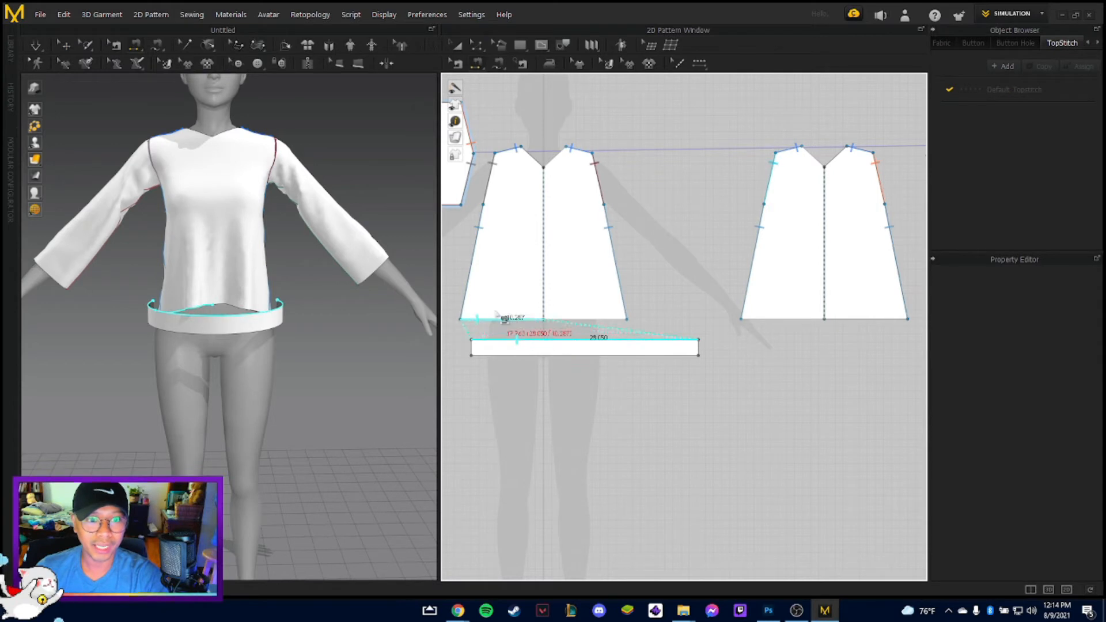
{"action": "left_click", "coordinate": [507, 318]}
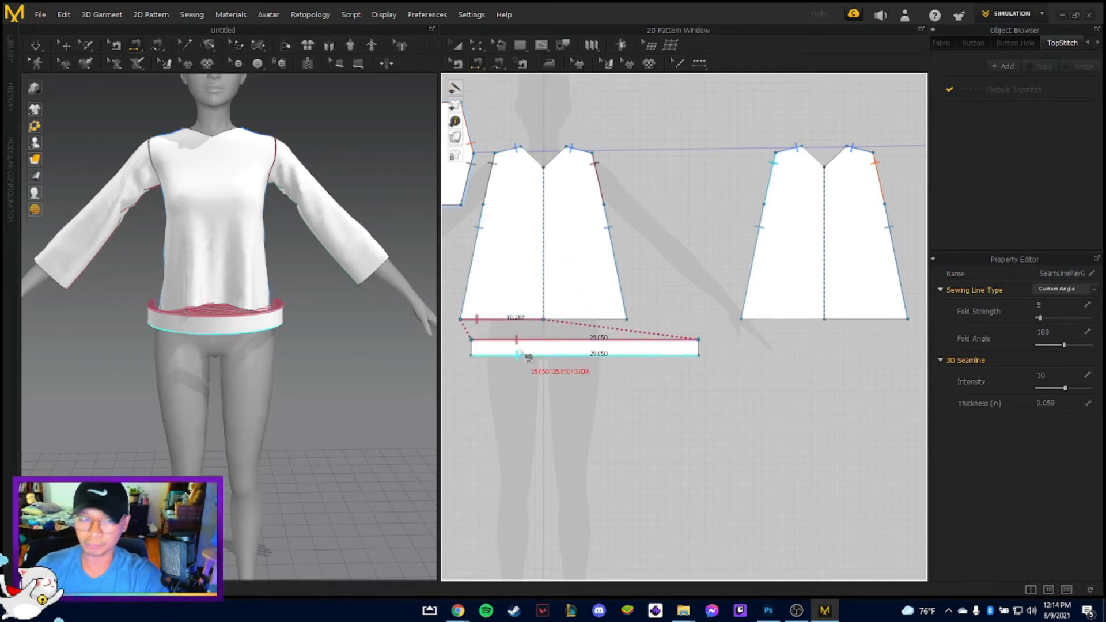
{"action": "key", "text": "a"}
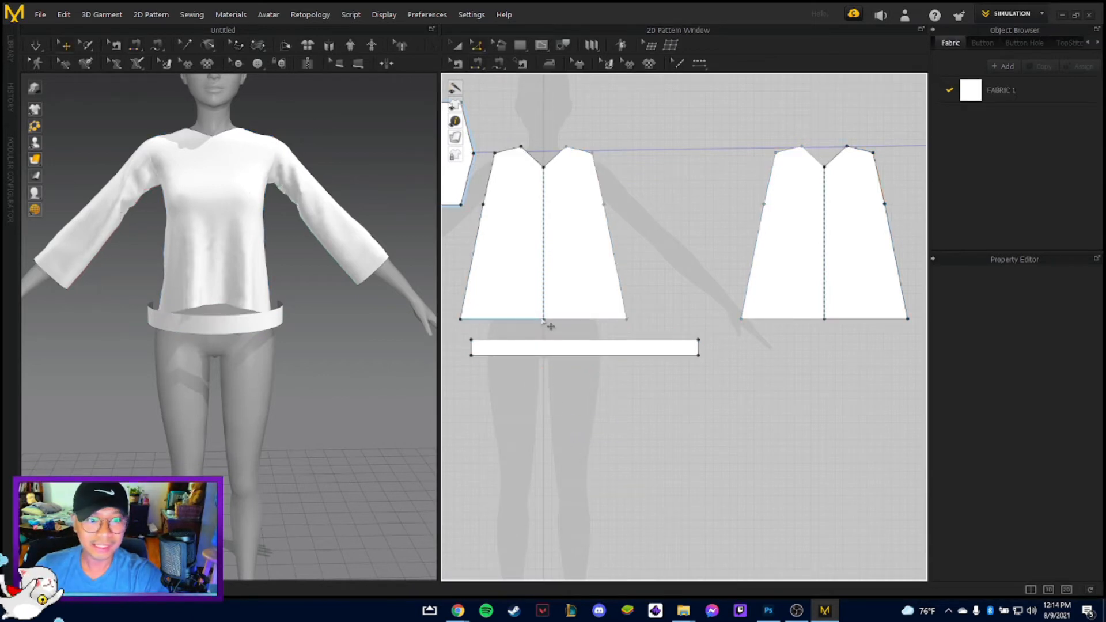
Delete the centre point on the hem of the front piece and on the hem of the back piece.
{"action": "left_click", "coordinate": [543, 321]}
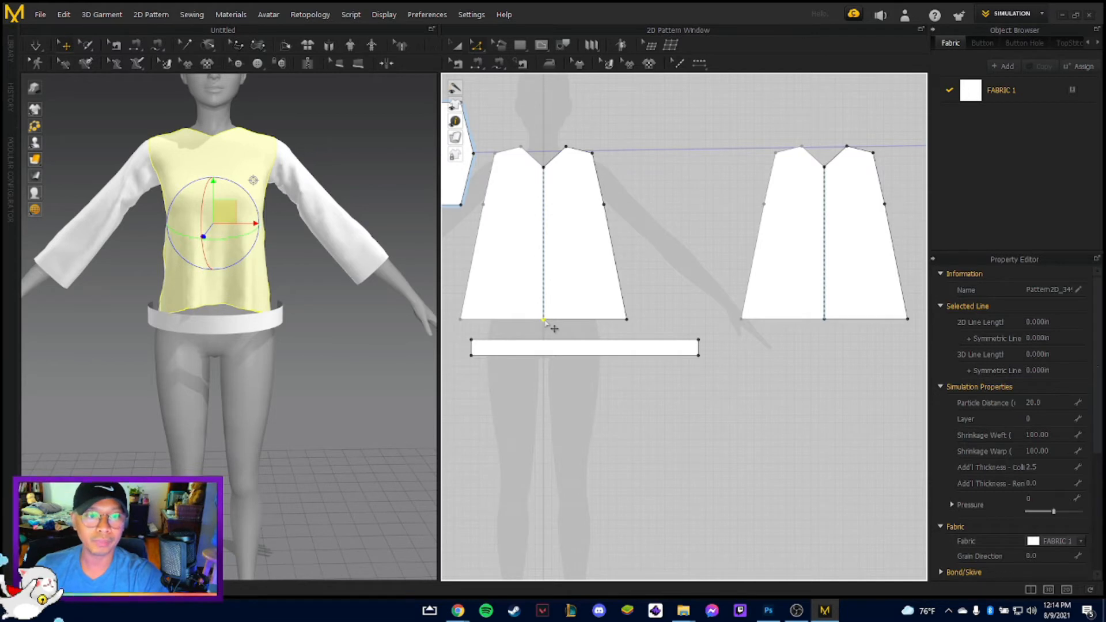
{"action": "right_click", "coordinate": [544, 321]}
{"action": "left_click", "coordinate": [576, 323]}
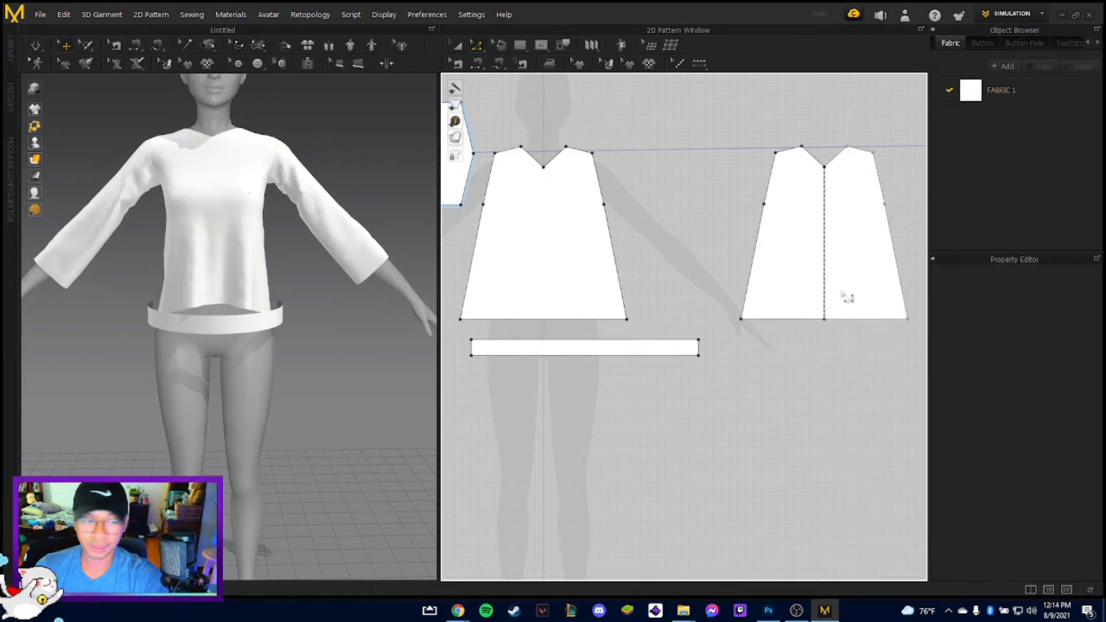
{"action": "left_click", "coordinate": [827, 318]}
{"action": "right_click", "coordinate": [828, 321]}
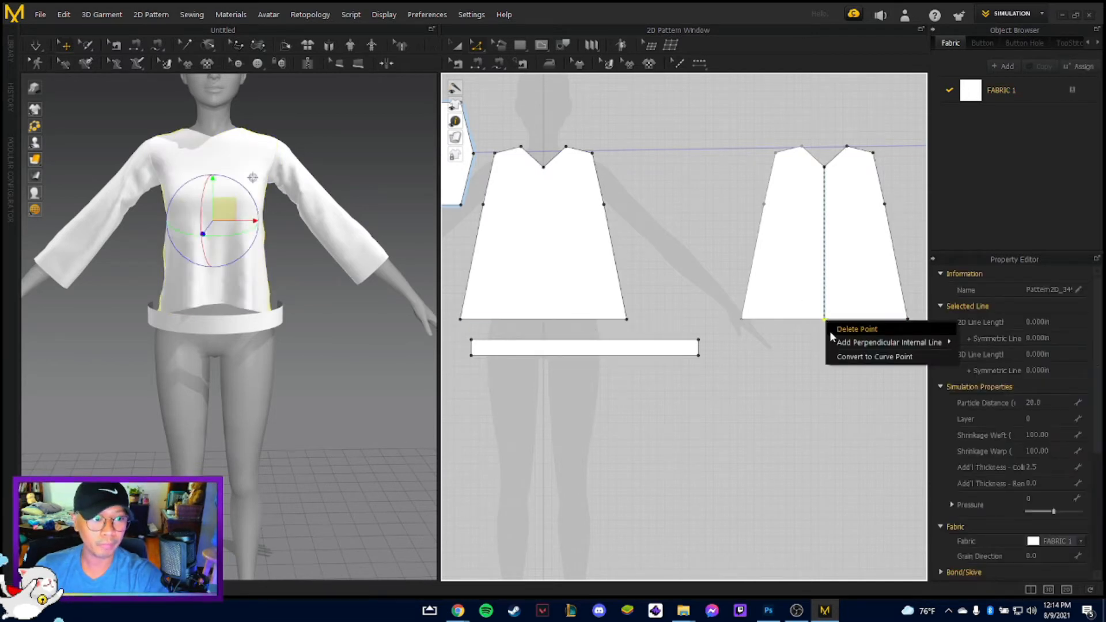
{"action": "left_click", "coordinate": [831, 335]}
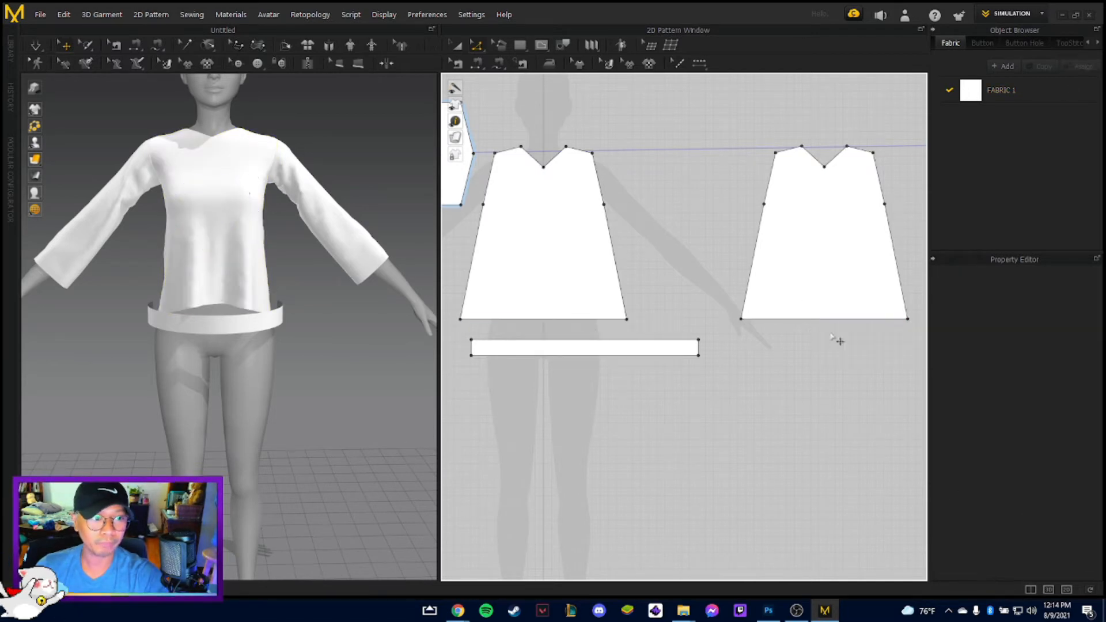
Sew the waistband strip's upper edge to both the front hem and the back hem with one-to-many Segment Sewing.
{"action": "left_click", "coordinate": [130, 47]}
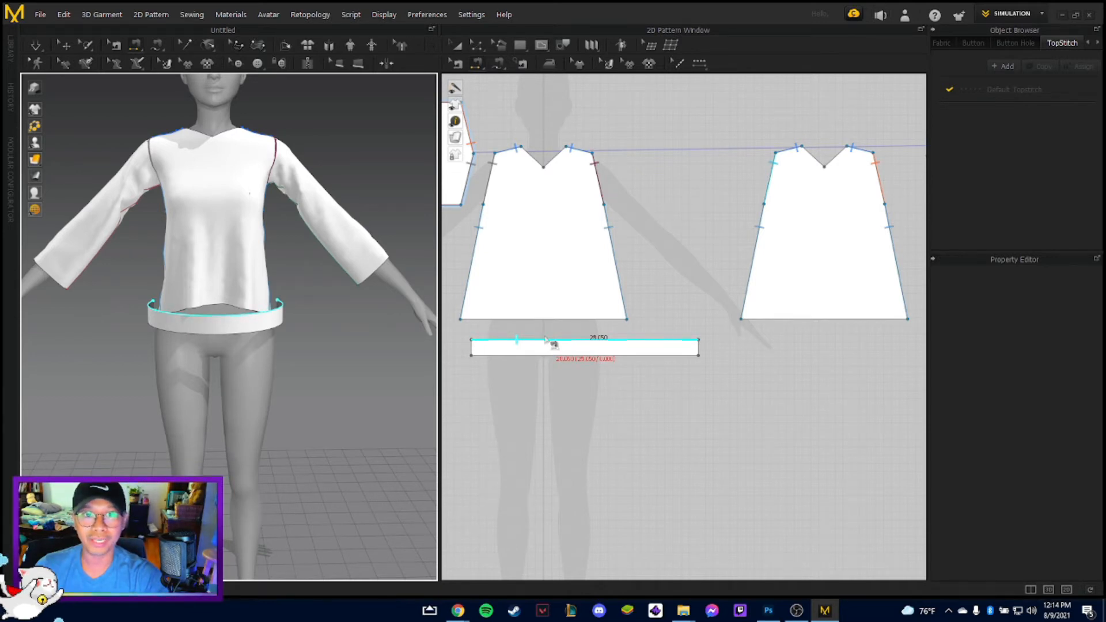
{"action": "left_click", "coordinate": [545, 340]}
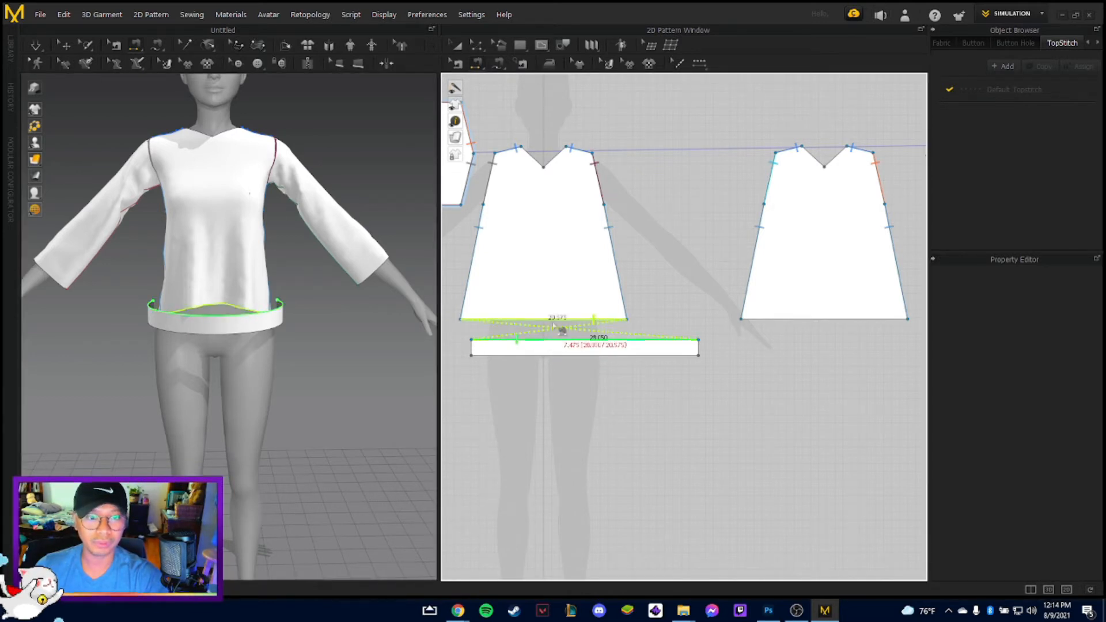
{"action": "left_click", "coordinate": [504, 323]}
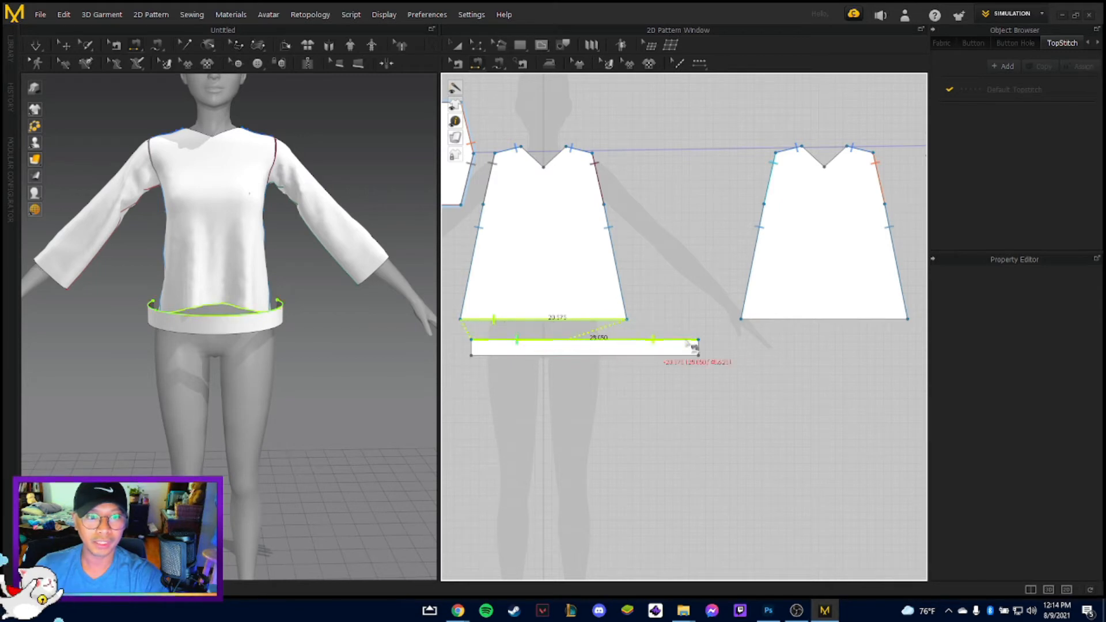
{"action": "left_click", "coordinate": [784, 328]}
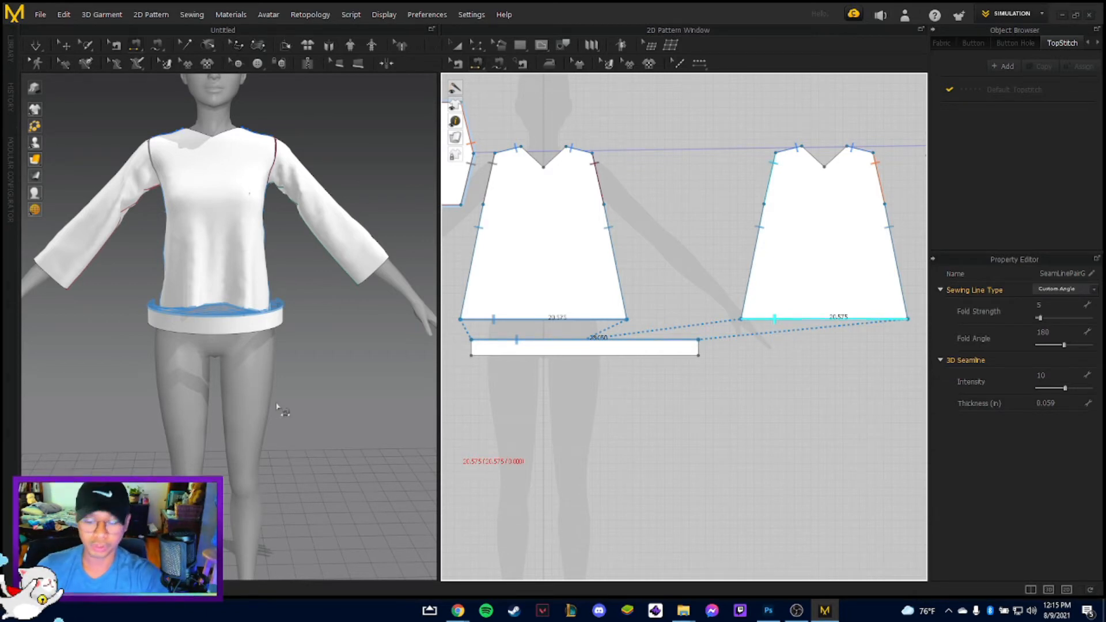
Simulate the top with its waistband and tug the back fabric into place from behind.
{"action": "key", "text": "space"}
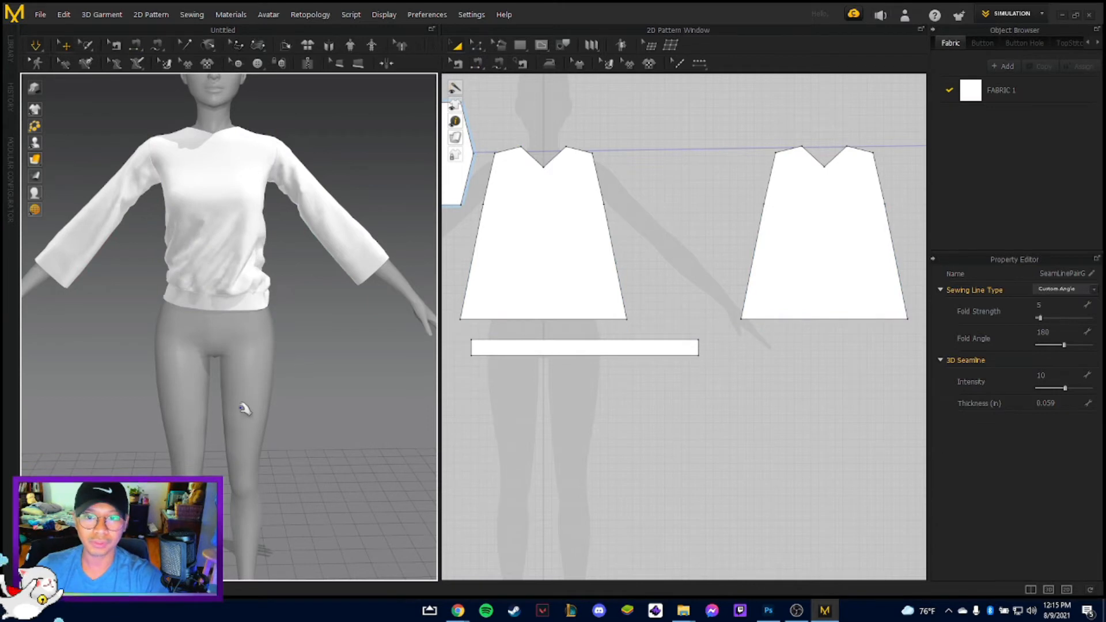
{"action": "right_click_drag", "start_coordinate": [242, 407], "coordinate": [373, 378]}
{"action": "left_click", "coordinate": [235, 297]}
{"action": "left_click", "coordinate": [179, 244]}
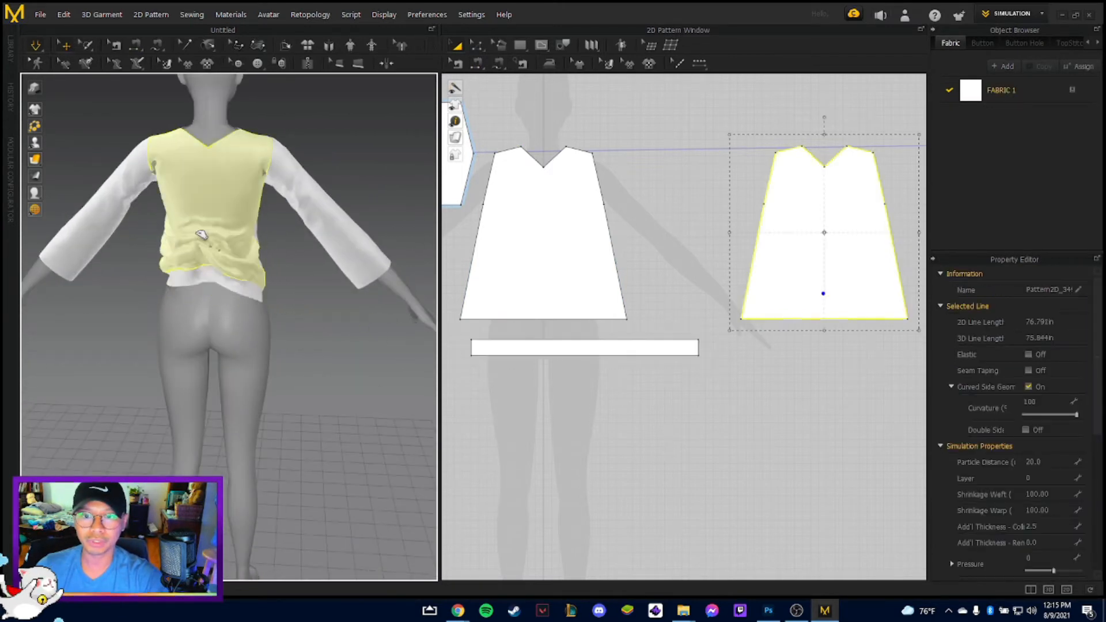
{"action": "left_click", "coordinate": [178, 288]}
Tug the lower fabric of the front panel into place above the waistband while the simulation runs.
{"action": "right_click_drag", "start_coordinate": [284, 310], "coordinate": [207, 322]}
{"action": "left_click", "coordinate": [158, 311]}
{"action": "left_click", "coordinate": [140, 318]}
{"action": "left_click", "coordinate": [207, 322]}
{"action": "left_click_drag", "start_coordinate": [246, 327], "coordinate": [239, 356]}
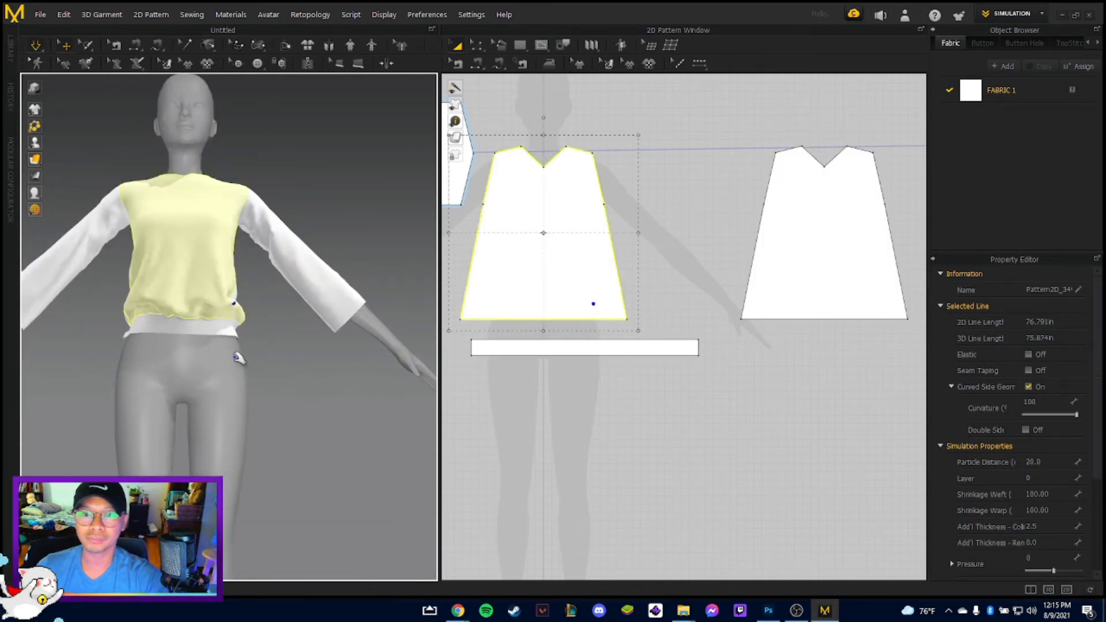
{"action": "right_click_drag", "start_coordinate": [241, 364], "coordinate": [264, 411]}
{"action": "left_click_drag", "start_coordinate": [130, 322], "coordinate": [115, 355]}
{"action": "left_click", "coordinate": [153, 312]}
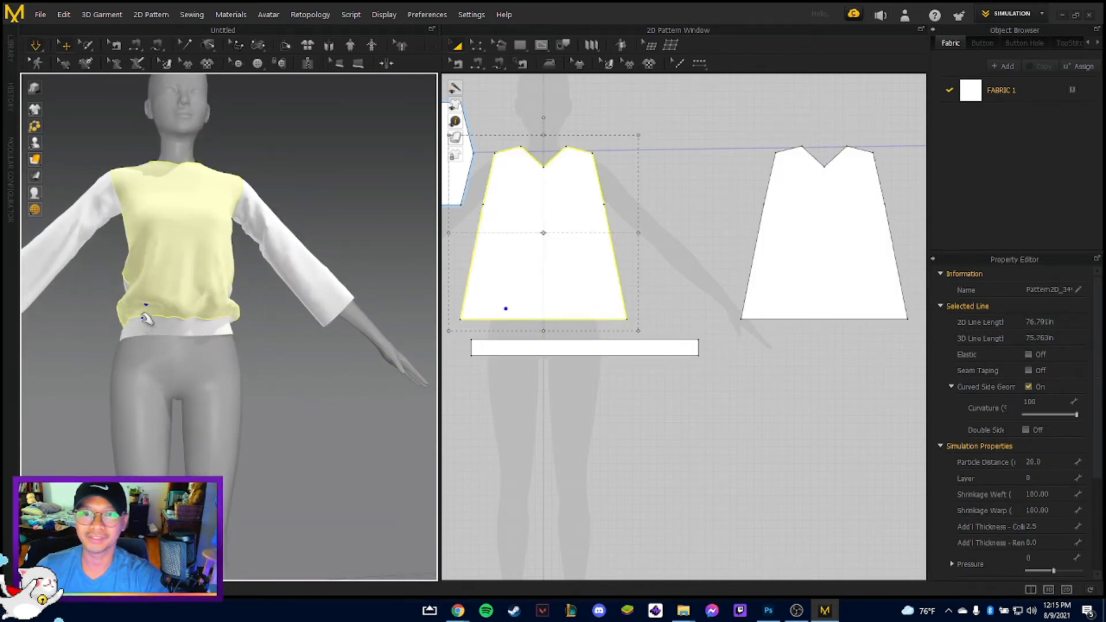
{"action": "right_click_drag", "start_coordinate": [210, 353], "coordinate": [217, 374]}
{"action": "right_click_drag", "start_coordinate": [253, 340], "coordinate": [218, 292]}
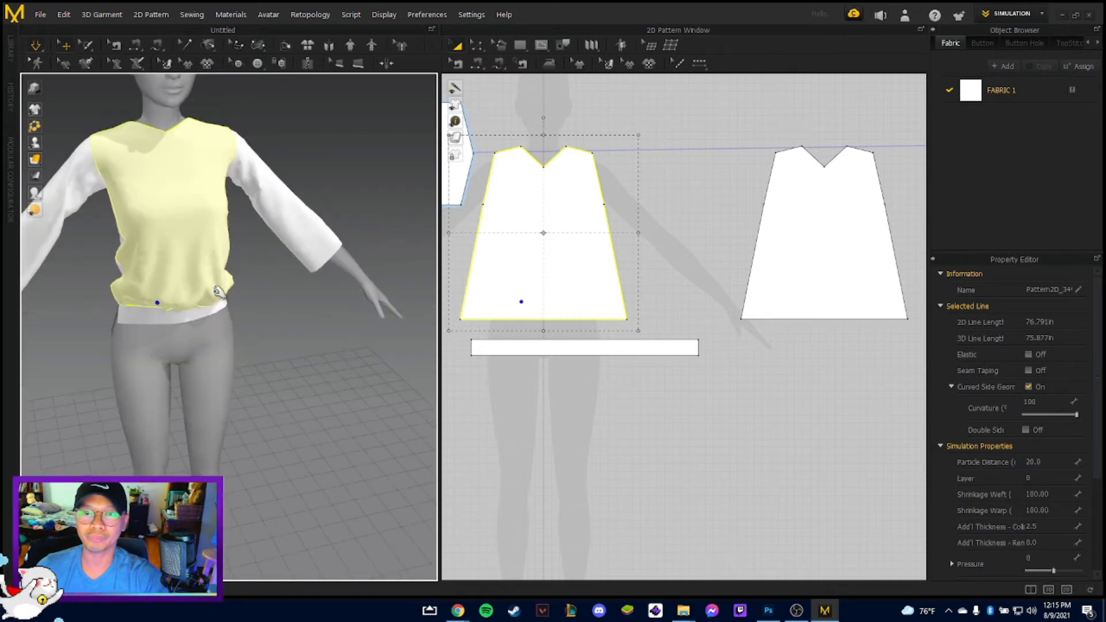
{"action": "right_click_drag", "start_coordinate": [188, 346], "coordinate": [179, 293]}
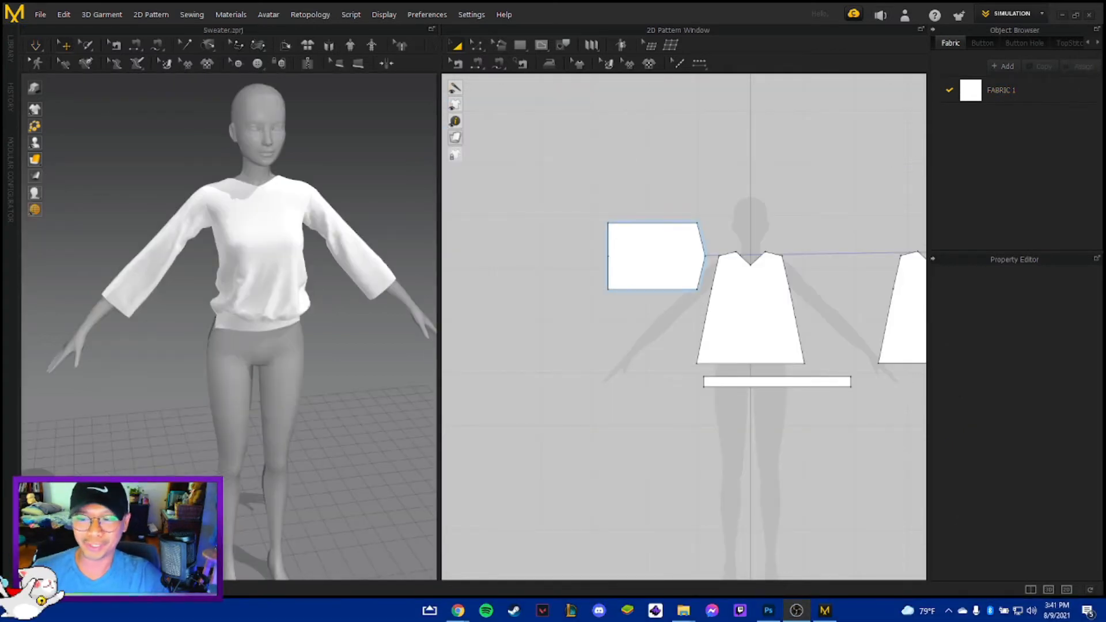
Sew the two short ends of the waistband strip to each other with Segment Sewing to close the band.
{"action": "right_click_drag", "start_coordinate": [359, 464], "coordinate": [294, 435]}
{"action": "scroll", "coordinate": [293, 435], "scroll_direction": "up", "scroll_amount": 3}
{"action": "scroll", "coordinate": [519, 303], "scroll_direction": "down", "scroll_amount": 2}
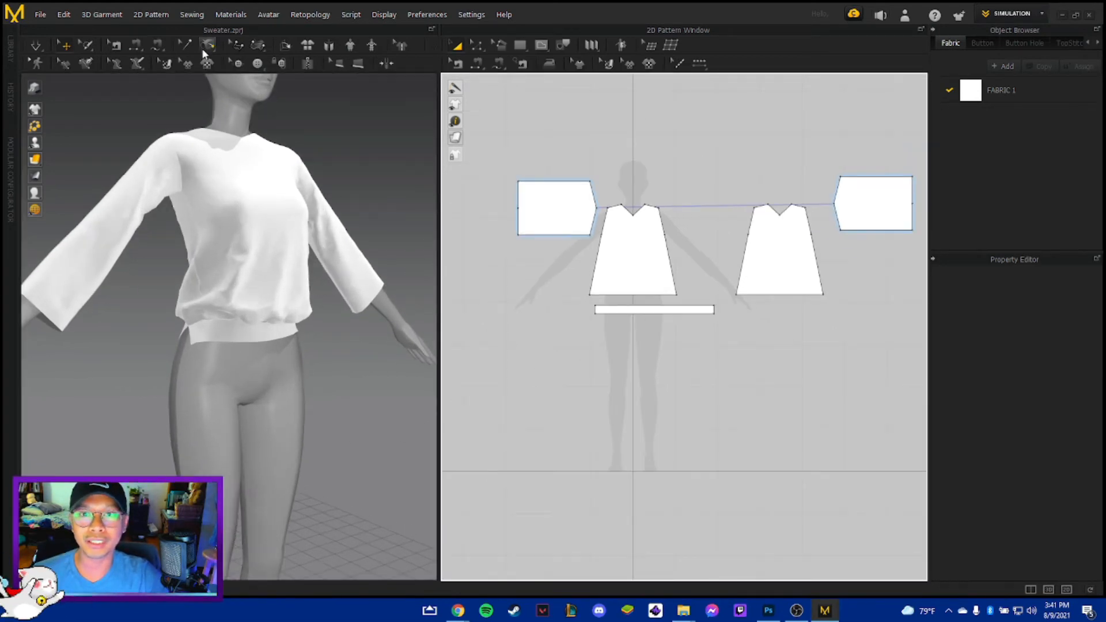
{"action": "left_click", "coordinate": [135, 45]}
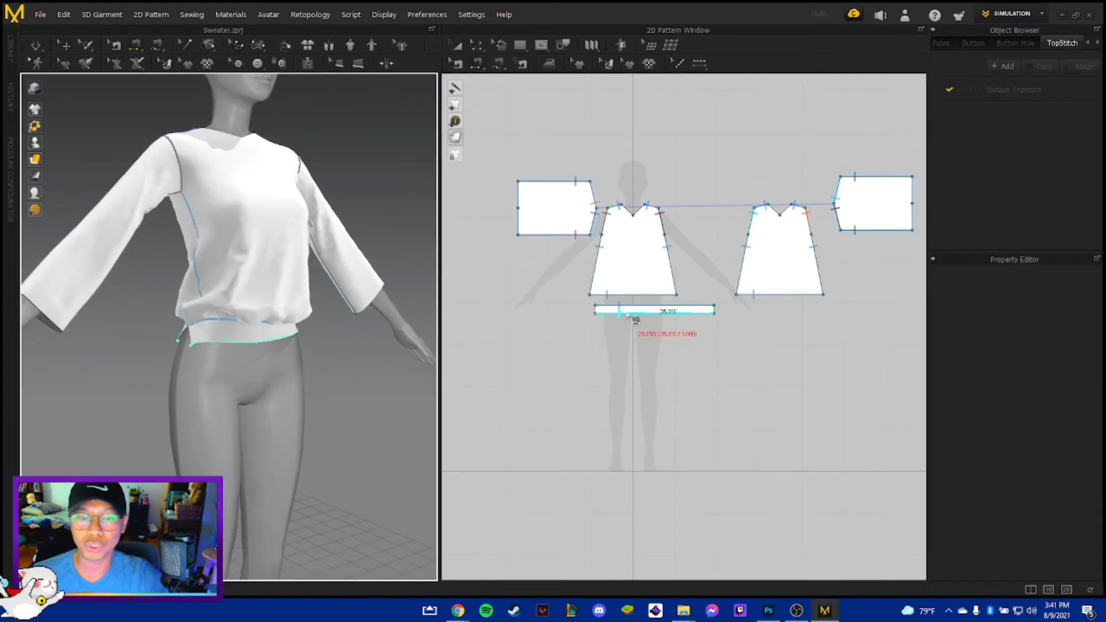
{"action": "left_click", "coordinate": [599, 311]}
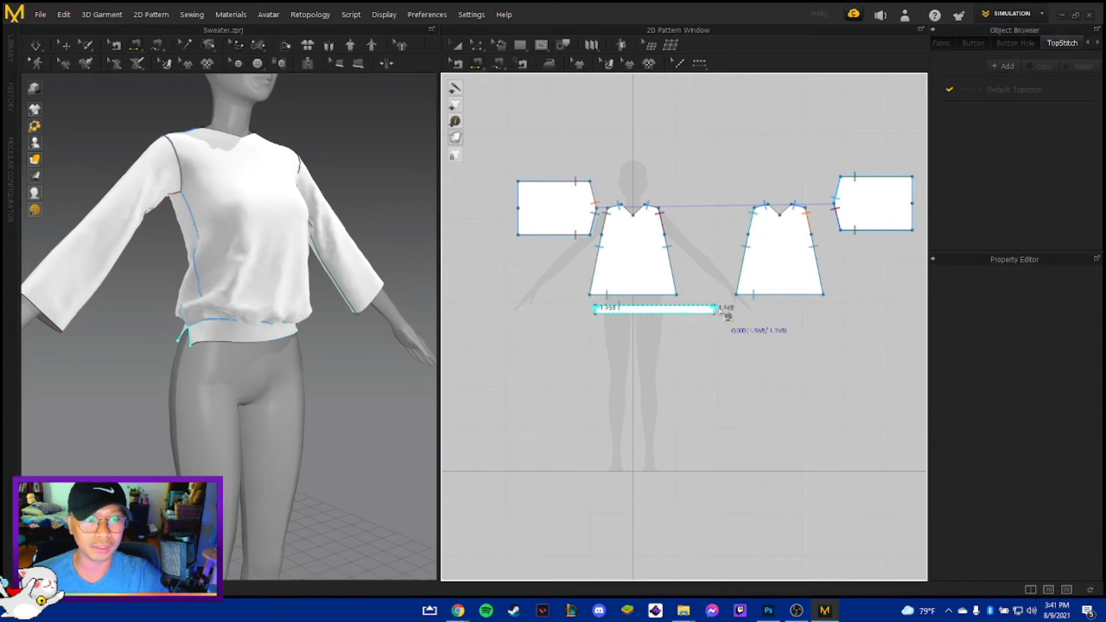
{"action": "left_click", "coordinate": [714, 309]}
Simulate the top with the closed waistband and tug the front panel and waistband into place.
{"action": "key", "text": "space"}
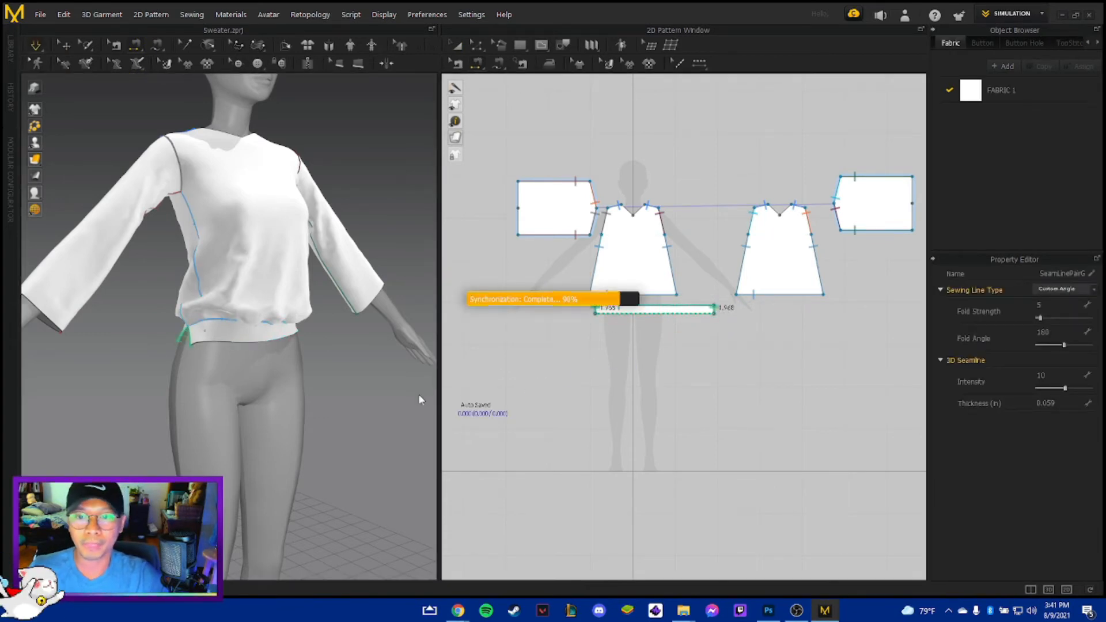
{"action": "left_click", "coordinate": [252, 318]}
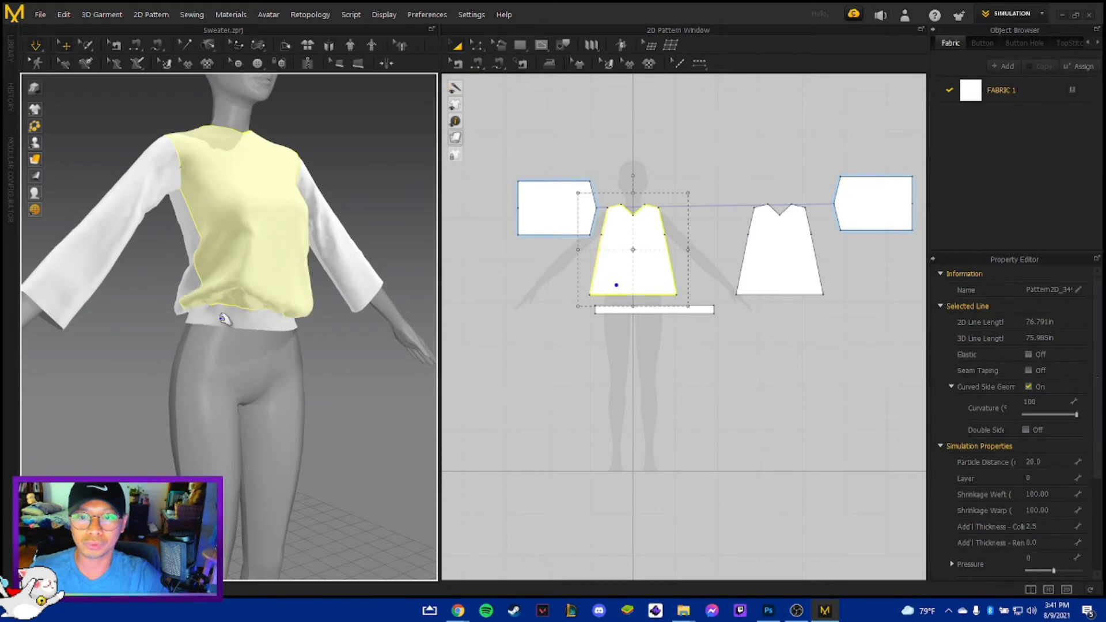
{"action": "left_click", "coordinate": [230, 340]}
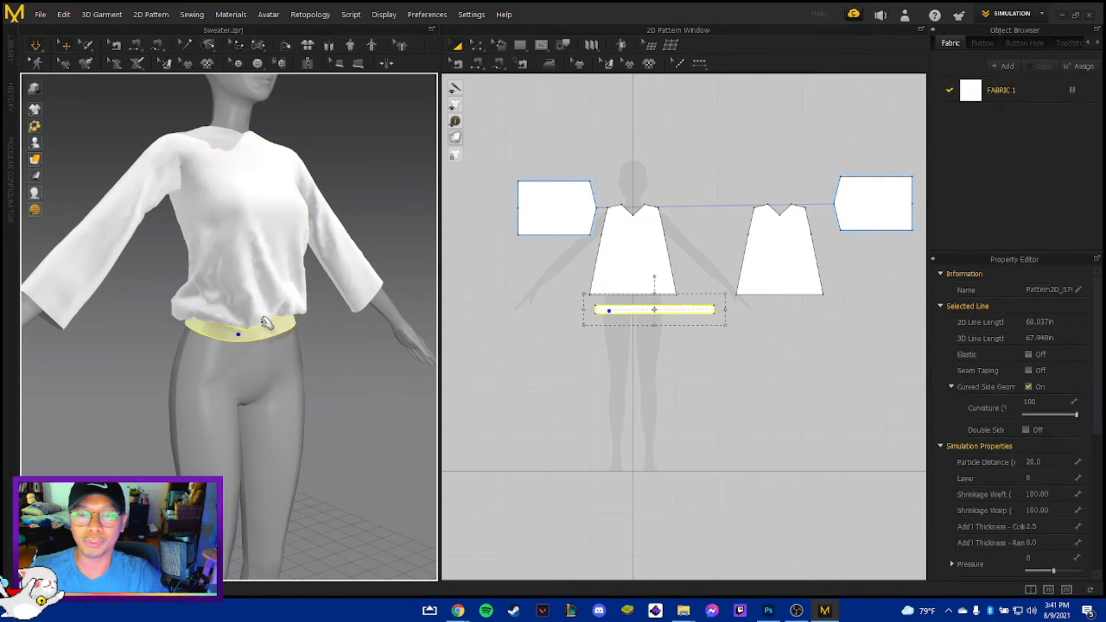
Tug the simulated hem, body panels and sleeves from the front and back to even out the sweater's drape on the avatar.
{"action": "left_click", "coordinate": [196, 318]}
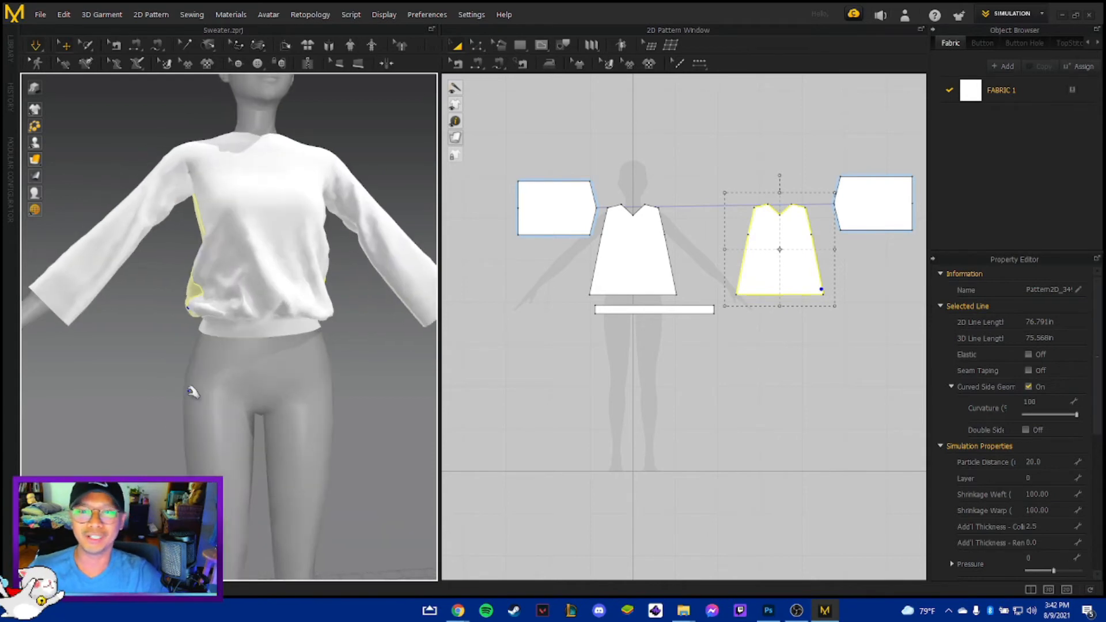
{"action": "left_click", "coordinate": [233, 276]}
{"action": "left_click", "coordinate": [183, 167]}
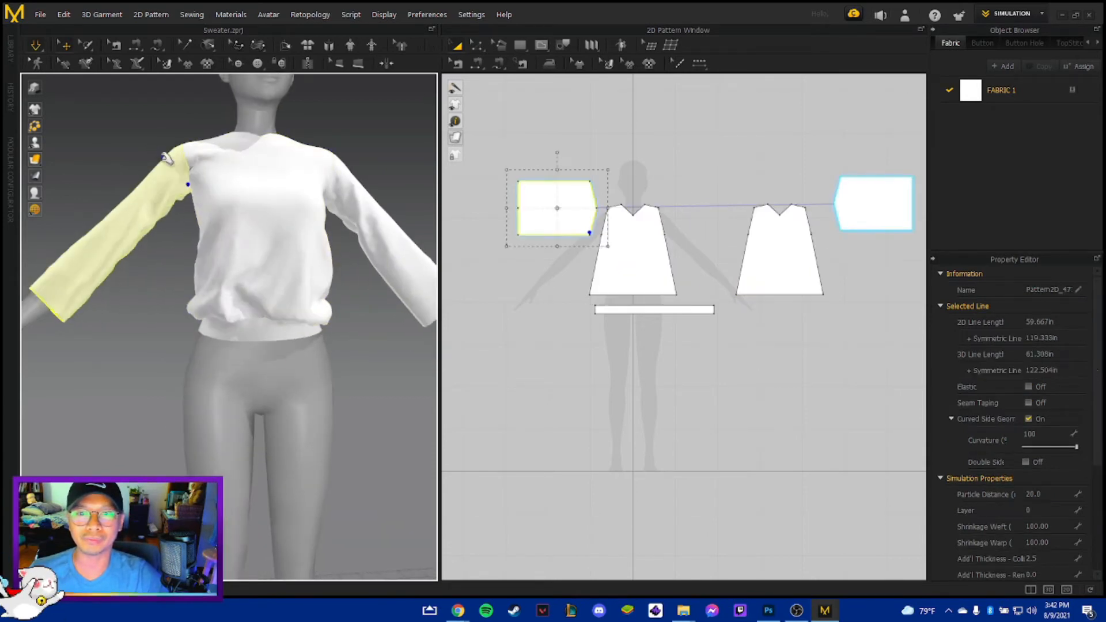
{"action": "left_click", "coordinate": [264, 263]}
{"action": "right_click_drag", "start_coordinate": [368, 379], "coordinate": [397, 420]}
{"action": "left_click_drag", "start_coordinate": [279, 294], "coordinate": [323, 301]}
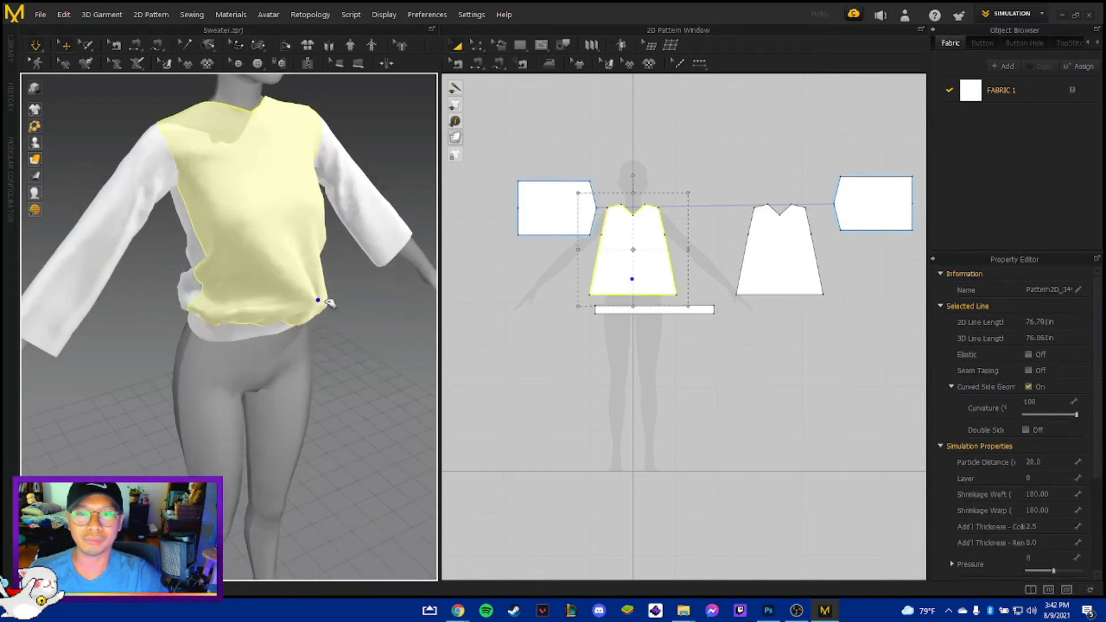
{"action": "right_click_drag", "start_coordinate": [351, 352], "coordinate": [509, 363]}
{"action": "left_click_drag", "start_coordinate": [209, 325], "coordinate": [162, 317]}
{"action": "left_click", "coordinate": [116, 247]}
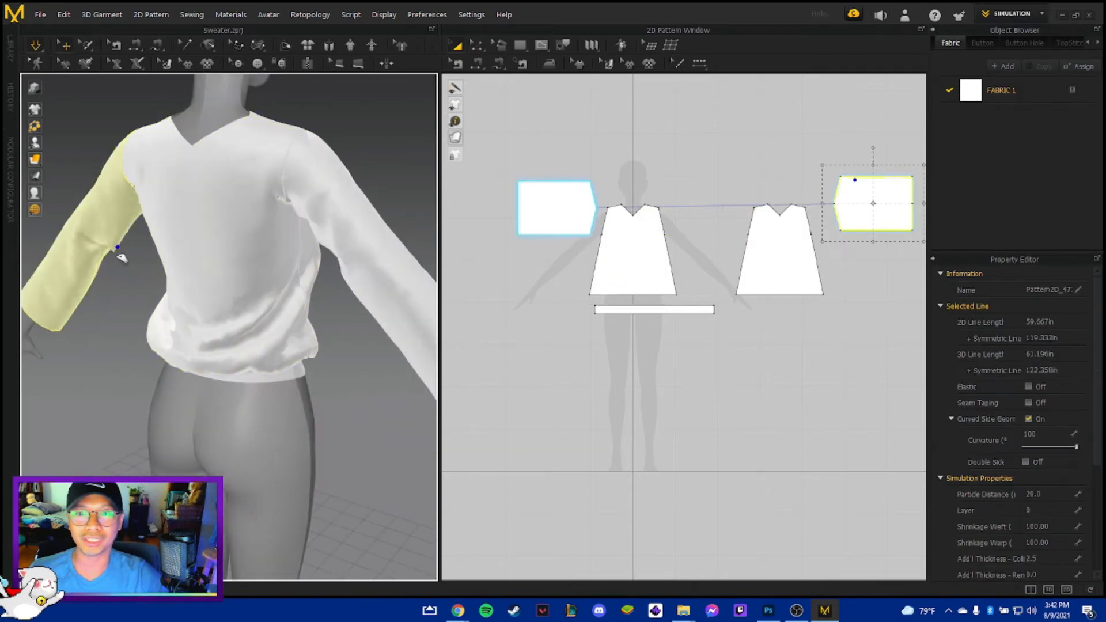
{"action": "right_click_drag", "start_coordinate": [116, 247], "coordinate": [181, 406]}
Lengthen the linked sleeve patterns outward to an outline of about 68.36 in and tug the draped sweater into place.
{"action": "left_click", "coordinate": [540, 210]}
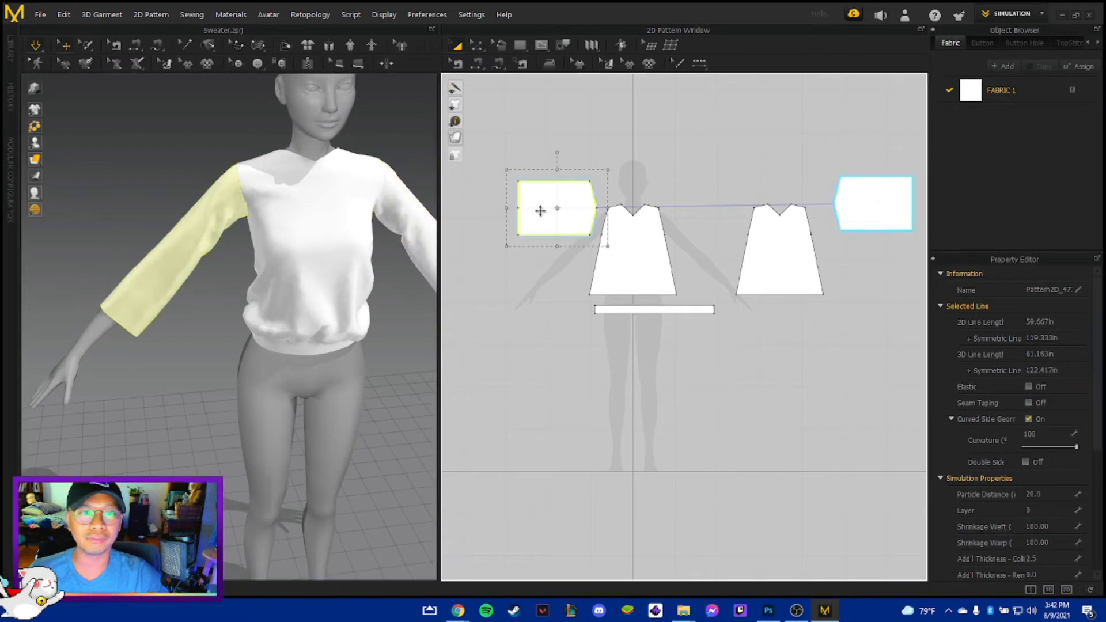
{"action": "left_click_drag", "start_coordinate": [505, 207], "coordinate": [487, 209]}
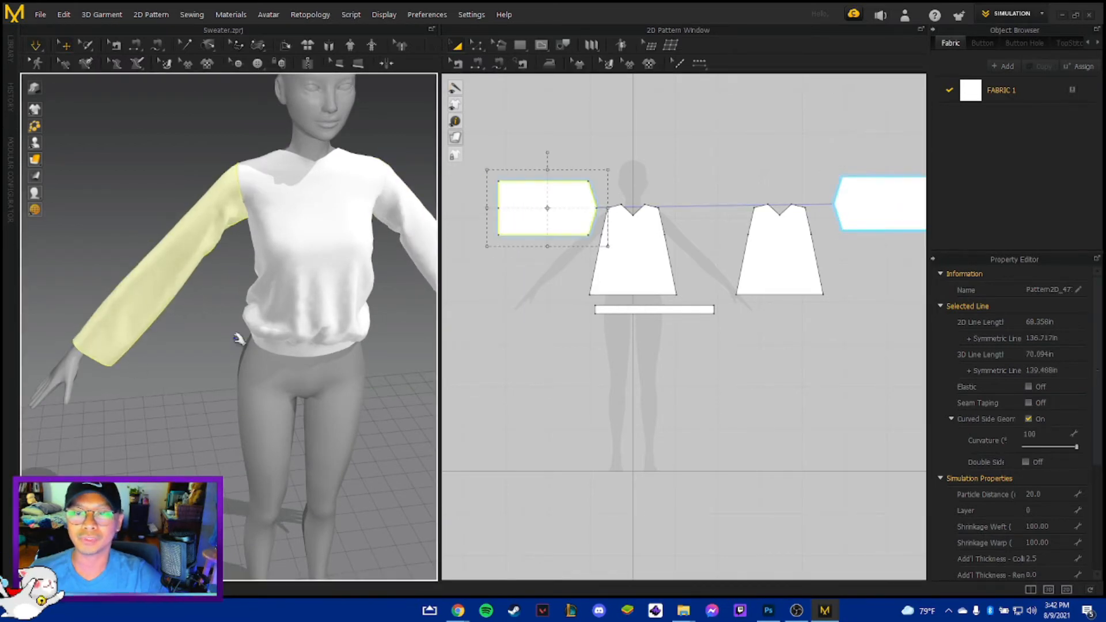
{"action": "scroll", "coordinate": [238, 338], "scroll_direction": "down", "scroll_amount": 3}
{"action": "middle_click_drag", "start_coordinate": [334, 382], "coordinate": [266, 348]}
{"action": "scroll", "coordinate": [249, 252], "scroll_direction": "up", "scroll_amount": 2}
{"action": "left_click_drag", "start_coordinate": [225, 226], "coordinate": [240, 244]}
{"action": "middle_click_drag", "start_coordinate": [142, 390], "coordinate": [209, 361]}
{"action": "scroll", "coordinate": [201, 349], "scroll_direction": "down", "scroll_amount": 2}
{"action": "right_click_drag", "start_coordinate": [195, 343], "coordinate": [182, 361]}
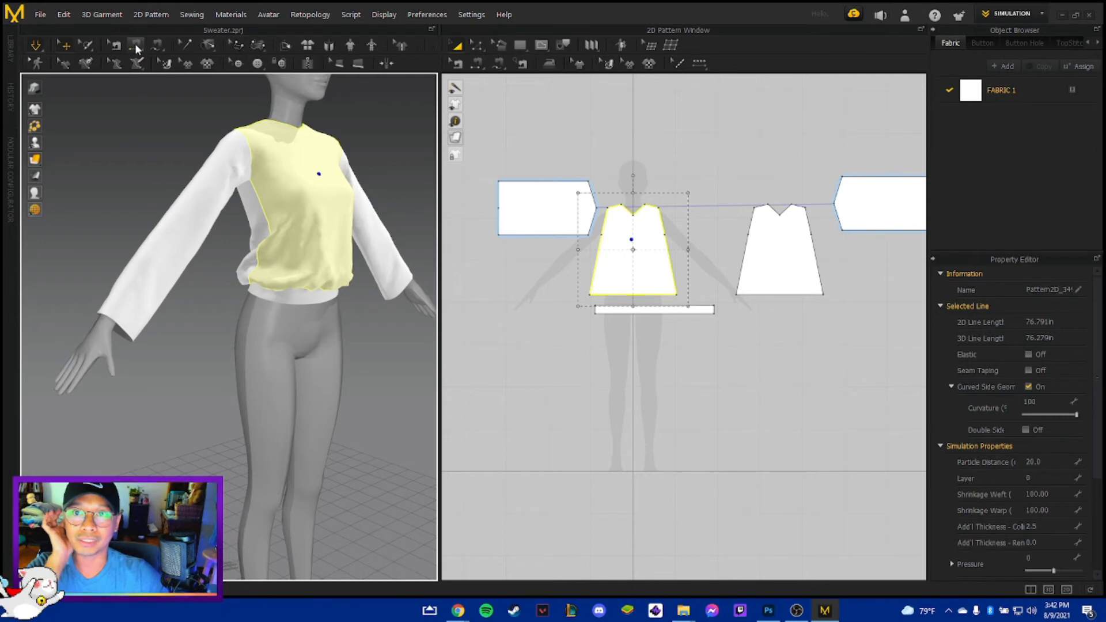
Draw a thin rectangular cuff with an outline of about 21.8 in beside the sleeve pattern and arrange it around the avatar's right wrist.
{"action": "key", "text": "s"}
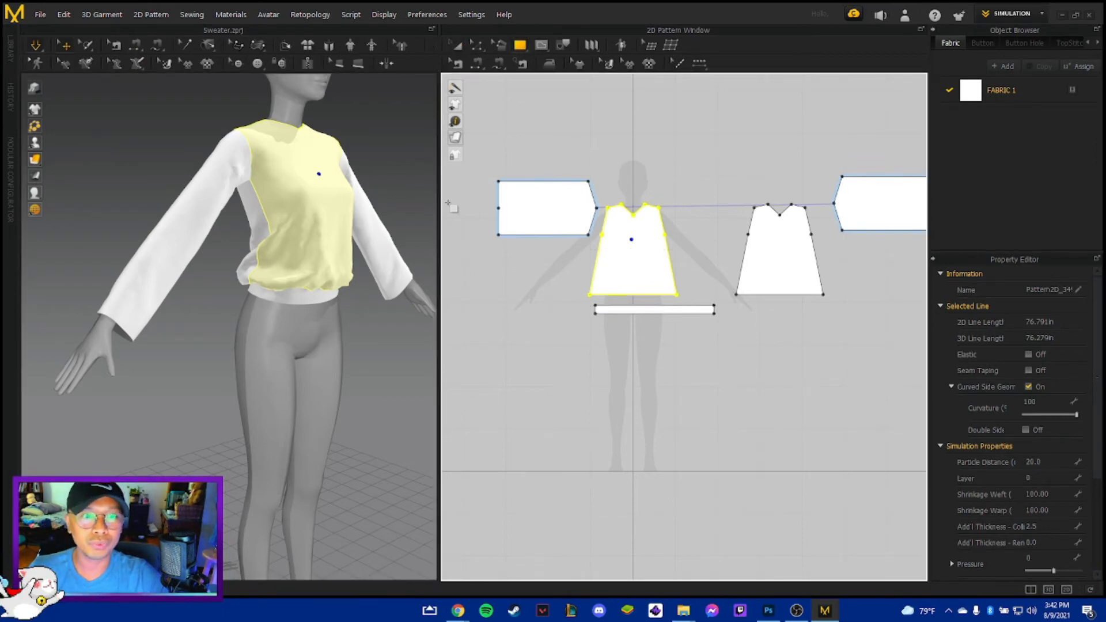
{"action": "left_click_drag", "start_coordinate": [472, 205], "coordinate": [485, 210]}
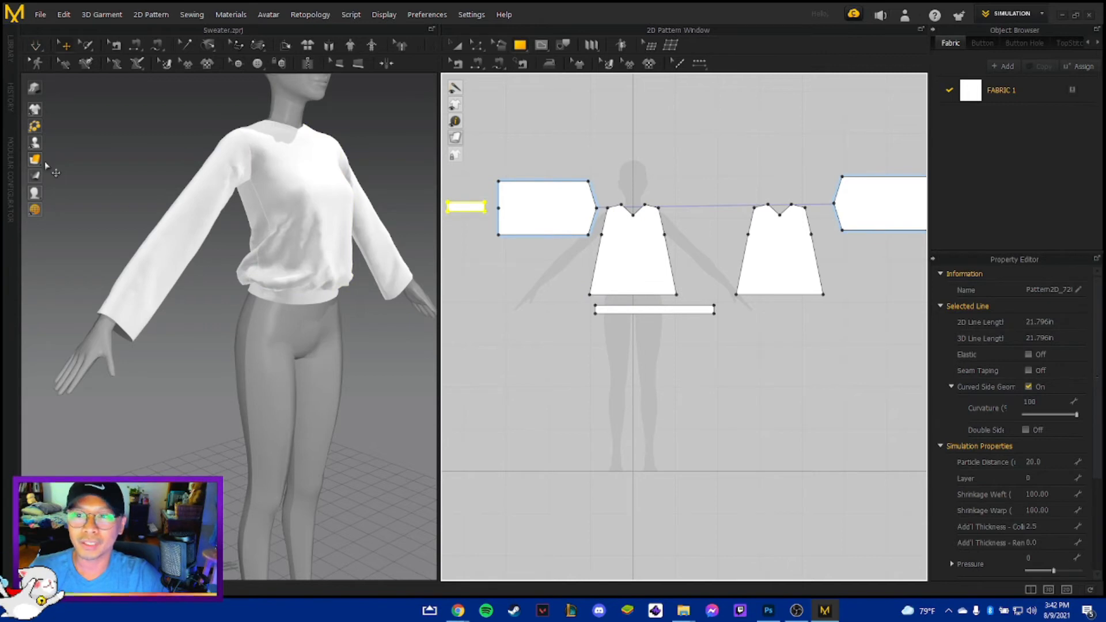
{"action": "left_click", "coordinate": [35, 142]}
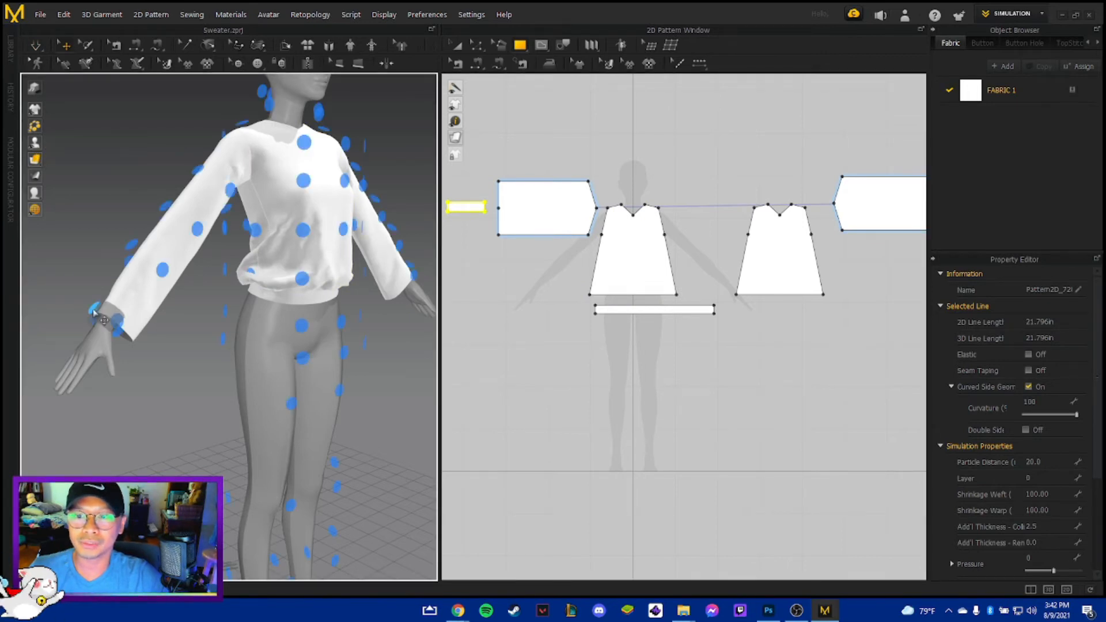
{"action": "left_click", "coordinate": [94, 313]}
{"action": "right_click_drag", "start_coordinate": [169, 409], "coordinate": [176, 429]}
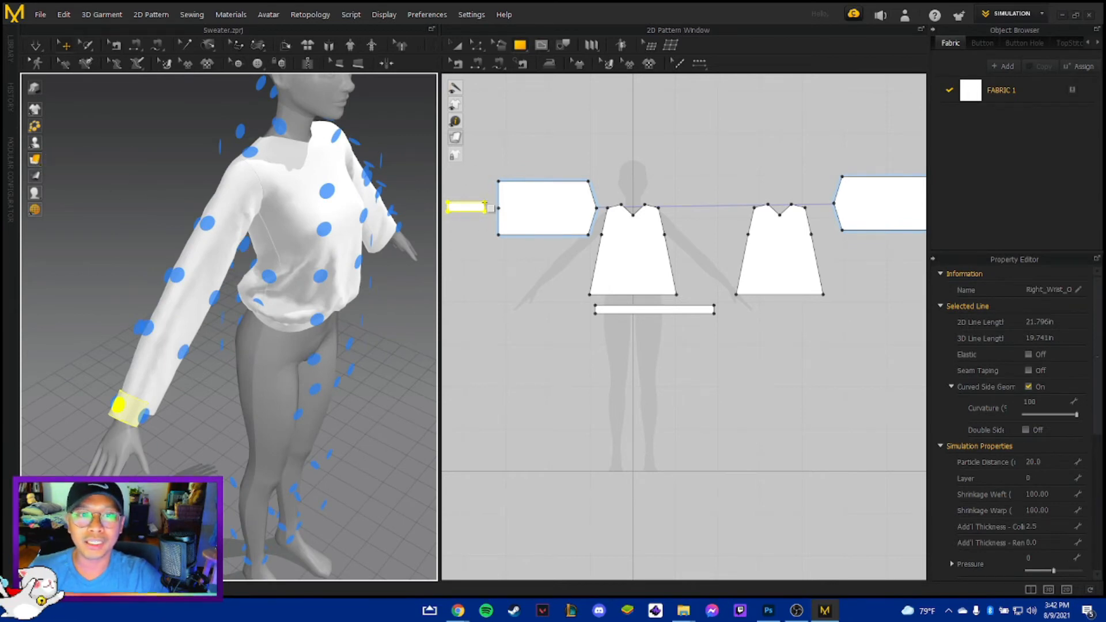
Rotate the cuff's 2D pattern 90 degrees so it stands parallel to the sleeve's wrist edge.
{"action": "left_click", "coordinate": [465, 207]}
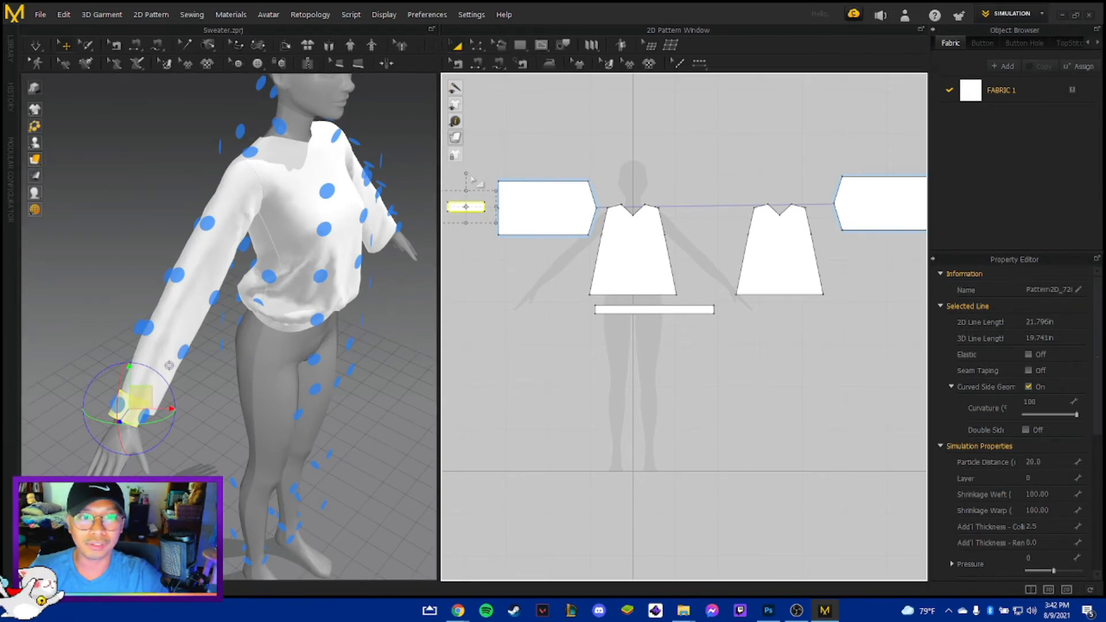
{"action": "left_click_drag", "start_coordinate": [500, 182], "coordinate": [522, 209]}
{"action": "left_click", "coordinate": [487, 284]}
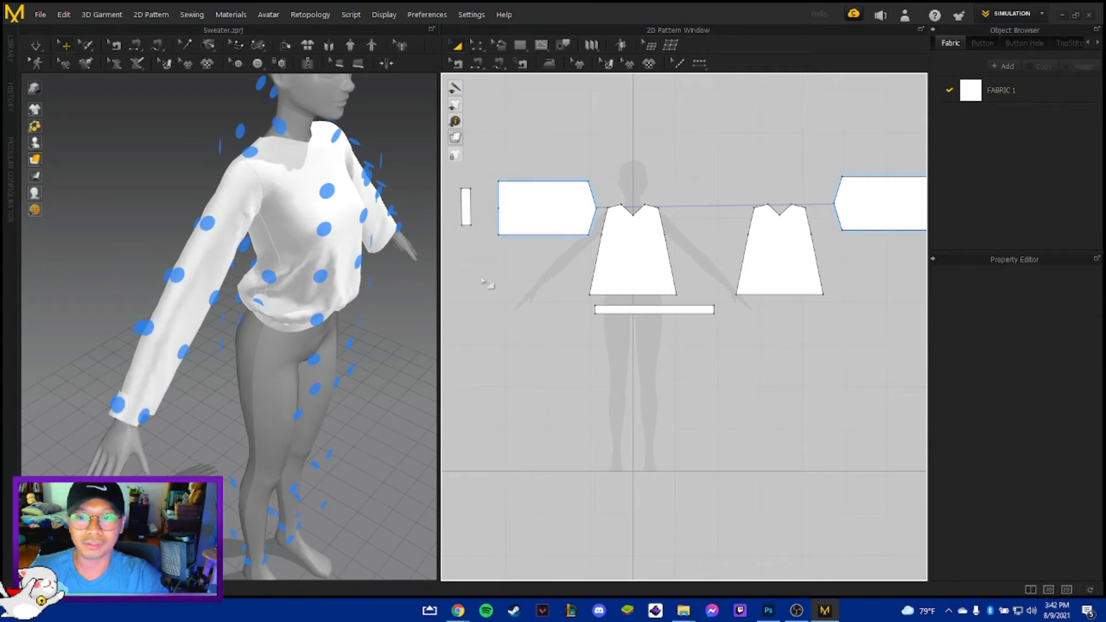
Sew the cuff's long inner edge to both segments of the right sleeve's wrist edge.
{"action": "left_click", "coordinate": [136, 45]}
{"action": "left_click", "coordinate": [473, 208]}
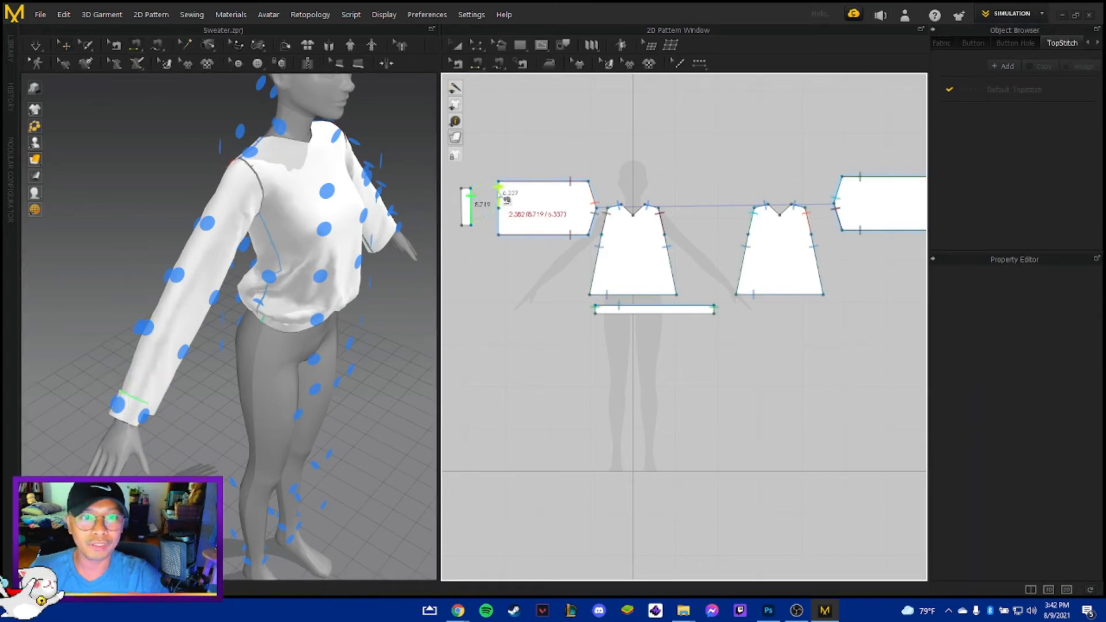
{"action": "left_click", "coordinate": [506, 227]}
{"action": "key", "text": "Escape"}
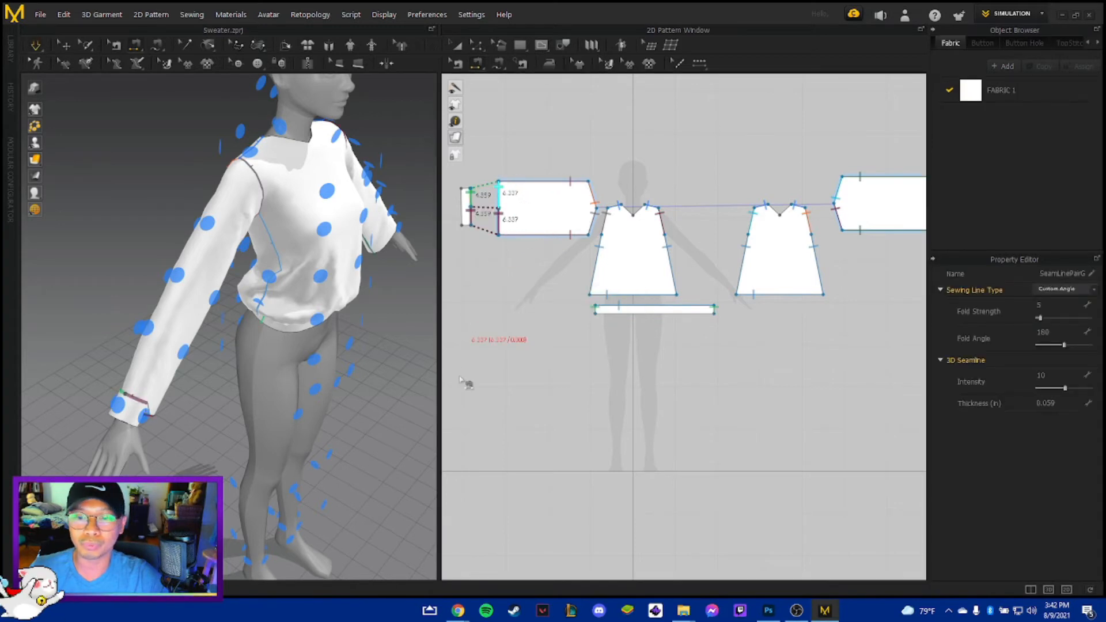
Simulate the garment with the sewn cuff and pull the right sleeve into place along the forearm.
{"action": "key", "text": "2"}
{"action": "left_click", "coordinate": [113, 309]}
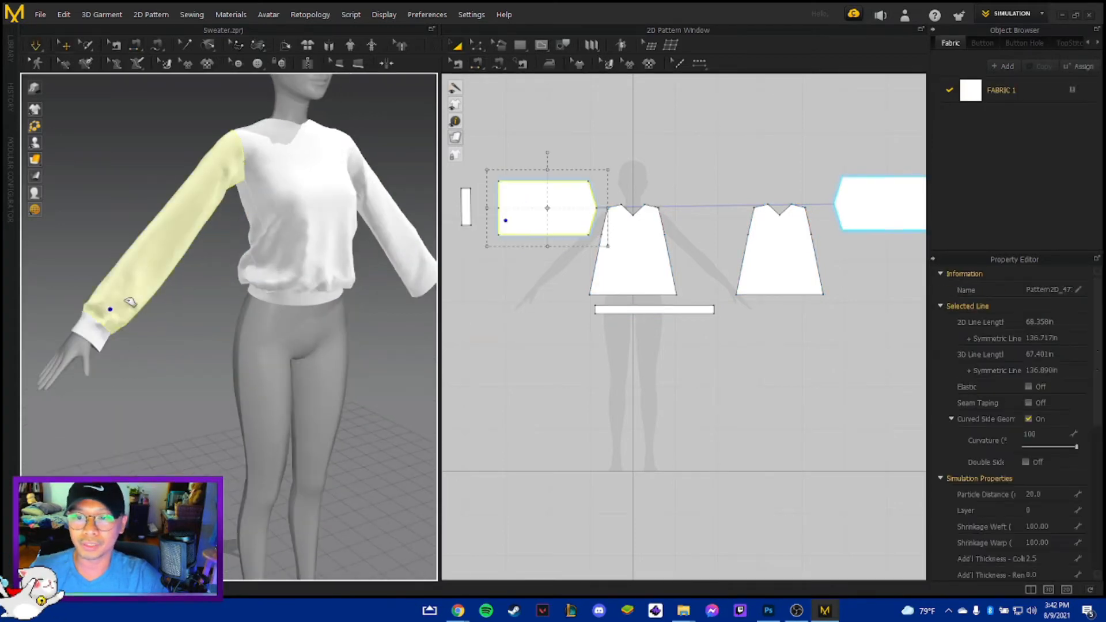
{"action": "scroll", "coordinate": [611, 389], "scroll_direction": "down", "scroll_amount": 2}
{"action": "scroll", "coordinate": [364, 357], "scroll_direction": "up", "scroll_amount": 3}
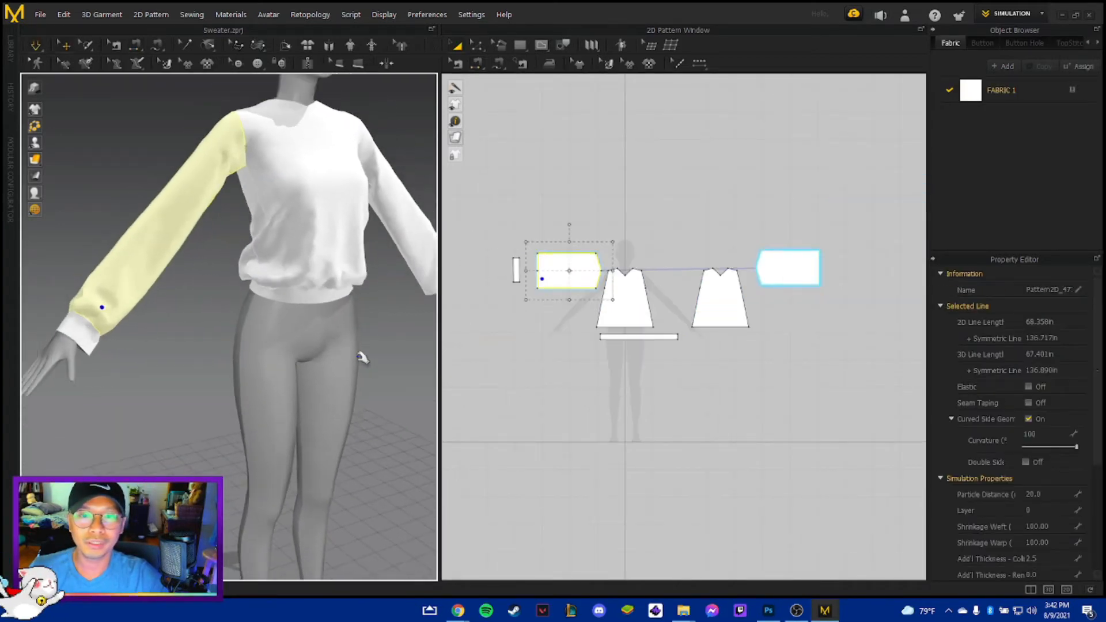
{"action": "right_click_drag", "start_coordinate": [360, 356], "coordinate": [213, 383]}
{"action": "middle_click_drag", "start_coordinate": [213, 382], "coordinate": [262, 299]}
{"action": "scroll", "coordinate": [262, 299], "scroll_direction": "down", "scroll_amount": 1}
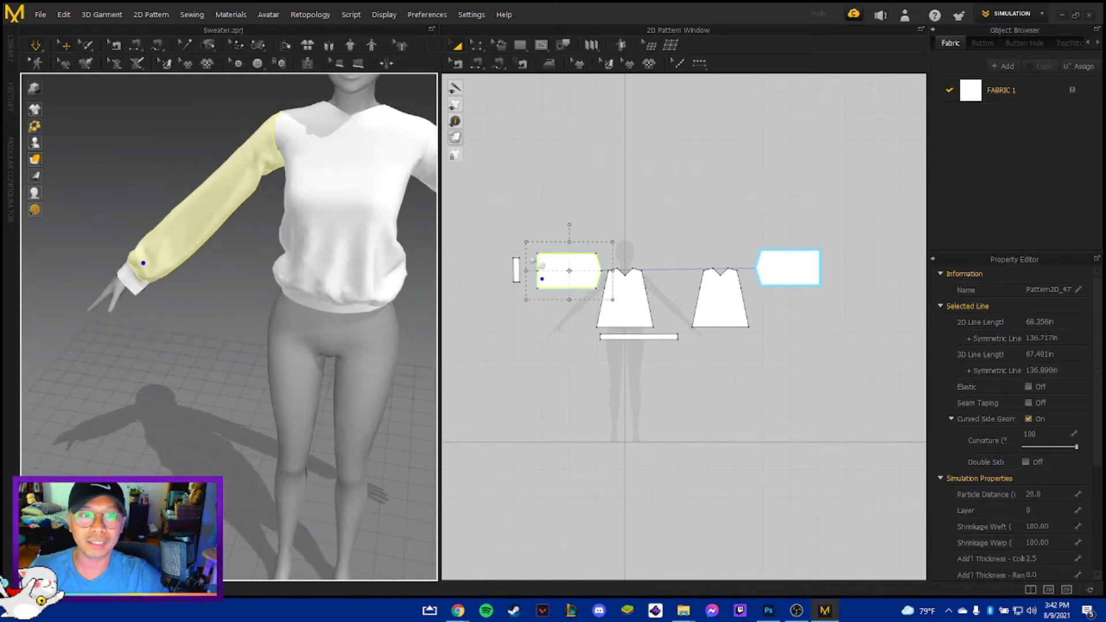
Clone the cuff as a symmetric pattern with sewing and place it beyond the opposite sleeve's wrist edge.
{"action": "left_click", "coordinate": [516, 276]}
{"action": "right_click", "coordinate": [518, 275]}
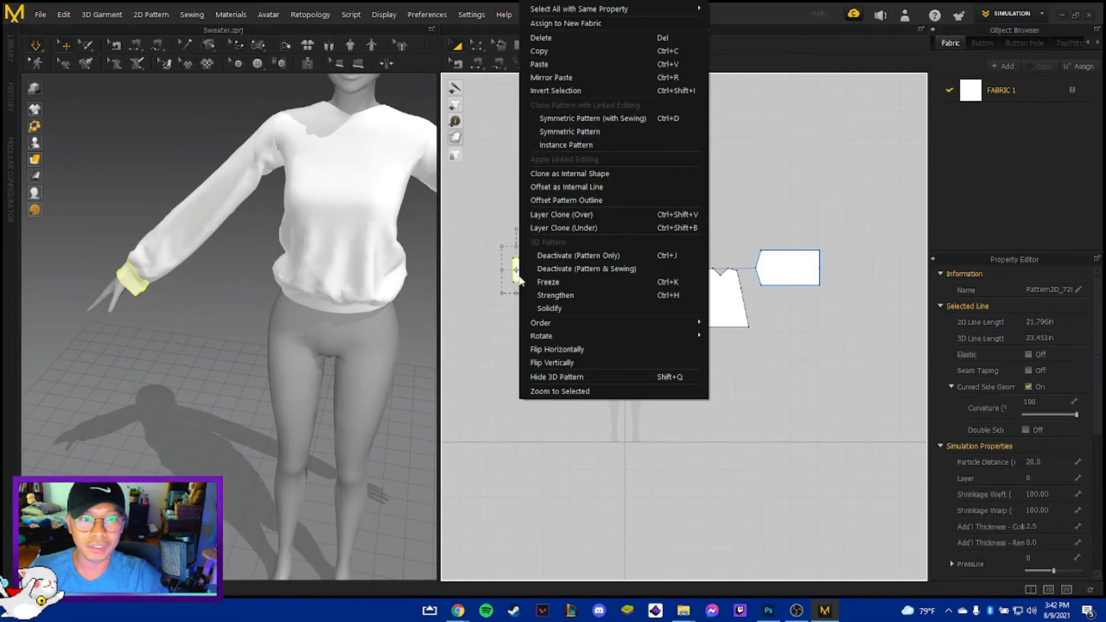
{"action": "left_click", "coordinate": [615, 122]}
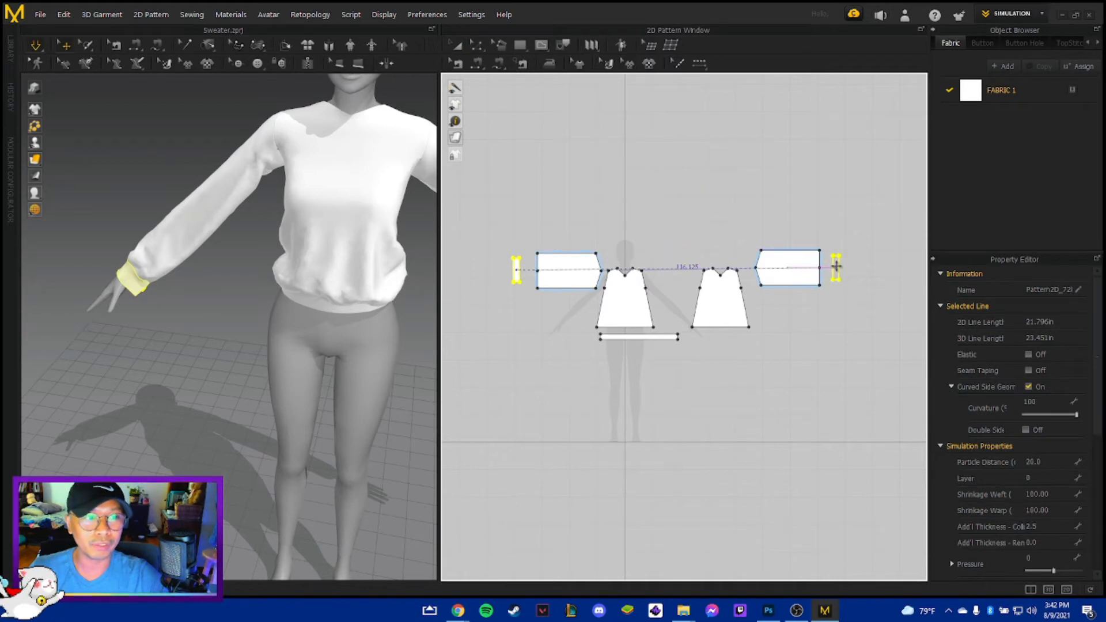
{"action": "left_click", "coordinate": [836, 266]}
Show the arrangement points and place the mirrored cuff at the avatar's left wrist.
{"action": "middle_click_drag", "start_coordinate": [399, 344], "coordinate": [222, 288]}
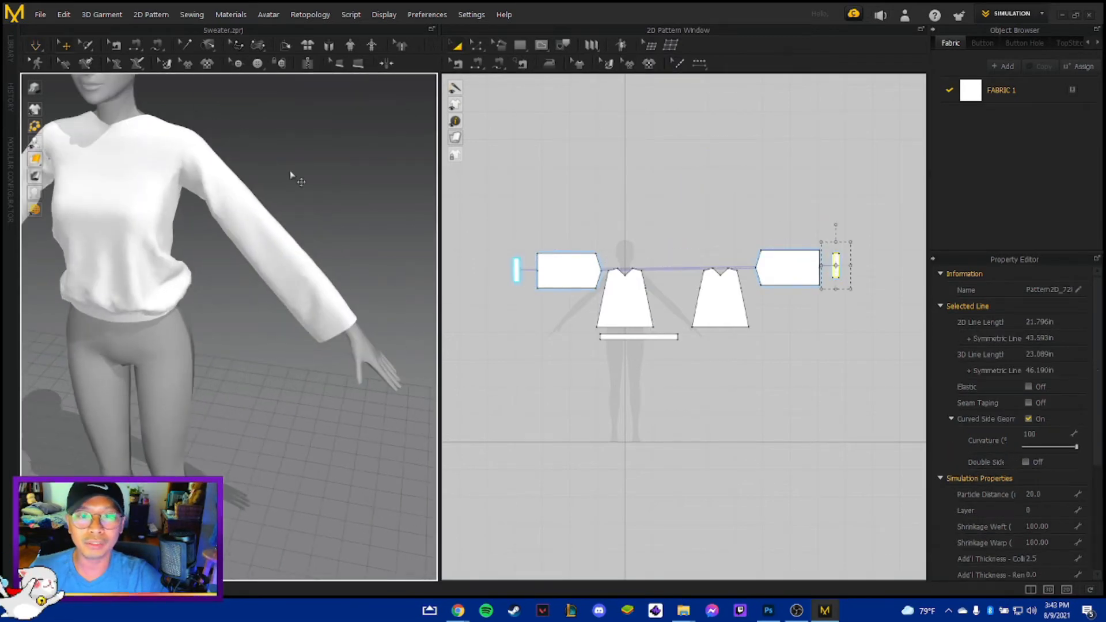
{"action": "key", "text": "shift+f"}
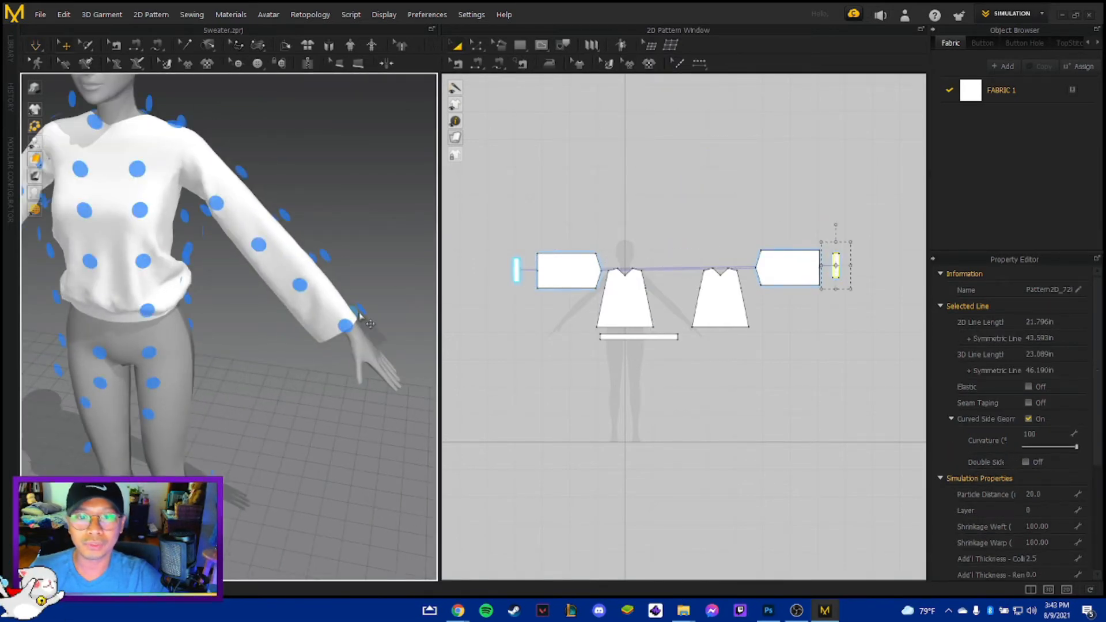
{"action": "right_click_drag", "start_coordinate": [354, 319], "coordinate": [329, 334]}
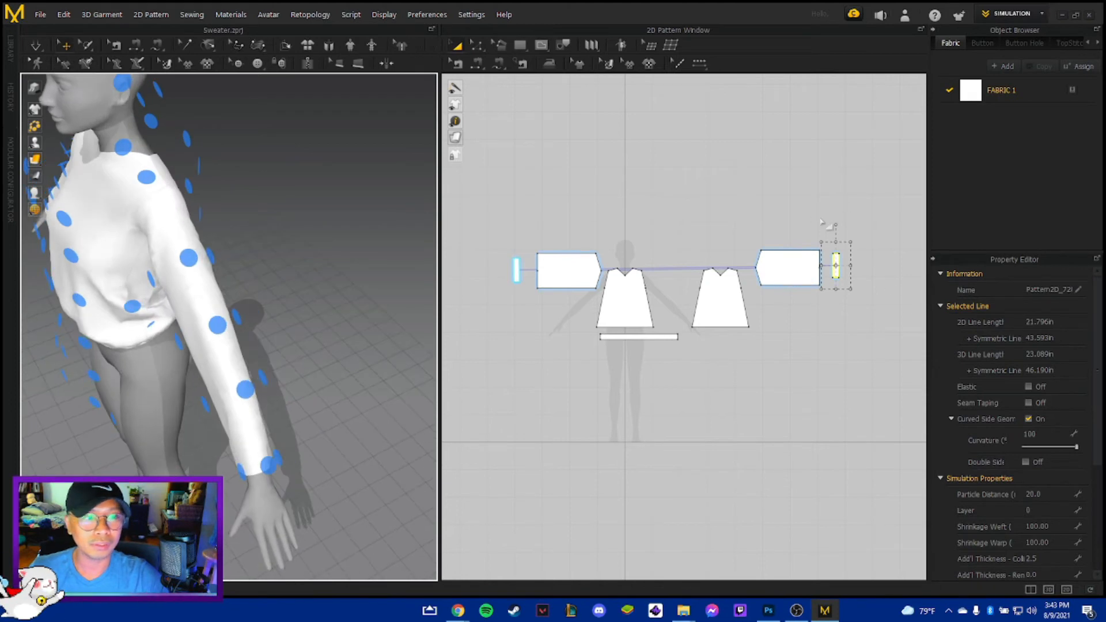
{"action": "left_click", "coordinate": [266, 468]}
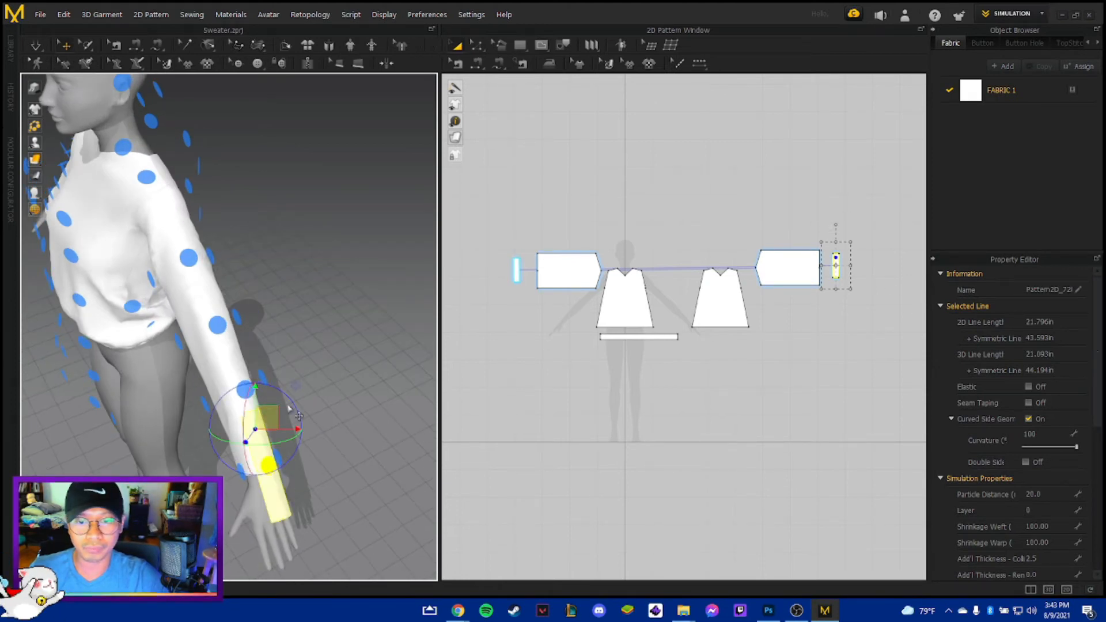
Rotate the left cuff in 3D so it lies across the wrist at the end of the sleeve.
{"action": "left_click_drag", "start_coordinate": [294, 404], "coordinate": [313, 465]}
{"action": "left_click", "coordinate": [334, 400]}
{"action": "middle_click_drag", "start_coordinate": [347, 407], "coordinate": [336, 298]}
{"action": "right_click_drag", "start_coordinate": [326, 406], "coordinate": [321, 383]}
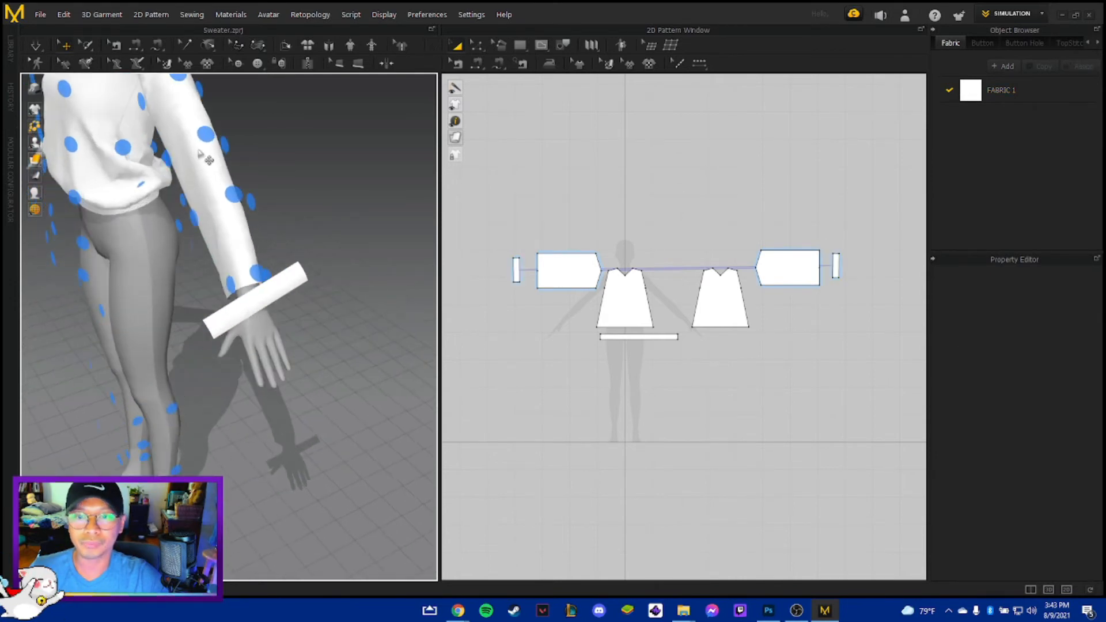
Sew the mirrored cuff's long inner edge to the left sleeve's wrist edge and start the simulation.
{"action": "left_click", "coordinate": [132, 58]}
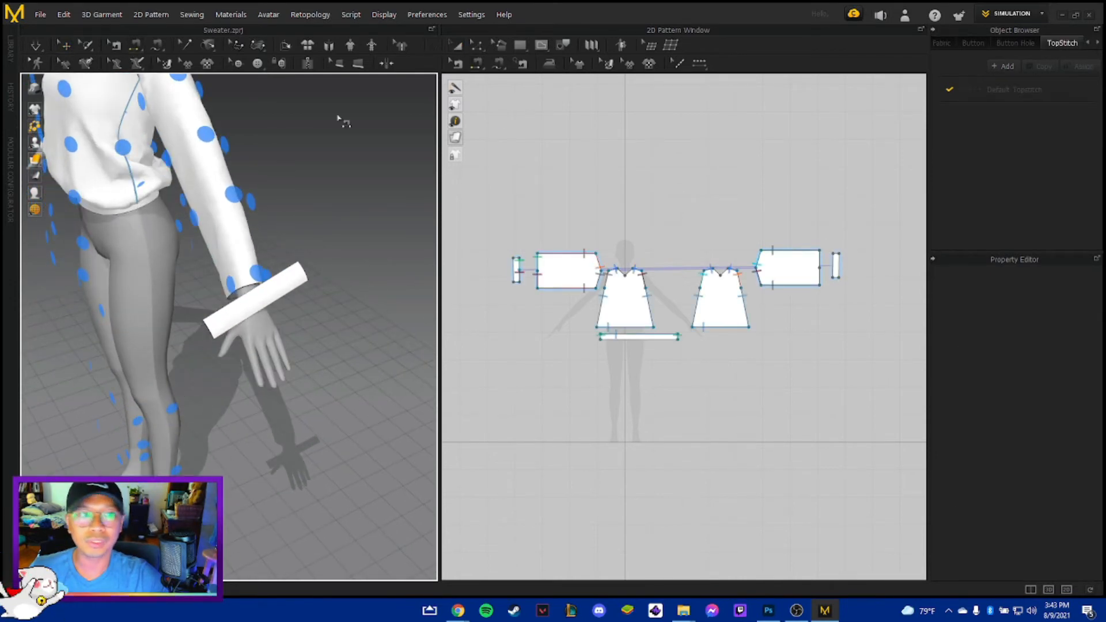
{"action": "left_click", "coordinate": [823, 276]}
{"action": "key", "text": "space"}
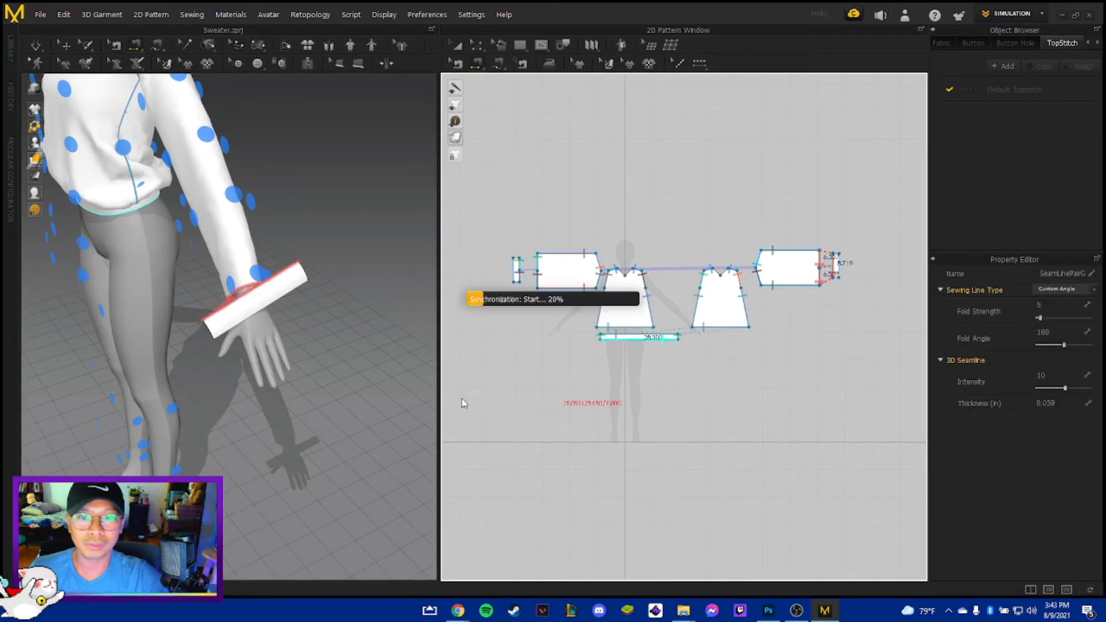
Pull the simulated left cuff and sleeve around the wrist until they drape neatly on the arm.
{"action": "left_click", "coordinate": [374, 287]}
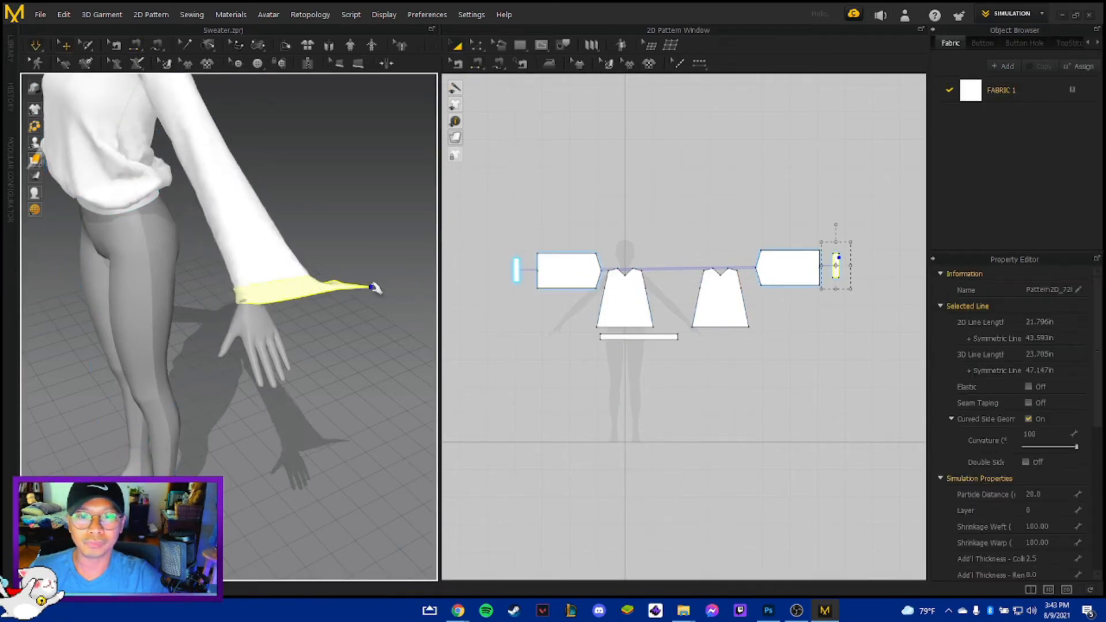
{"action": "right_click_drag", "start_coordinate": [375, 286], "coordinate": [242, 306]}
{"action": "right_click_drag", "start_coordinate": [351, 340], "coordinate": [427, 345]}
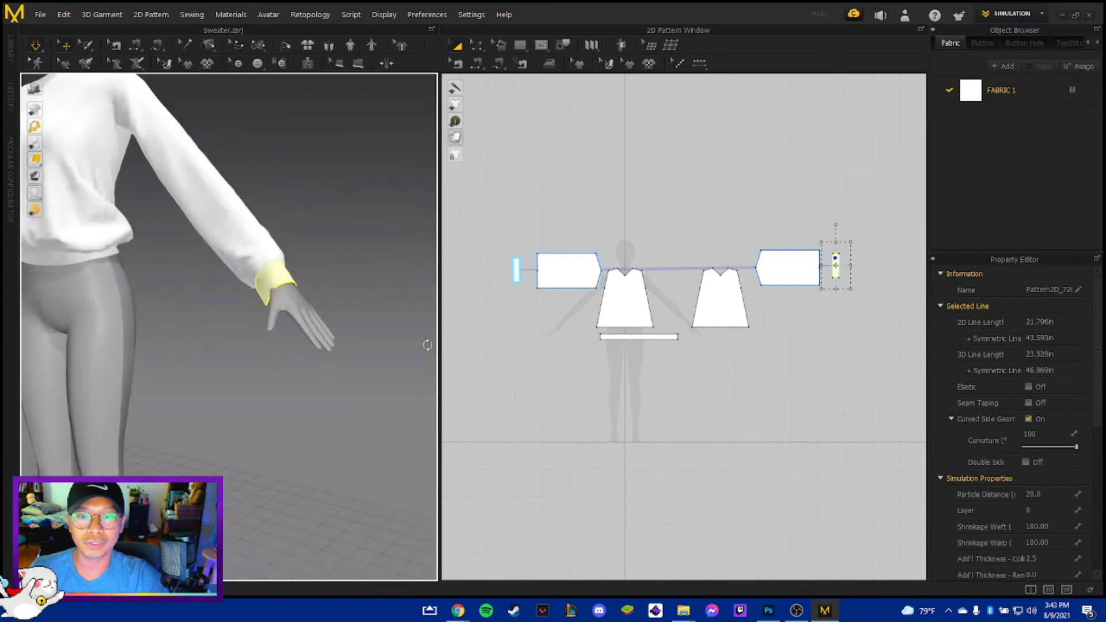
{"action": "left_click_drag", "start_coordinate": [251, 270], "coordinate": [213, 254]}
{"action": "scroll", "coordinate": [136, 348], "scroll_direction": "up", "scroll_amount": 2}
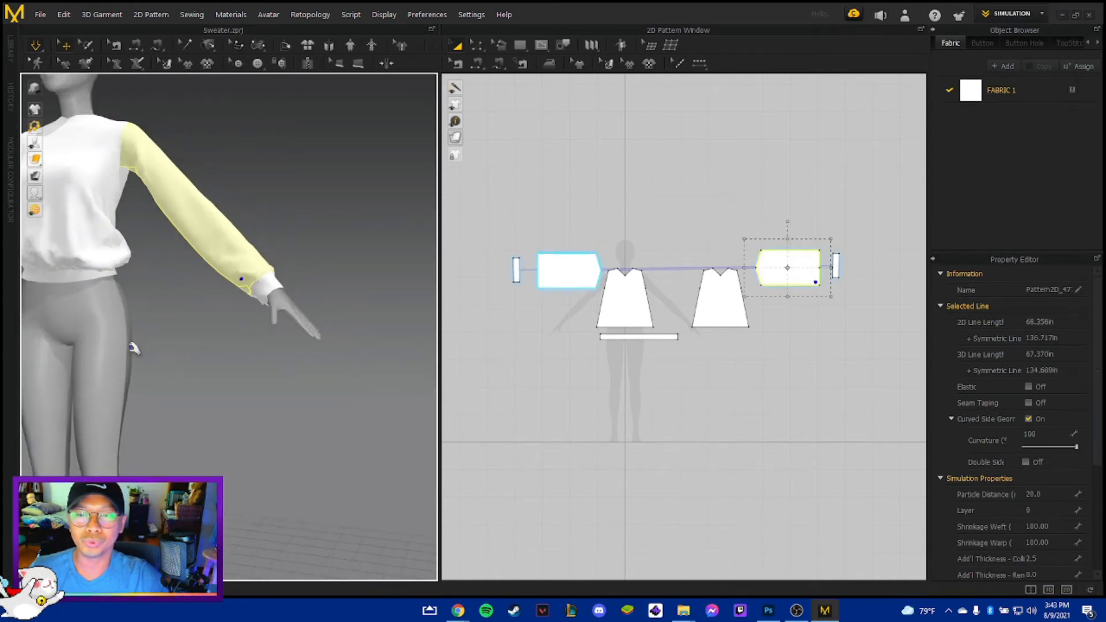
{"action": "middle_click_drag", "start_coordinate": [136, 348], "coordinate": [248, 435]}
{"action": "right_click_drag", "start_coordinate": [248, 435], "coordinate": [292, 370]}
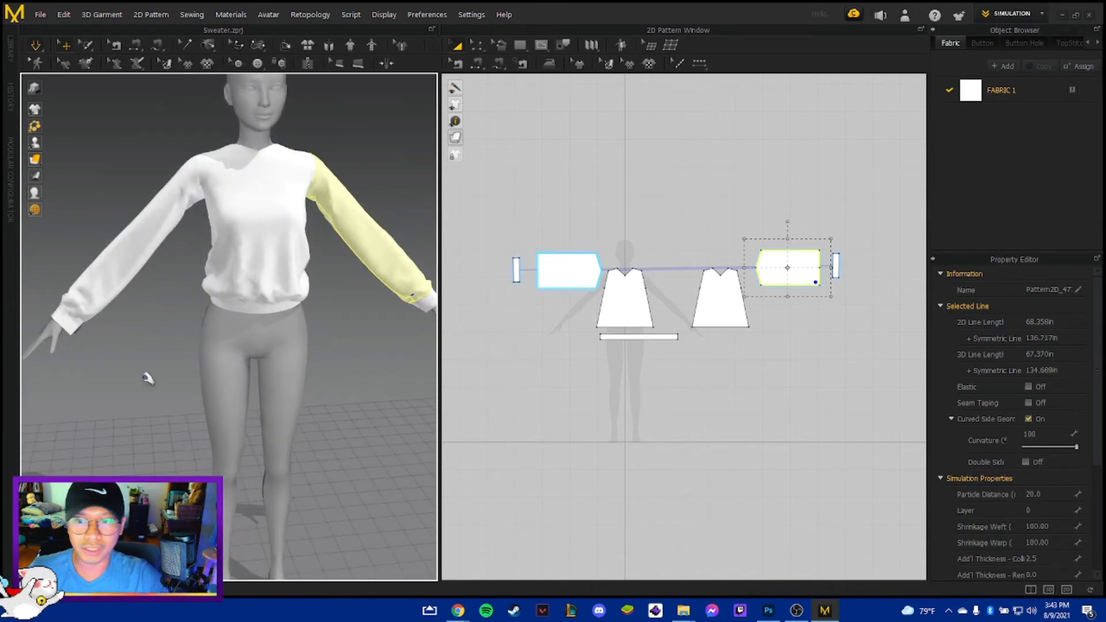
Shorten the linked cuff patterns to an outline of about 18.13 in and pull the right sleeve and cuff back down to the wrist.
{"action": "scroll", "coordinate": [513, 291], "scroll_direction": "up", "scroll_amount": 4}
{"action": "left_click", "coordinate": [517, 228]}
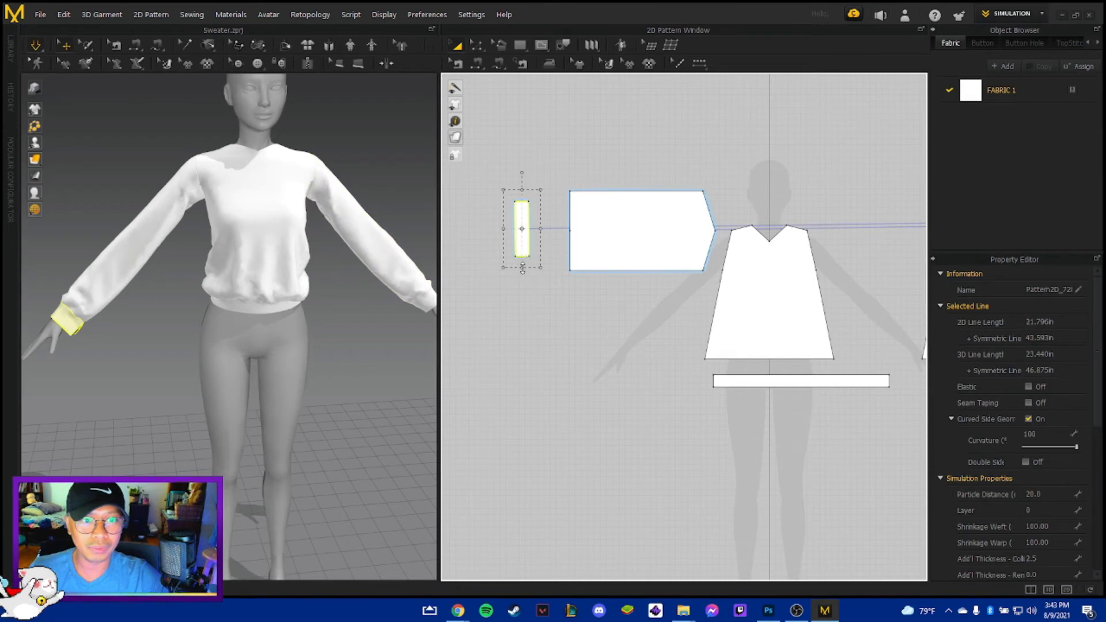
{"action": "left_click_drag", "start_coordinate": [521, 268], "coordinate": [521, 256]}
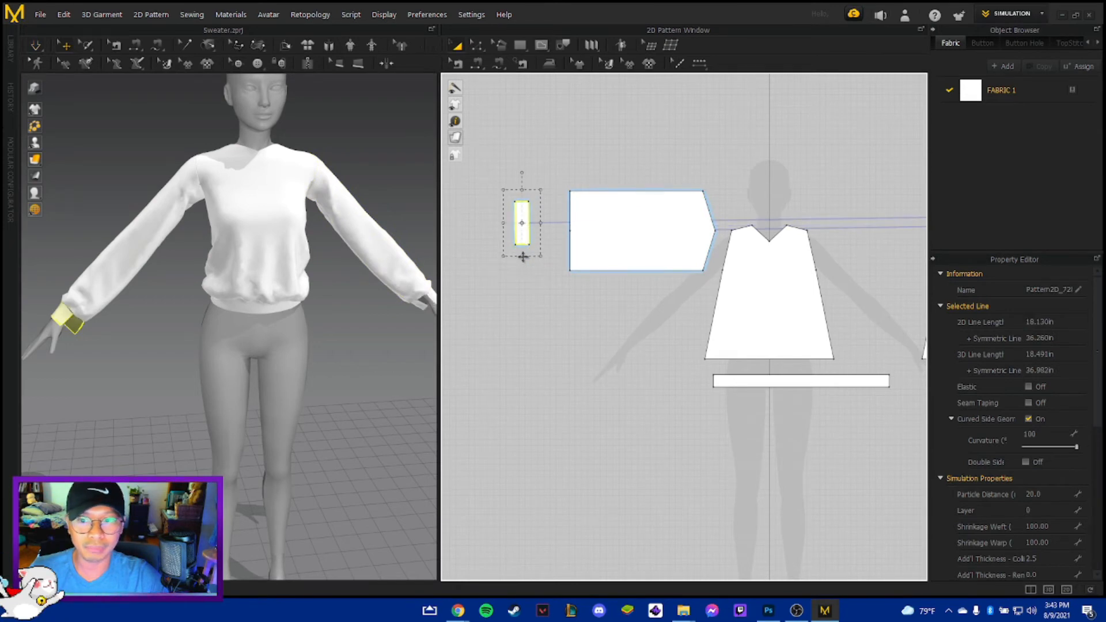
{"action": "left_click", "coordinate": [124, 257]}
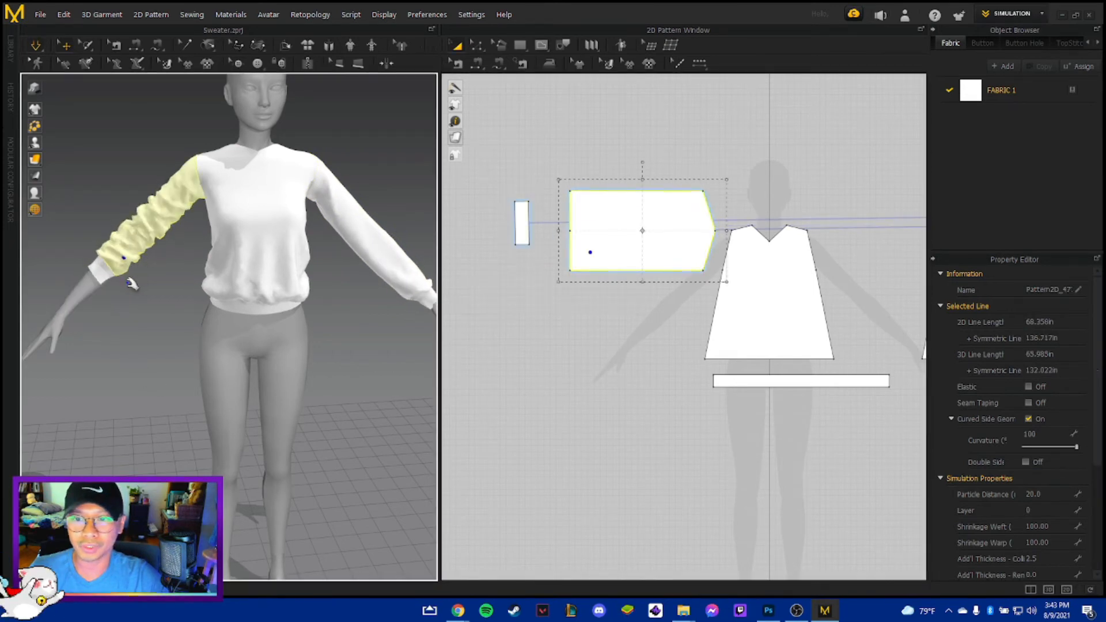
{"action": "left_click_drag", "start_coordinate": [108, 277], "coordinate": [105, 304]}
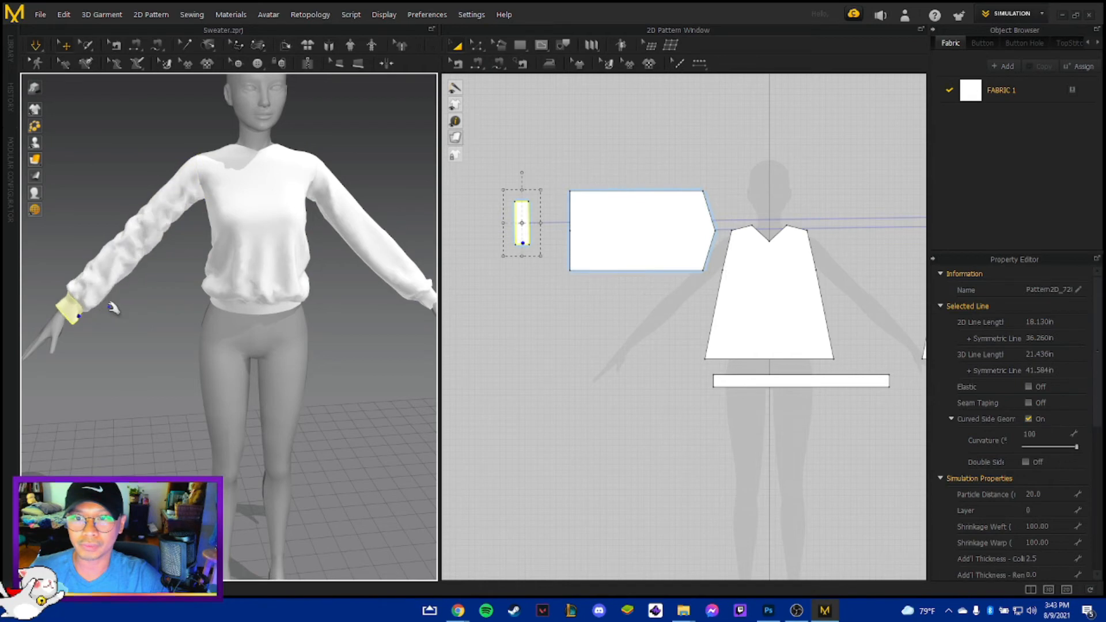
Sew the two short ends of the right cuff together so it closes around the wrist.
{"action": "left_click", "coordinate": [136, 46]}
{"action": "left_click", "coordinate": [532, 201]}
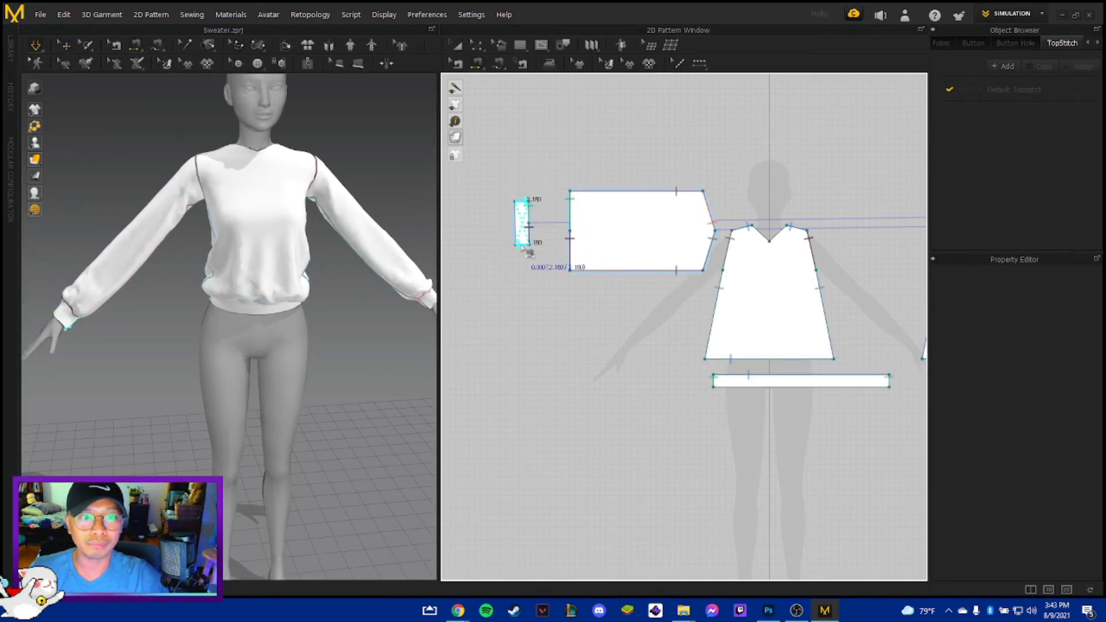
{"action": "left_click", "coordinate": [529, 247]}
{"action": "key", "text": "a"}
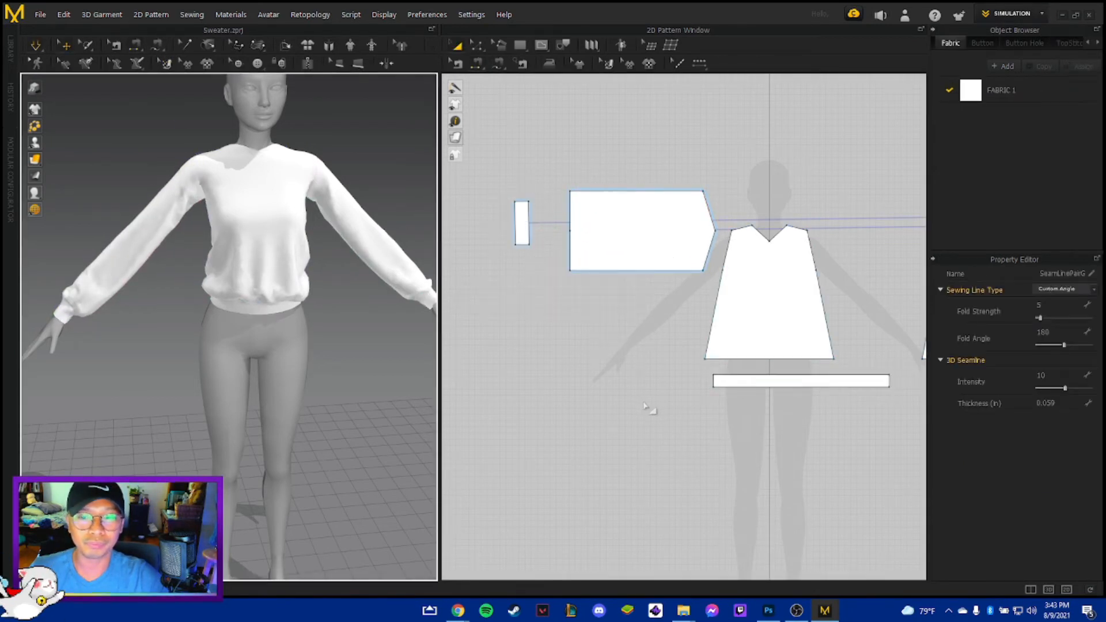
Sew the two short ends of the mirrored left cuff together to close it around the wrist.
{"action": "middle_click_drag", "start_coordinate": [650, 408], "coordinate": [447, 395]}
{"action": "middle_click_drag", "start_coordinate": [832, 273], "coordinate": [547, 261]}
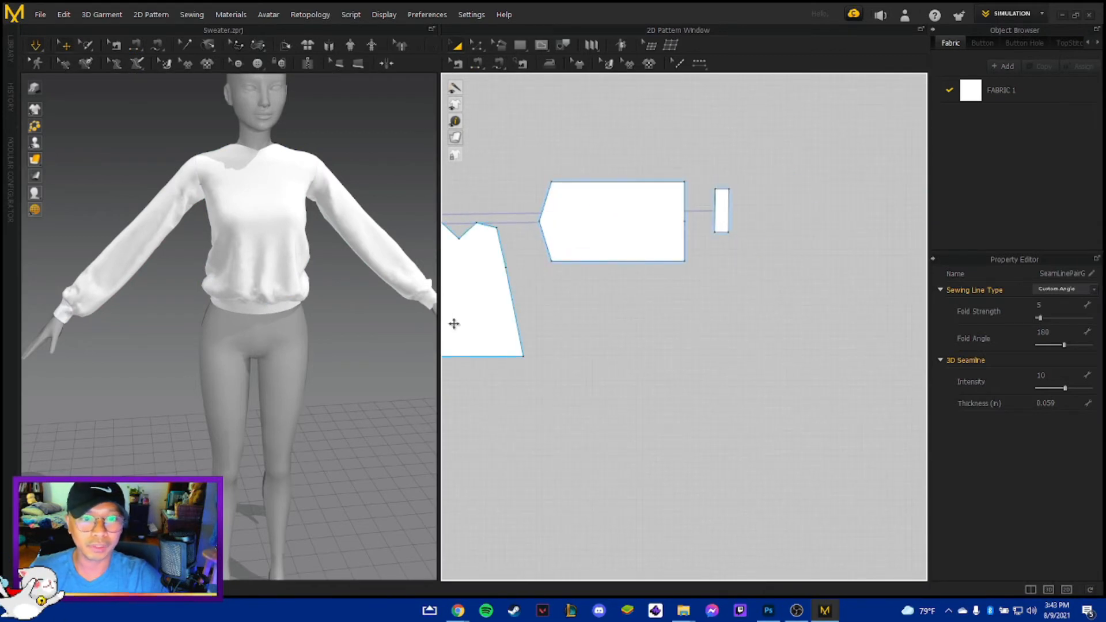
{"action": "middle_click_drag", "start_coordinate": [417, 323], "coordinate": [406, 321]}
{"action": "right_click_drag", "start_coordinate": [407, 320], "coordinate": [430, 276]}
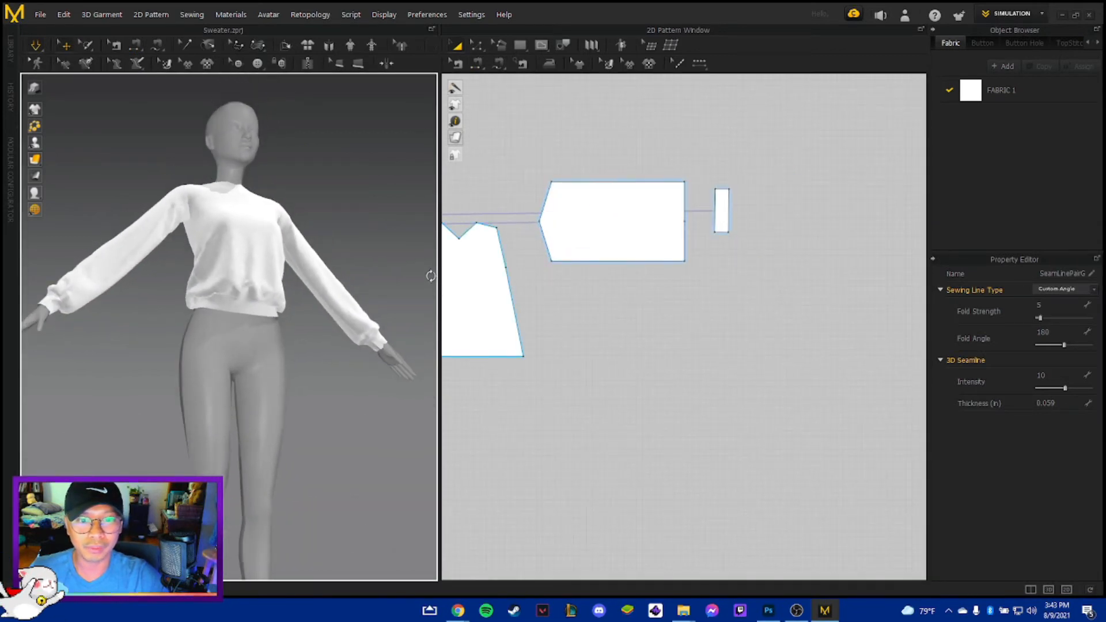
{"action": "left_click", "coordinate": [86, 64]}
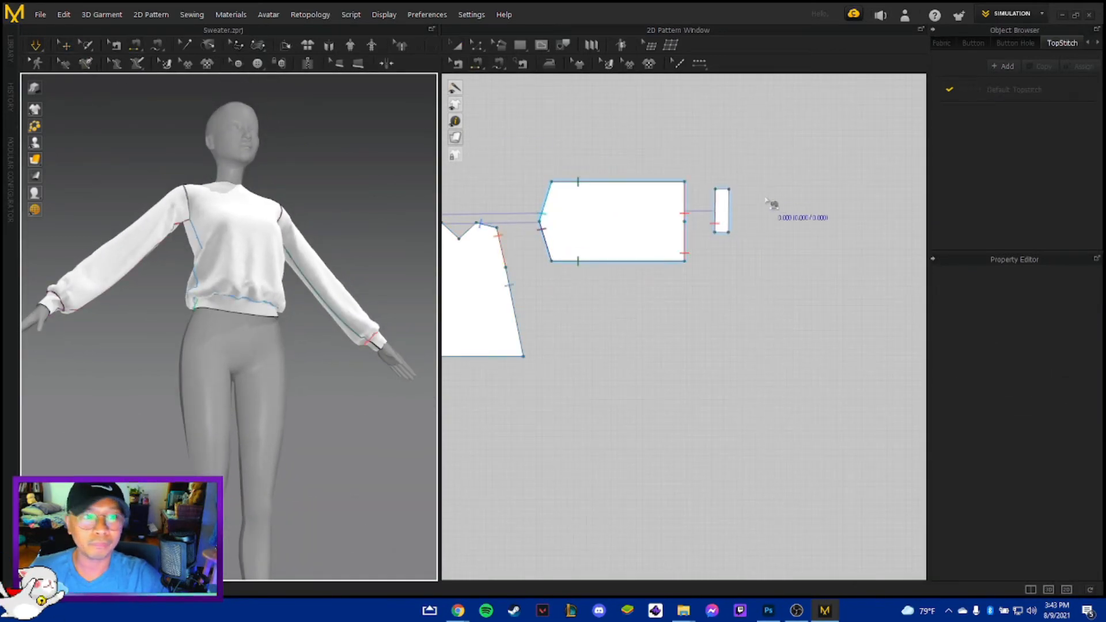
{"action": "left_click", "coordinate": [729, 231]}
{"action": "key", "text": "a"}
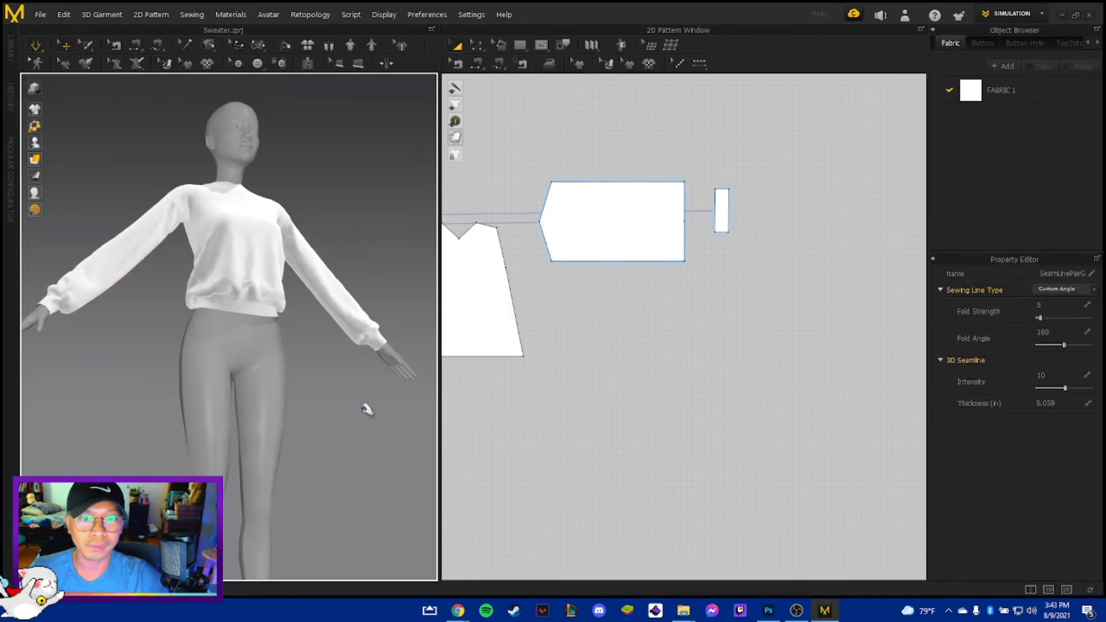
Raise the centre neckline point of the back bodice pattern to make its V-shaped neckline shallower.
{"action": "right_click_drag", "start_coordinate": [366, 409], "coordinate": [340, 346]}
{"action": "left_click", "coordinate": [252, 223]}
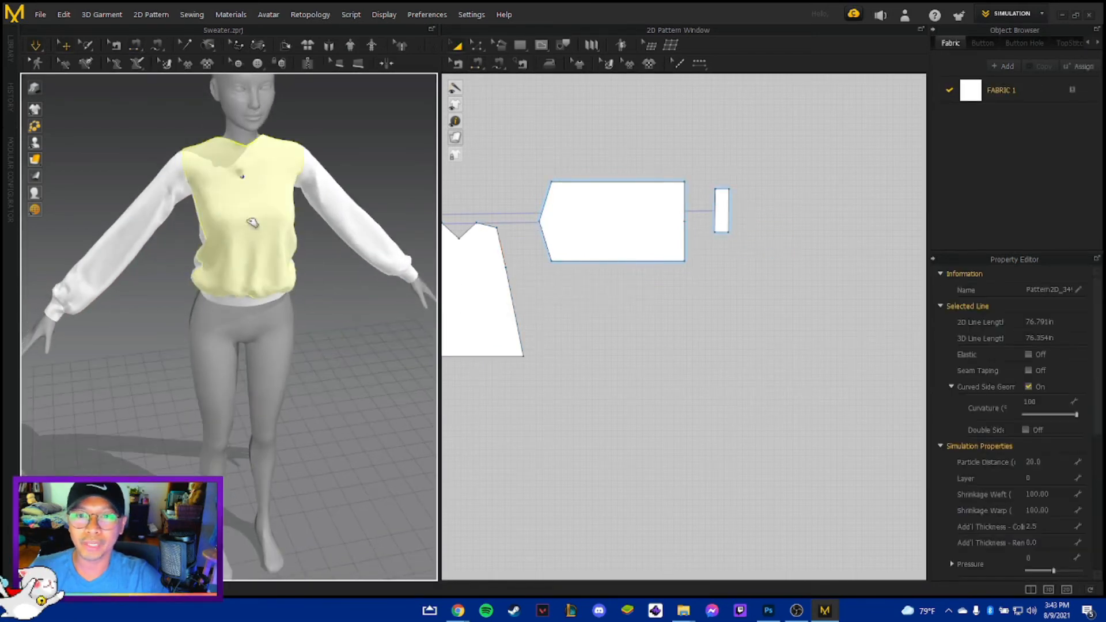
{"action": "left_click", "coordinate": [266, 223]}
{"action": "middle_click_drag", "start_coordinate": [612, 367], "coordinate": [789, 357]}
{"action": "scroll", "coordinate": [651, 331], "scroll_direction": "down", "scroll_amount": 2}
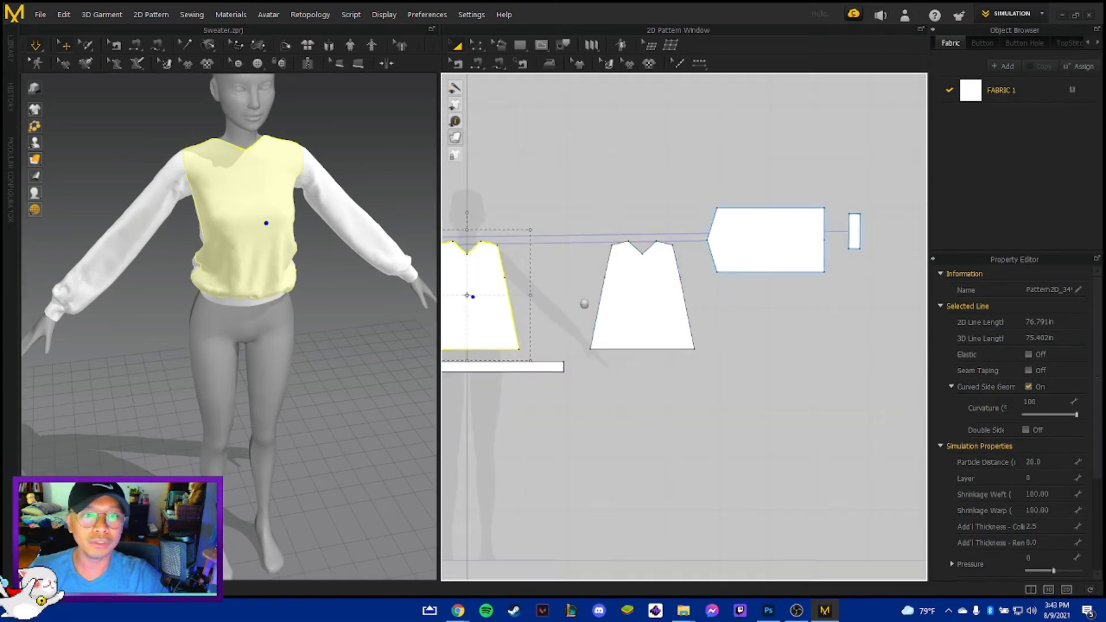
{"action": "middle_click_drag", "start_coordinate": [584, 303], "coordinate": [611, 301]}
{"action": "scroll", "coordinate": [645, 299], "scroll_direction": "up", "scroll_amount": 2}
{"action": "mouse_move", "coordinate": [241, 196]}
{"action": "left_mouse_down"}
{"action": "mouse_move", "coordinate": [242, 269]}
{"action": "mouse_move", "coordinate": [240, 196]}
{"action": "left_mouse_up"}
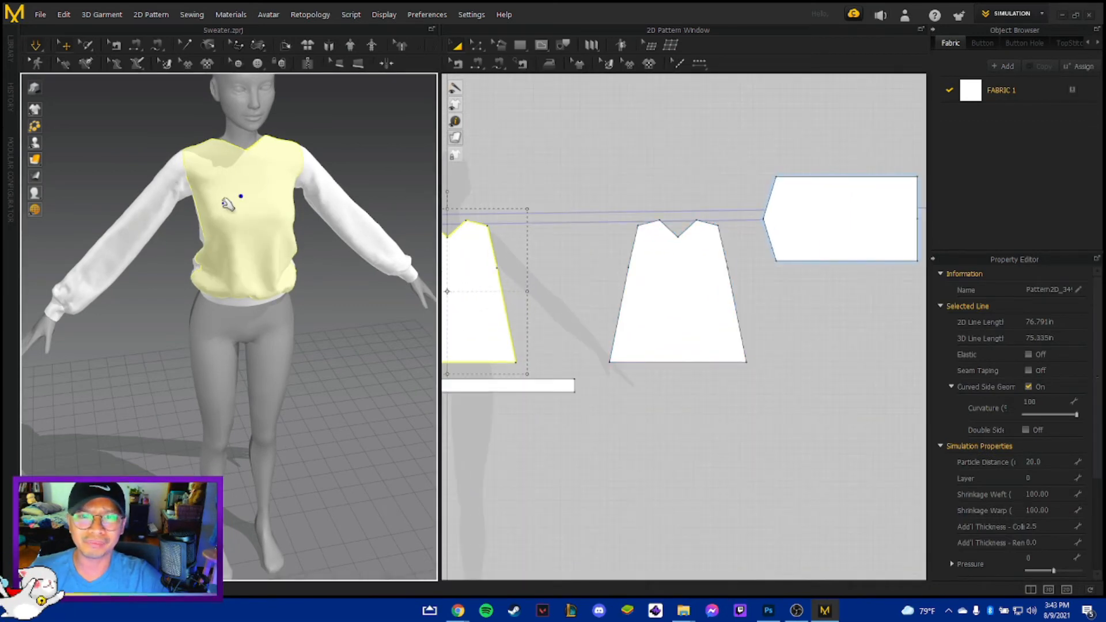
{"action": "right_click_drag", "start_coordinate": [227, 204], "coordinate": [365, 223]}
{"action": "left_click", "coordinate": [181, 208]}
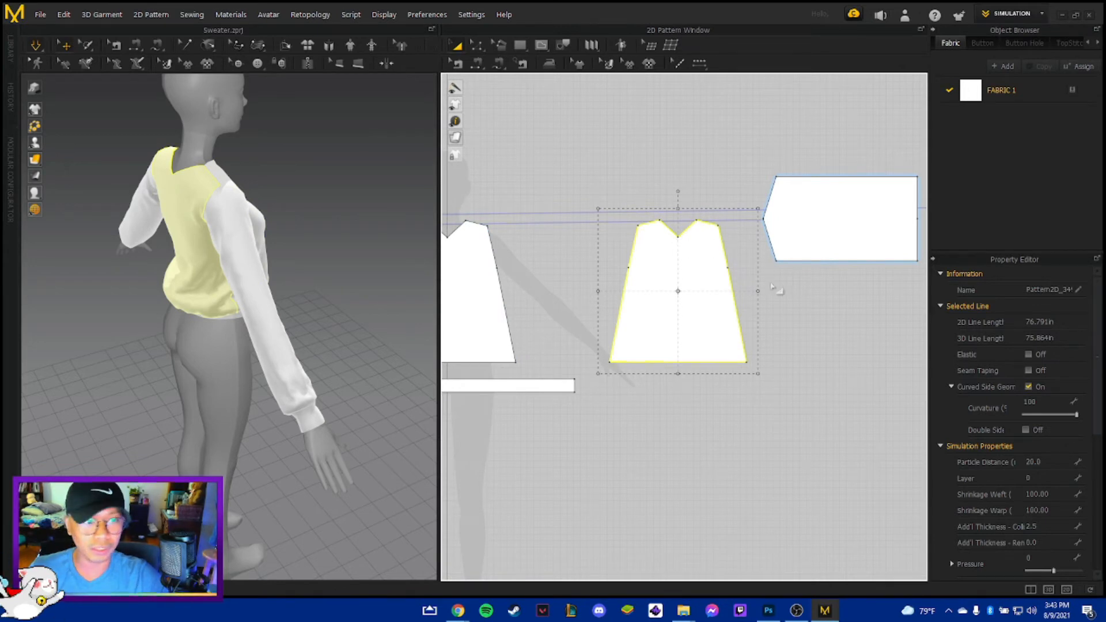
{"action": "left_click_drag", "start_coordinate": [686, 247], "coordinate": [688, 237]}
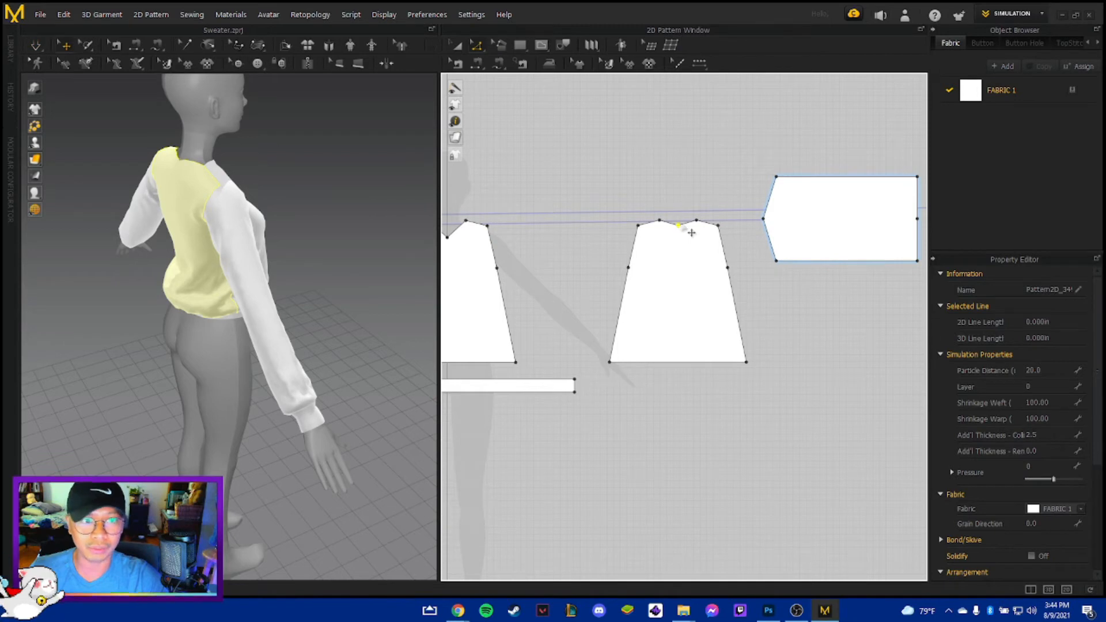
Try to bend one half of the back neckline into a curve, and undo it.
{"action": "scroll", "coordinate": [691, 232], "scroll_direction": "up", "scroll_amount": 6}
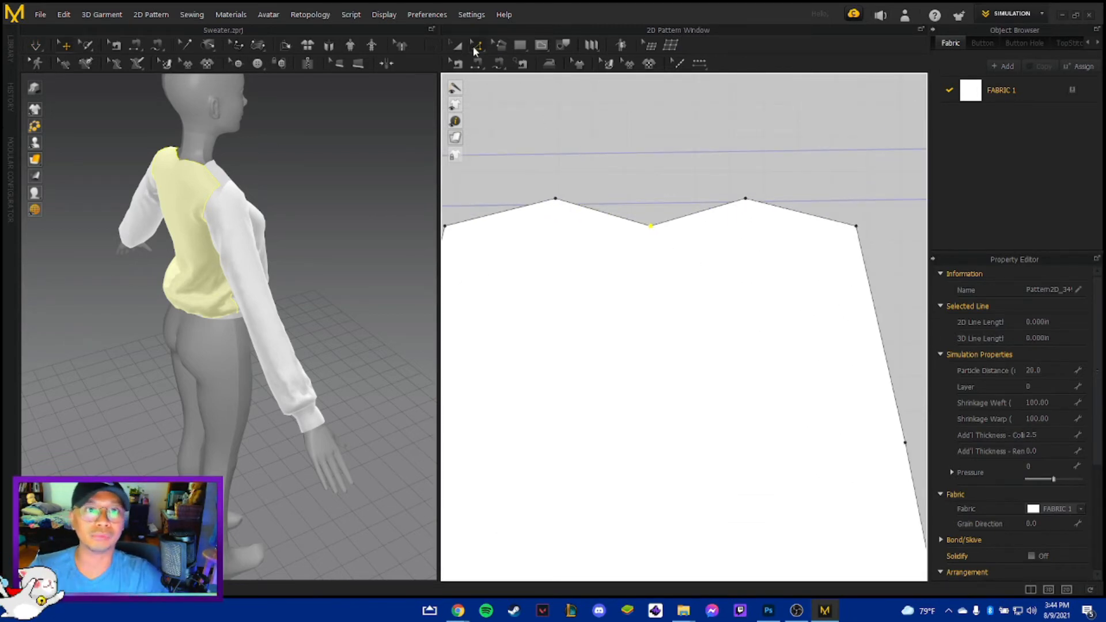
{"action": "left_click", "coordinate": [476, 46]}
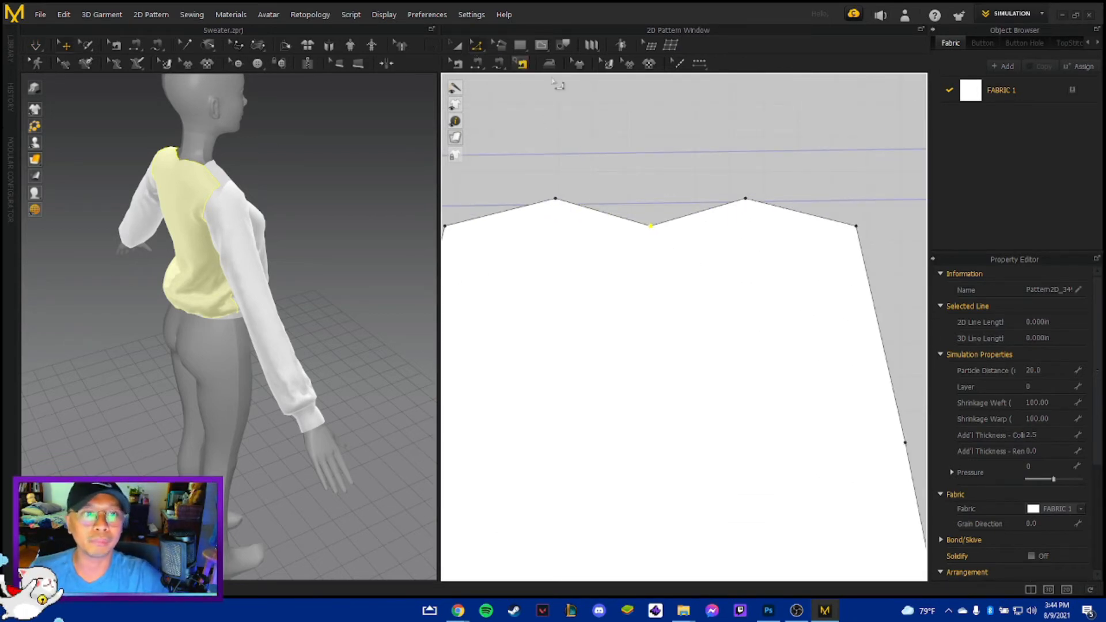
{"action": "left_click", "coordinate": [691, 223]}
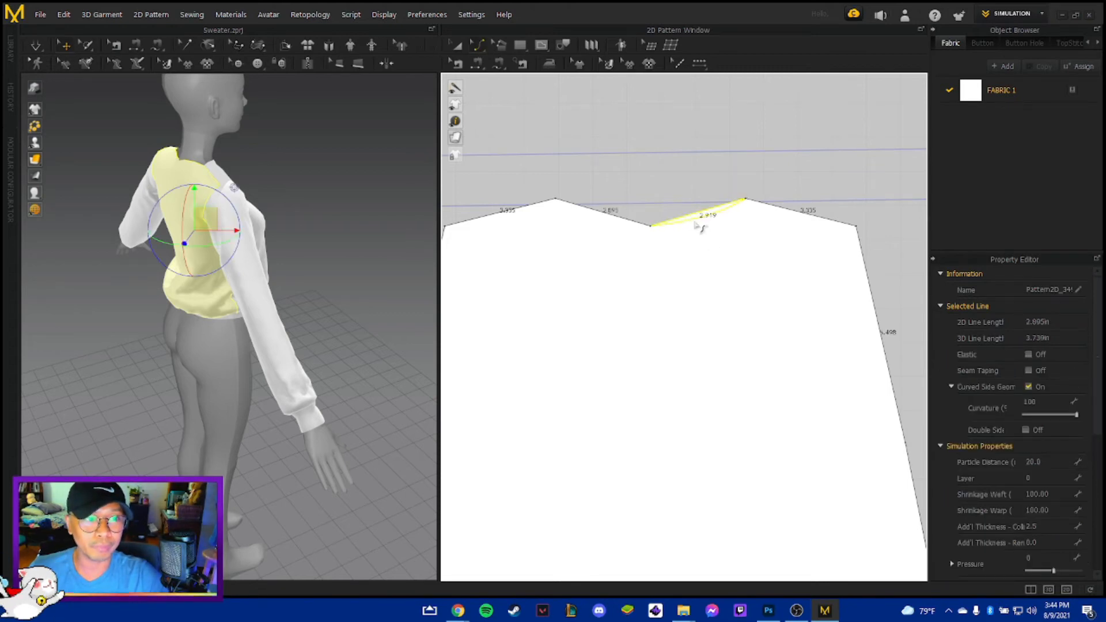
{"action": "left_click_drag", "start_coordinate": [708, 229], "coordinate": [689, 214]}
{"action": "key", "text": "ctrl+z"}
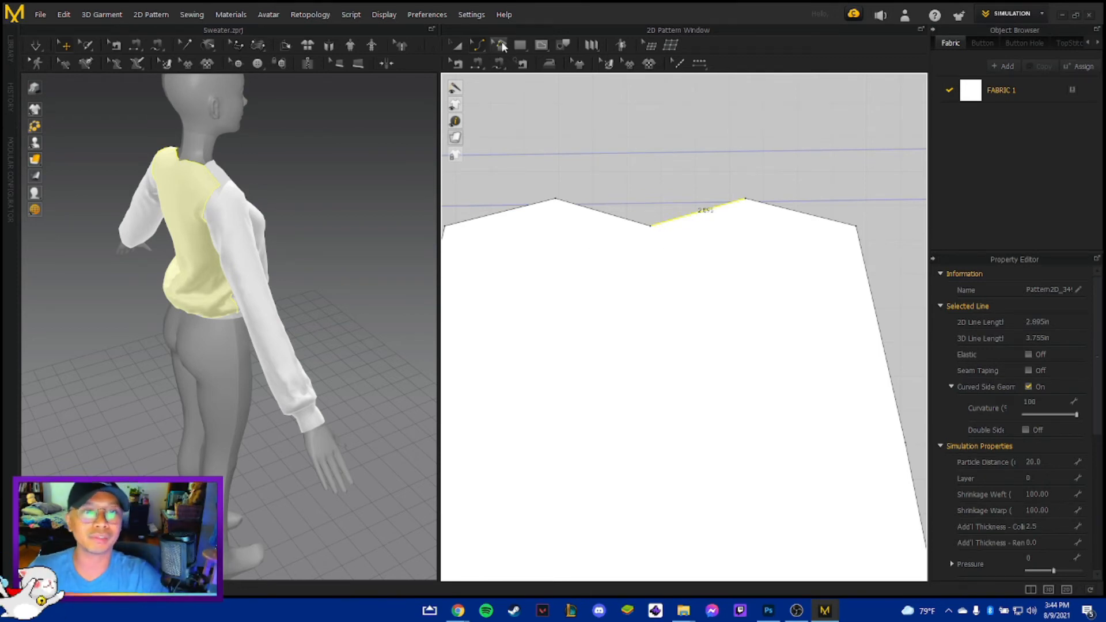
Round the centre point of the back neckline with Smooth Curve and tug the simulated back piece in 3D.
{"action": "left_click", "coordinate": [477, 48]}
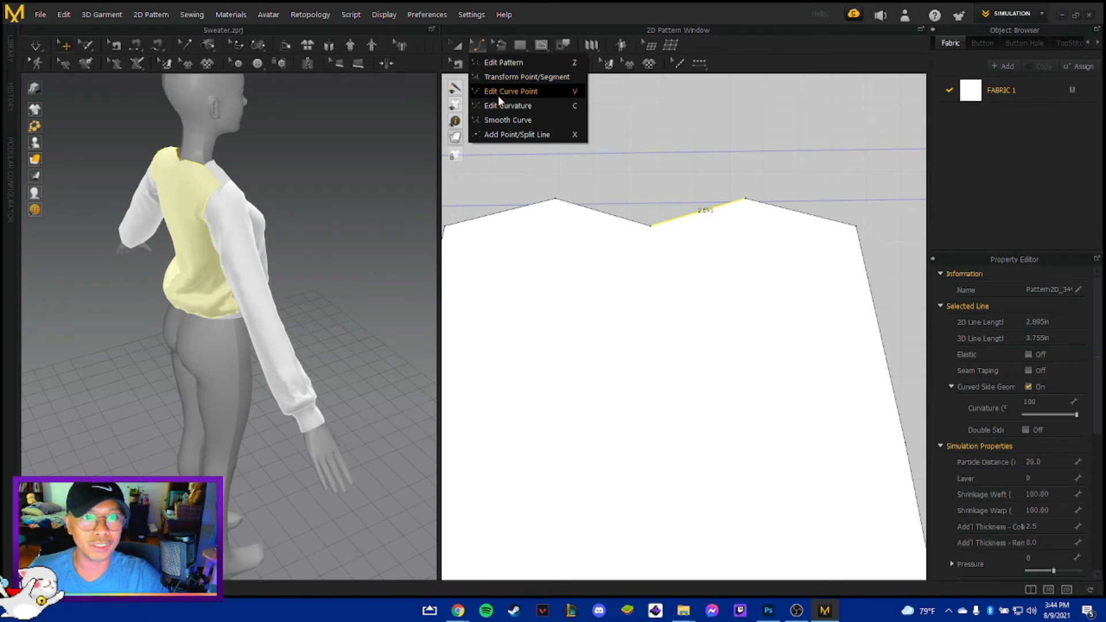
{"action": "left_click", "coordinate": [524, 120]}
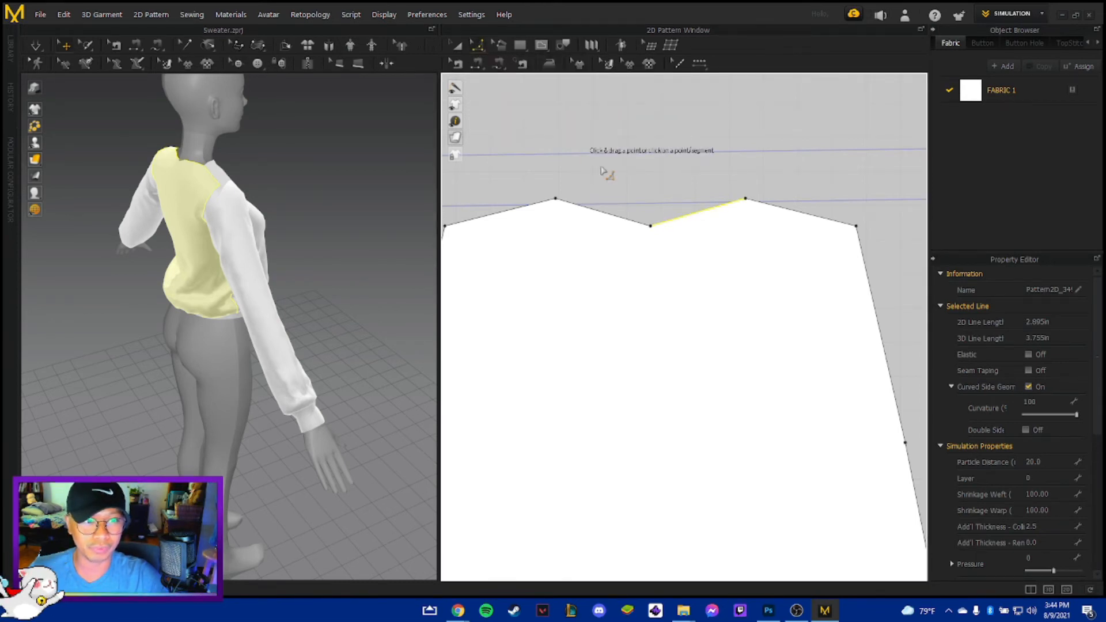
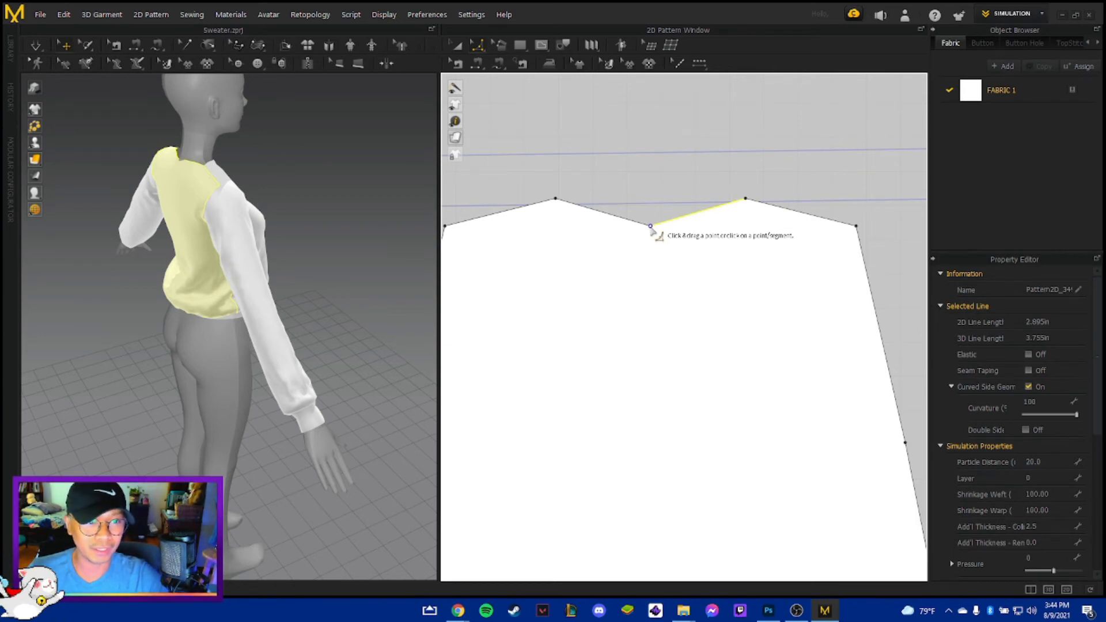
{"action": "left_click", "coordinate": [652, 226]}
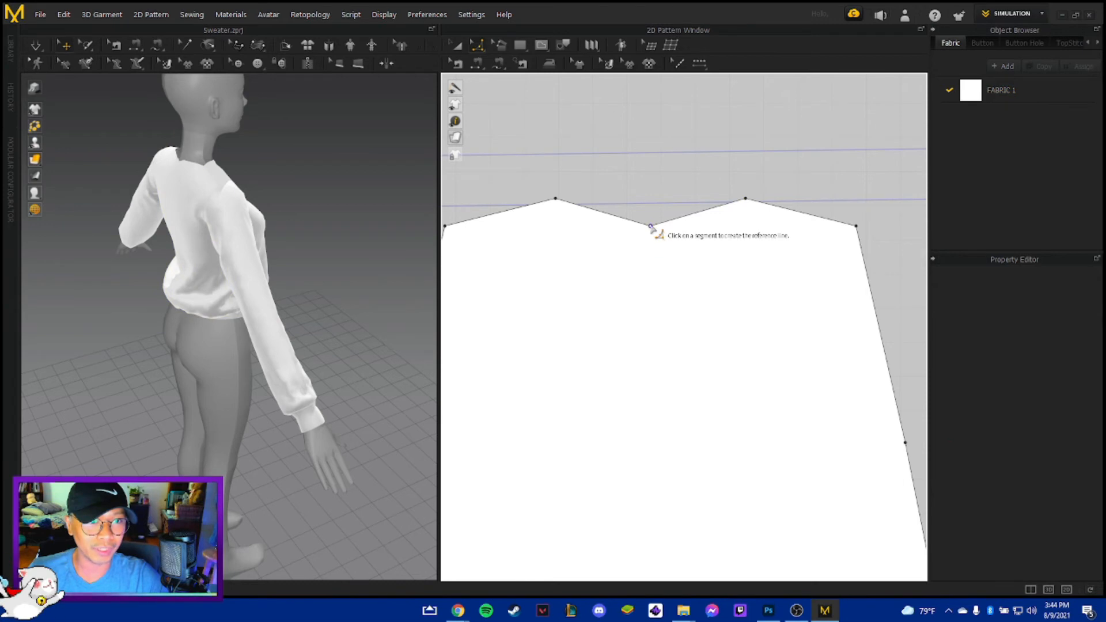
{"action": "left_click", "coordinate": [651, 226]}
{"action": "left_click", "coordinate": [653, 242]}
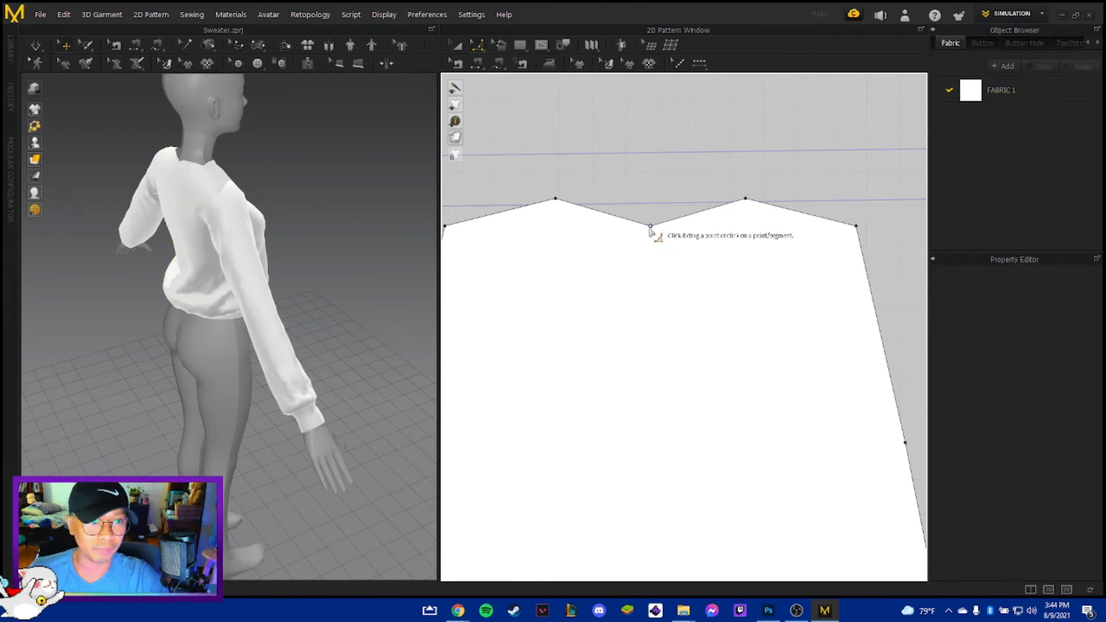
{"action": "left_click_drag", "start_coordinate": [650, 214], "coordinate": [654, 180]}
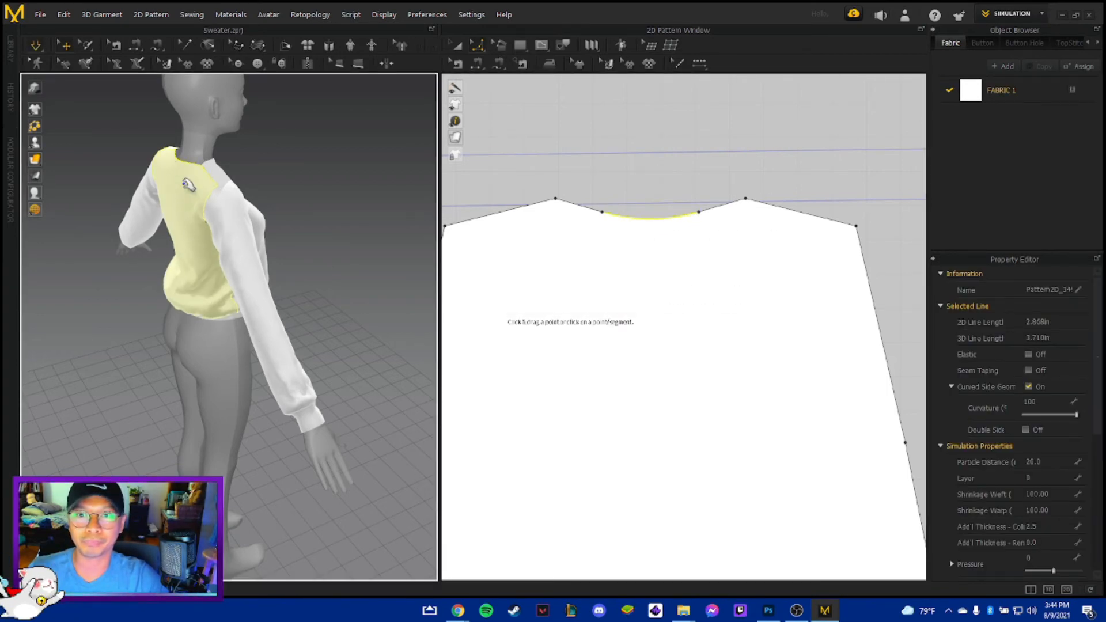
{"action": "left_click_drag", "start_coordinate": [181, 196], "coordinate": [129, 199]}
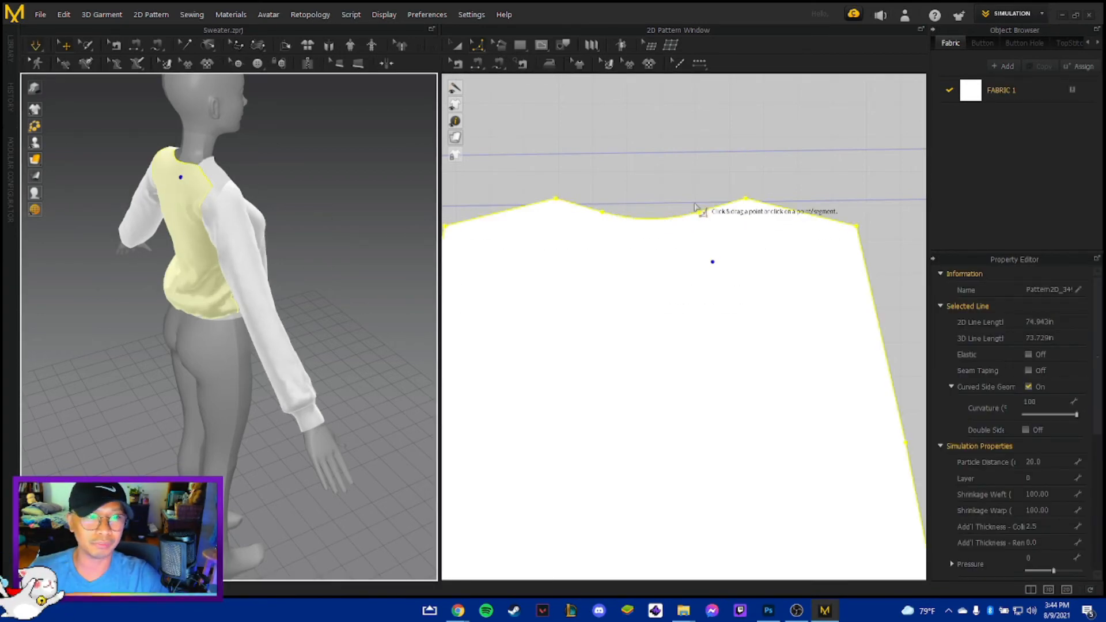
{"action": "left_click", "coordinate": [478, 202]}
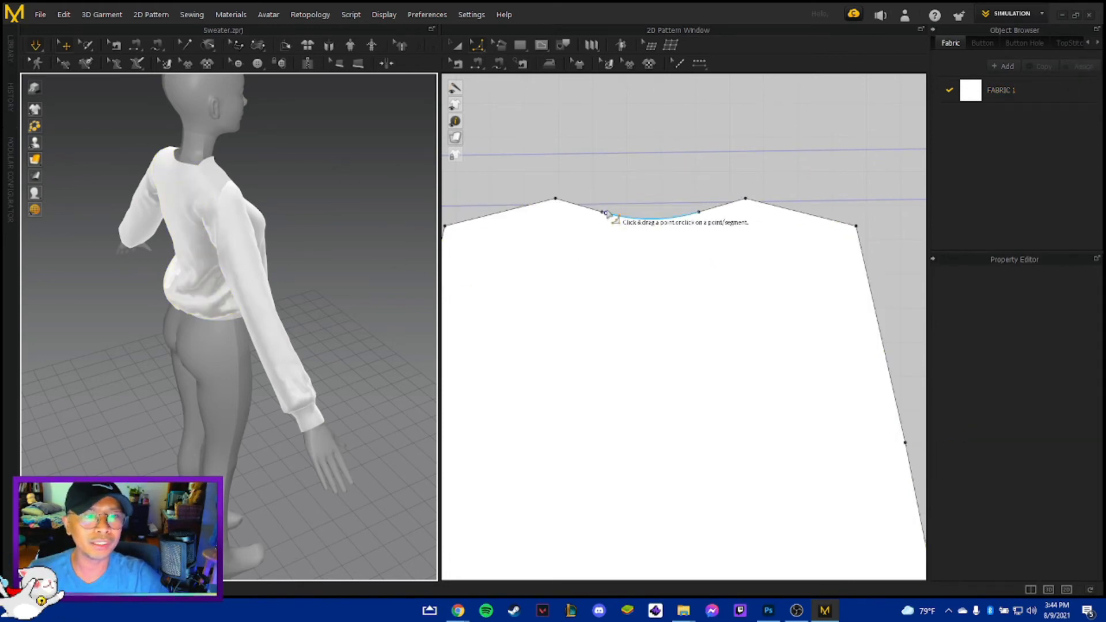
Lower the centre neckline point of the front bodice pattern to form a deeper V.
{"action": "right_click_drag", "start_coordinate": [385, 268], "coordinate": [256, 264]}
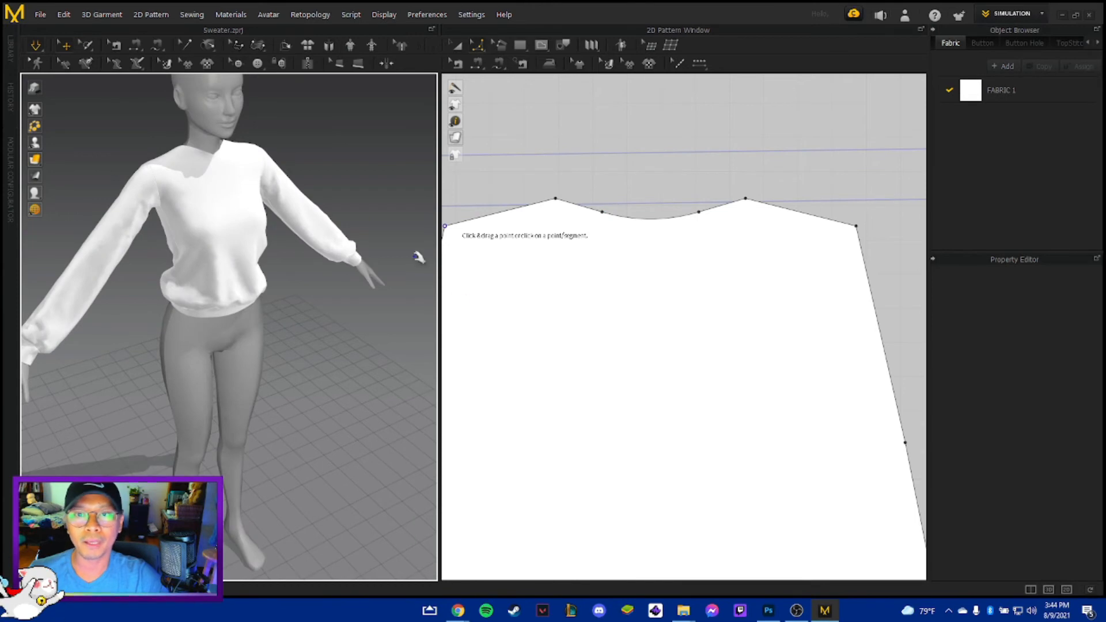
{"action": "right_click_drag", "start_coordinate": [418, 257], "coordinate": [432, 257]}
{"action": "middle_click_drag", "start_coordinate": [662, 375], "coordinate": [817, 327]}
{"action": "scroll", "coordinate": [816, 328], "scroll_direction": "up", "scroll_amount": 4}
{"action": "middle_click_drag", "start_coordinate": [541, 342], "coordinate": [797, 331]}
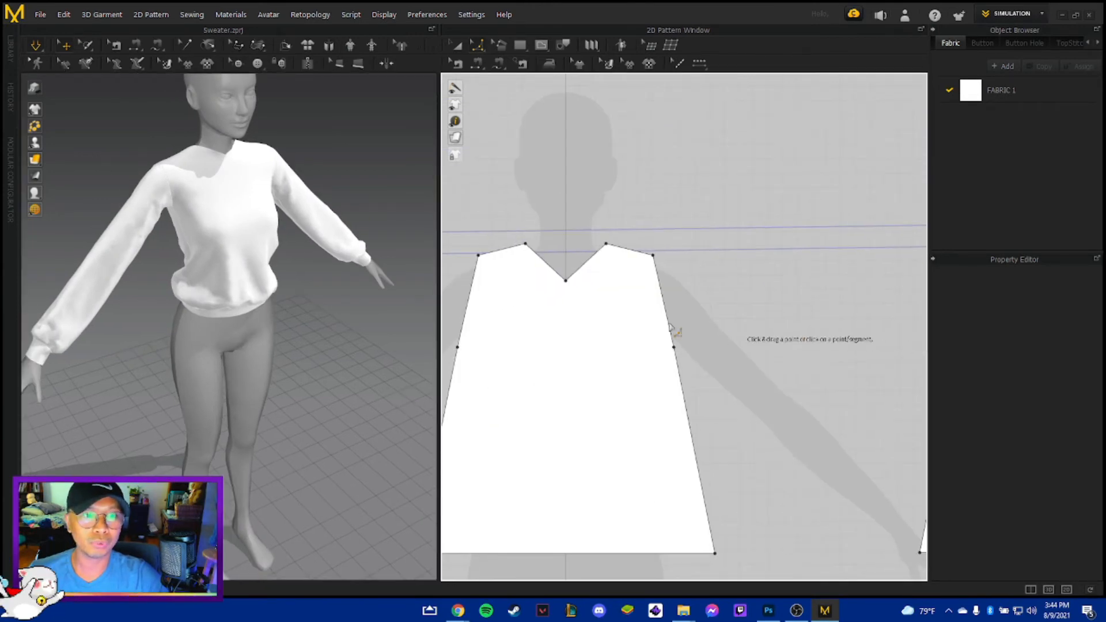
{"action": "left_click", "coordinate": [240, 189]}
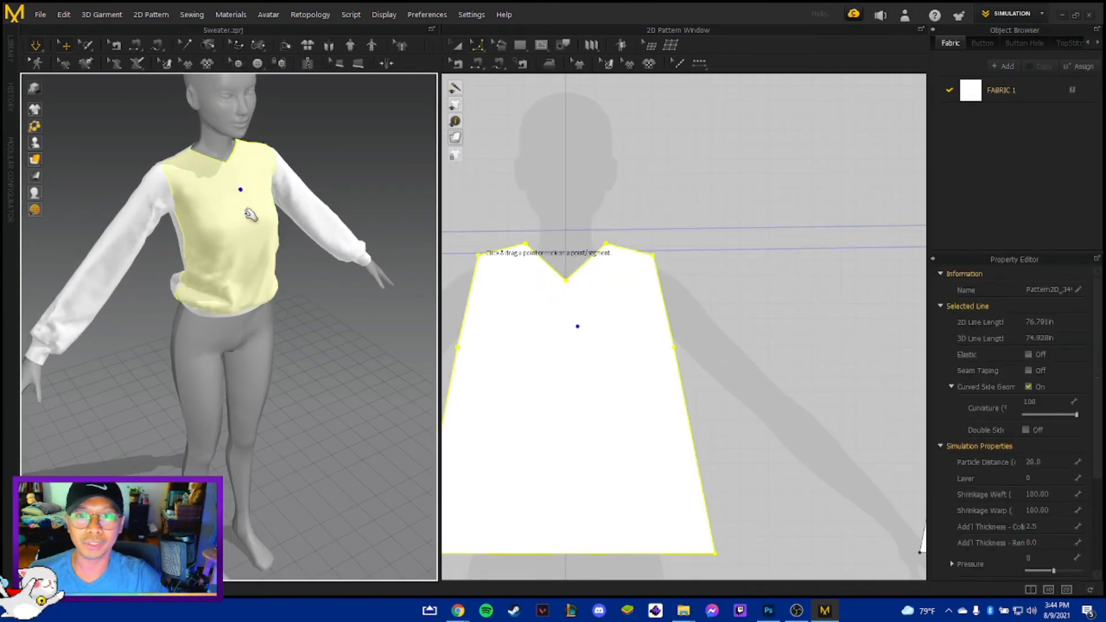
{"action": "left_click", "coordinate": [593, 328]}
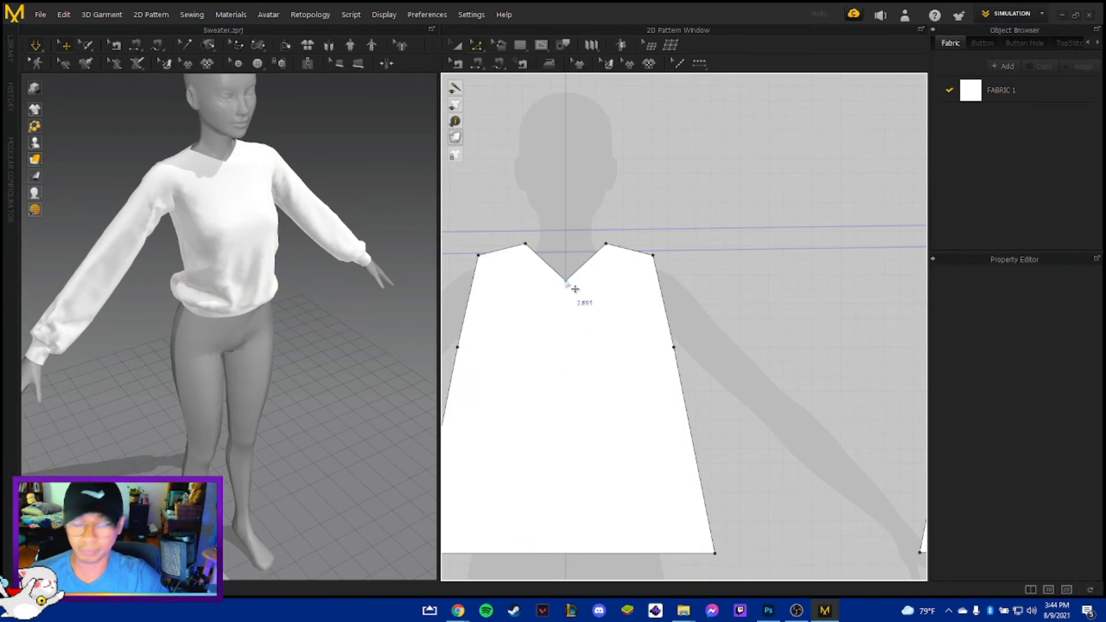
{"action": "left_click_drag", "start_coordinate": [575, 289], "coordinate": [573, 327]}
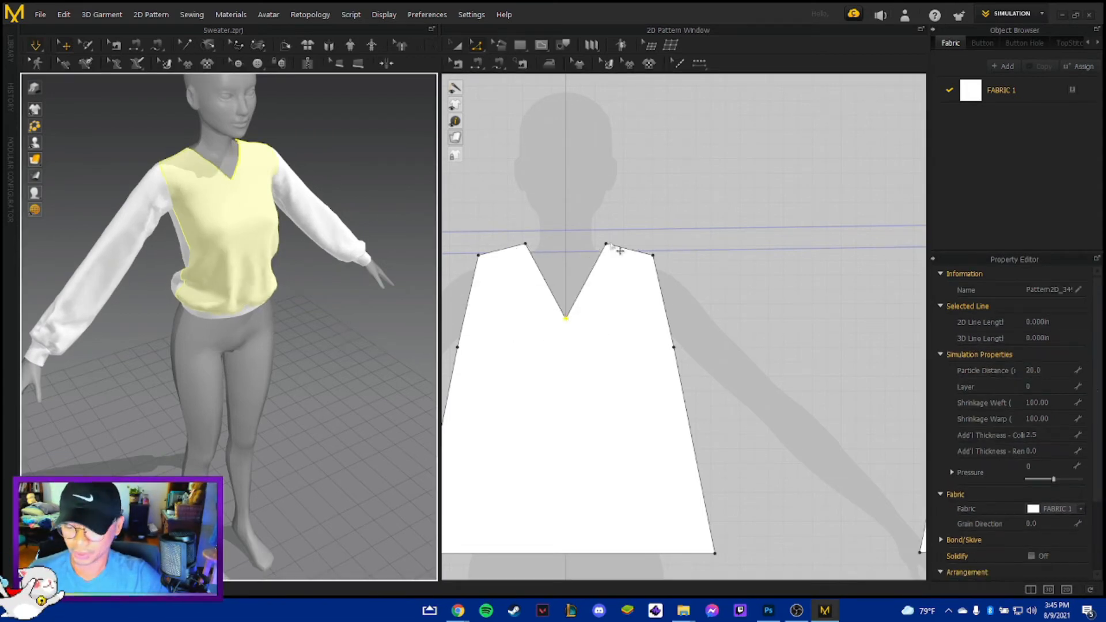
Round the point of the front V-neck with Smooth Curve to form a scooped neckline.
{"action": "key", "text": "2"}
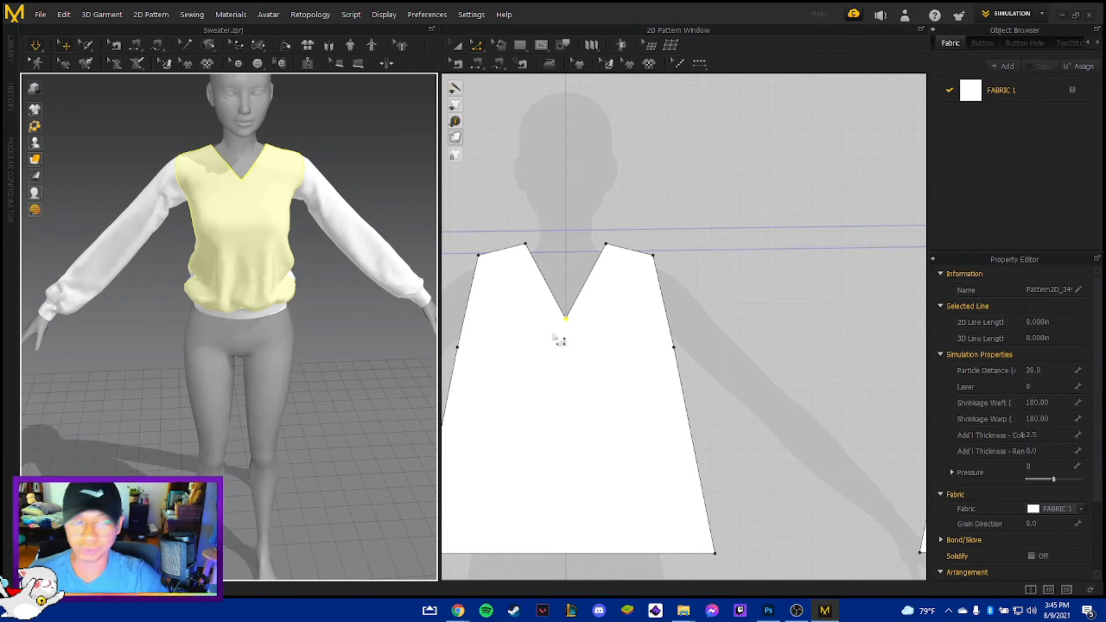
{"action": "left_click", "coordinate": [477, 47]}
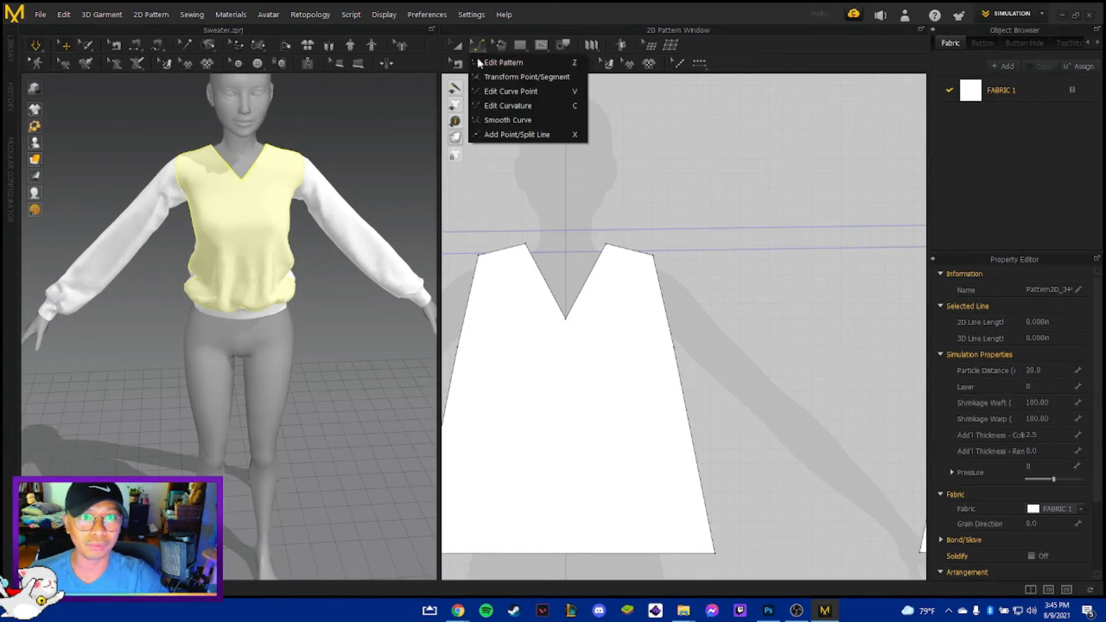
{"action": "left_click", "coordinate": [504, 119]}
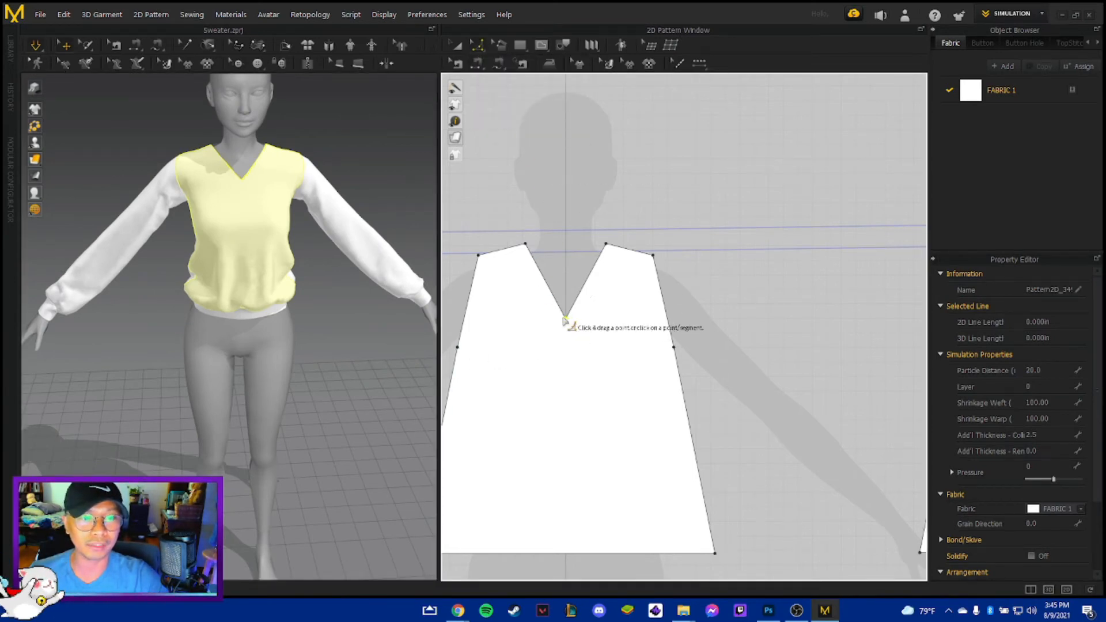
{"action": "left_click_drag", "start_coordinate": [566, 318], "coordinate": [570, 295]}
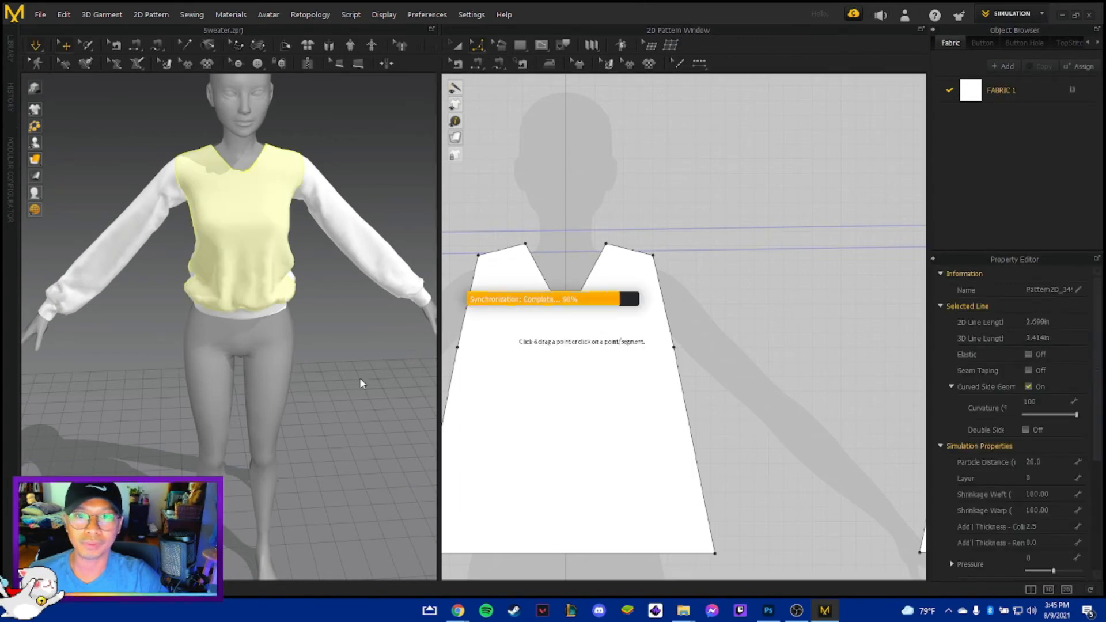
Examine the draped sweater from the side and back, and select the back bodice piece.
{"action": "right_click_drag", "start_coordinate": [304, 303], "coordinate": [223, 179]}
{"action": "left_click", "coordinate": [219, 197]}
{"action": "left_click", "coordinate": [288, 243]}
{"action": "right_click_drag", "start_coordinate": [306, 265], "coordinate": [288, 334]}
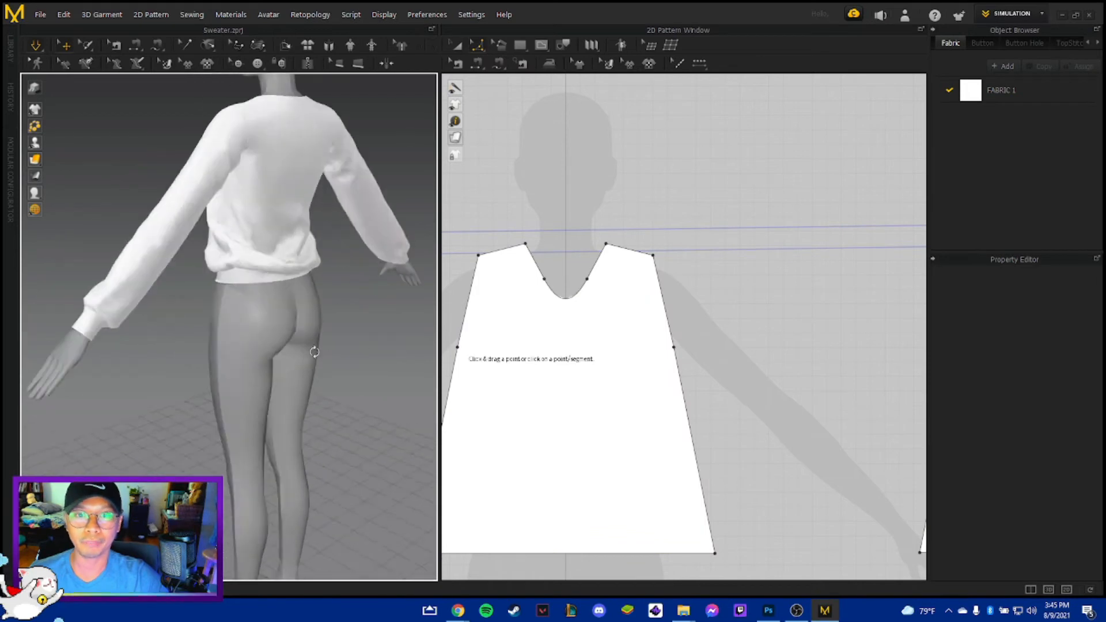
{"action": "right_click_drag", "start_coordinate": [314, 352], "coordinate": [336, 304]}
{"action": "middle_click_drag", "start_coordinate": [336, 303], "coordinate": [337, 417]}
{"action": "right_click_drag", "start_coordinate": [337, 417], "coordinate": [321, 395]}
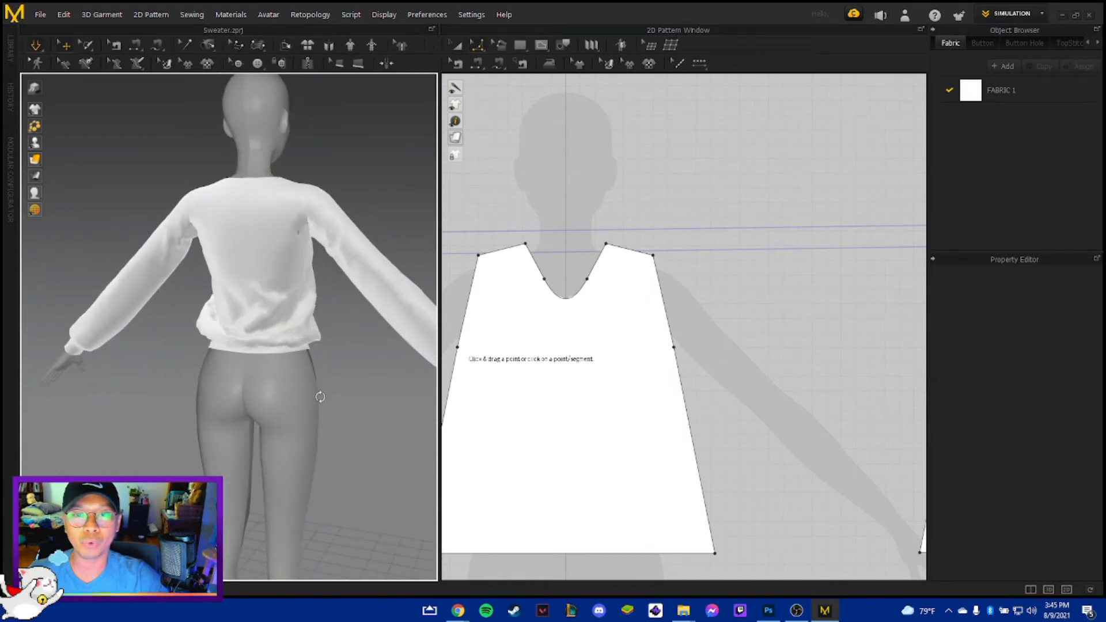
{"action": "left_click", "coordinate": [286, 244]}
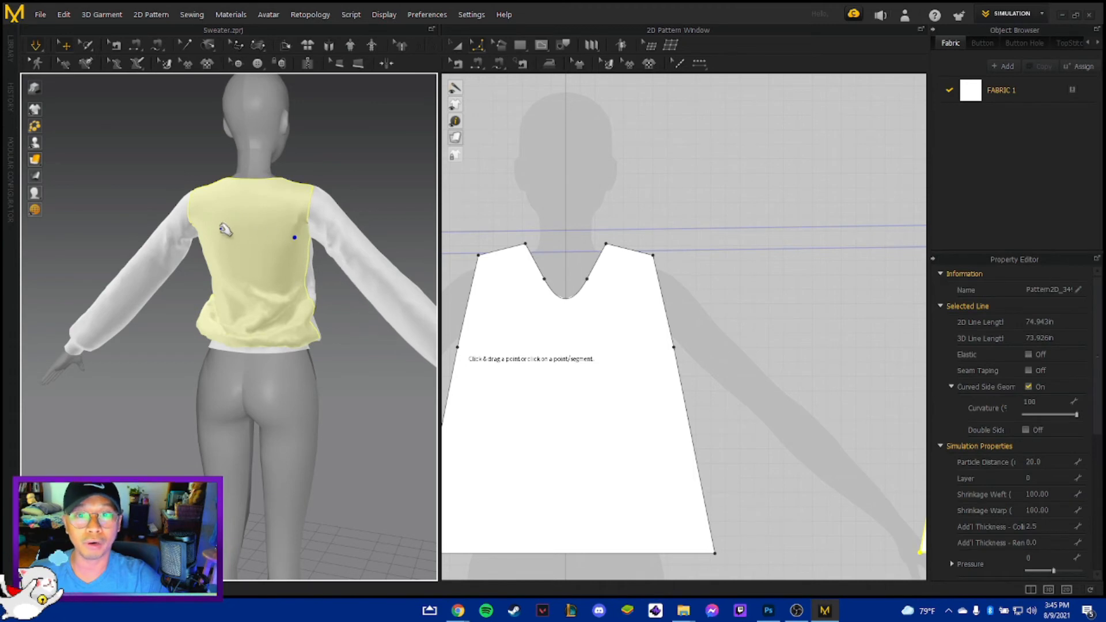
Tug the simulated right sleeve and back bodice fabric around the rear armhole seam in 3D to settle the folds.
{"action": "right_click_drag", "start_coordinate": [182, 270], "coordinate": [280, 234]}
{"action": "left_click", "coordinate": [300, 232]}
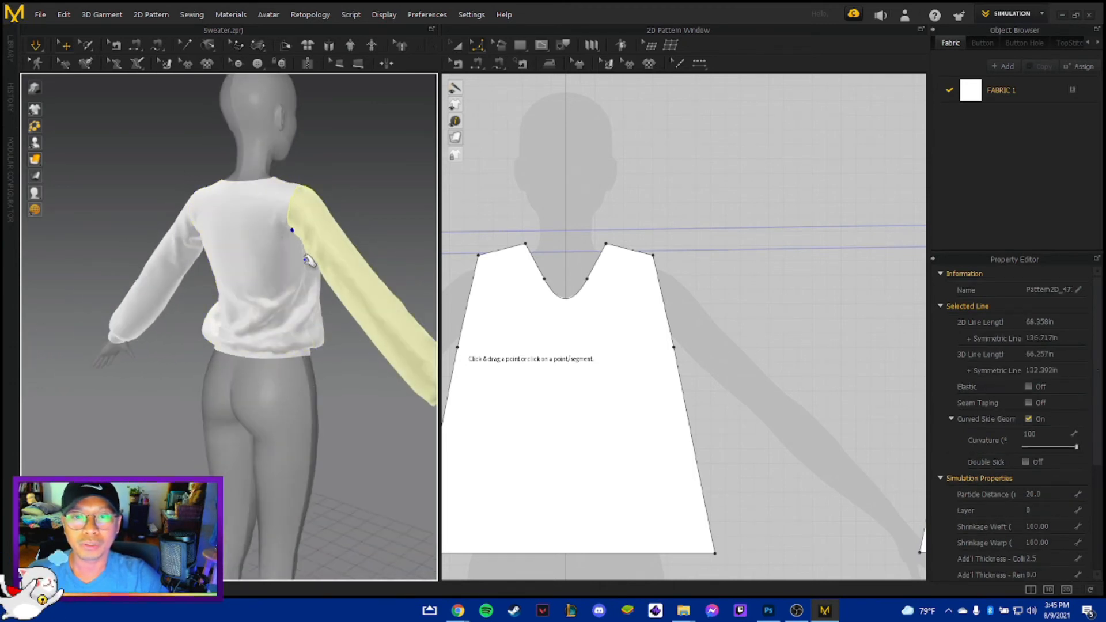
{"action": "scroll", "coordinate": [295, 276], "scroll_direction": "up", "scroll_amount": 3}
{"action": "scroll", "coordinate": [295, 295], "scroll_direction": "up", "scroll_amount": 5}
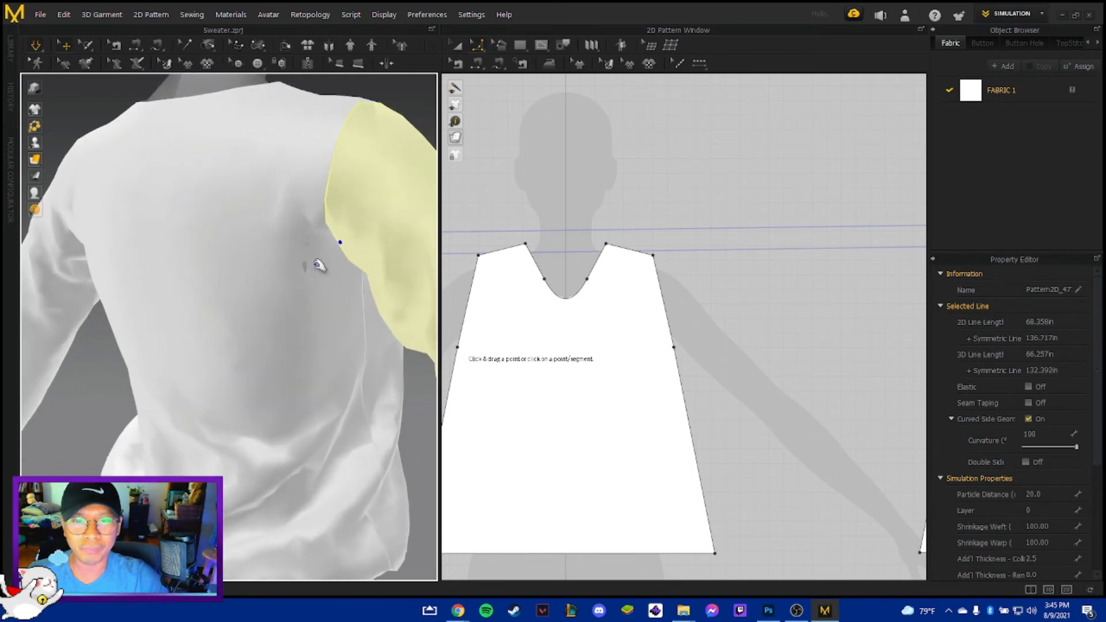
{"action": "left_click_drag", "start_coordinate": [316, 265], "coordinate": [336, 272]}
{"action": "left_click_drag", "start_coordinate": [350, 225], "coordinate": [344, 273]}
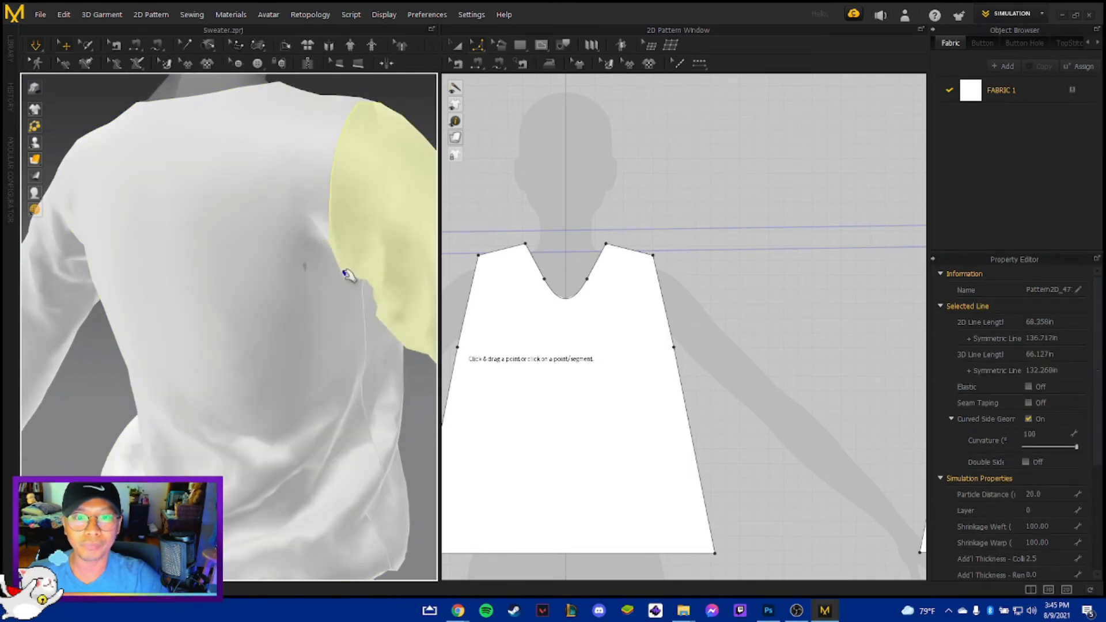
Select the simulated back bodice piece beside the right armhole and inspect the drape across the back.
{"action": "scroll", "coordinate": [269, 346], "scroll_direction": "down", "scroll_amount": 2}
{"action": "mouse_move", "coordinate": [268, 346]}
{"action": "right_mouse_down"}
{"action": "mouse_move", "coordinate": [229, 369]}
{"action": "mouse_move", "coordinate": [249, 343]}
{"action": "right_mouse_up"}
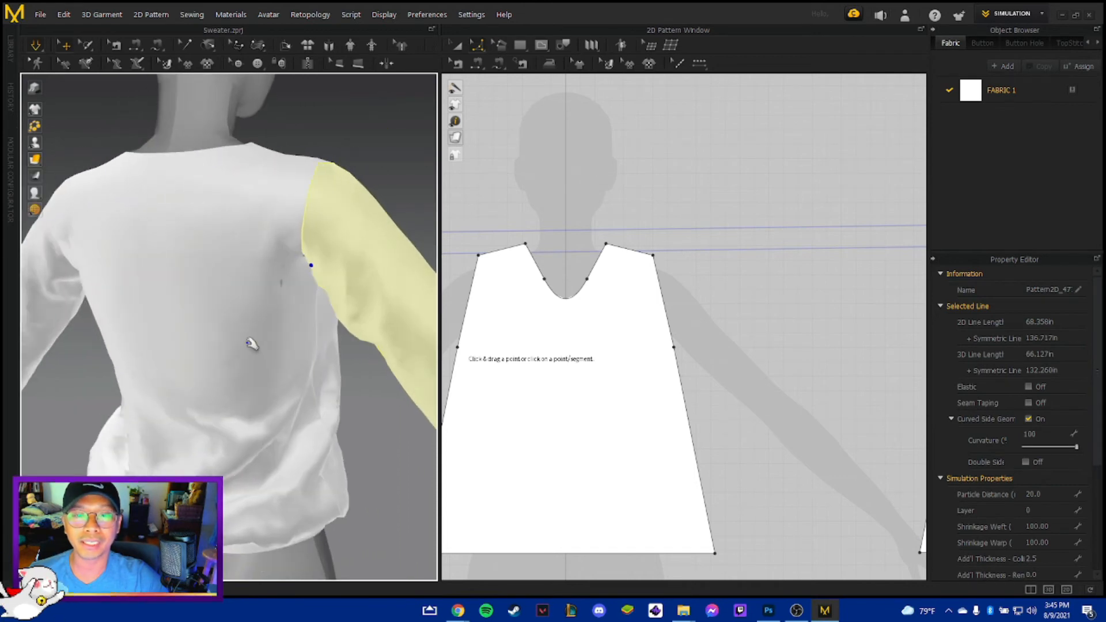
{"action": "left_click", "coordinate": [290, 282]}
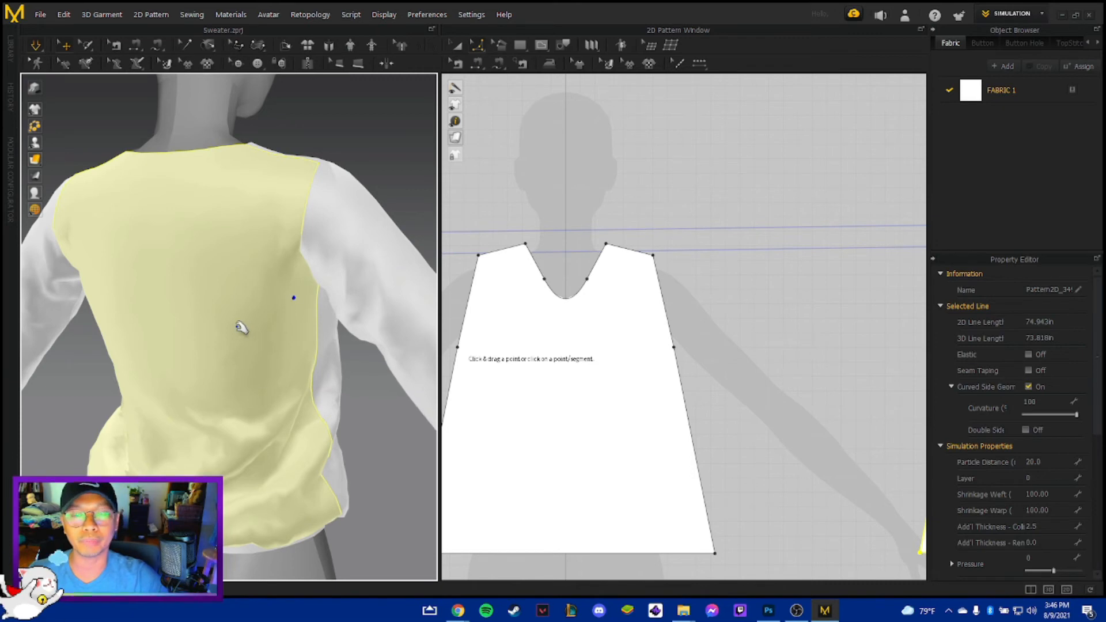
{"action": "right_click_drag", "start_coordinate": [242, 323], "coordinate": [338, 361]}
{"action": "scroll", "coordinate": [247, 367], "scroll_direction": "down", "scroll_amount": 1}
{"action": "scroll", "coordinate": [234, 360], "scroll_direction": "up", "scroll_amount": 2}
{"action": "mouse_move", "coordinate": [323, 400]}
{"action": "right_mouse_down"}
{"action": "mouse_move", "coordinate": [284, 414]}
{"action": "mouse_move", "coordinate": [327, 399]}
{"action": "right_mouse_up"}
{"action": "scroll", "coordinate": [264, 375], "scroll_direction": "down", "scroll_amount": 2}
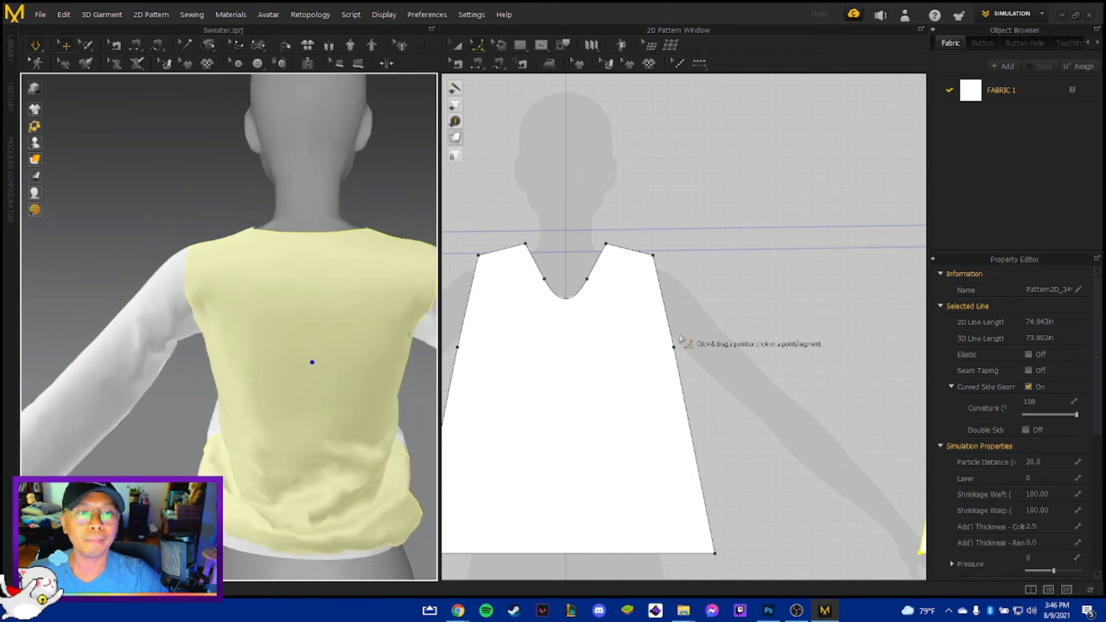
Select all pattern pieces and set their particle distance to 10.
{"action": "scroll", "coordinate": [681, 342], "scroll_direction": "down", "scroll_amount": 3}
{"action": "scroll", "coordinate": [682, 344], "scroll_direction": "down", "scroll_amount": 3}
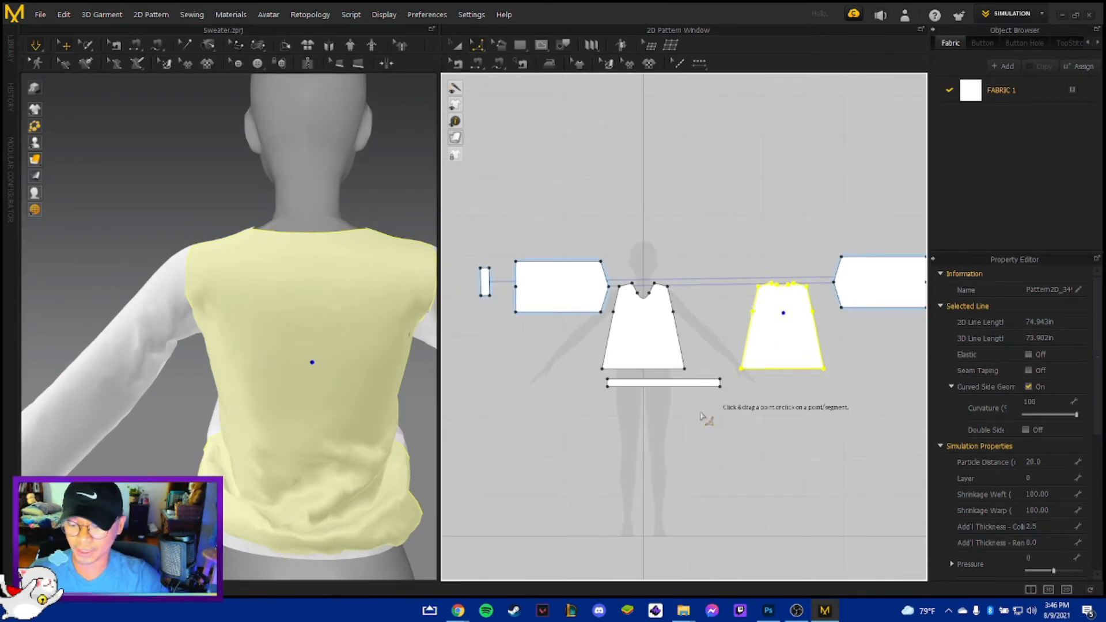
{"action": "key", "text": "ctrl+a"}
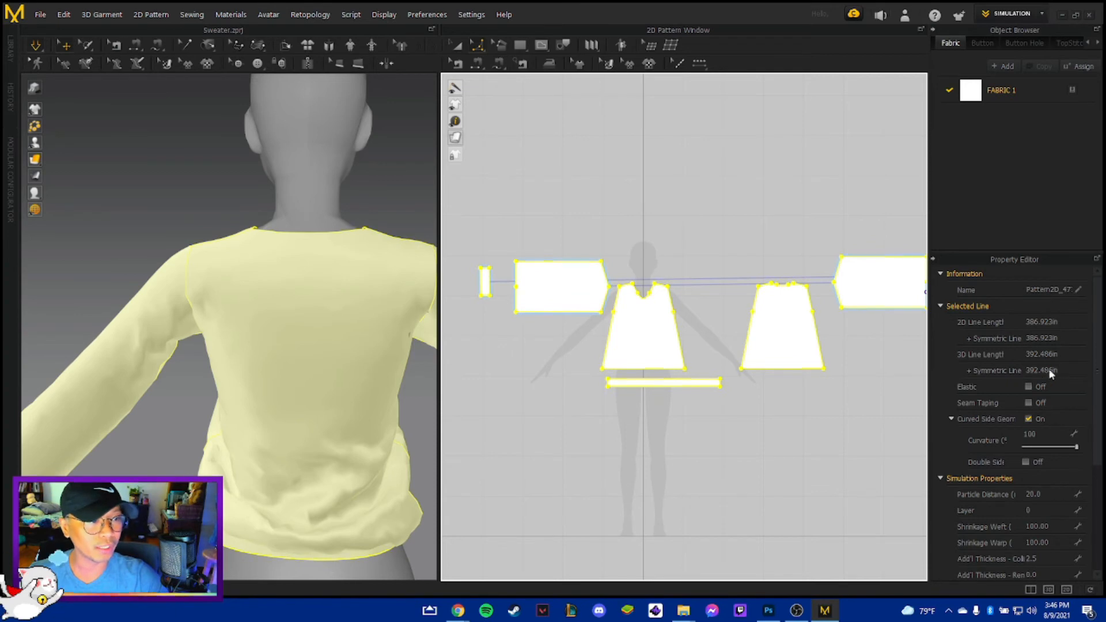
{"action": "scroll", "coordinate": [1014, 371], "scroll_direction": "down", "scroll_amount": 3}
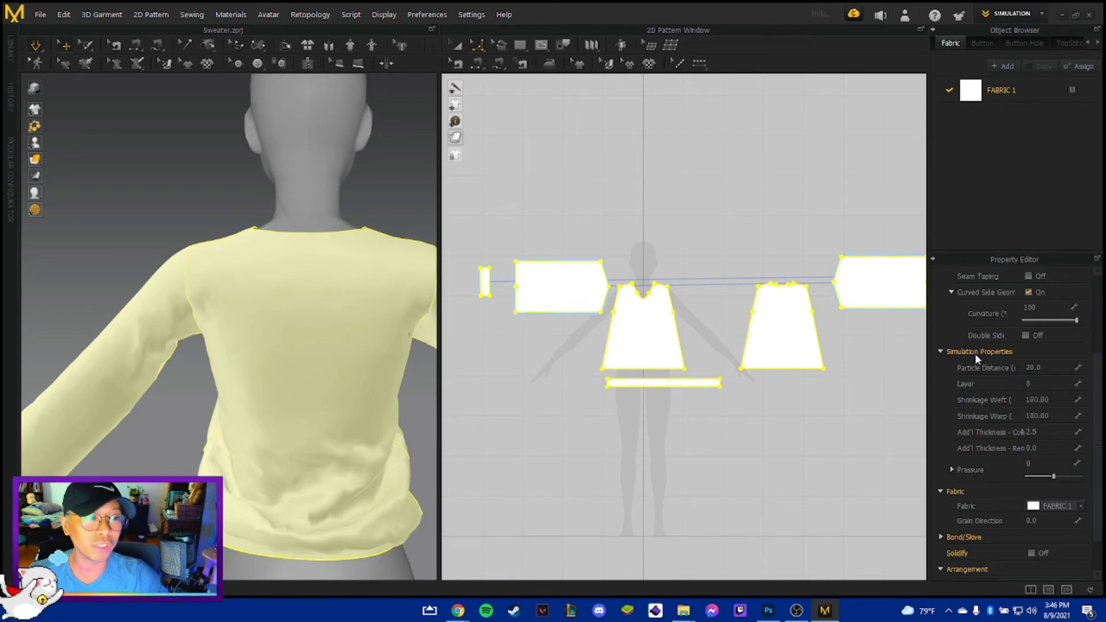
{"action": "left_click", "coordinate": [1034, 367]}
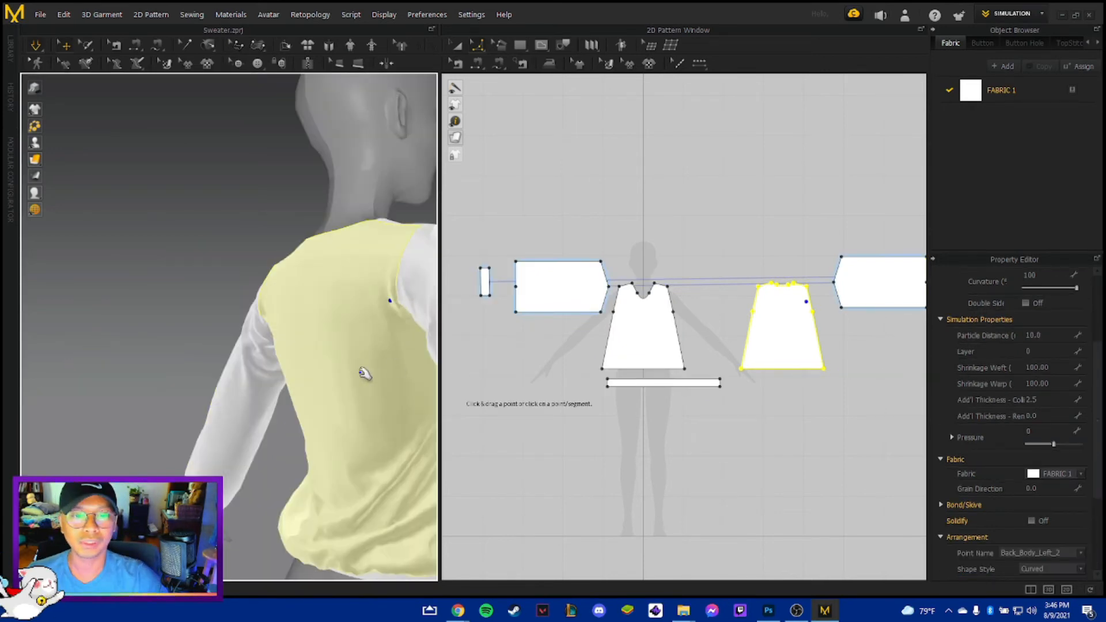
Tug the simulated front bodice downward in 3D to settle the refined fabric, checking the drape all around.
{"action": "right_click_drag", "start_coordinate": [363, 373], "coordinate": [484, 432]}
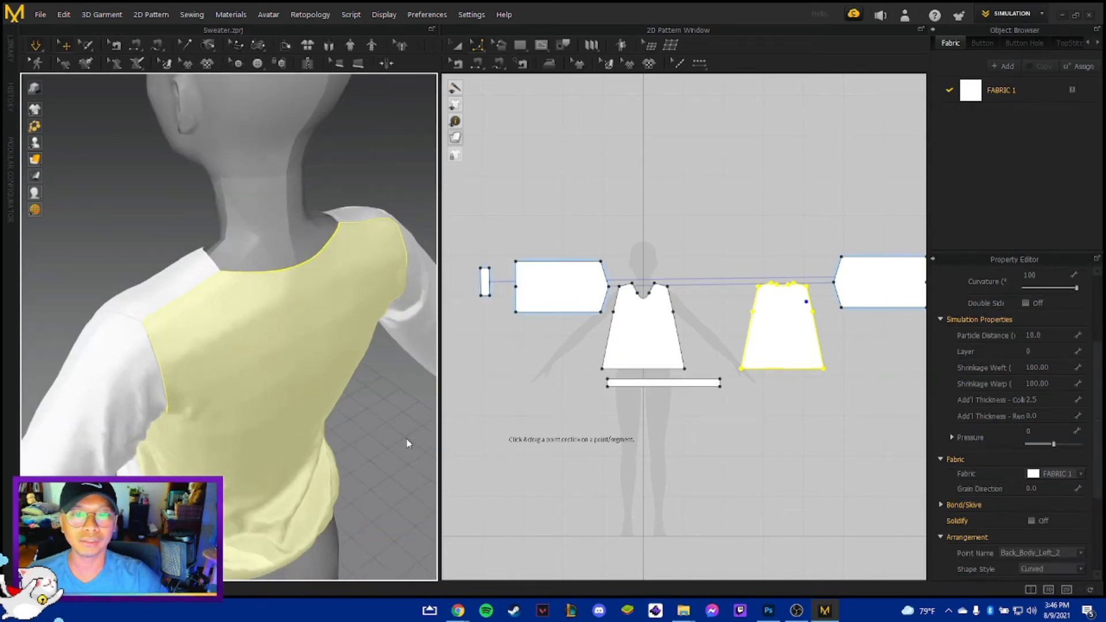
{"action": "middle_click_drag", "start_coordinate": [273, 430], "coordinate": [318, 273]}
{"action": "right_click_drag", "start_coordinate": [318, 274], "coordinate": [294, 251]}
{"action": "left_click_drag", "start_coordinate": [289, 251], "coordinate": [207, 309]}
{"action": "right_click_drag", "start_coordinate": [207, 309], "coordinate": [185, 277]}
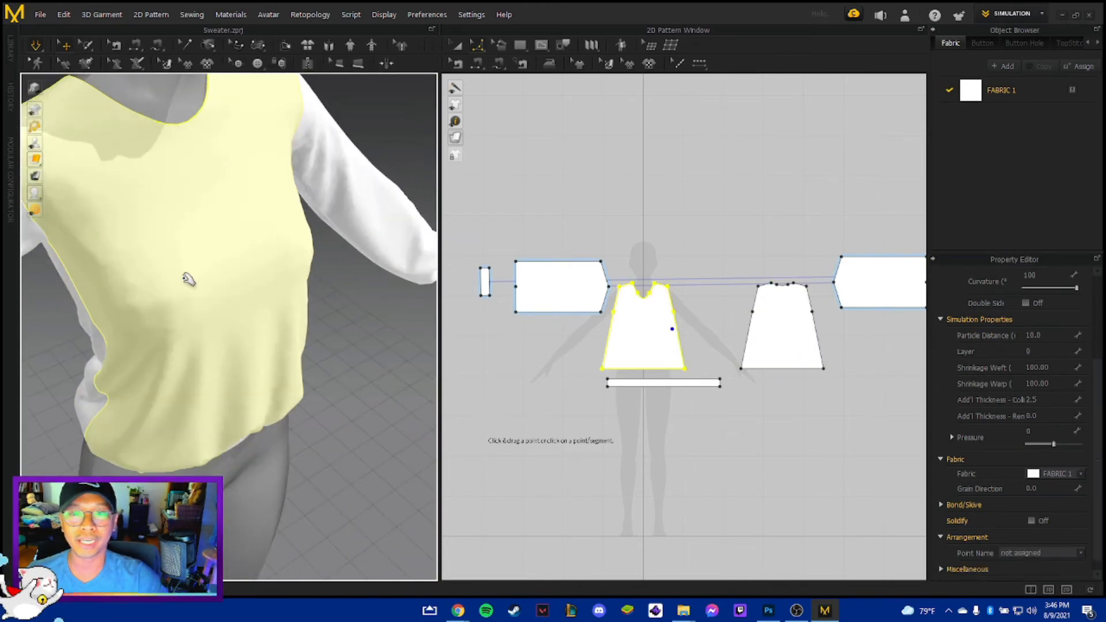
{"action": "left_click_drag", "start_coordinate": [158, 269], "coordinate": [130, 346]}
{"action": "scroll", "coordinate": [207, 313], "scroll_direction": "up", "scroll_amount": 3}
{"action": "right_click_drag", "start_coordinate": [346, 385], "coordinate": [247, 331]}
{"action": "left_click", "coordinate": [364, 418]}
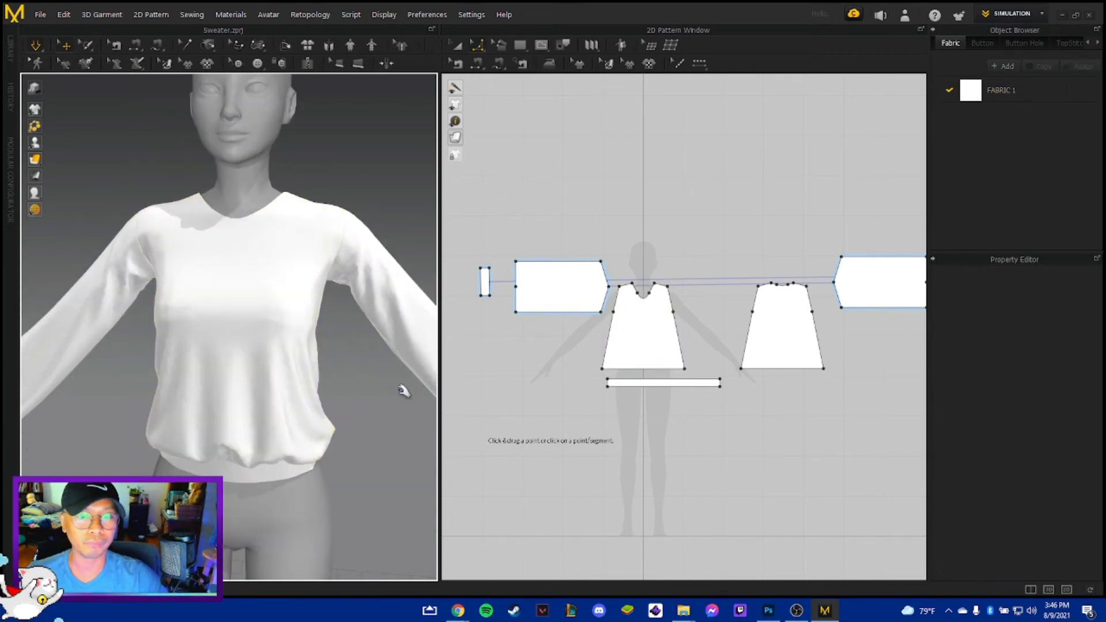
{"action": "scroll", "coordinate": [386, 410], "scroll_direction": "up", "scroll_amount": 3}
{"action": "scroll", "coordinate": [384, 416], "scroll_direction": "down", "scroll_amount": 2}
{"action": "scroll", "coordinate": [384, 416], "scroll_direction": "down", "scroll_amount": 2}
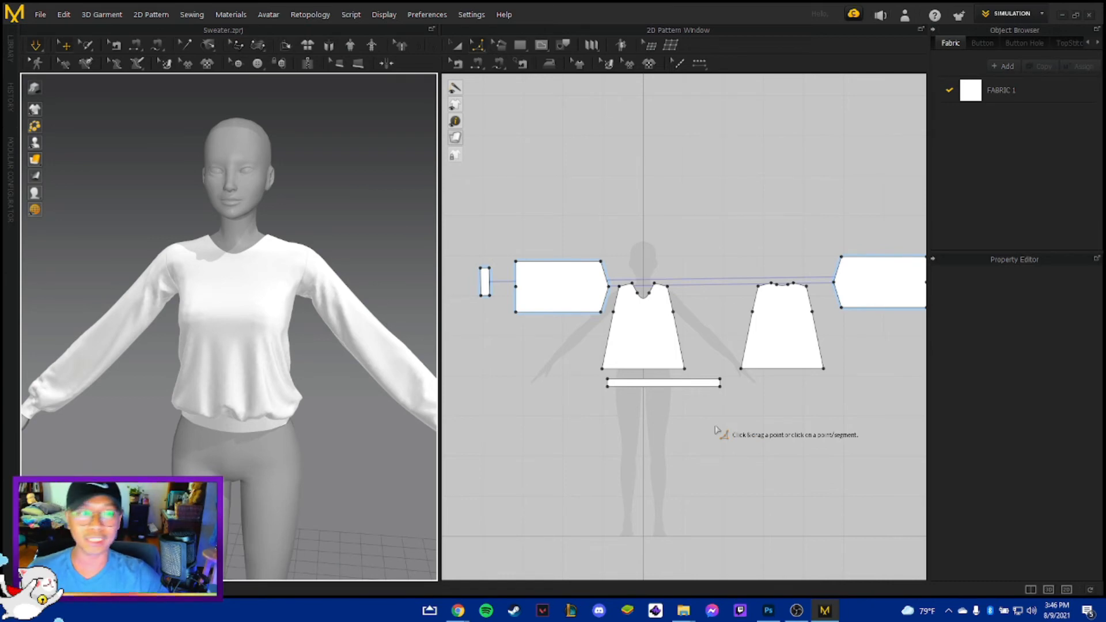
Select all pattern pieces and set their mesh type to Quad.
{"action": "key", "text": "ctrl+a"}
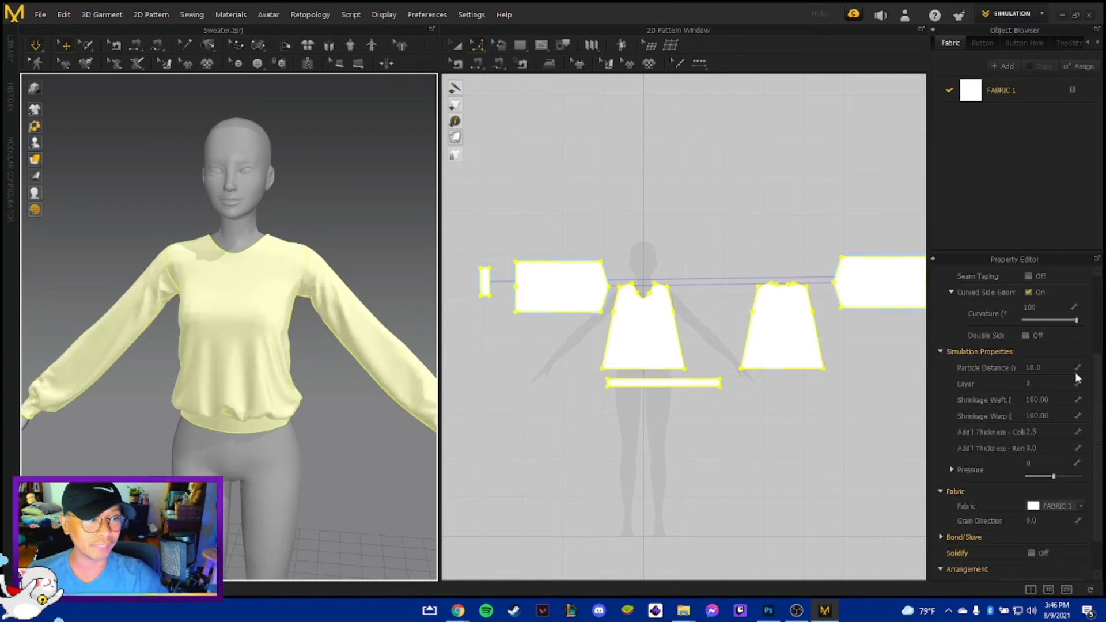
{"action": "scroll", "coordinate": [1019, 517], "scroll_direction": "down", "scroll_amount": 2}
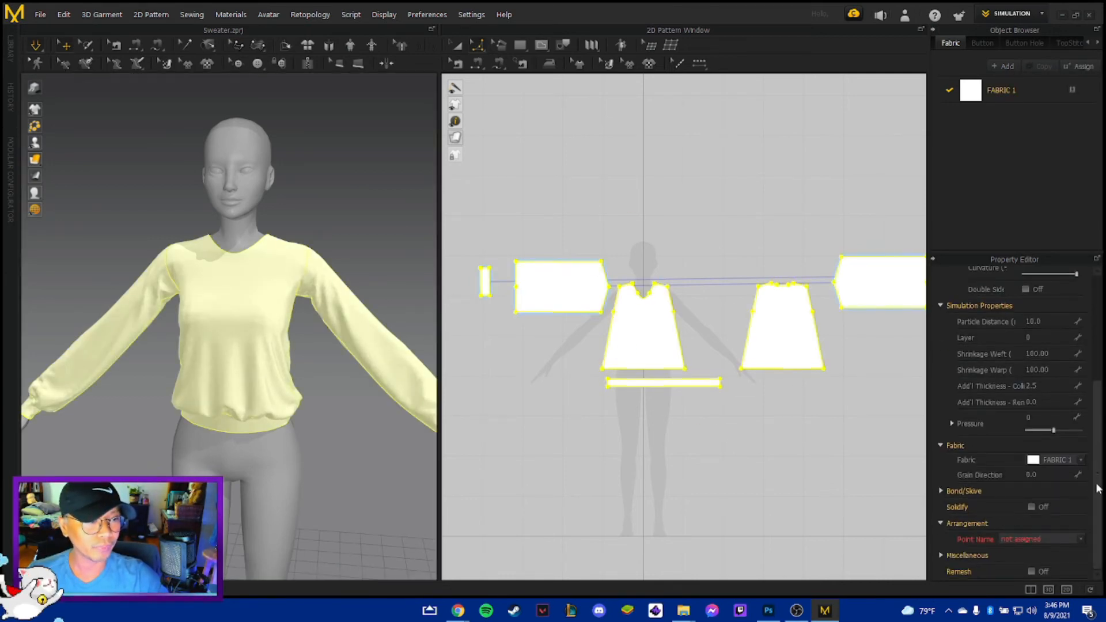
{"action": "left_click", "coordinate": [941, 554]}
{"action": "scroll", "coordinate": [943, 550], "scroll_direction": "down", "scroll_amount": 2}
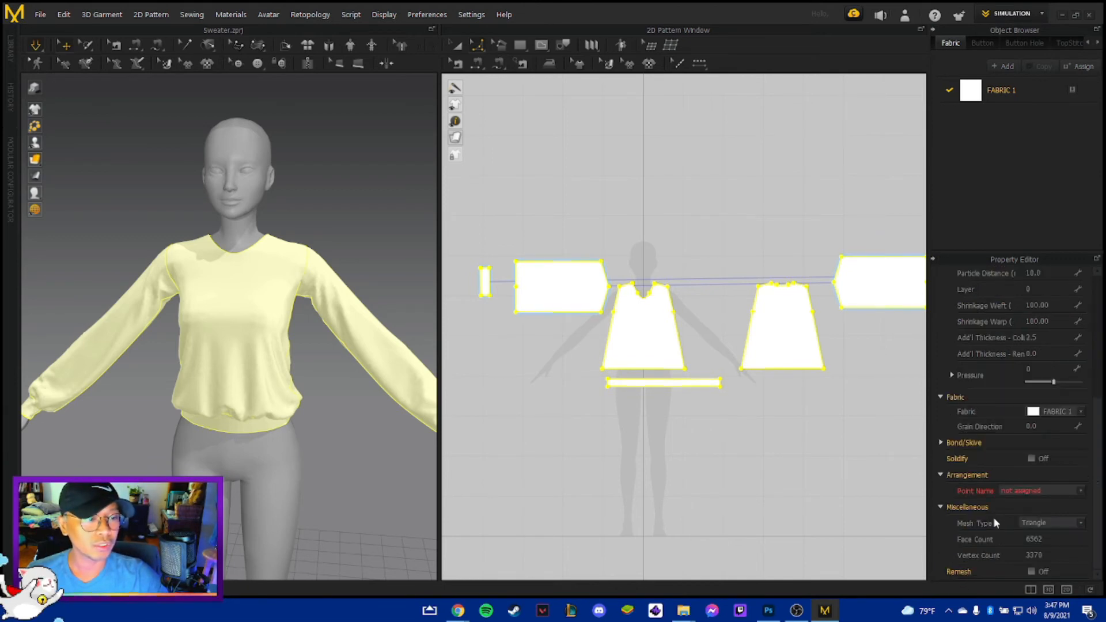
{"action": "left_click", "coordinate": [1065, 522]}
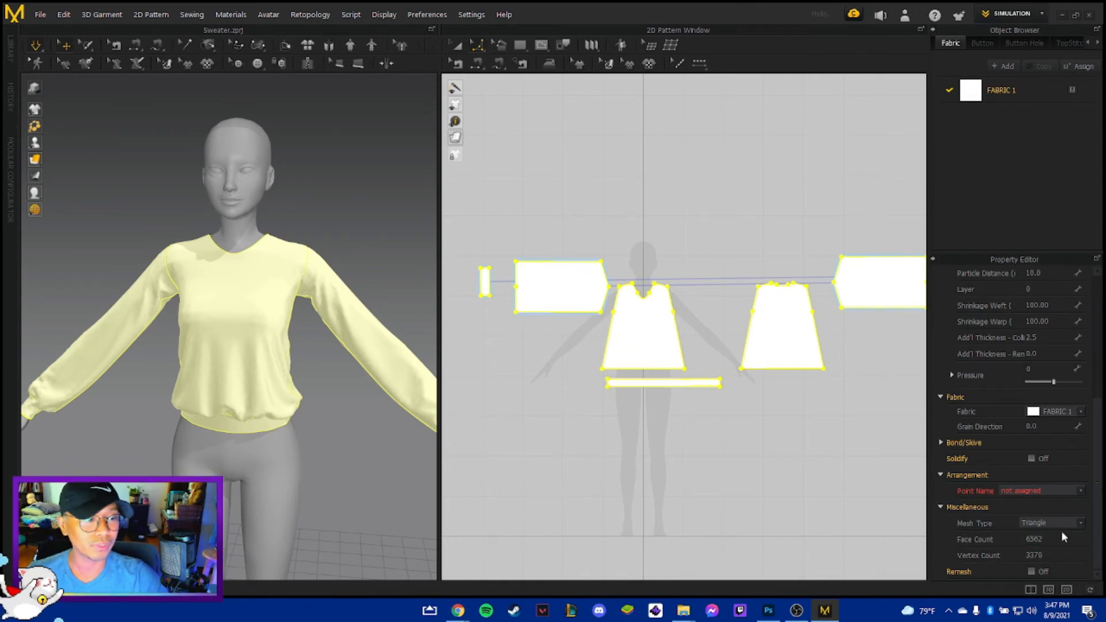
{"action": "left_click", "coordinate": [839, 507]}
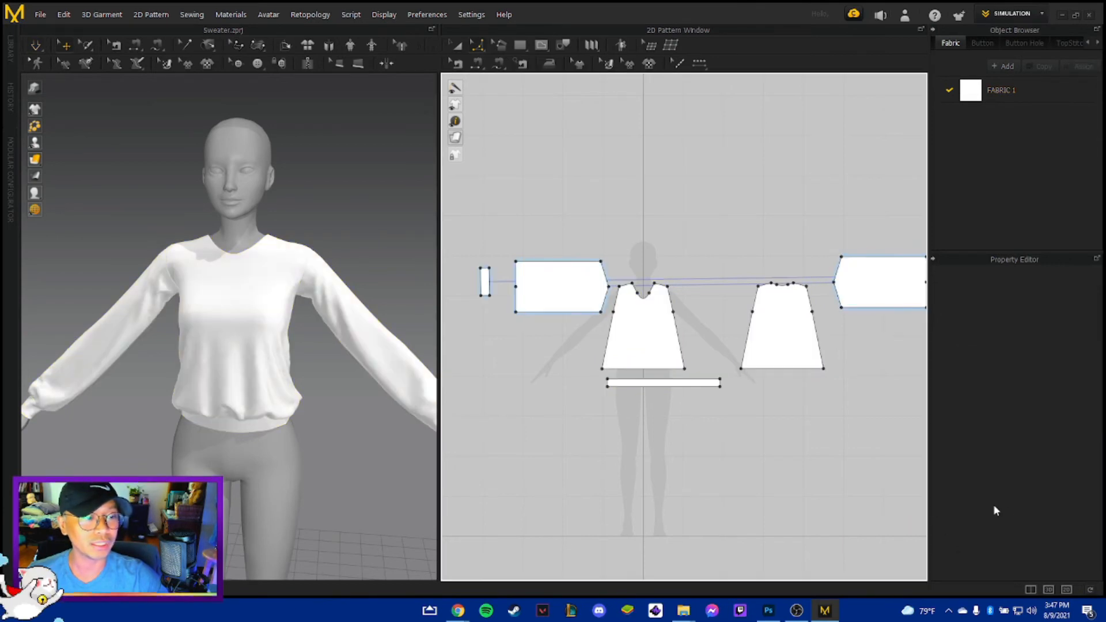
{"action": "key", "text": "ctrl+a"}
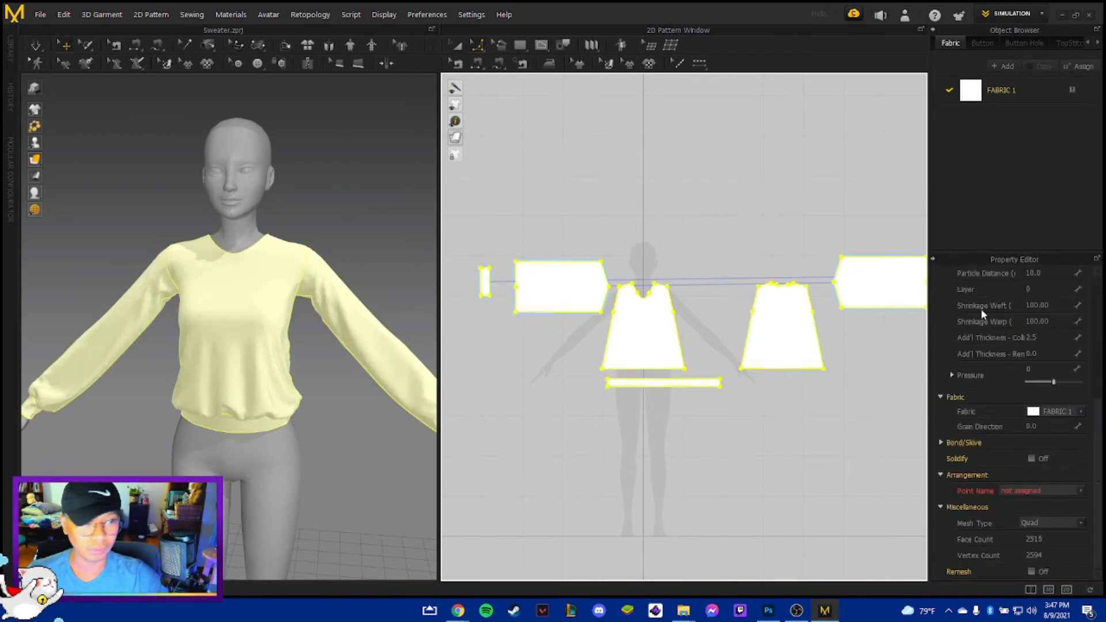
{"action": "left_click", "coordinate": [1062, 523]}
{"action": "left_click", "coordinate": [1057, 524]}
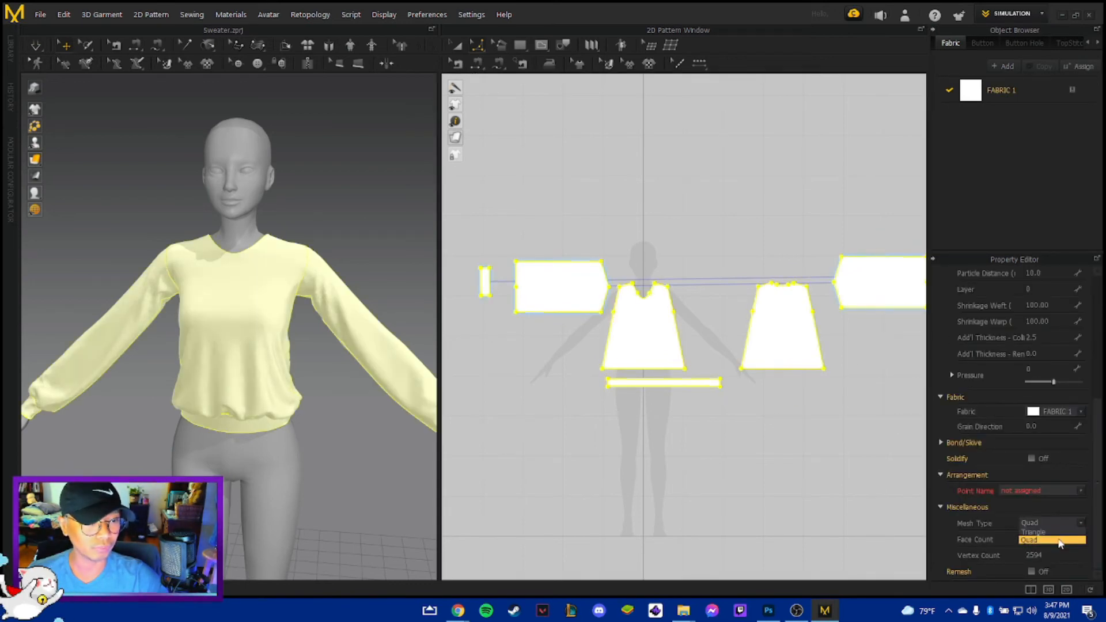
{"action": "left_click", "coordinate": [694, 510]}
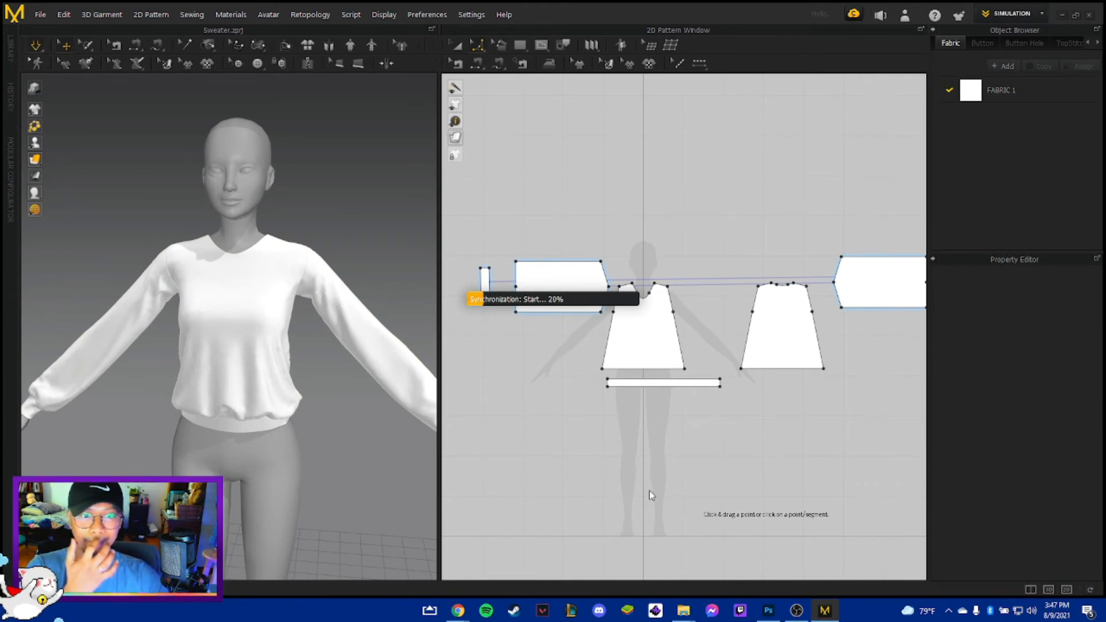
Tug the hem and side of the simulated front bodice in 3D to settle the quad mesh.
{"action": "right_click_drag", "start_coordinate": [357, 438], "coordinate": [385, 418]}
{"action": "scroll", "coordinate": [349, 452], "scroll_direction": "up", "scroll_amount": 1}
{"action": "scroll", "coordinate": [356, 452], "scroll_direction": "down", "scroll_amount": 3}
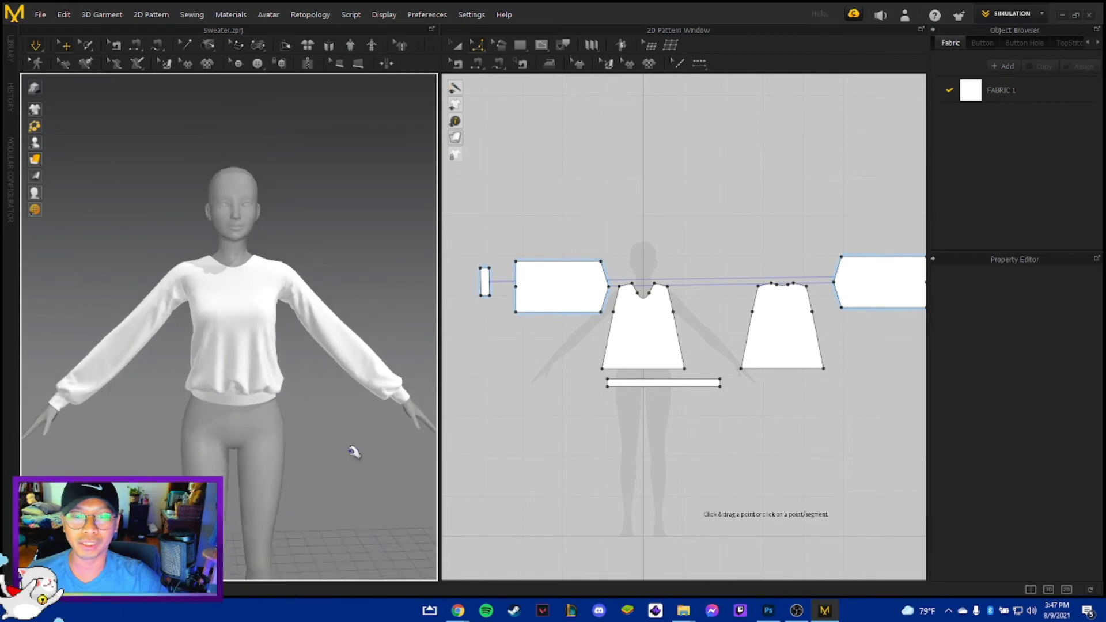
{"action": "scroll", "coordinate": [353, 463], "scroll_direction": "up", "scroll_amount": 1}
{"action": "scroll", "coordinate": [353, 464], "scroll_direction": "up", "scroll_amount": 2}
{"action": "left_click", "coordinate": [243, 371]}
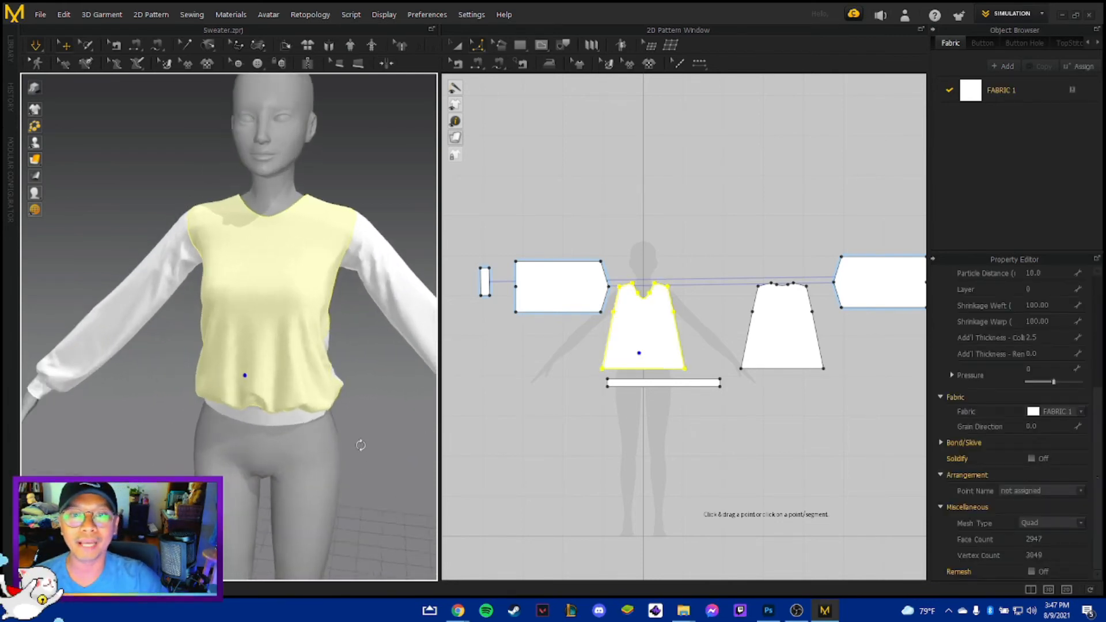
{"action": "right_click_drag", "start_coordinate": [360, 447], "coordinate": [301, 382]}
{"action": "left_click_drag", "start_coordinate": [337, 389], "coordinate": [305, 348]}
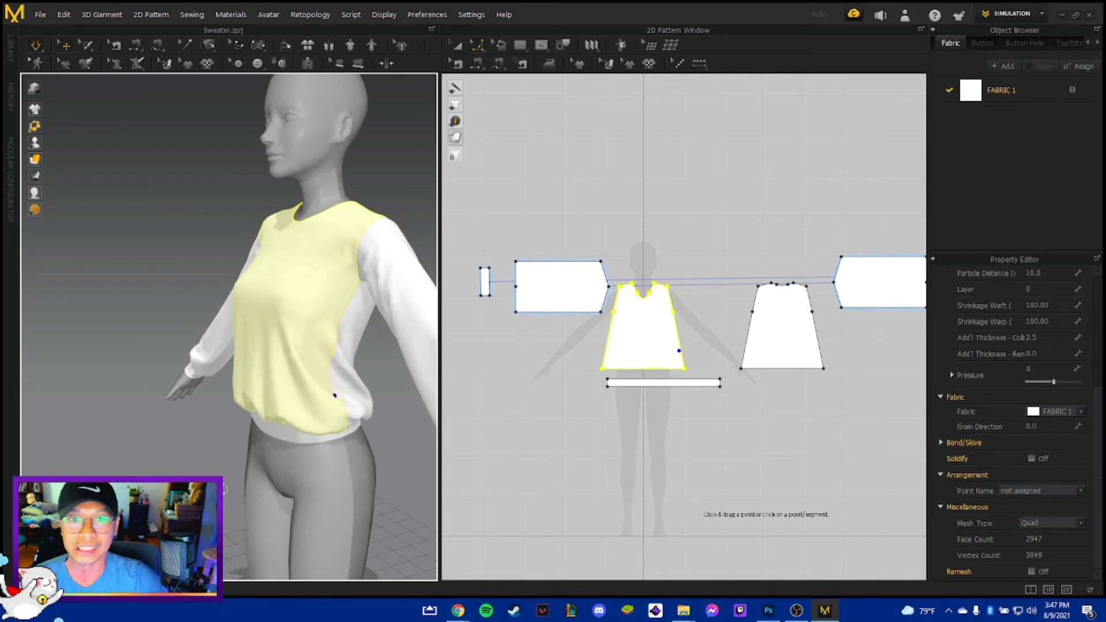
{"action": "right_click_drag", "start_coordinate": [297, 345], "coordinate": [338, 469]}
{"action": "scroll", "coordinate": [353, 474], "scroll_direction": "up", "scroll_amount": 2}
{"action": "scroll", "coordinate": [353, 474], "scroll_direction": "down", "scroll_amount": 4}
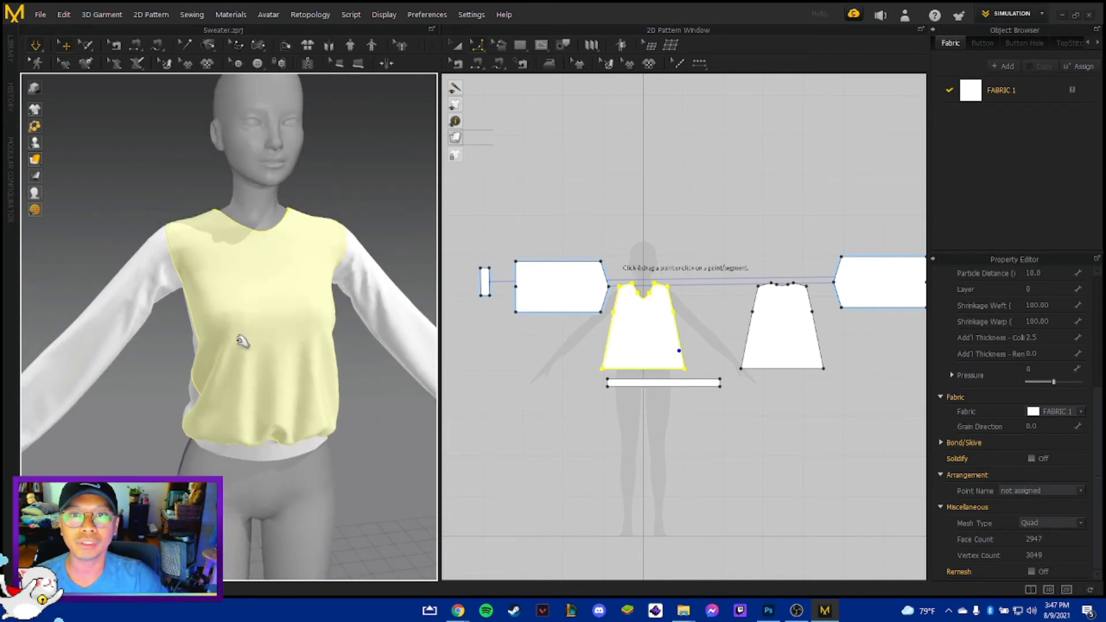
Pull the simulated back bodice piece downward in 3D to even out its drape above the waistband.
{"action": "scroll", "coordinate": [318, 483], "scroll_direction": "down", "scroll_amount": 1}
{"action": "right_click_drag", "start_coordinate": [353, 456], "coordinate": [406, 406]}
{"action": "left_click", "coordinate": [402, 288]}
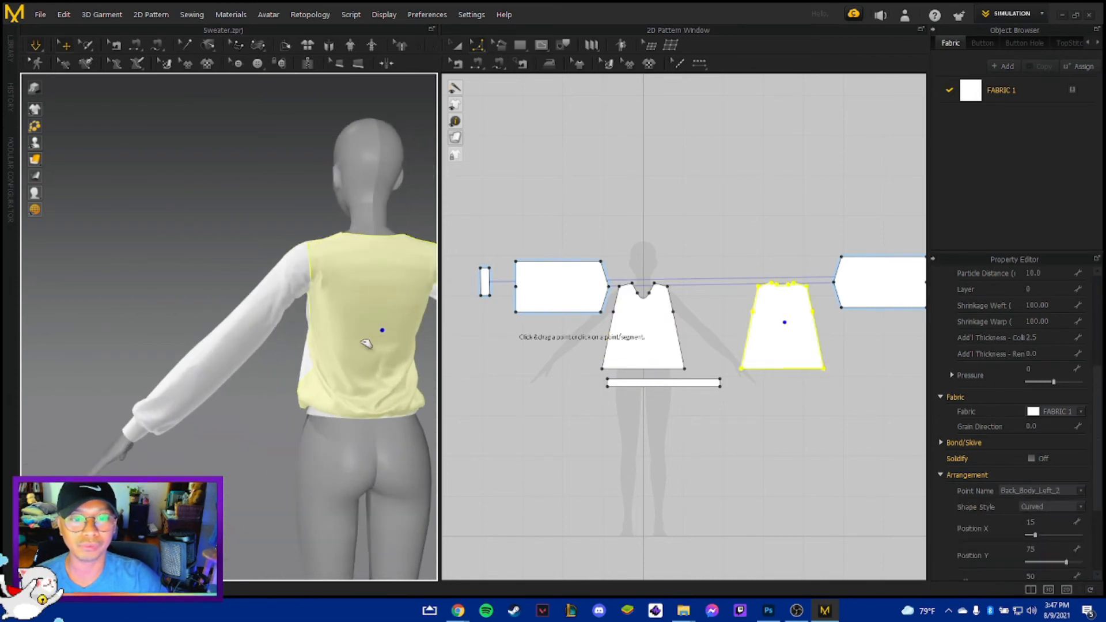
{"action": "left_click_drag", "start_coordinate": [367, 349], "coordinate": [350, 393]}
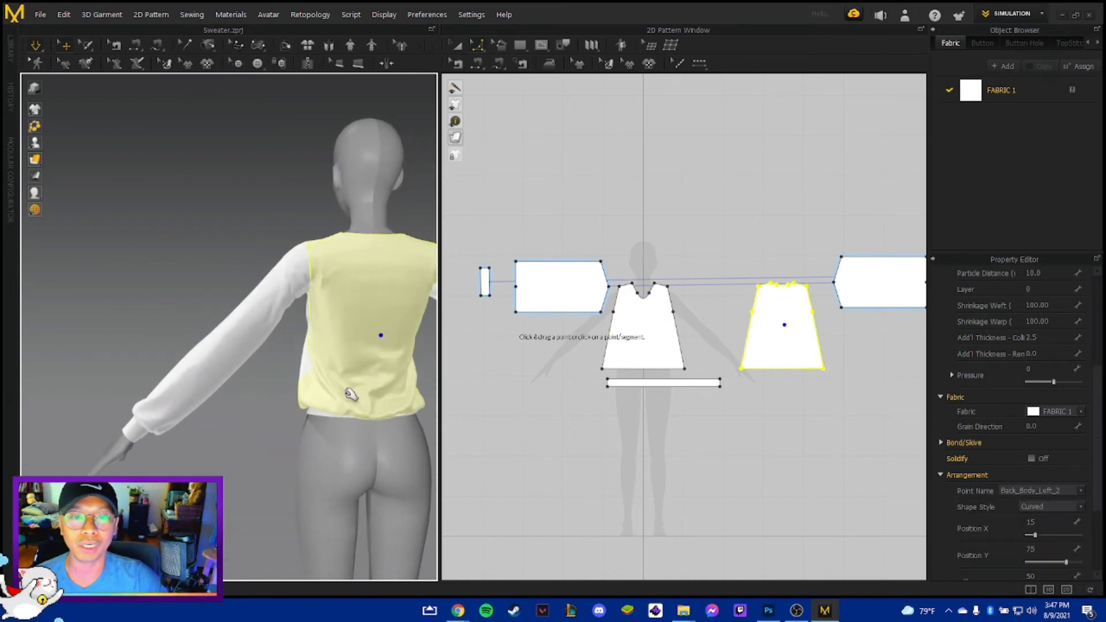
{"action": "right_click_drag", "start_coordinate": [321, 326], "coordinate": [276, 383]}
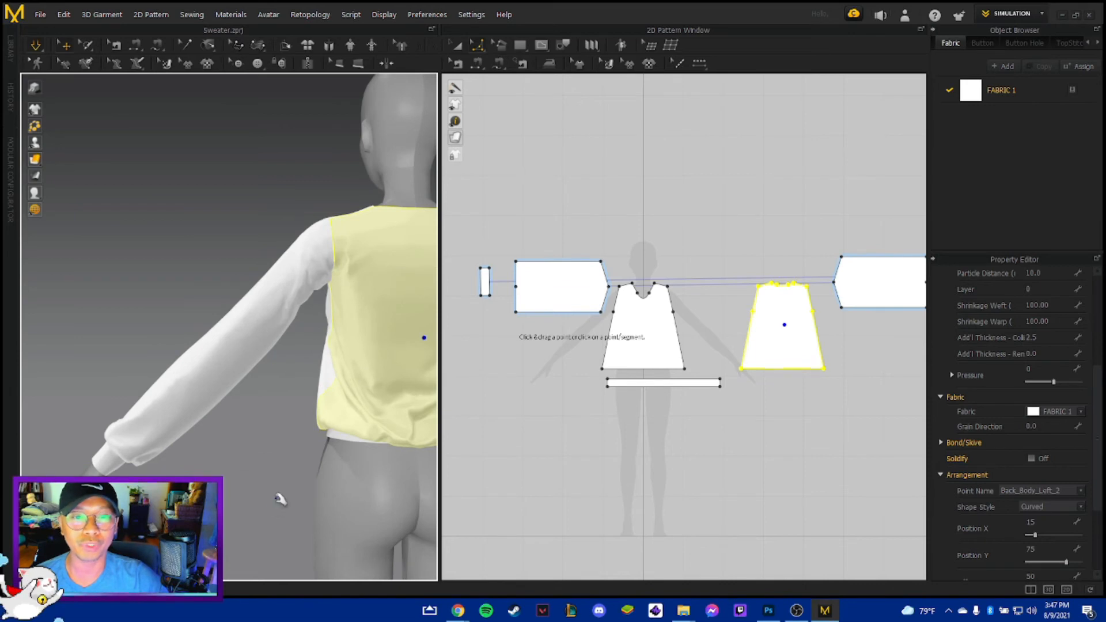
{"action": "right_click_drag", "start_coordinate": [280, 499], "coordinate": [339, 357]}
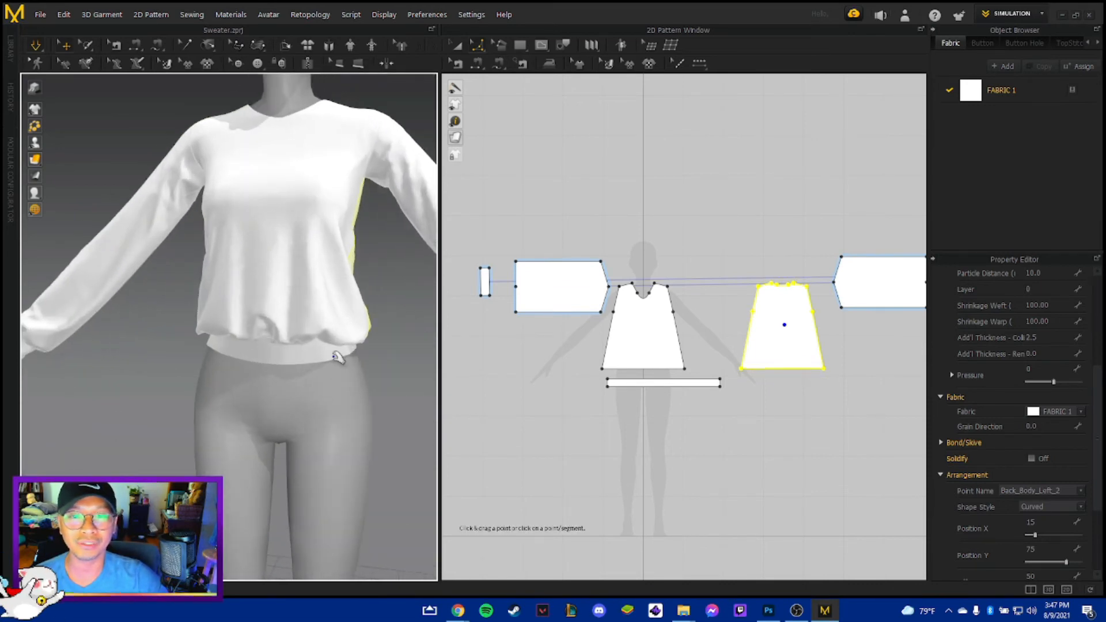
Tug both simulated sleeves near the front underarm seams in 3D.
{"action": "left_click", "coordinate": [384, 174]}
{"action": "left_click", "coordinate": [203, 173]}
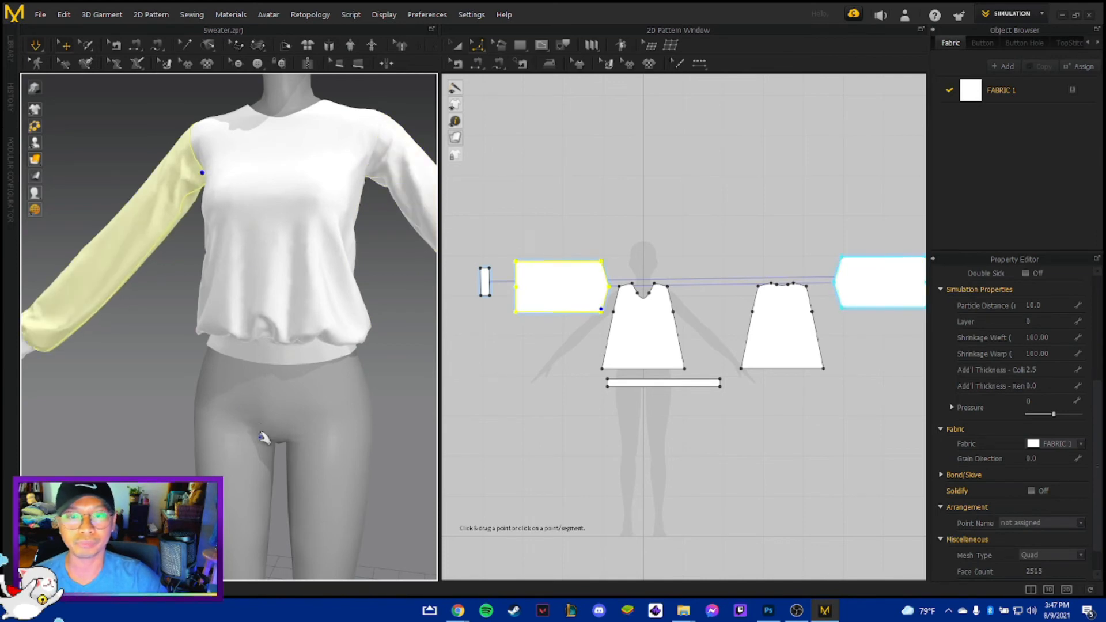
{"action": "scroll", "coordinate": [271, 439], "scroll_direction": "down", "scroll_amount": 3}
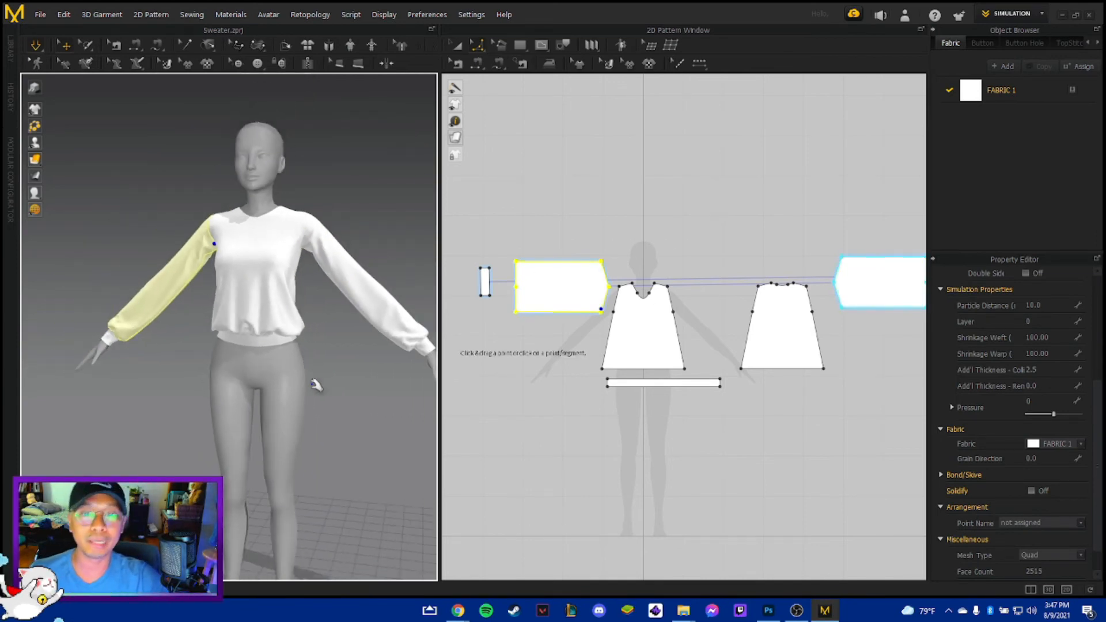
Clear the pattern selection and open the properties of FABRIC 1.
{"action": "left_click", "coordinate": [708, 437]}
{"action": "key", "text": "ctrl+a"}
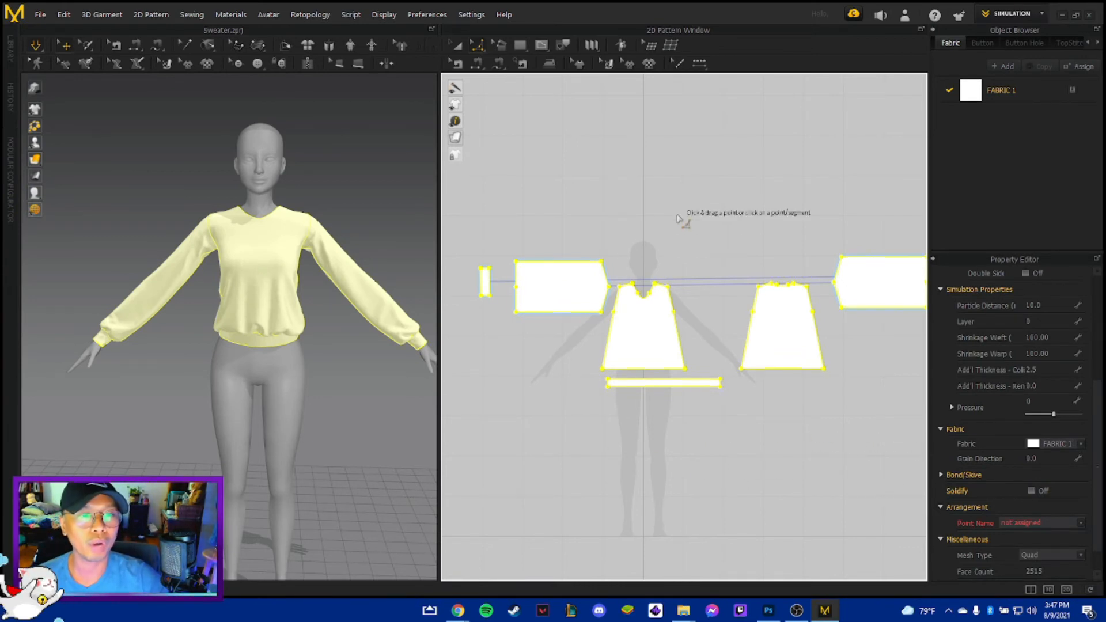
{"action": "left_click", "coordinate": [679, 218]}
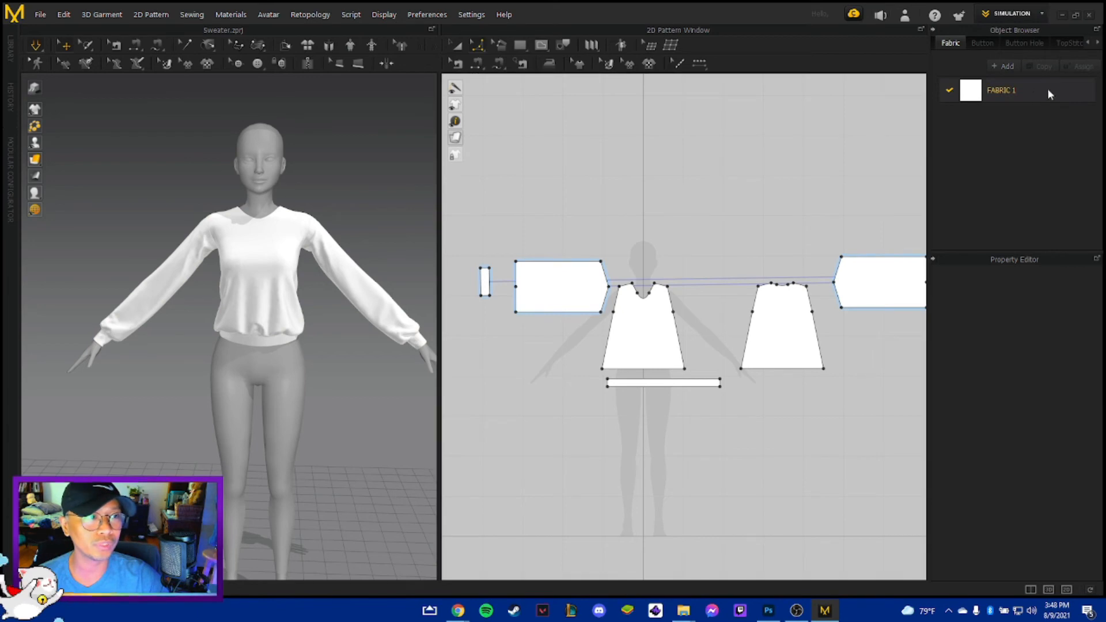
{"action": "left_click", "coordinate": [1055, 104]}
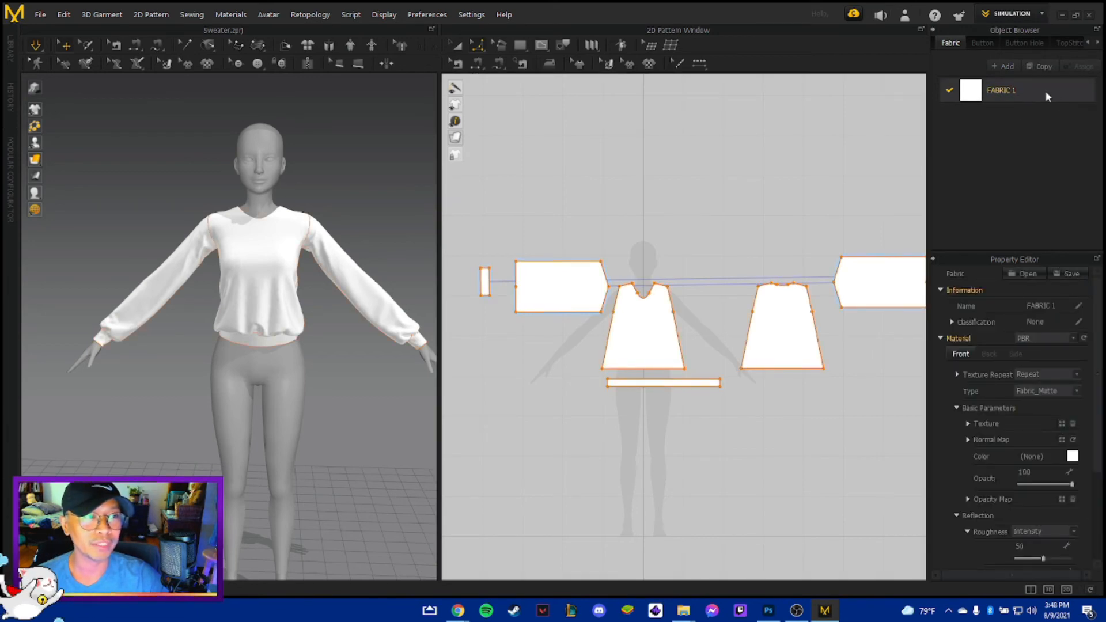
Rename the FABRIC 1 fabric as shift.
{"action": "double_click", "coordinate": [1002, 90]}
{"action": "left_click", "coordinate": [1030, 141]}
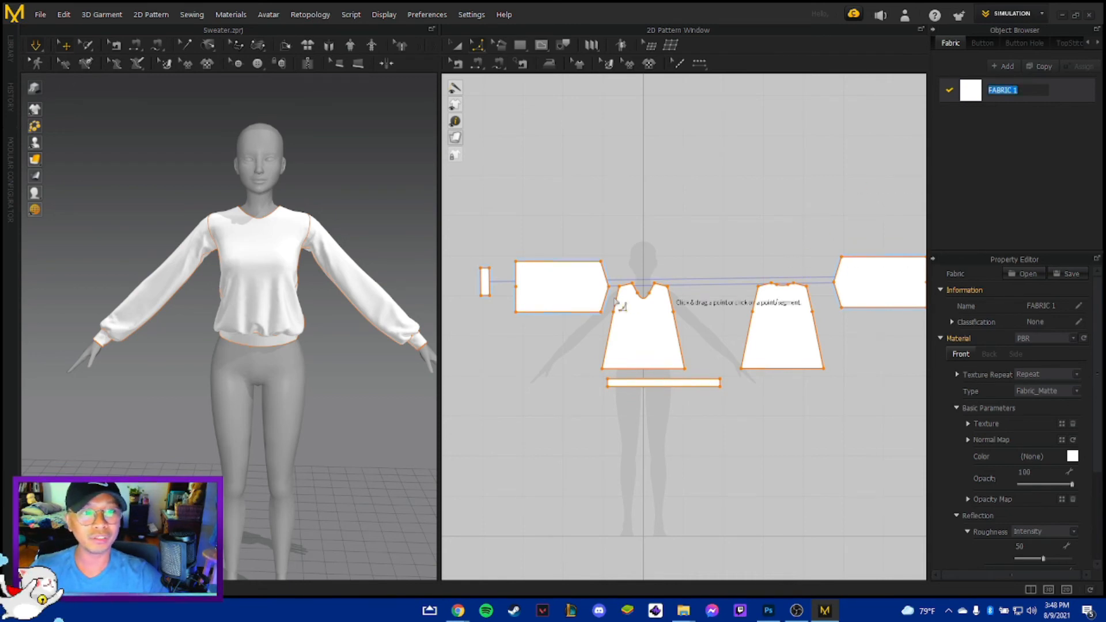
{"action": "left_click", "coordinate": [562, 275]}
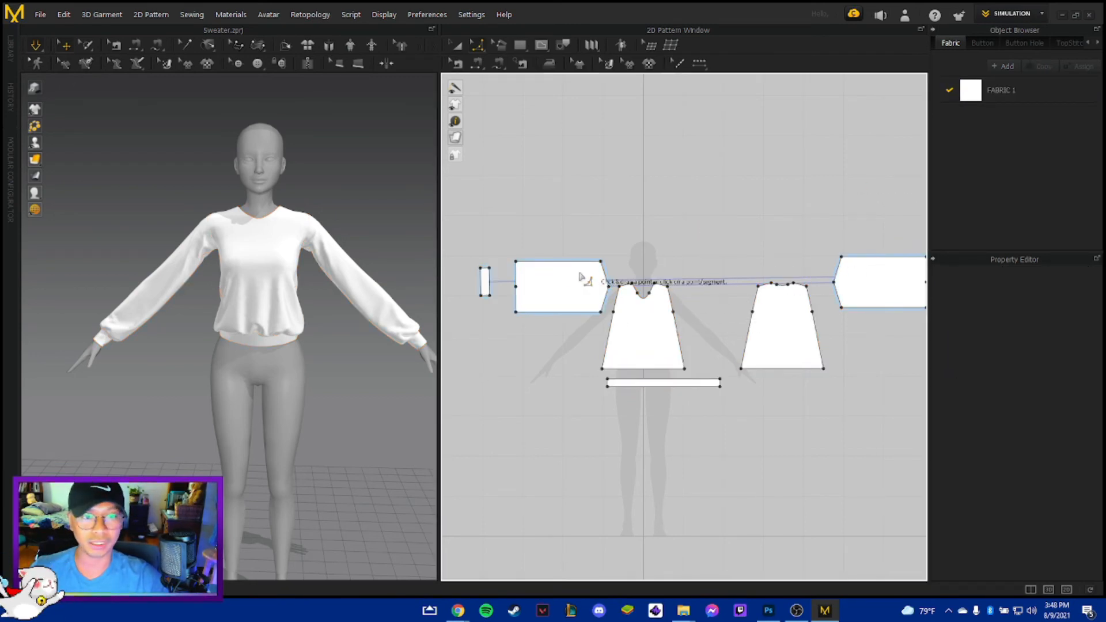
{"action": "left_click", "coordinate": [555, 296]}
{"action": "left_click", "coordinate": [657, 323], "text": "shift"}
{"action": "left_click", "coordinate": [788, 326], "text": "shift"}
{"action": "left_click", "coordinate": [894, 293], "text": "shift"}
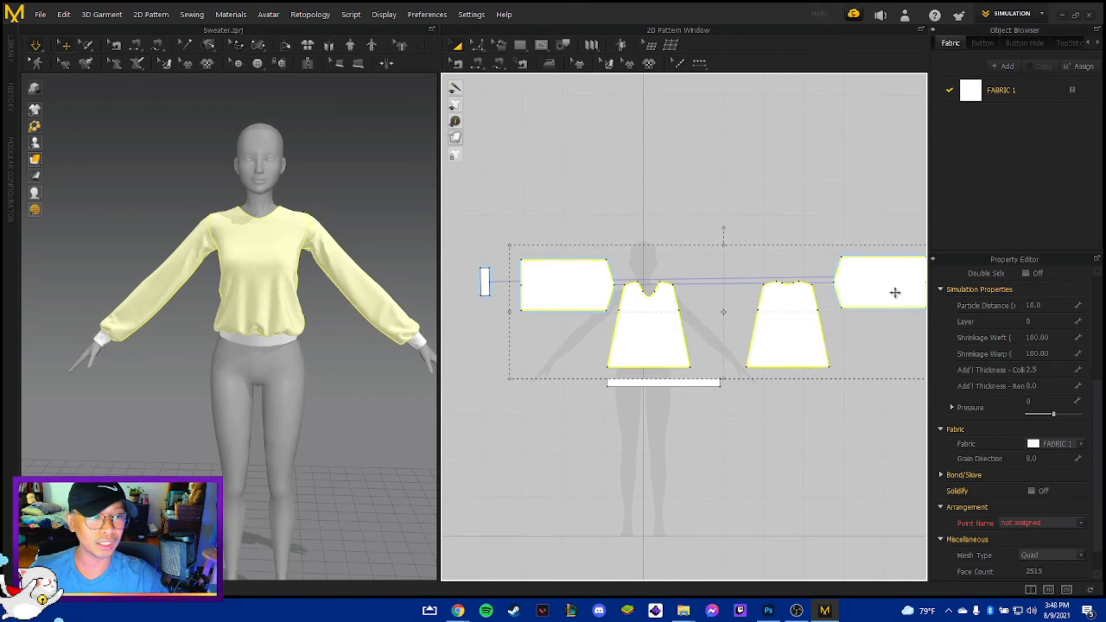
{"action": "double_click", "coordinate": [1032, 89]}
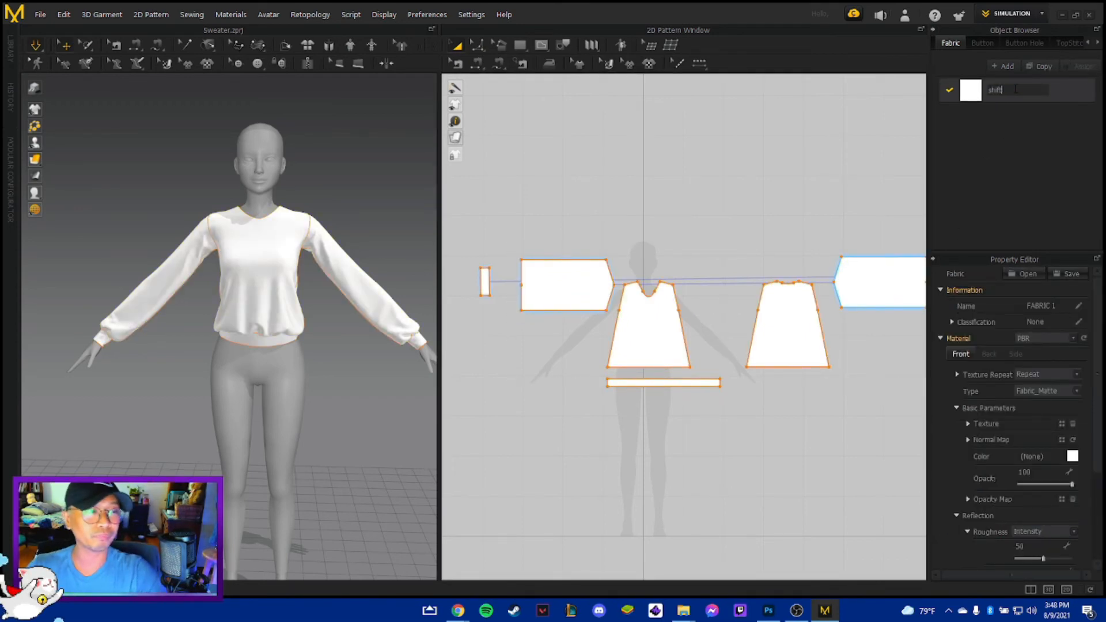
{"action": "key", "text": "Return"}
Add a second fabric to the fabric list and rename the shift fabric as garter.
{"action": "left_click", "coordinate": [1004, 66]}
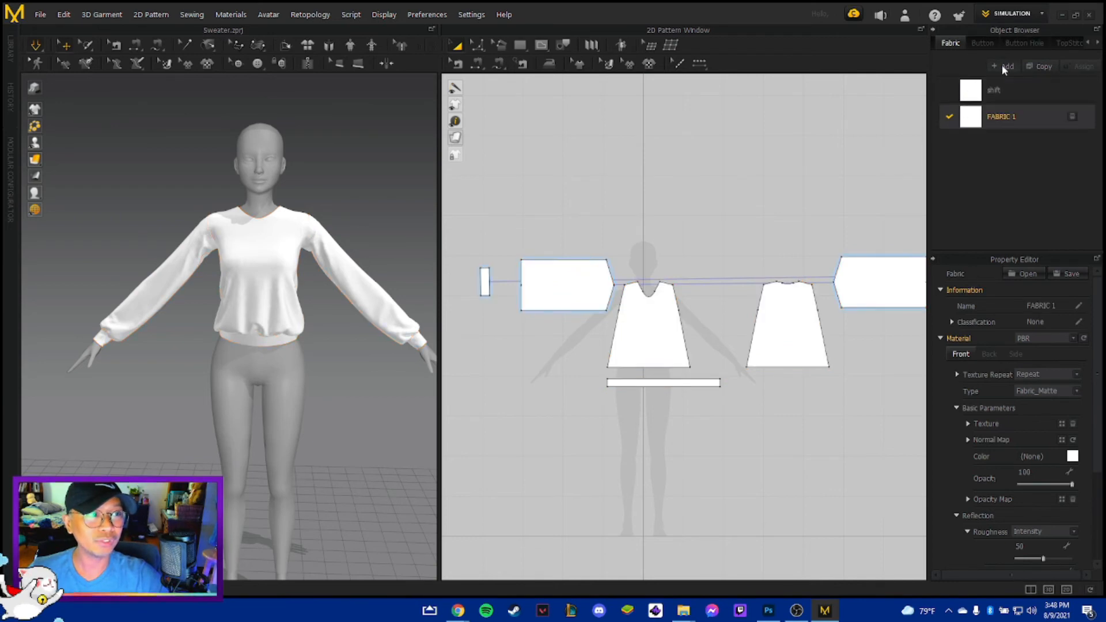
{"action": "left_click", "coordinate": [1028, 88]}
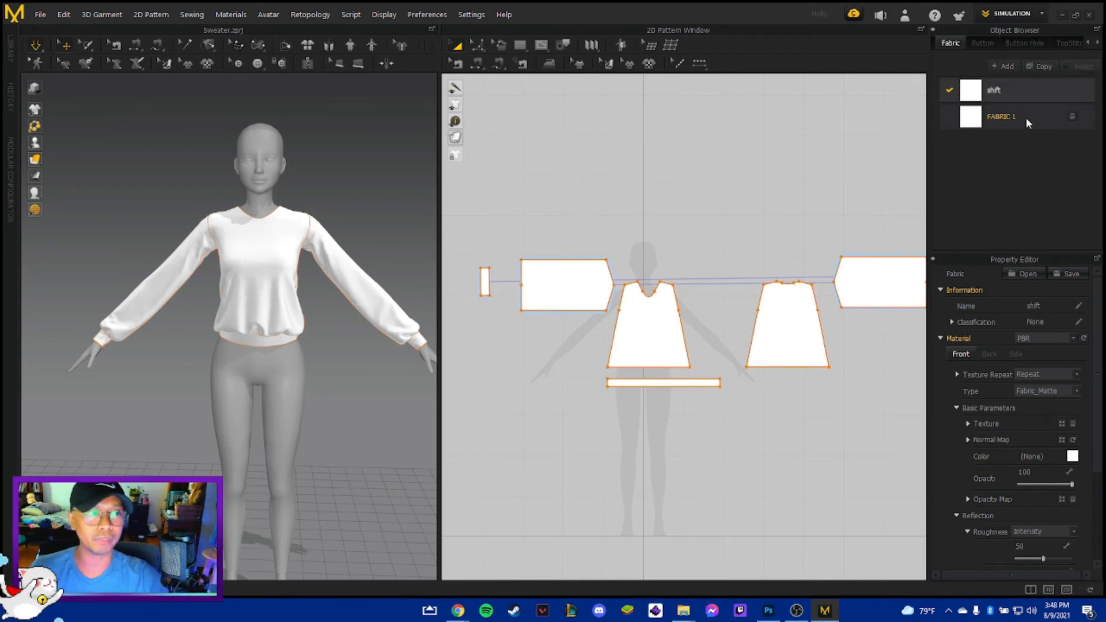
{"action": "left_click", "coordinate": [486, 278]}
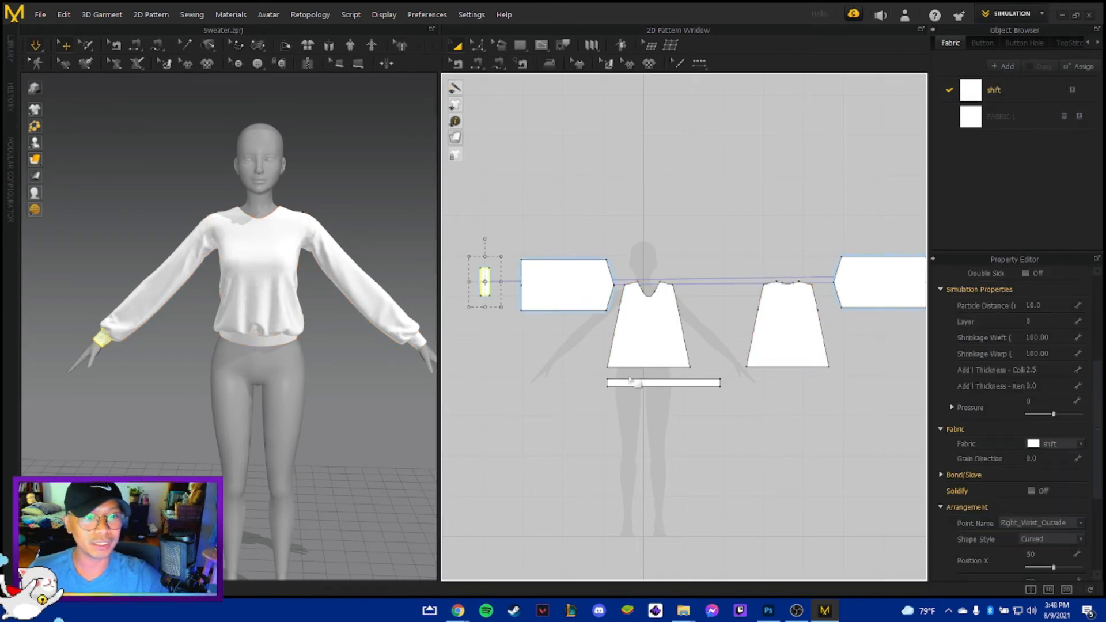
{"action": "left_click", "coordinate": [634, 382], "text": "shift"}
{"action": "middle_click_drag", "start_coordinate": [869, 415], "coordinate": [706, 412]}
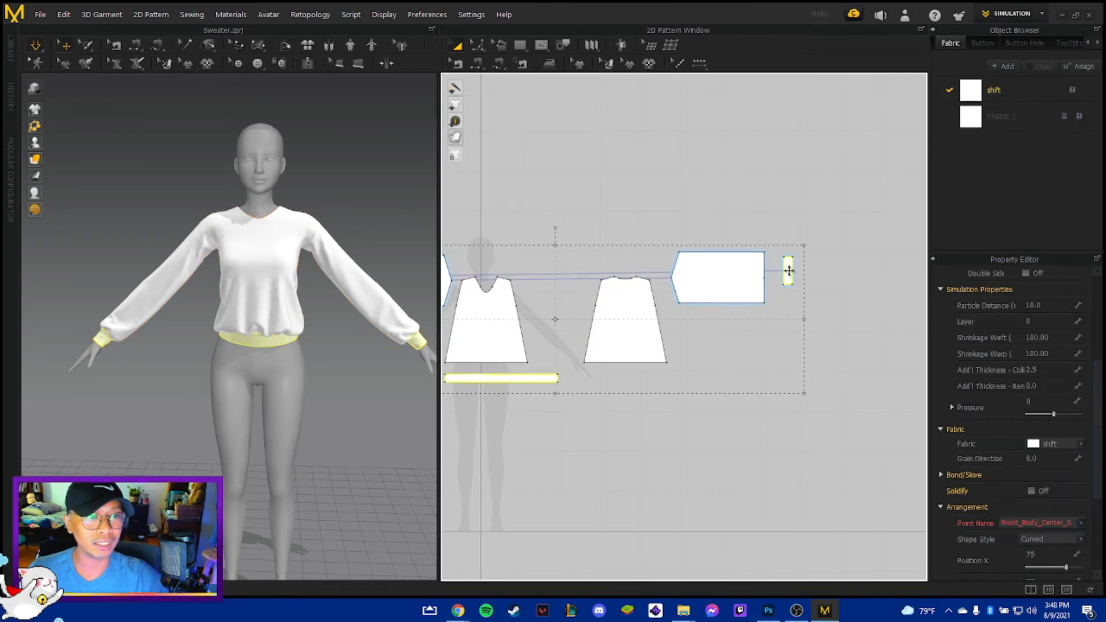
{"action": "double_click", "coordinate": [999, 89]}
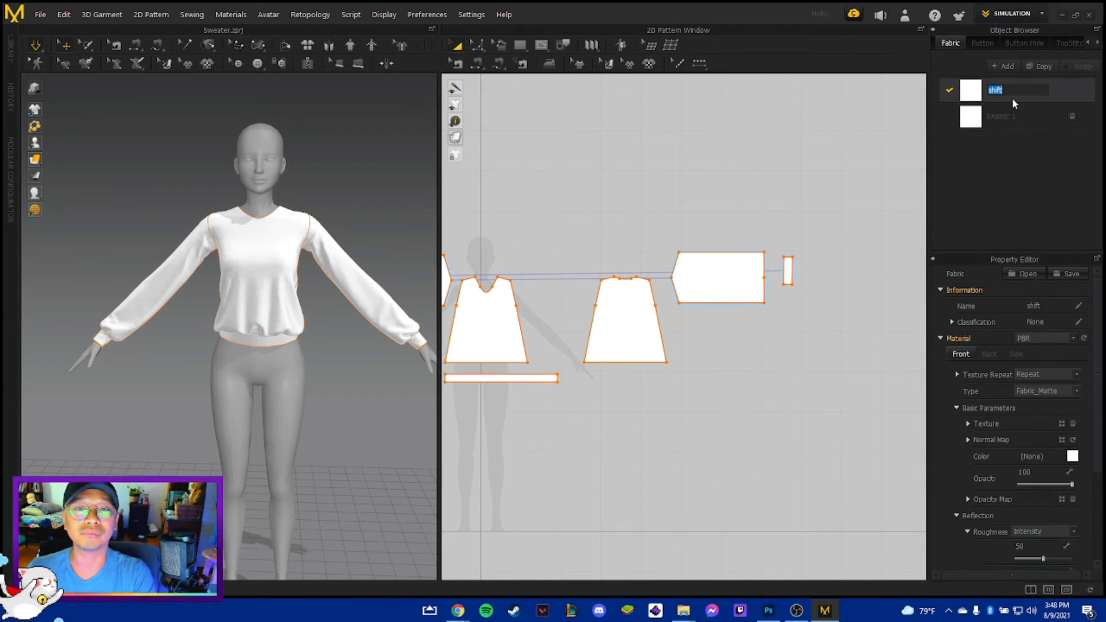
{"action": "type", "text": "garter"}
{"action": "key", "text": "Return"}
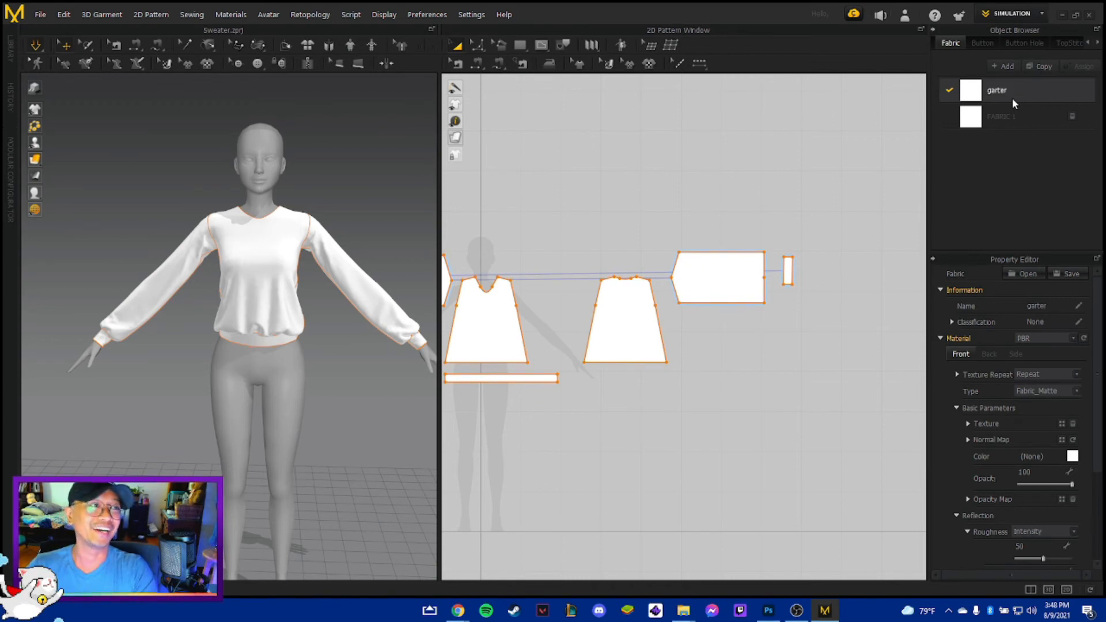
Assign the garter fabric to both cuffs and the waistband.
{"action": "left_click", "coordinate": [1045, 89]}
{"action": "left_click", "coordinate": [858, 263]}
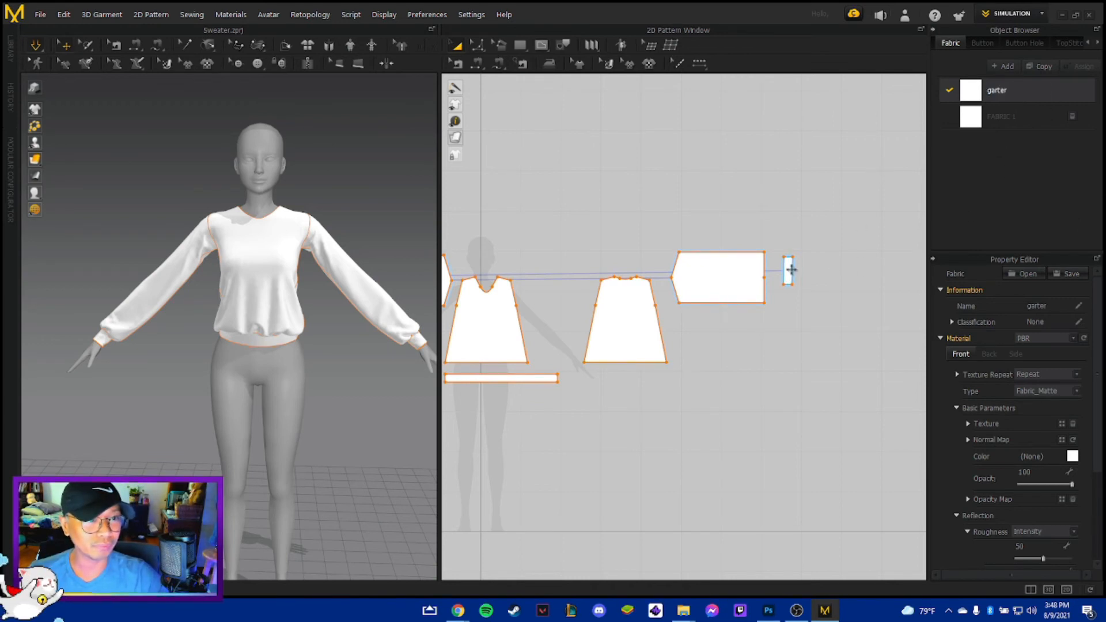
{"action": "scroll", "coordinate": [855, 209], "scroll_direction": "down", "scroll_amount": 3}
{"action": "scroll", "coordinate": [802, 256], "scroll_direction": "up", "scroll_amount": 2}
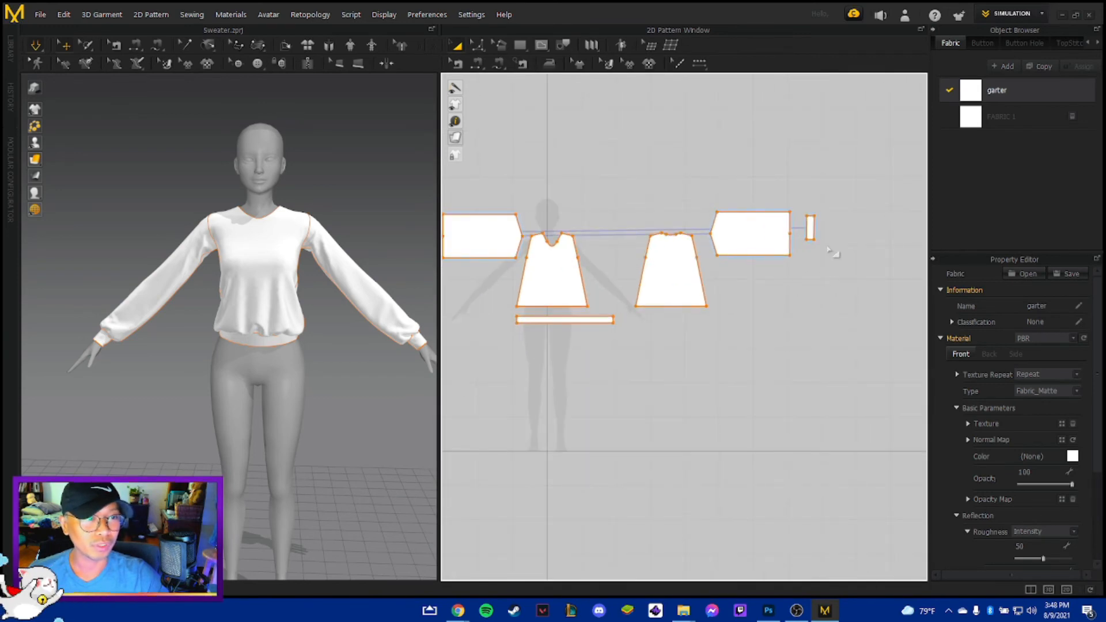
{"action": "left_click", "coordinate": [806, 226]}
{"action": "left_click", "coordinate": [585, 319], "text": "shift"}
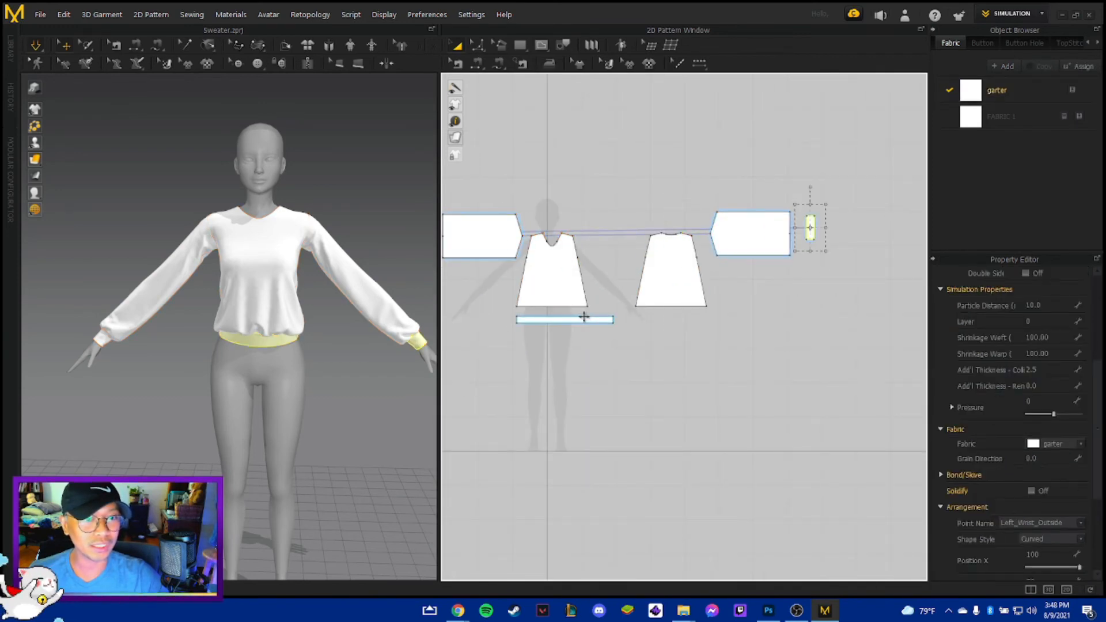
{"action": "scroll", "coordinate": [706, 383], "scroll_direction": "down", "scroll_amount": 2}
{"action": "left_click", "coordinate": [536, 259], "text": "shift"}
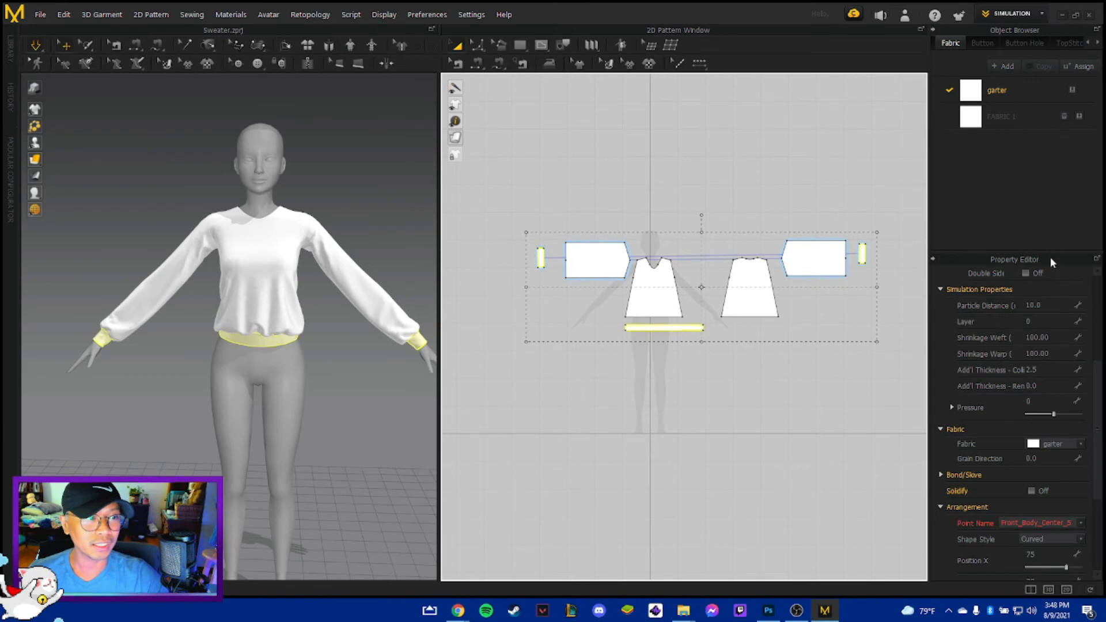
{"action": "left_click", "coordinate": [1055, 444]}
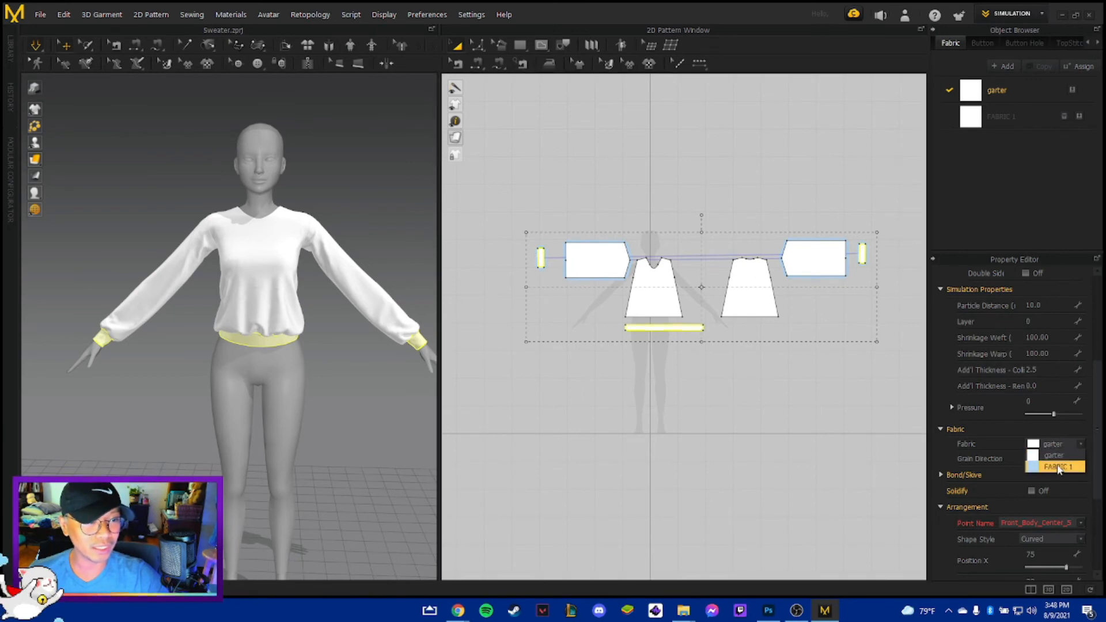
{"action": "left_click", "coordinate": [1059, 457]}
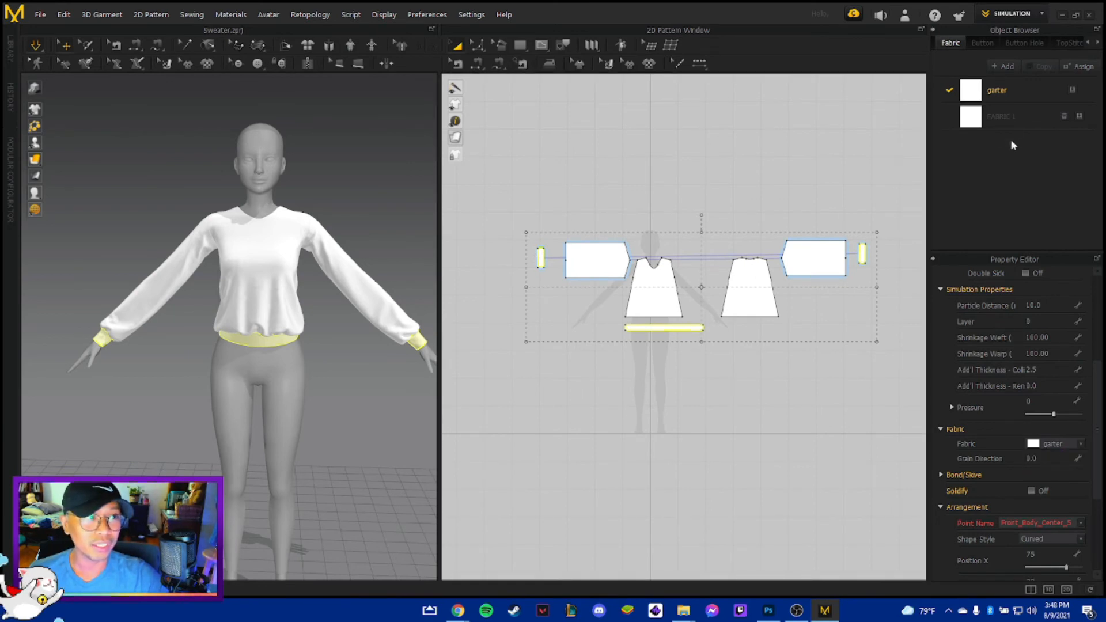
Assign FABRIC 1 to the front bodice, the back bodice and the sleeve beside the front bodice, then clear the selection.
{"action": "left_click", "coordinate": [823, 254]}
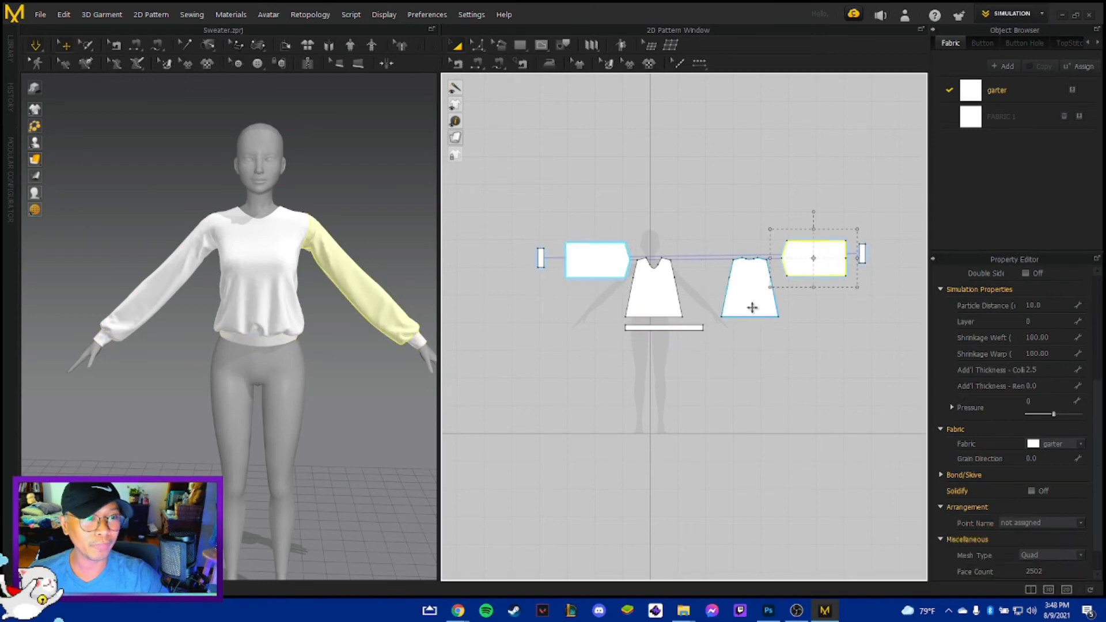
{"action": "left_click", "coordinate": [751, 306]}
{"action": "left_click", "coordinate": [679, 299], "text": "shift"}
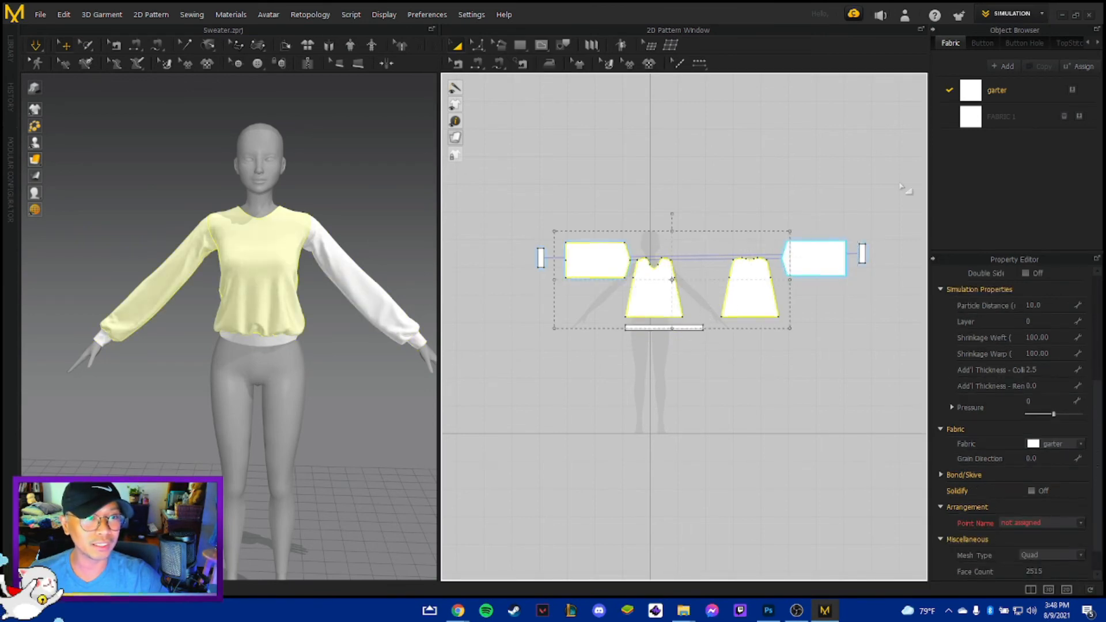
{"action": "left_click", "coordinate": [1080, 443]}
{"action": "left_click", "coordinate": [1066, 471]}
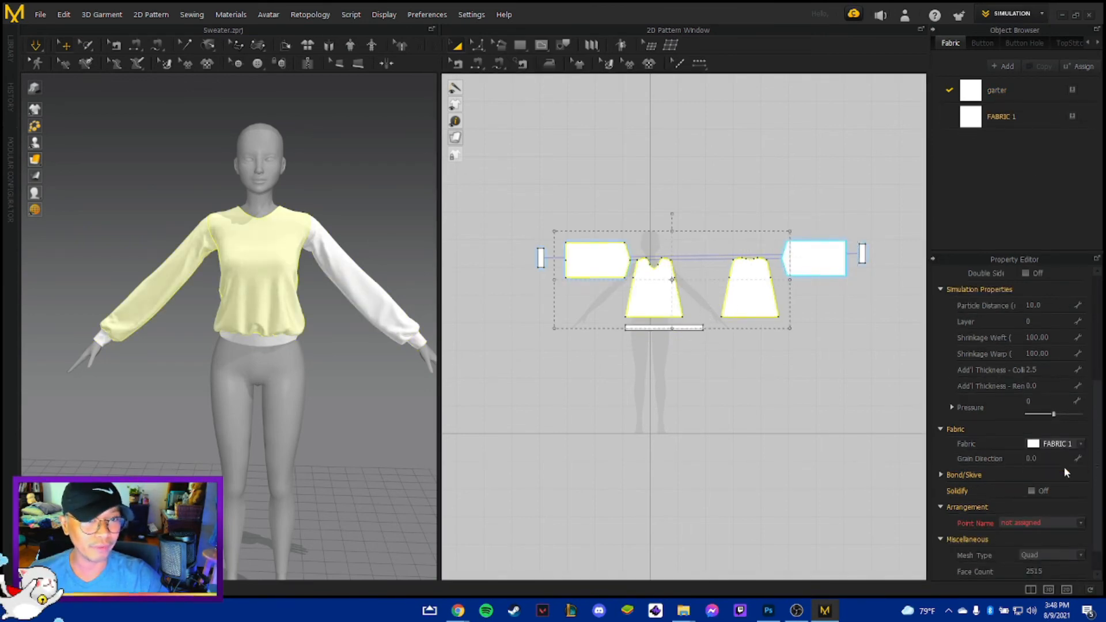
{"action": "left_click", "coordinate": [640, 401]}
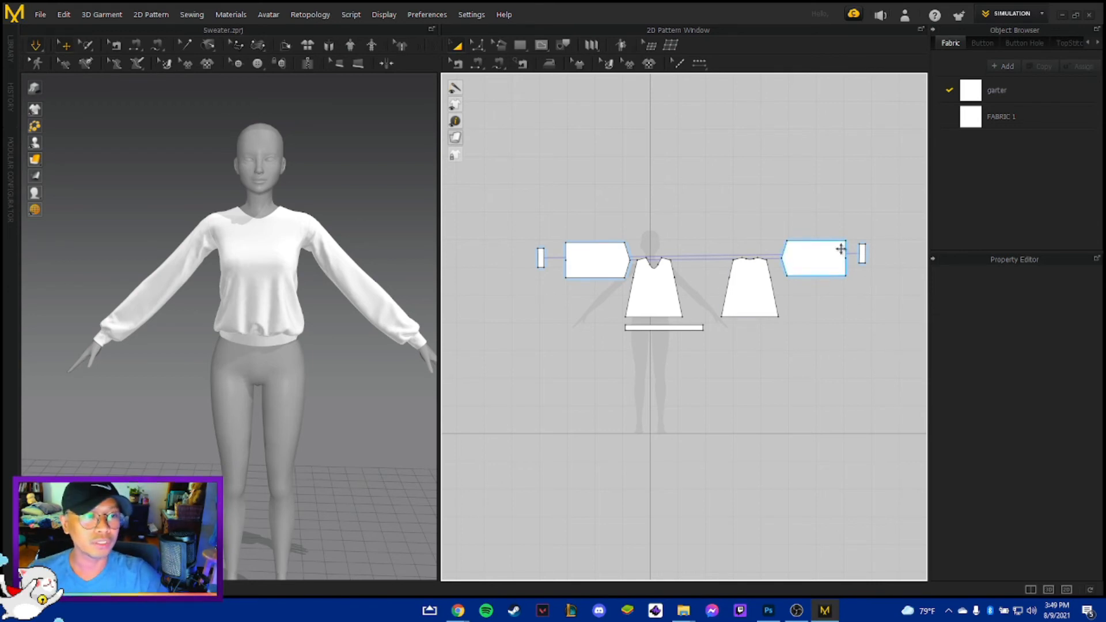
Select the front bodice, back bodice and both sleeves to check their fabric properties.
{"action": "left_click", "coordinate": [603, 261]}
{"action": "left_click", "coordinate": [649, 289]}
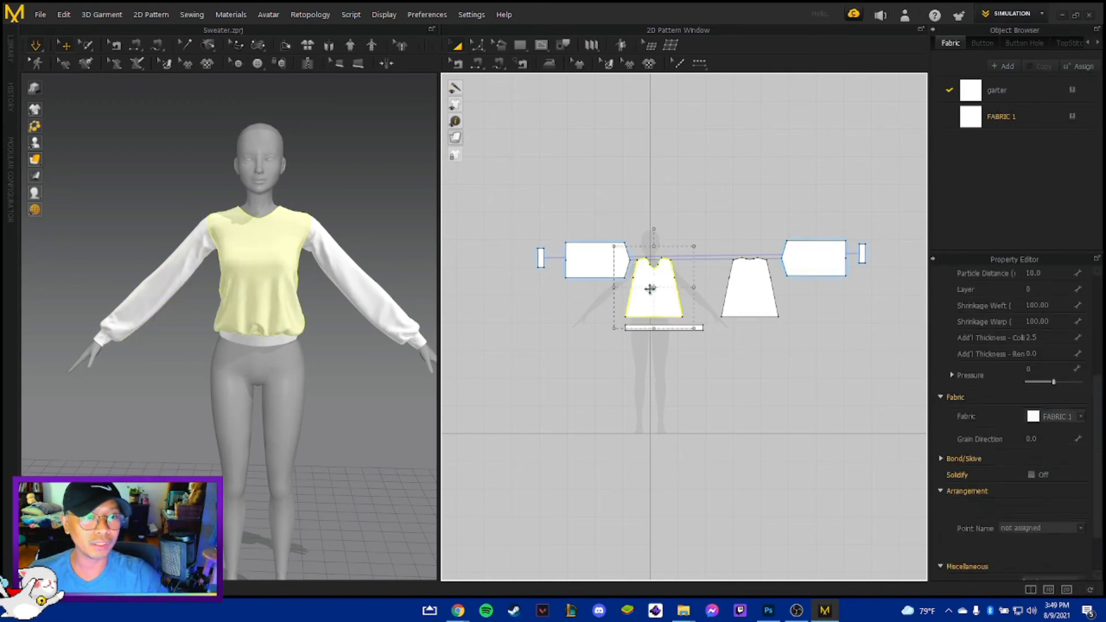
{"action": "left_click", "coordinate": [599, 262]}
{"action": "left_click_drag", "start_coordinate": [670, 291], "coordinate": [678, 290], "text": "shift"}
{"action": "left_click", "coordinate": [742, 300], "text": "shift"}
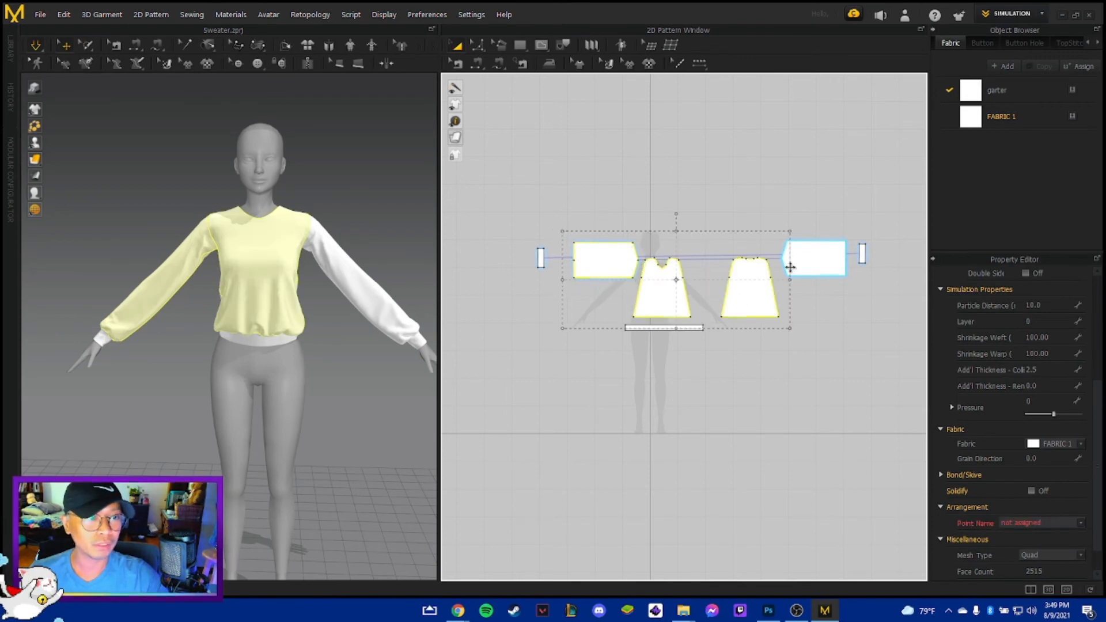
{"action": "left_click", "coordinate": [793, 266], "text": "shift"}
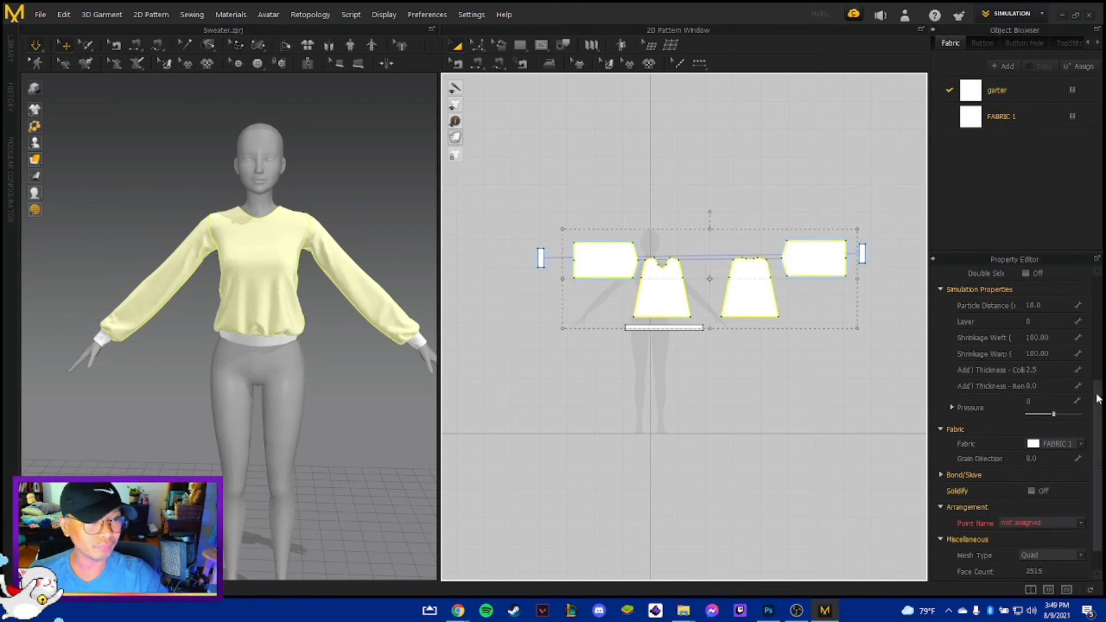
{"action": "scroll", "coordinate": [1083, 467], "scroll_direction": "down", "scroll_amount": 2}
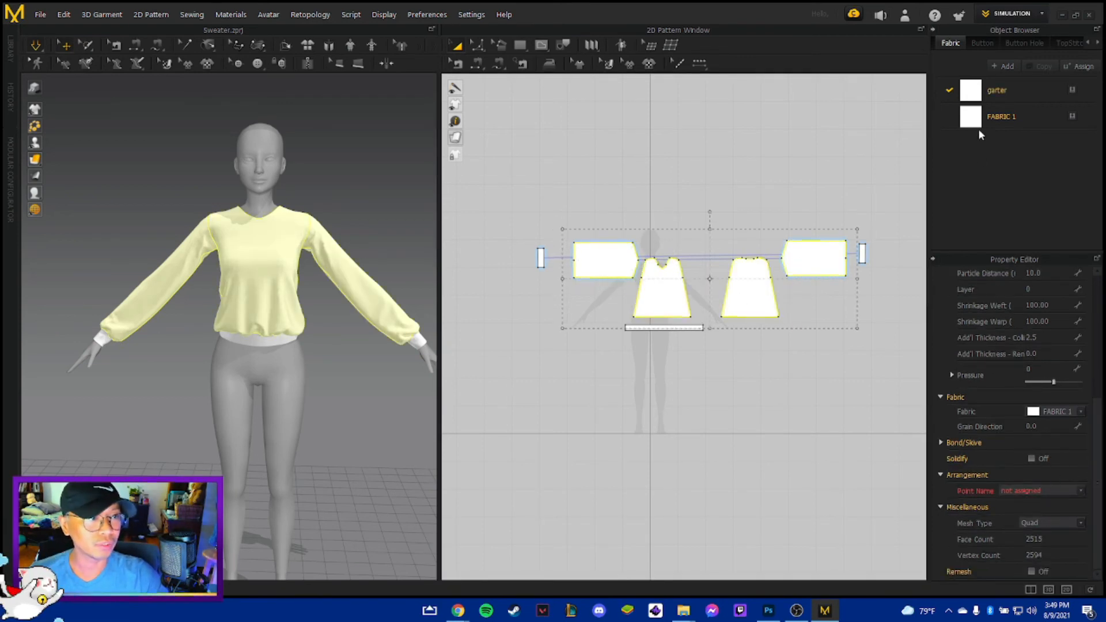
Set the physical property preset of FABRIC 1 to Trim Hardware.
{"action": "left_click", "coordinate": [1024, 118]}
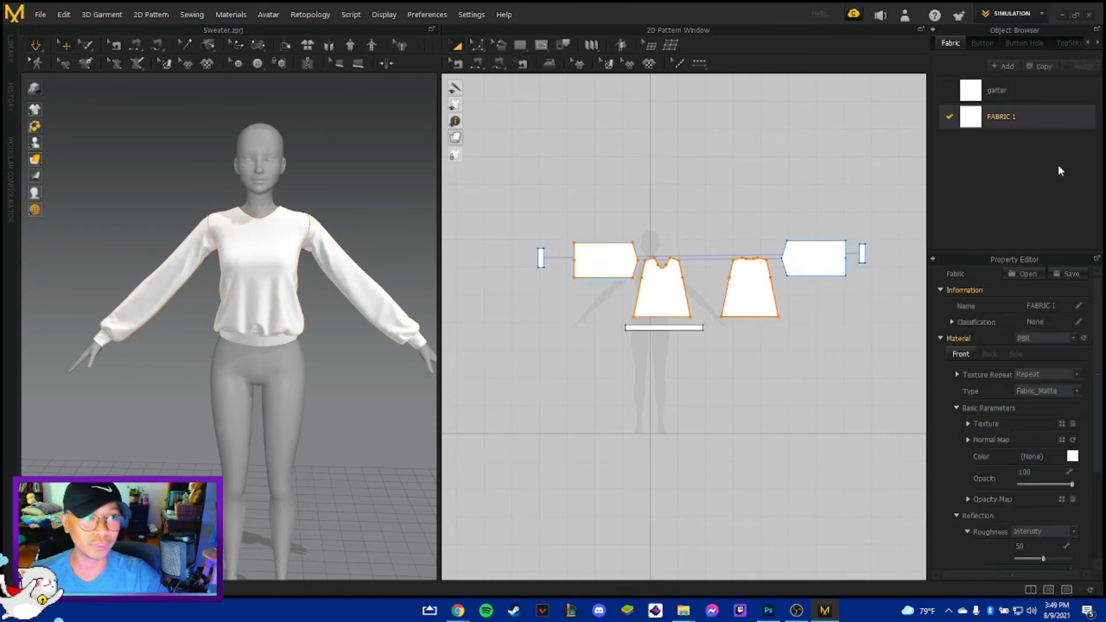
{"action": "double_click", "coordinate": [1032, 116]}
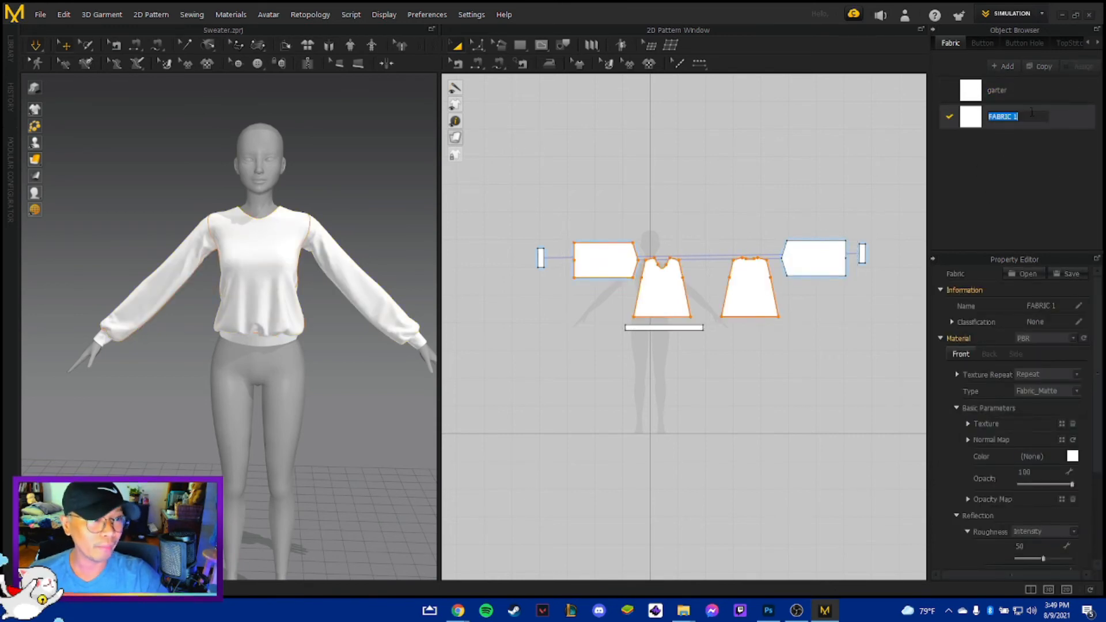
{"action": "left_click", "coordinate": [1061, 125]}
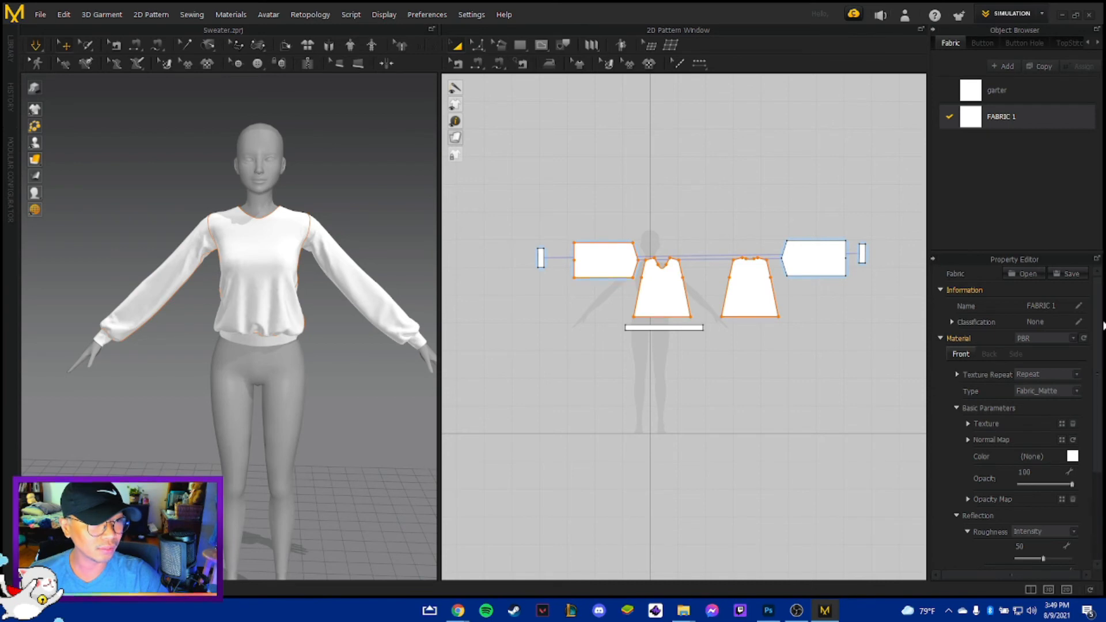
{"action": "left_click_drag", "start_coordinate": [1103, 326], "coordinate": [1101, 341]}
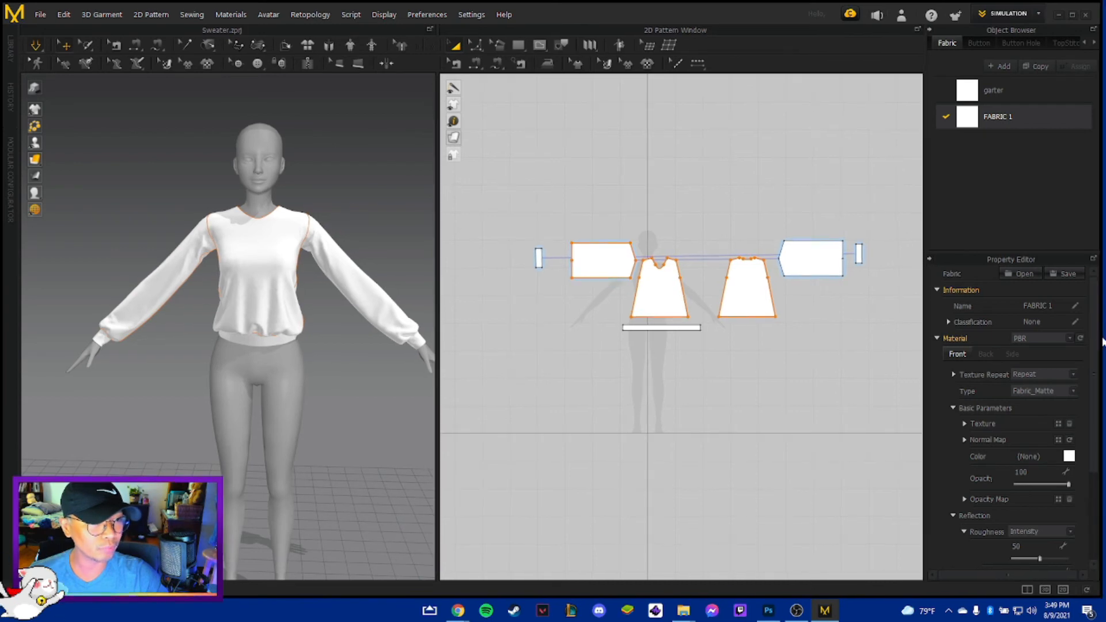
{"action": "left_click", "coordinate": [1072, 15]}
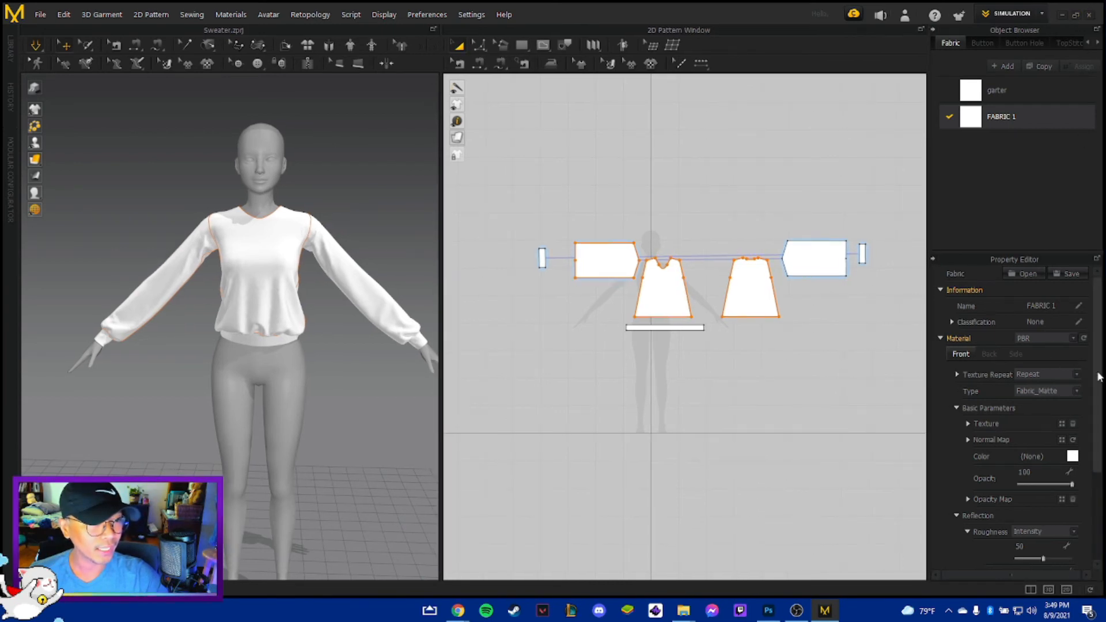
{"action": "scroll", "coordinate": [1065, 437], "scroll_direction": "down", "scroll_amount": 5}
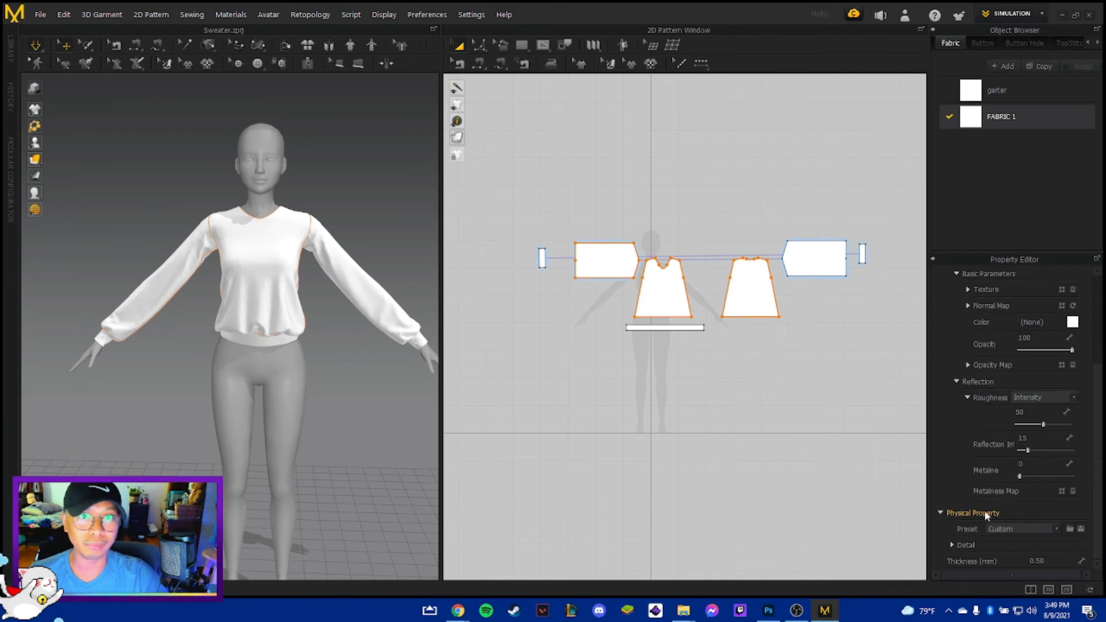
{"action": "left_click", "coordinate": [1012, 525]}
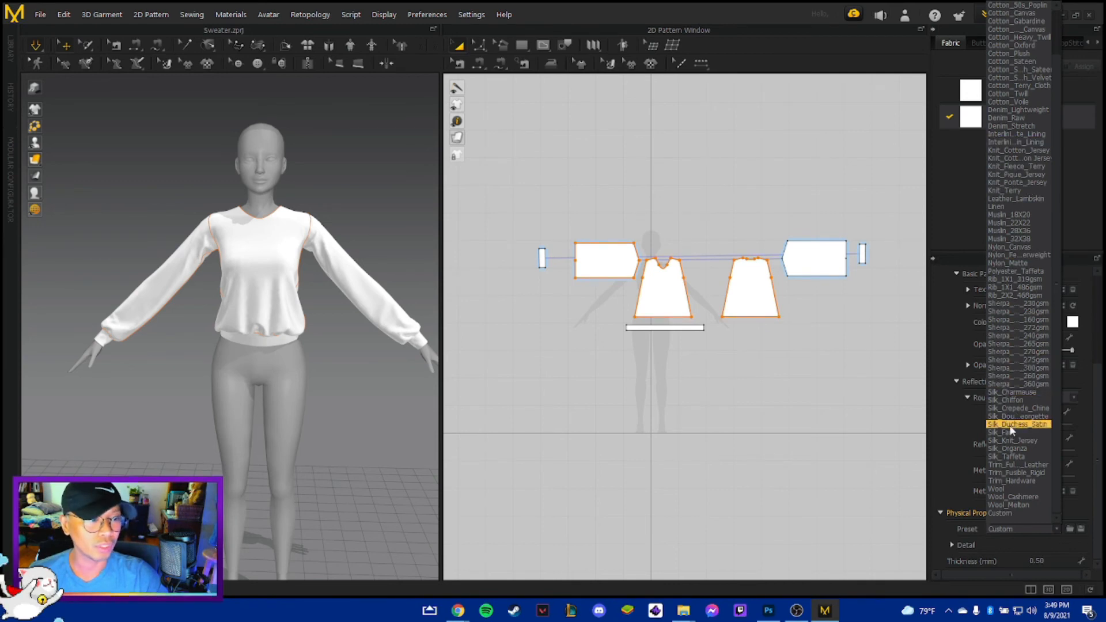
{"action": "left_click", "coordinate": [1040, 480]}
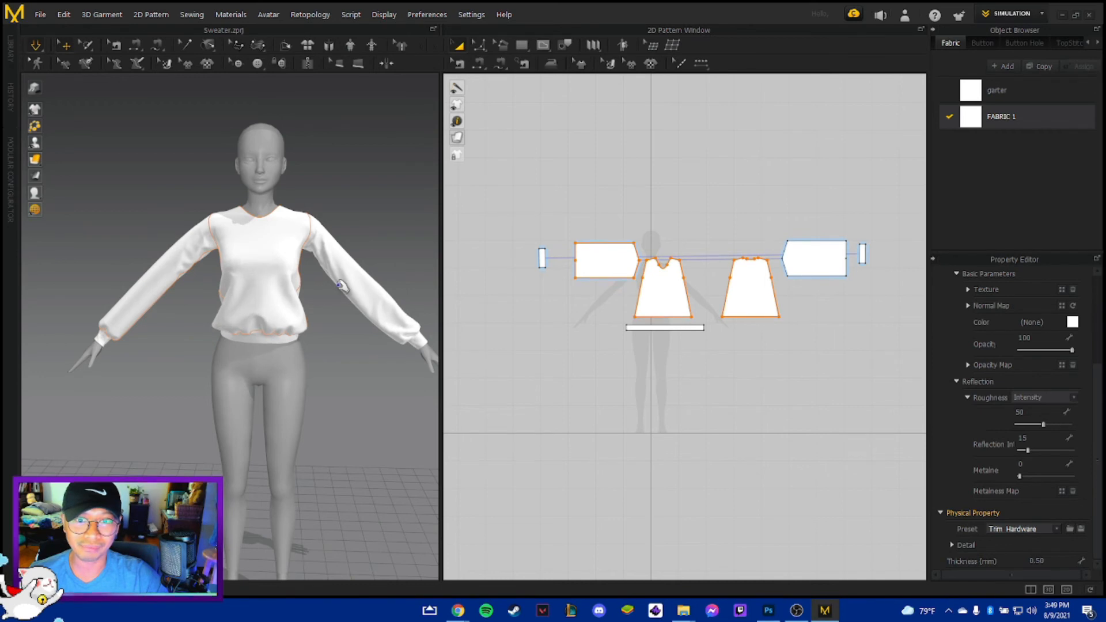
Try to assign FABRIC 1 to the front bodice, the back bodice and both sleeves together, then clear the selection.
{"action": "left_click", "coordinate": [838, 261]}
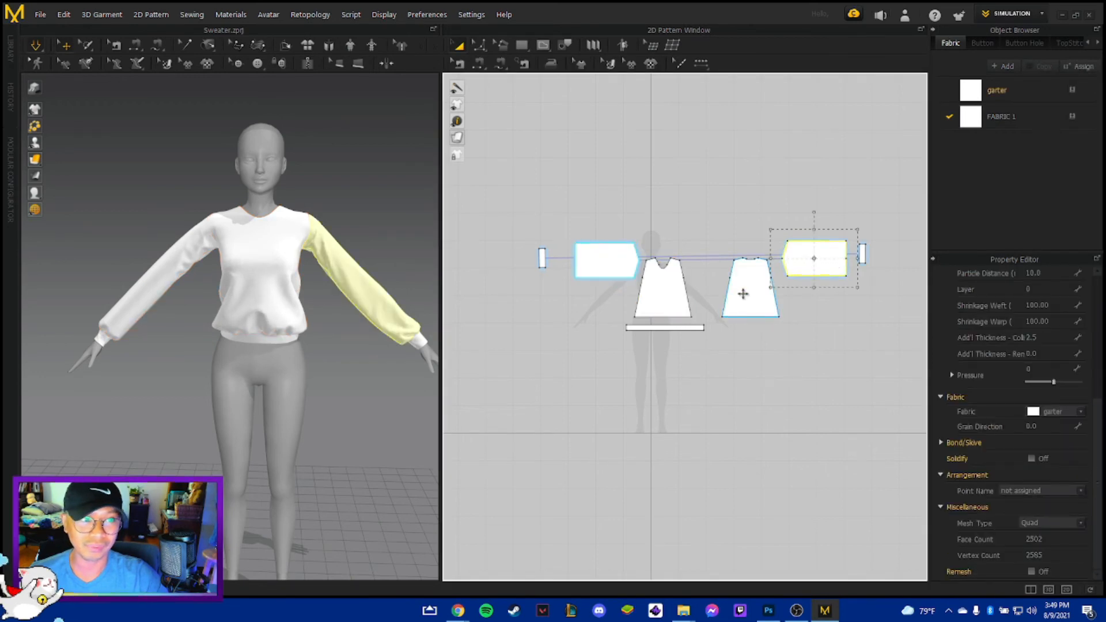
{"action": "left_click", "coordinate": [776, 422]}
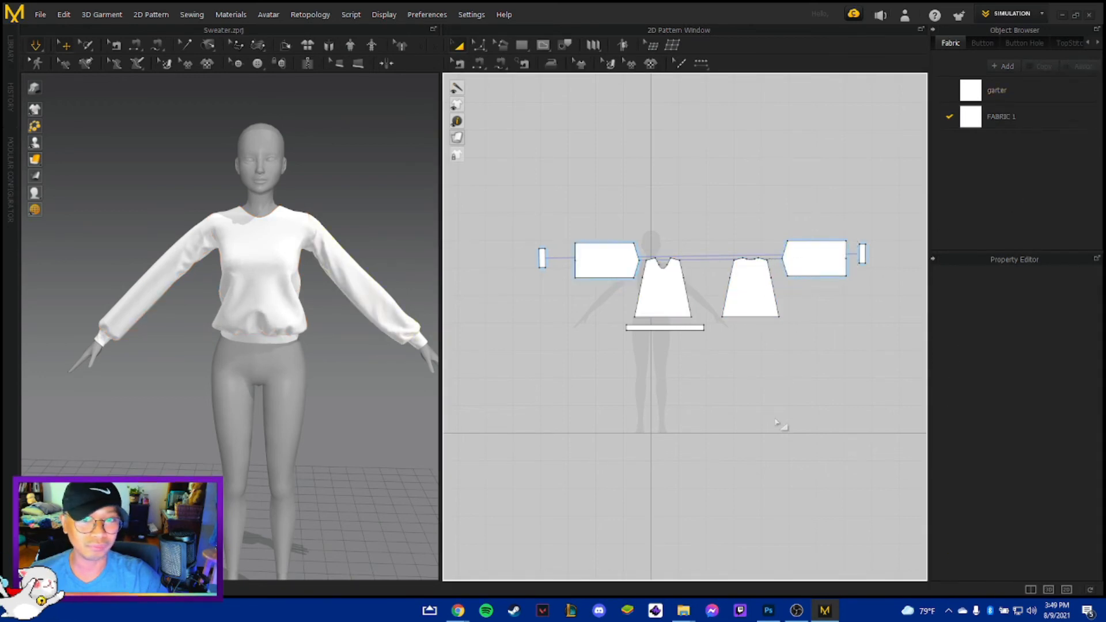
{"action": "left_click", "coordinate": [819, 249]}
{"action": "left_click", "coordinate": [735, 291], "text": "shift"}
{"action": "left_click", "coordinate": [681, 301], "text": "shift"}
{"action": "left_click", "coordinate": [620, 273], "text": "shift"}
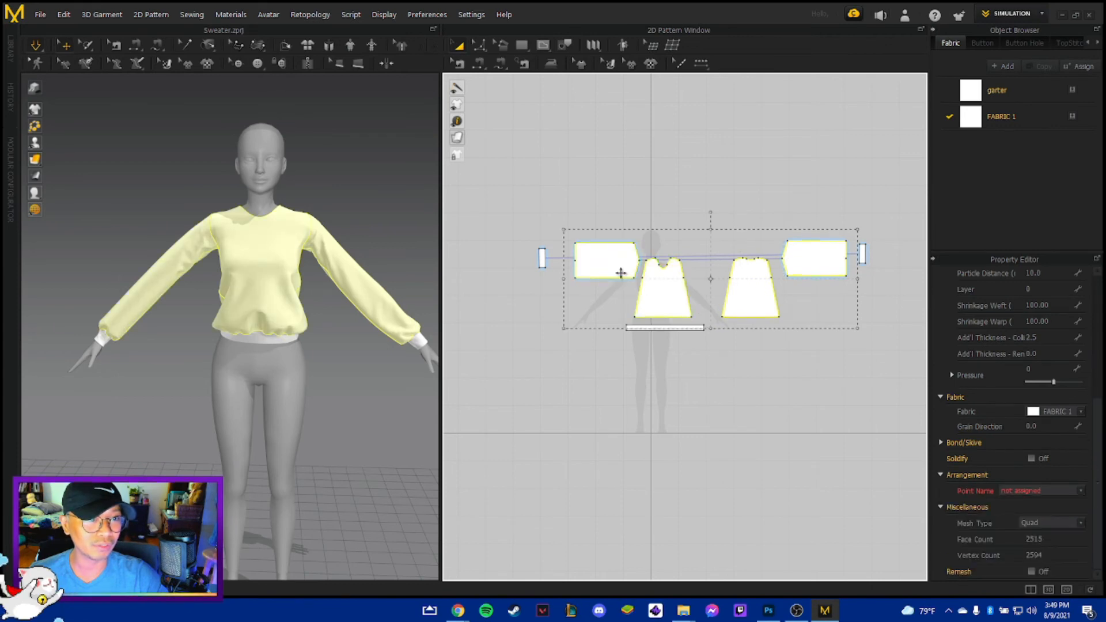
{"action": "left_click", "coordinate": [1062, 413]}
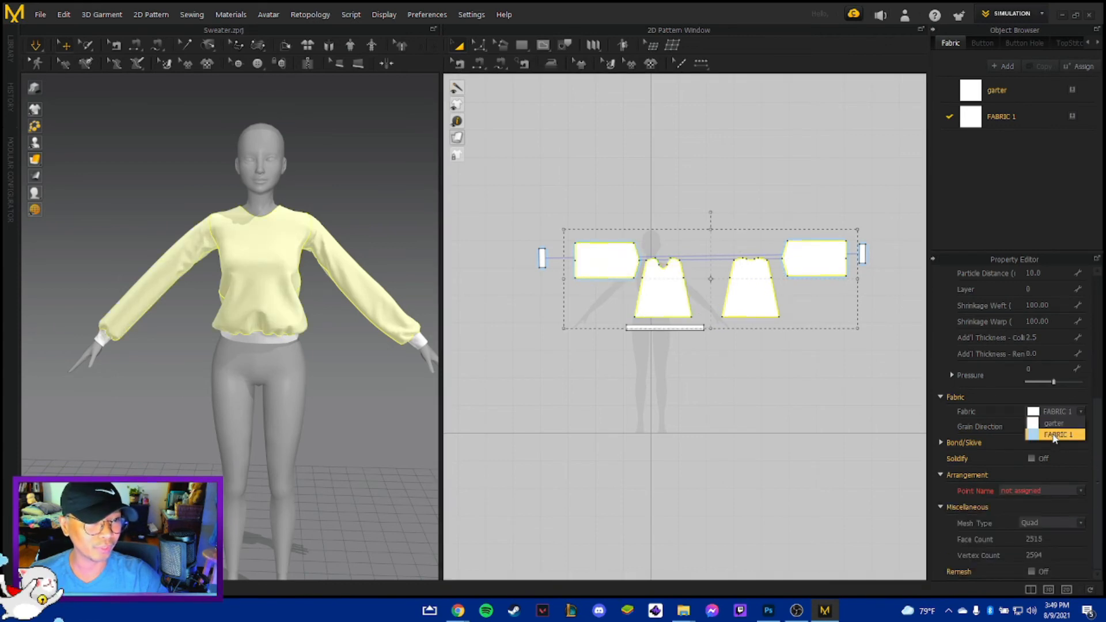
{"action": "left_click", "coordinate": [761, 459]}
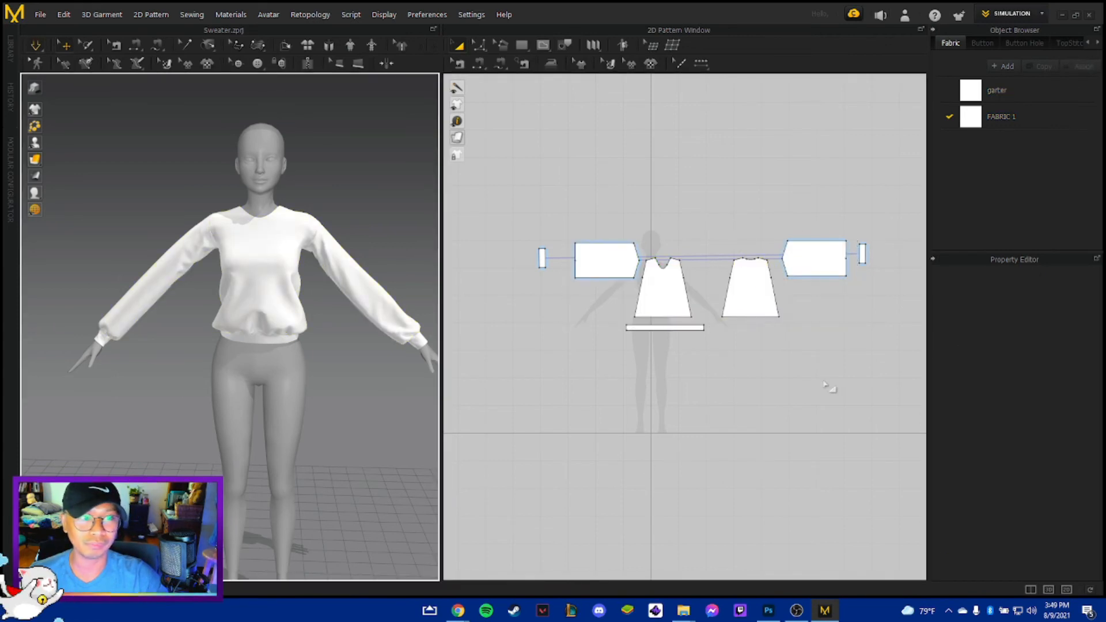
Set the physical property preset of FABRIC 1 to Wool and check the drape on the avatar.
{"action": "left_click", "coordinate": [1001, 117]}
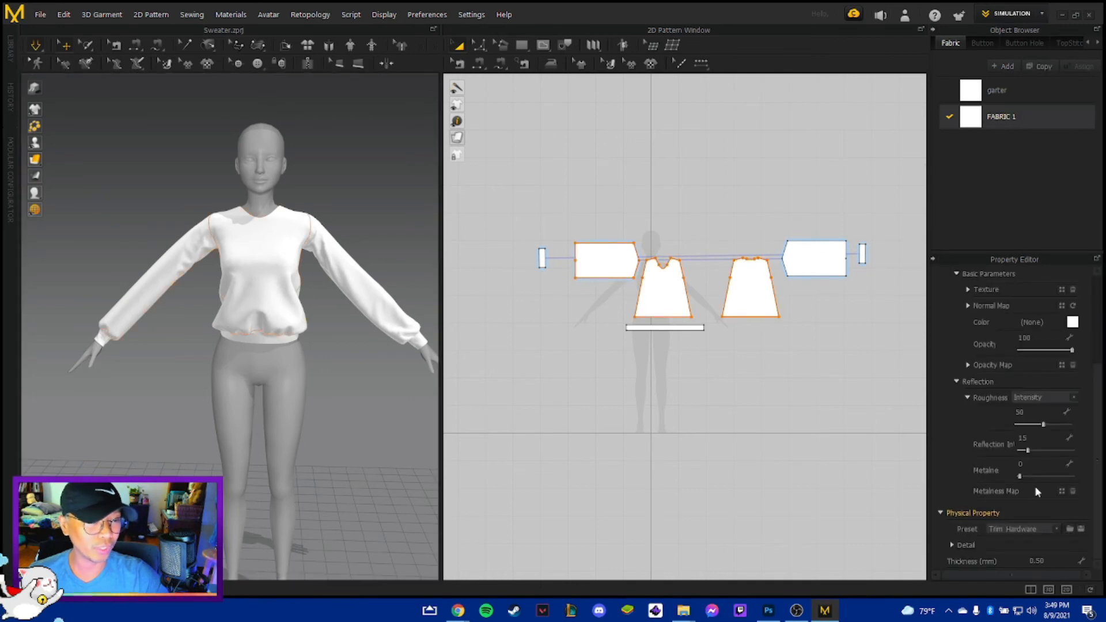
{"action": "left_click", "coordinate": [1022, 528]}
{"action": "left_click", "coordinate": [1014, 490]}
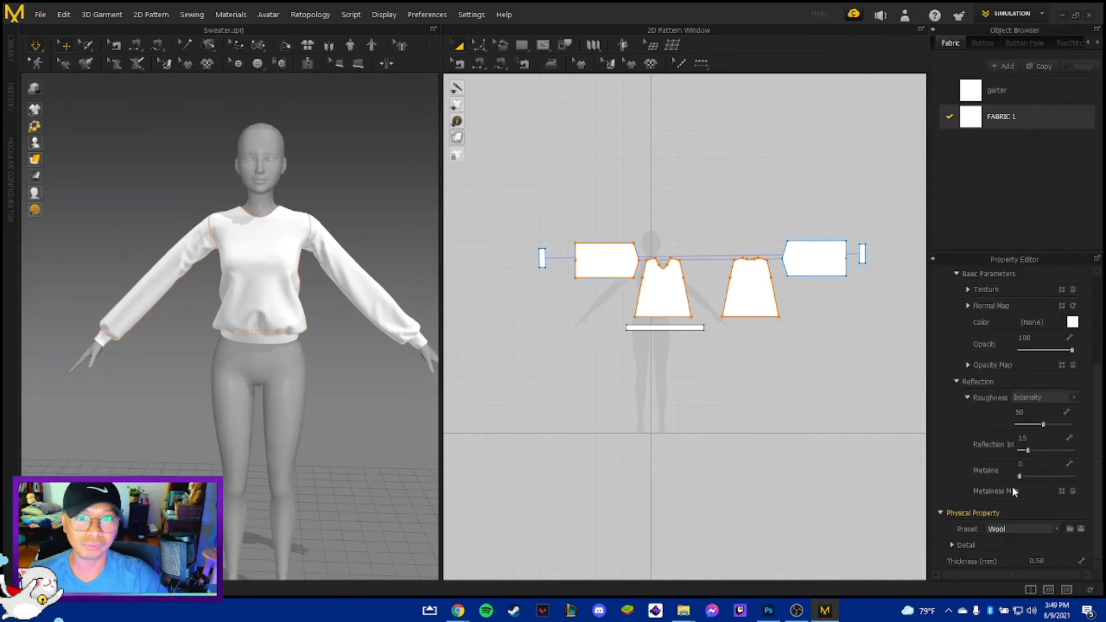
{"action": "right_click_drag", "start_coordinate": [349, 429], "coordinate": [252, 427]}
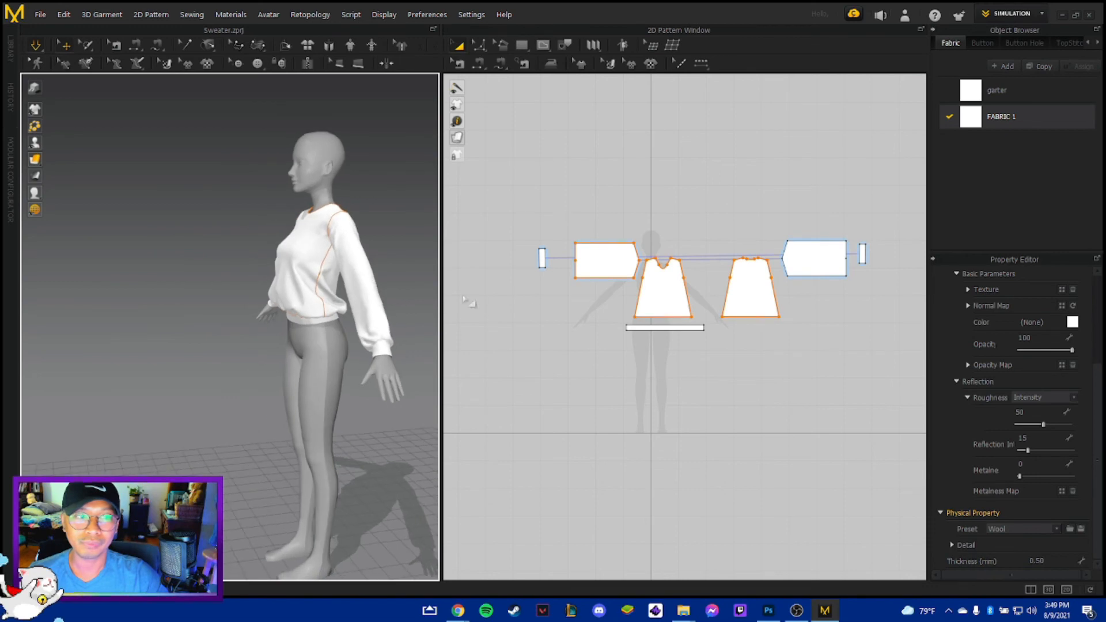
Assign FABRIC 1 to the sleeve beside the back bodice, which still uses garter, and clear the selection.
{"action": "left_click", "coordinate": [804, 252]}
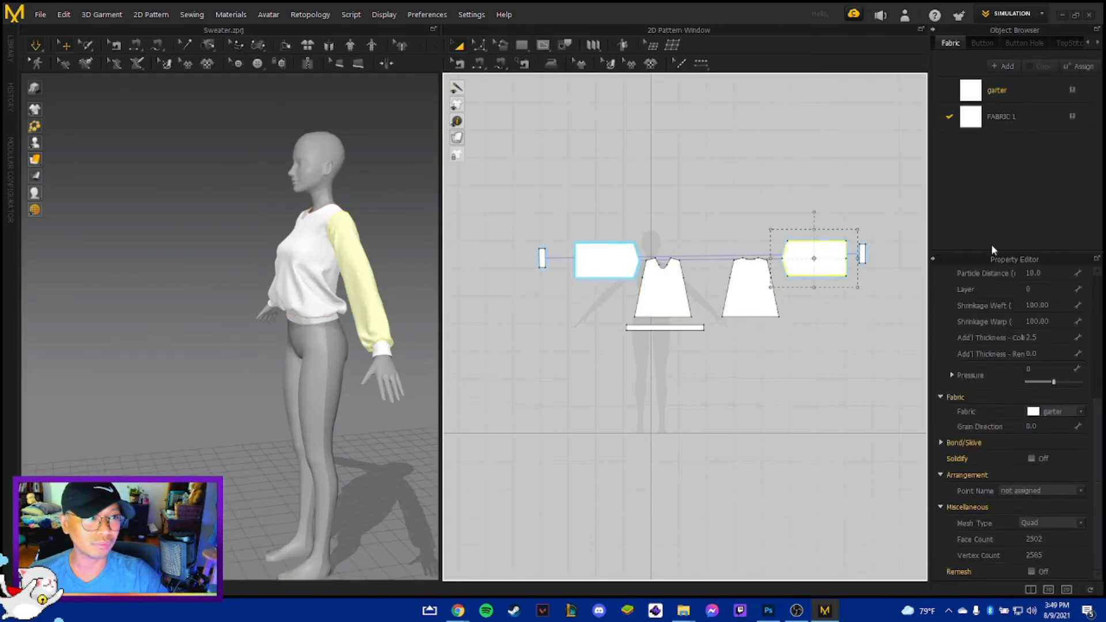
{"action": "left_click", "coordinate": [1057, 416]}
{"action": "left_click", "coordinate": [1052, 435]}
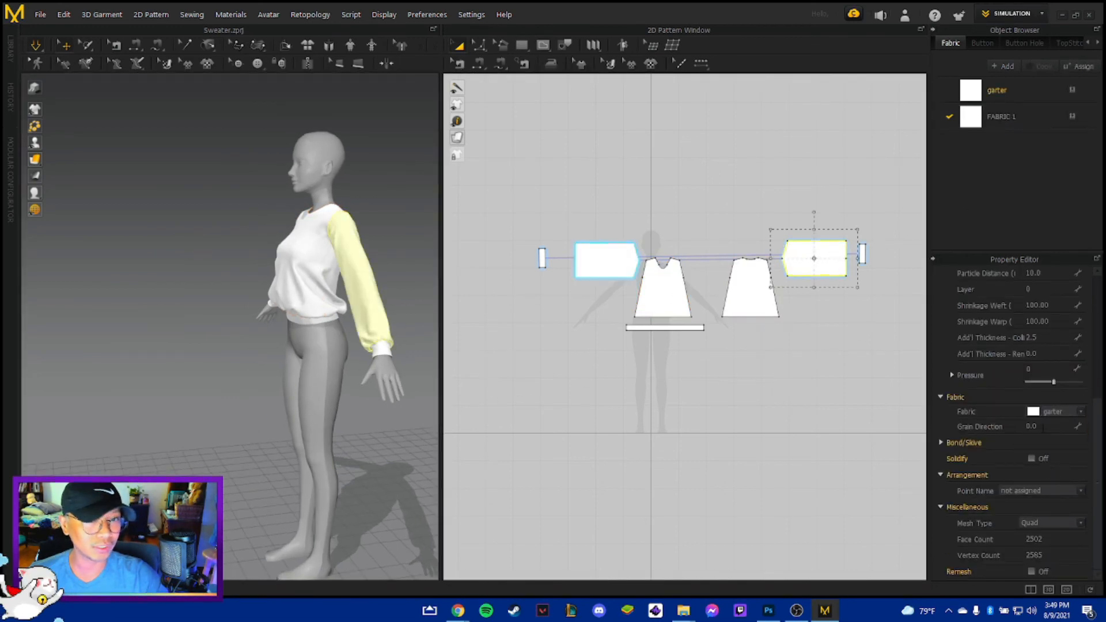
{"action": "left_click", "coordinate": [615, 467]}
{"action": "right_click_drag", "start_coordinate": [375, 465], "coordinate": [474, 454]}
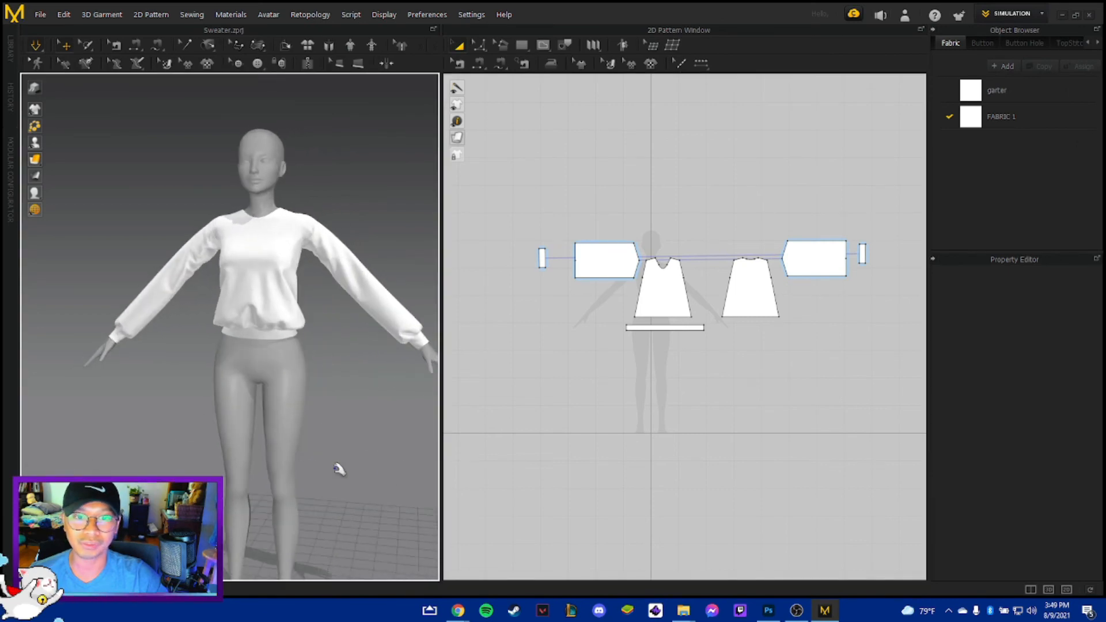
{"action": "scroll", "coordinate": [336, 468], "scroll_direction": "up", "scroll_amount": 2}
{"action": "scroll", "coordinate": [333, 469], "scroll_direction": "down", "scroll_amount": 3}
{"action": "right_click_drag", "start_coordinate": [334, 469], "coordinate": [265, 286]}
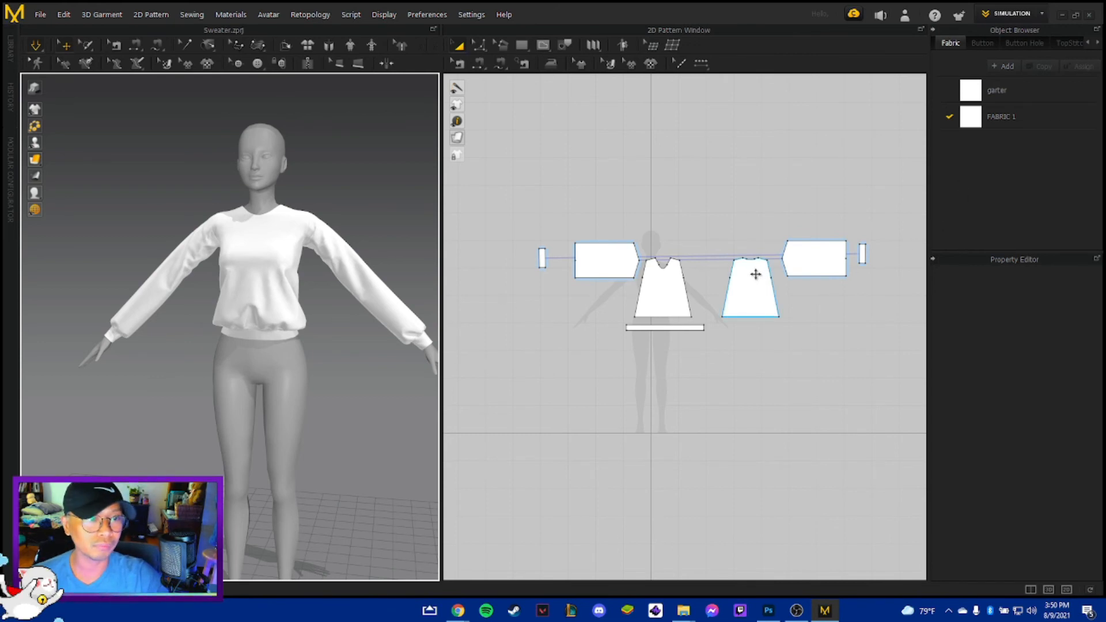
Try the Trim Full Grain Leather physical property preset on FABRIC 1 and check how the sweater drapes.
{"action": "left_click", "coordinate": [1028, 115]}
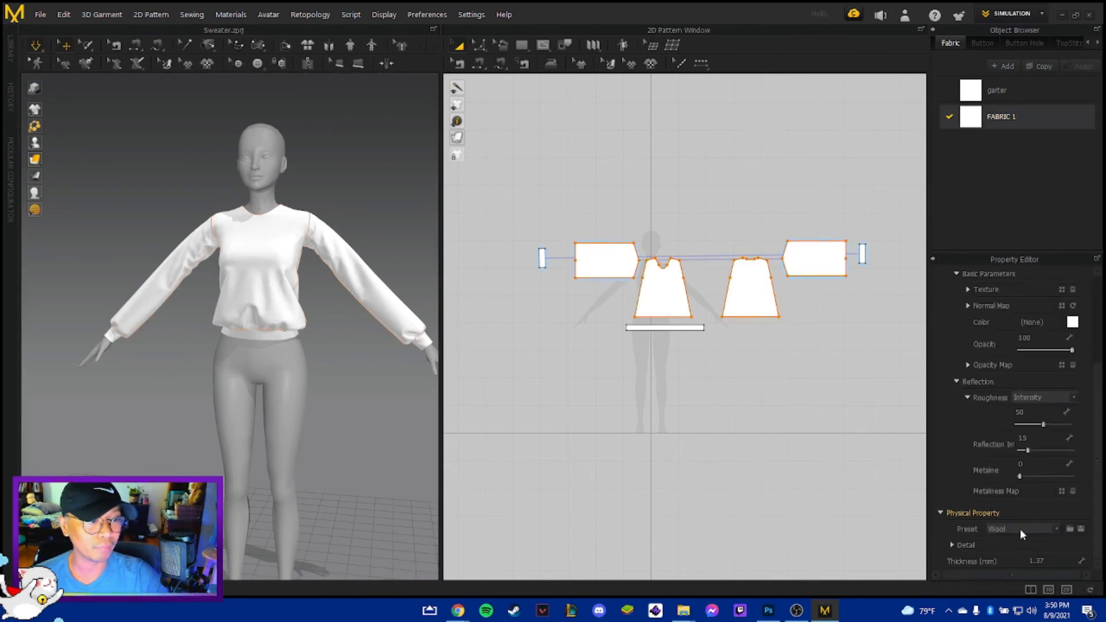
{"action": "left_click", "coordinate": [1029, 527]}
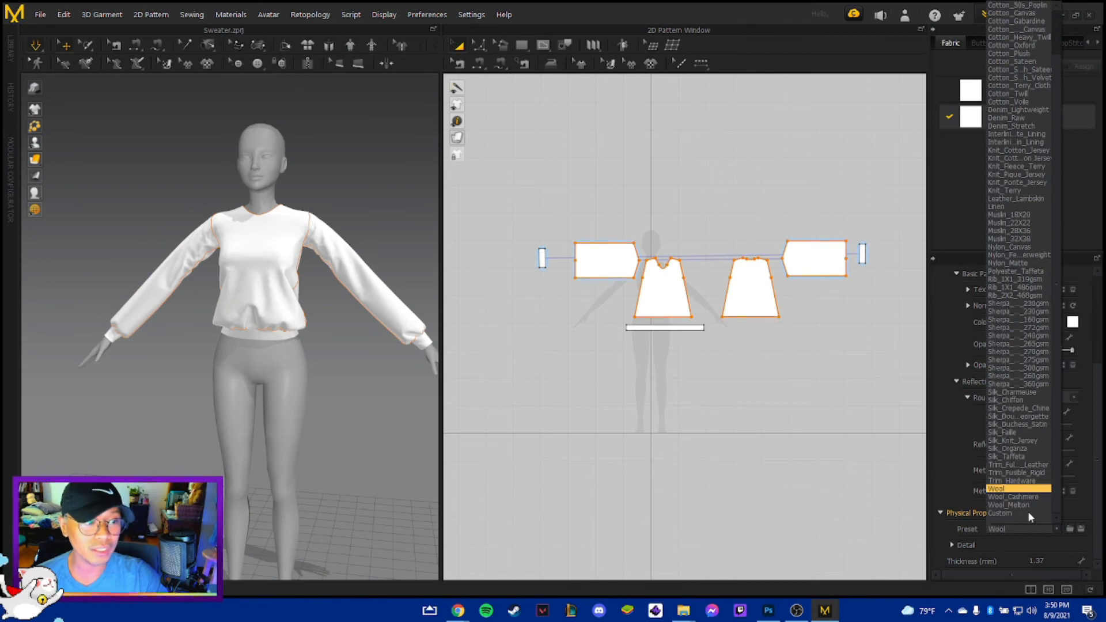
{"action": "left_click", "coordinate": [1040, 465]}
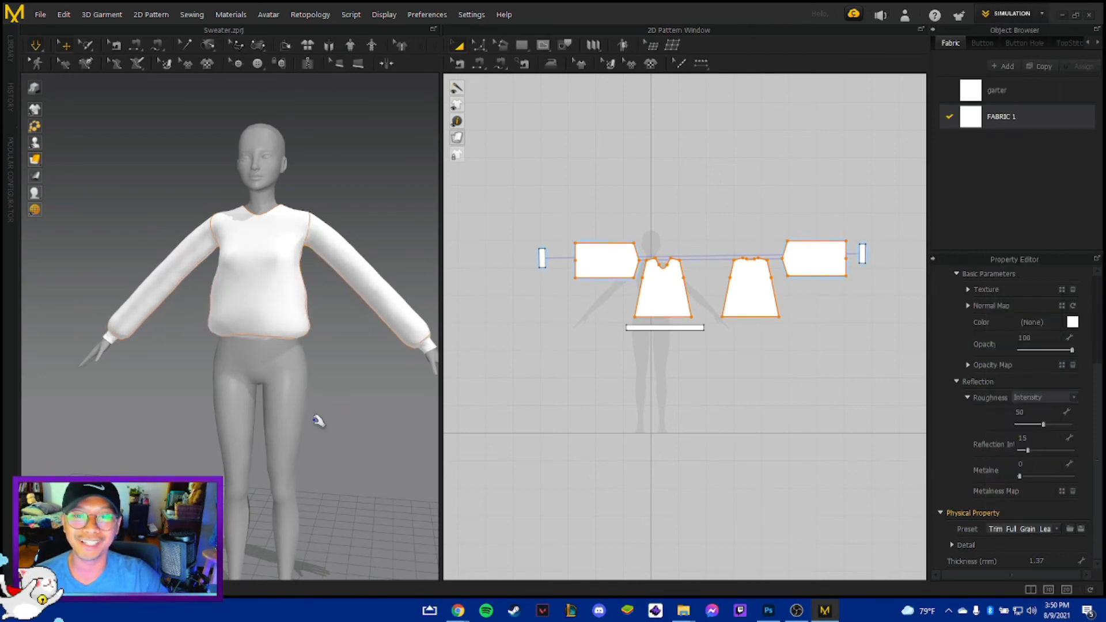
{"action": "right_click_drag", "start_coordinate": [318, 420], "coordinate": [284, 357]}
{"action": "key", "text": "2"}
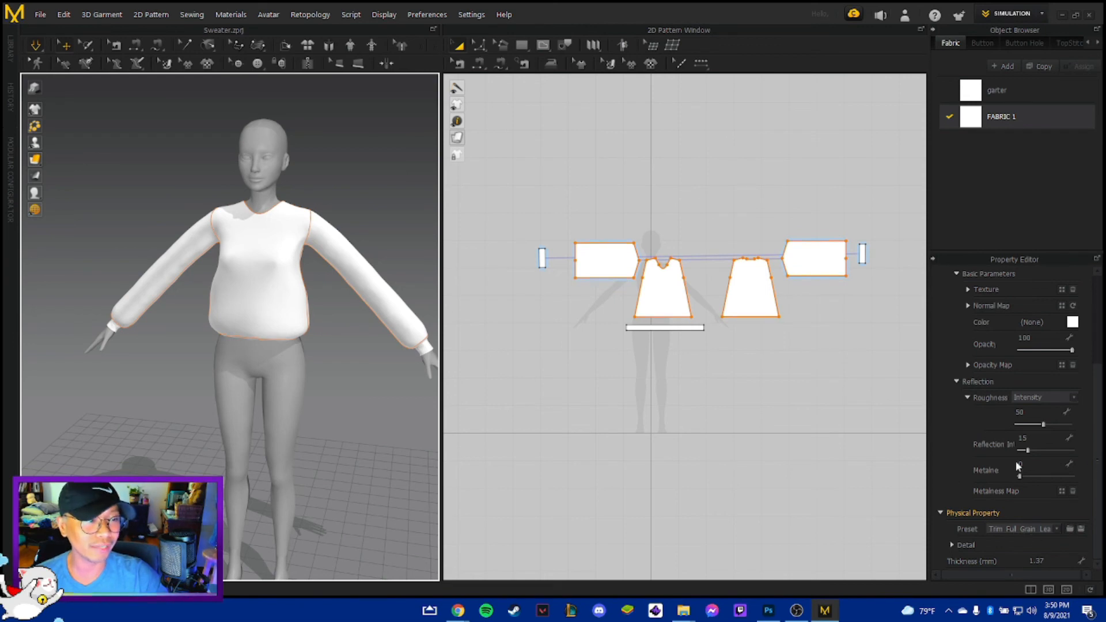
Set the physical property preset of FABRIC 1 to Silk Taffeta.
{"action": "double_click", "coordinate": [1007, 121]}
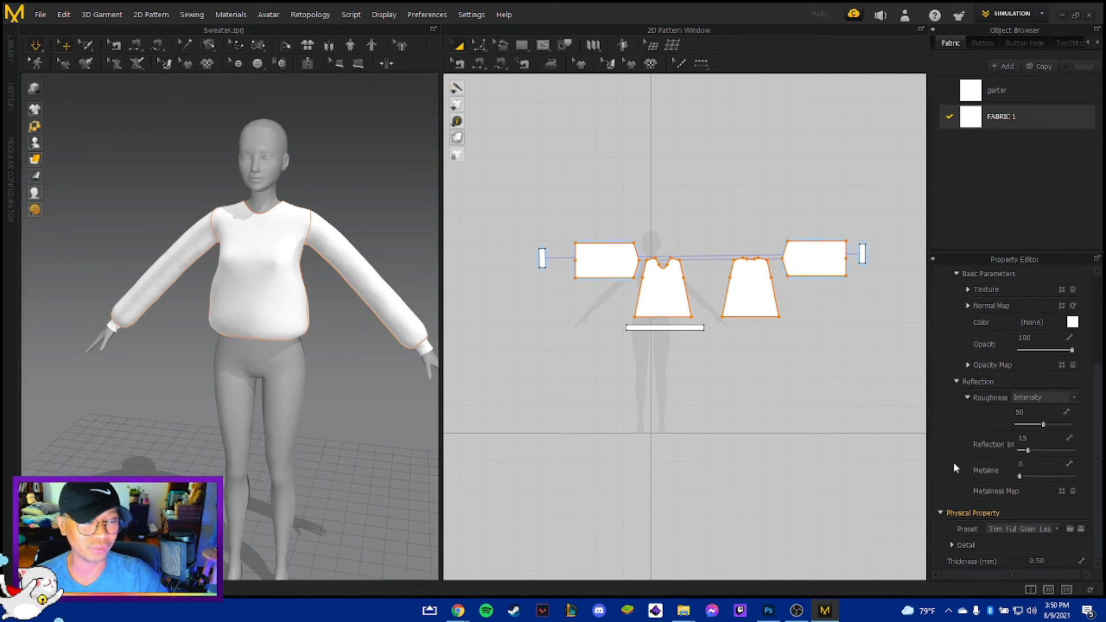
{"action": "left_click", "coordinate": [1011, 528]}
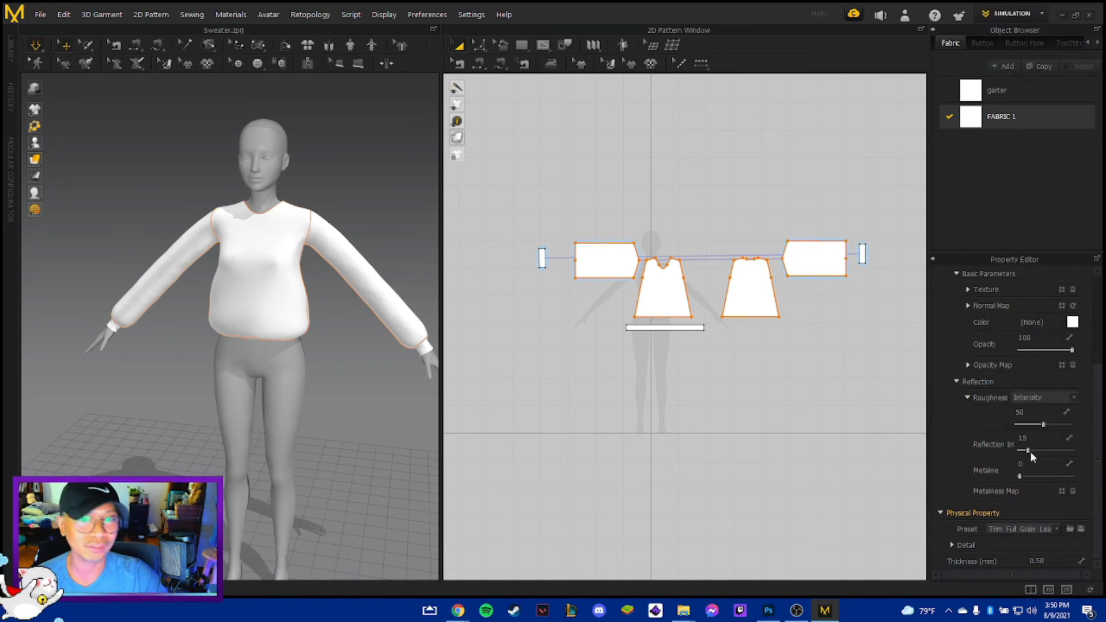
{"action": "left_click", "coordinate": [1030, 456]}
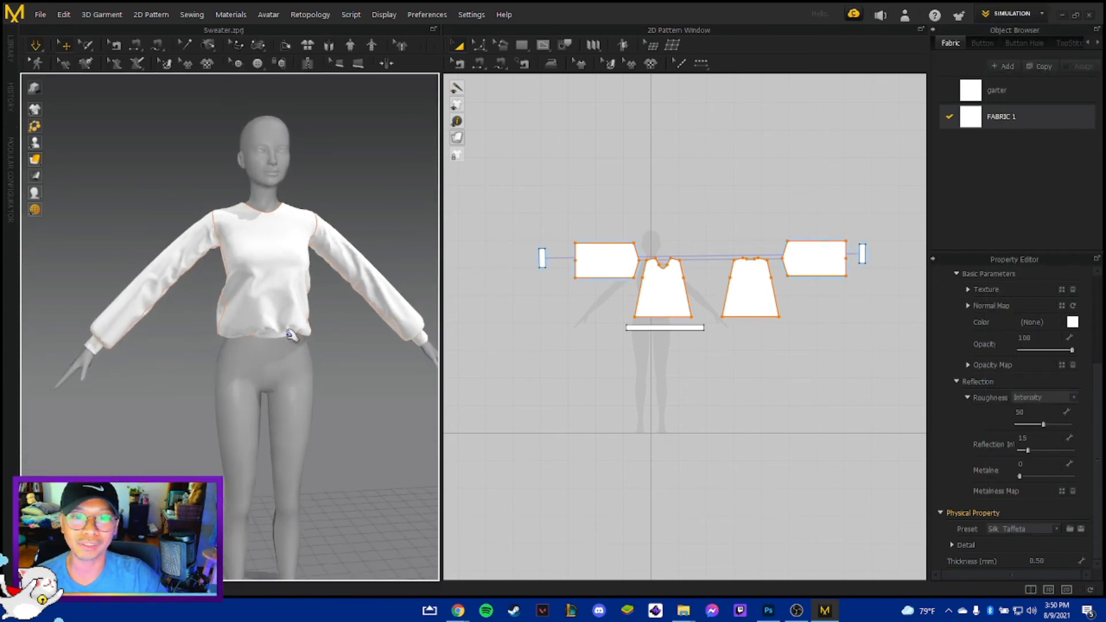
Tug the front and back of the bodice in the running simulation and check the drape from the front and the back.
{"action": "left_click", "coordinate": [244, 312]}
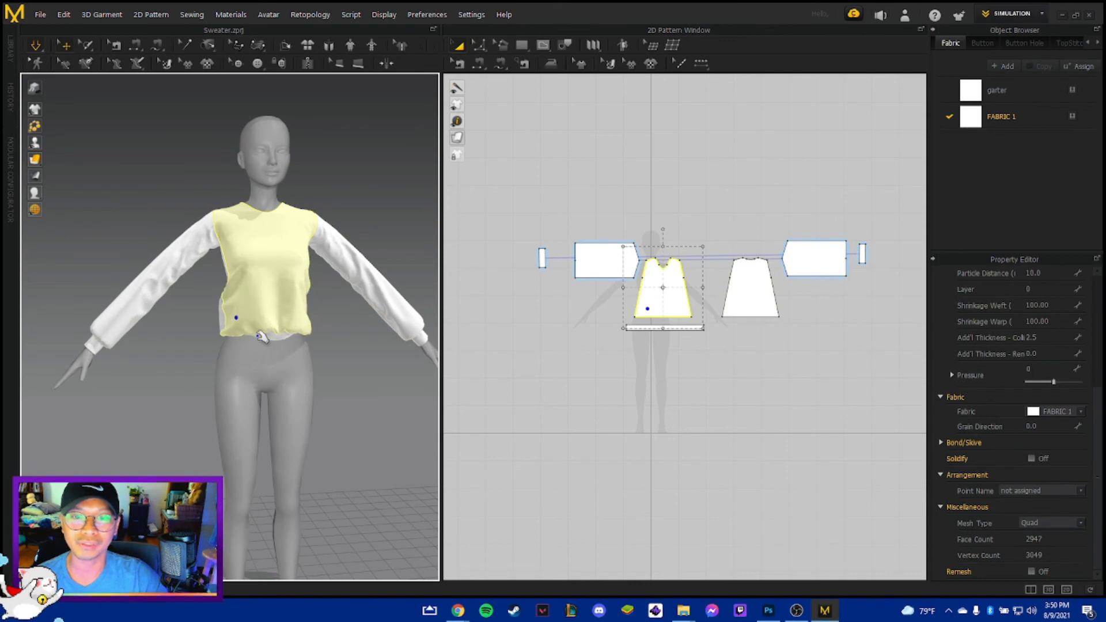
{"action": "left_click", "coordinate": [260, 389]}
{"action": "left_click_drag", "start_coordinate": [259, 387], "coordinate": [248, 386]}
{"action": "left_click_drag", "start_coordinate": [262, 331], "coordinate": [242, 294]}
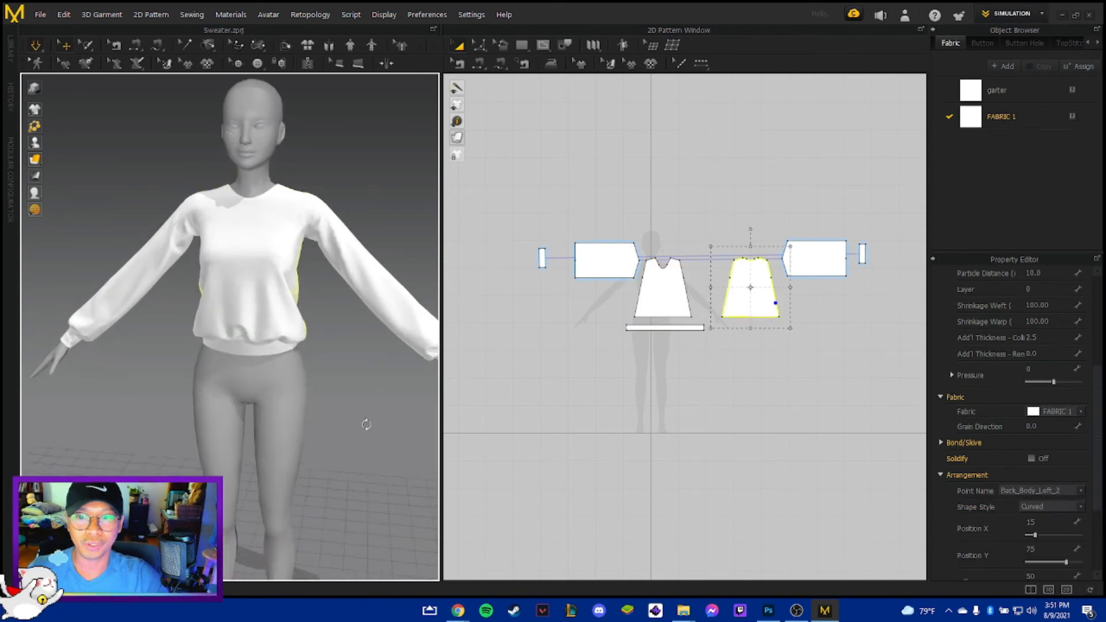
{"action": "right_click_drag", "start_coordinate": [365, 425], "coordinate": [217, 420]}
{"action": "scroll", "coordinate": [217, 420], "scroll_direction": "up", "scroll_amount": 3}
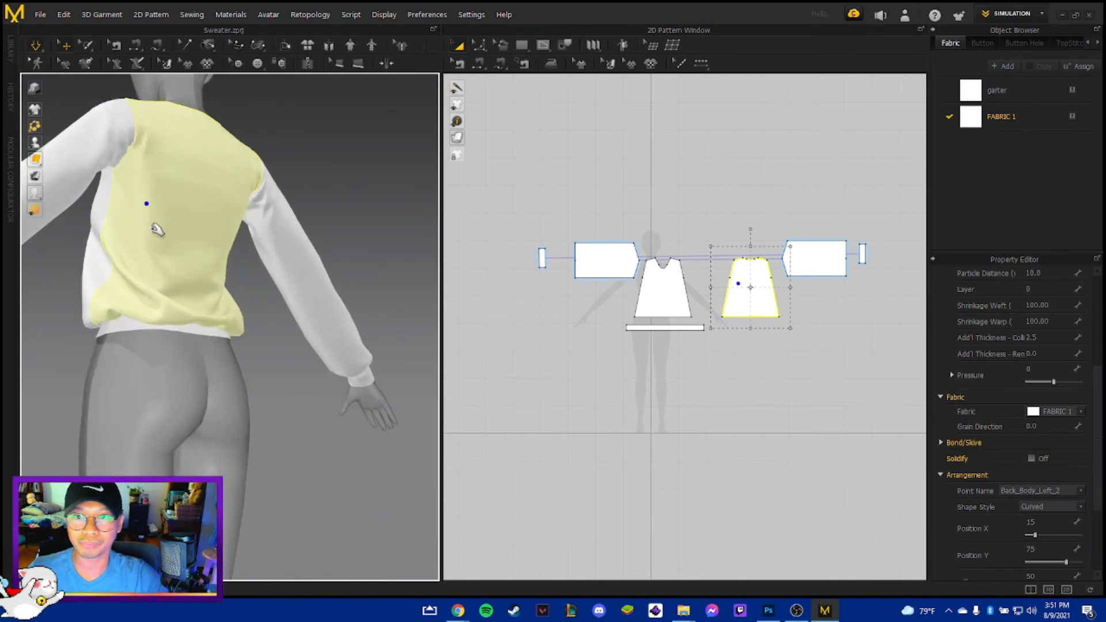
{"action": "right_click_drag", "start_coordinate": [267, 387], "coordinate": [74, 420]}
{"action": "scroll", "coordinate": [266, 408], "scroll_direction": "down", "scroll_amount": 5}
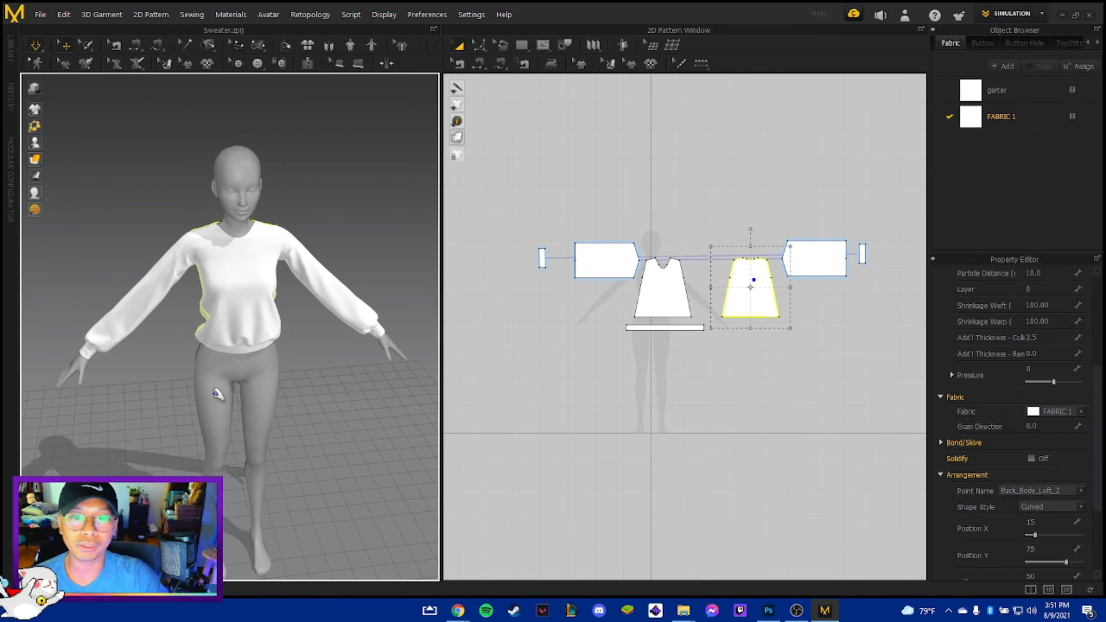
{"action": "scroll", "coordinate": [313, 370], "scroll_direction": "up", "scroll_amount": 5}
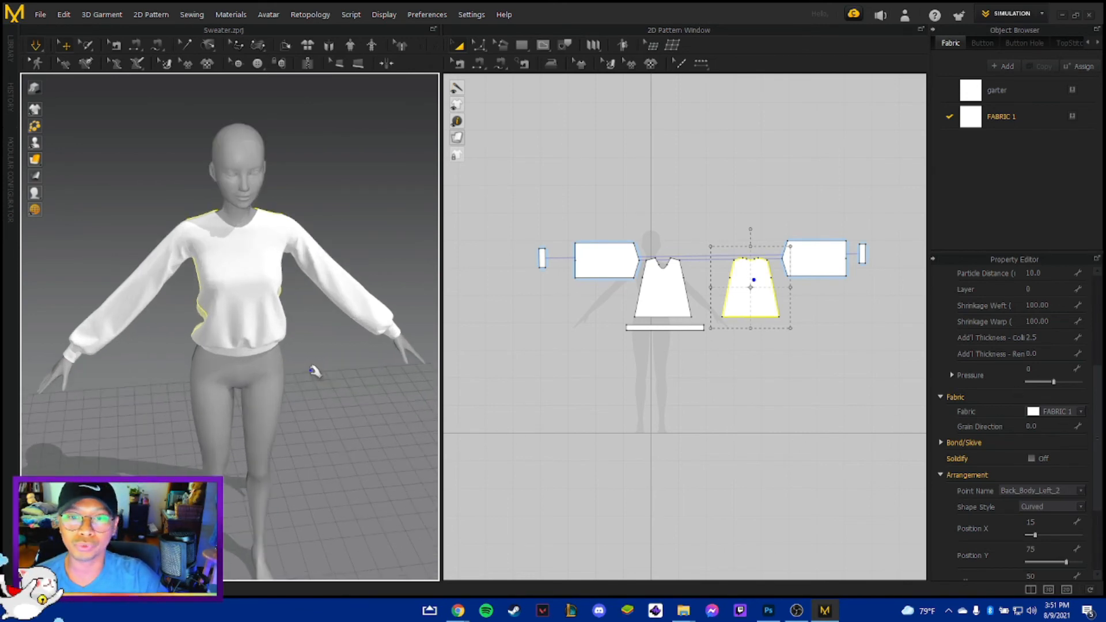
Tug the sleeve on the avatar's left arm in the running simulation to rearrange its folds near the elbow.
{"action": "left_click", "coordinate": [362, 275]}
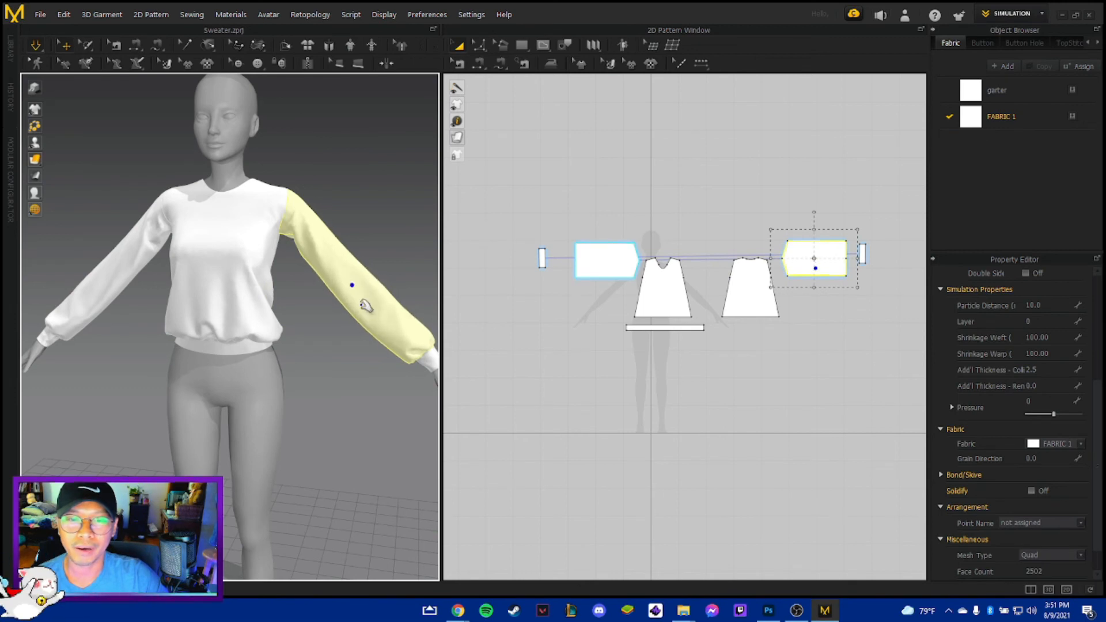
{"action": "left_click", "coordinate": [366, 317]}
{"action": "scroll", "coordinate": [362, 344], "scroll_direction": "up", "scroll_amount": 2}
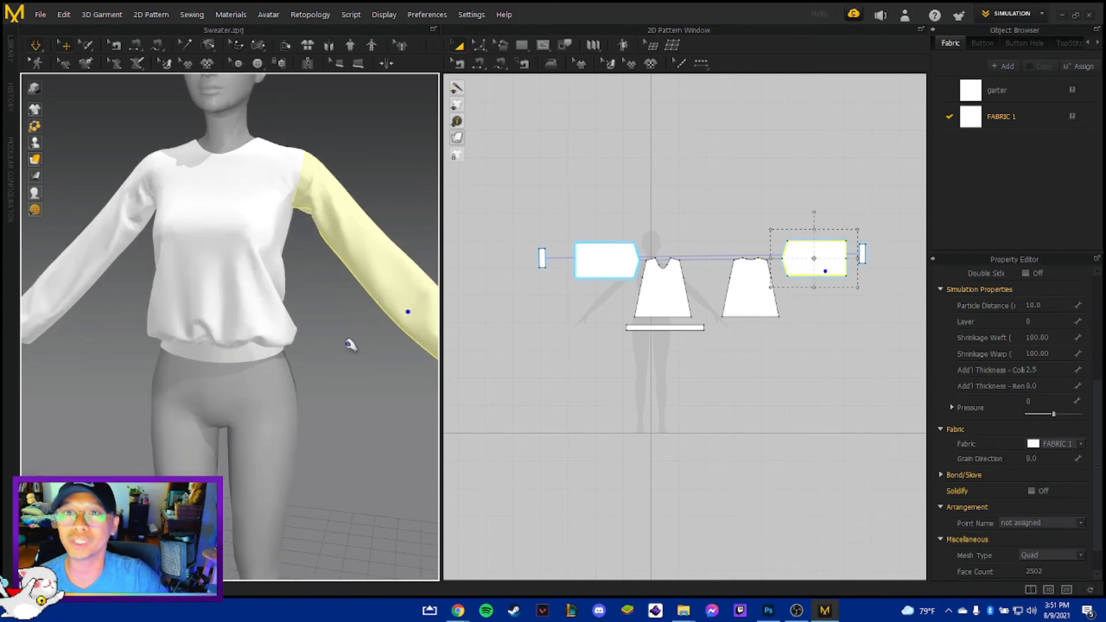
{"action": "middle_click_drag", "start_coordinate": [402, 297], "coordinate": [376, 307]}
{"action": "left_click", "coordinate": [388, 312]}
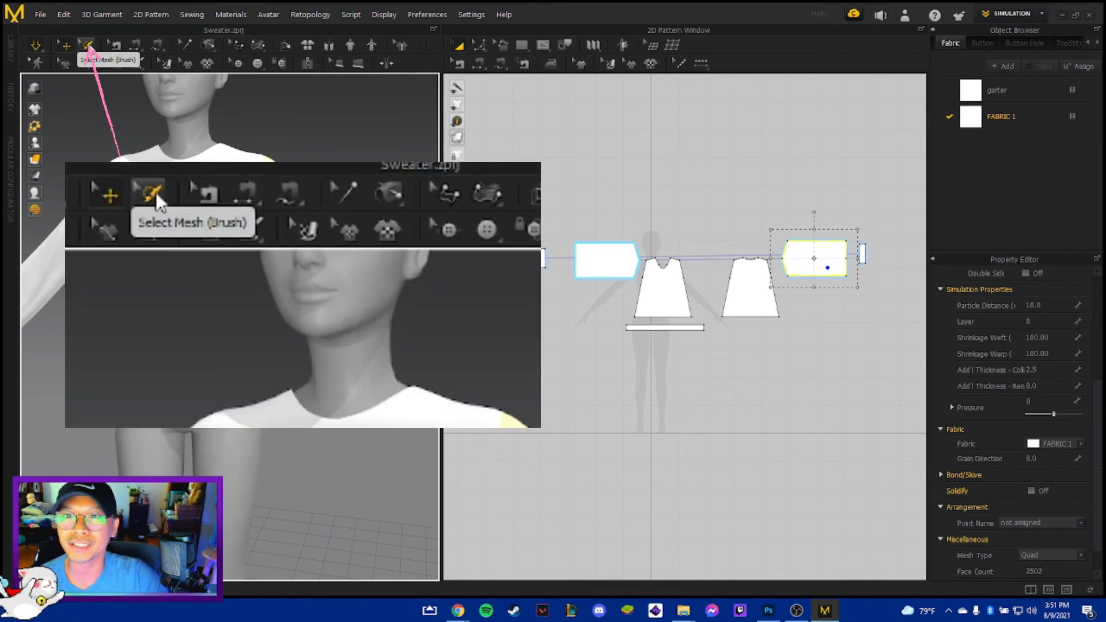
Pin a small patch of mesh near the elbow of the avatar's left sleeve with Pin (Box) and shift the pinned patch slightly.
{"action": "left_click", "coordinate": [88, 47]}
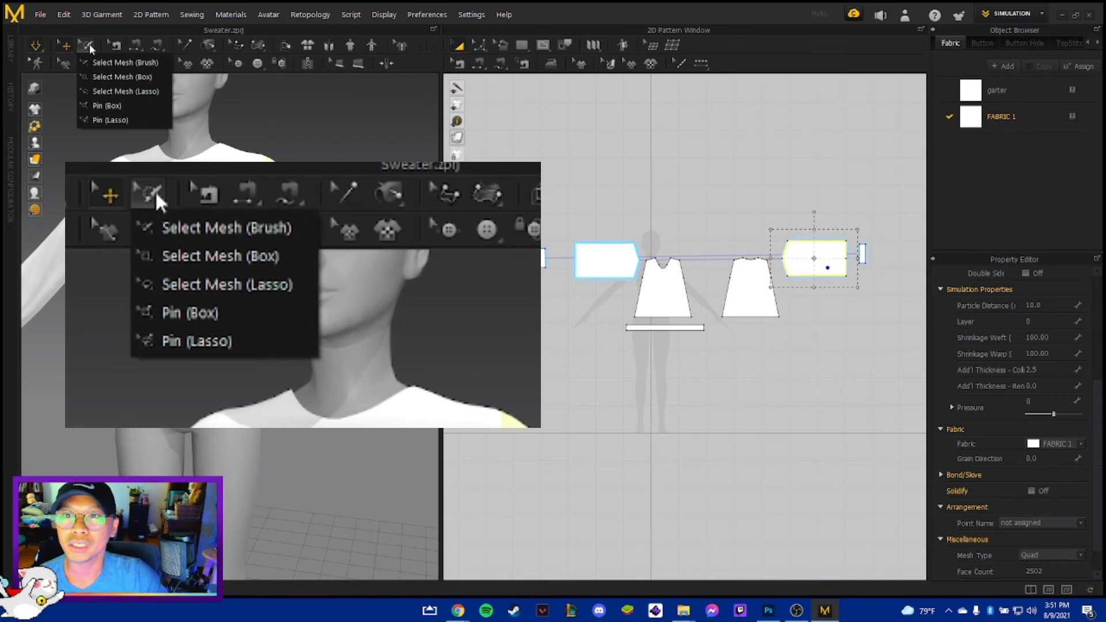
{"action": "left_click", "coordinate": [88, 48]}
{"action": "left_click", "coordinate": [89, 47]}
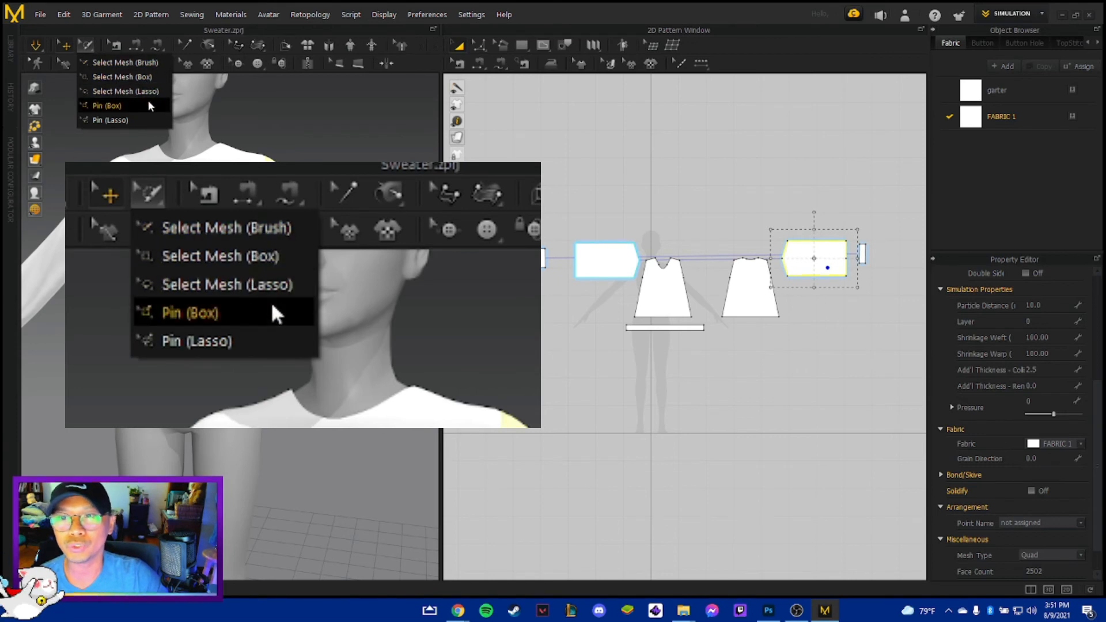
{"action": "left_click", "coordinate": [109, 105]}
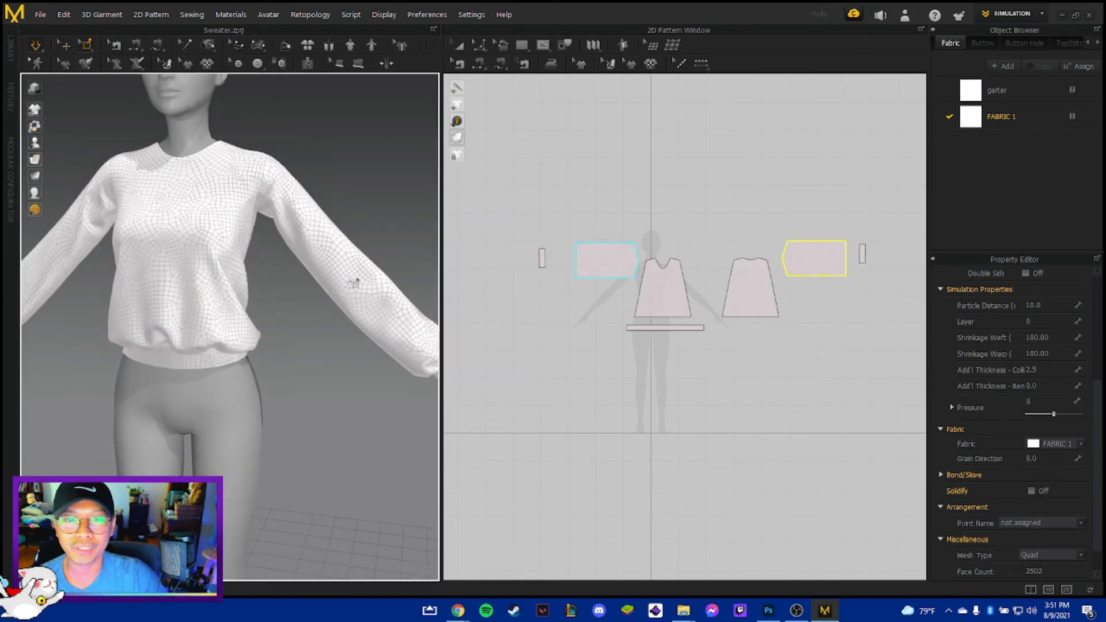
{"action": "left_click_drag", "start_coordinate": [361, 305], "coordinate": [374, 315]}
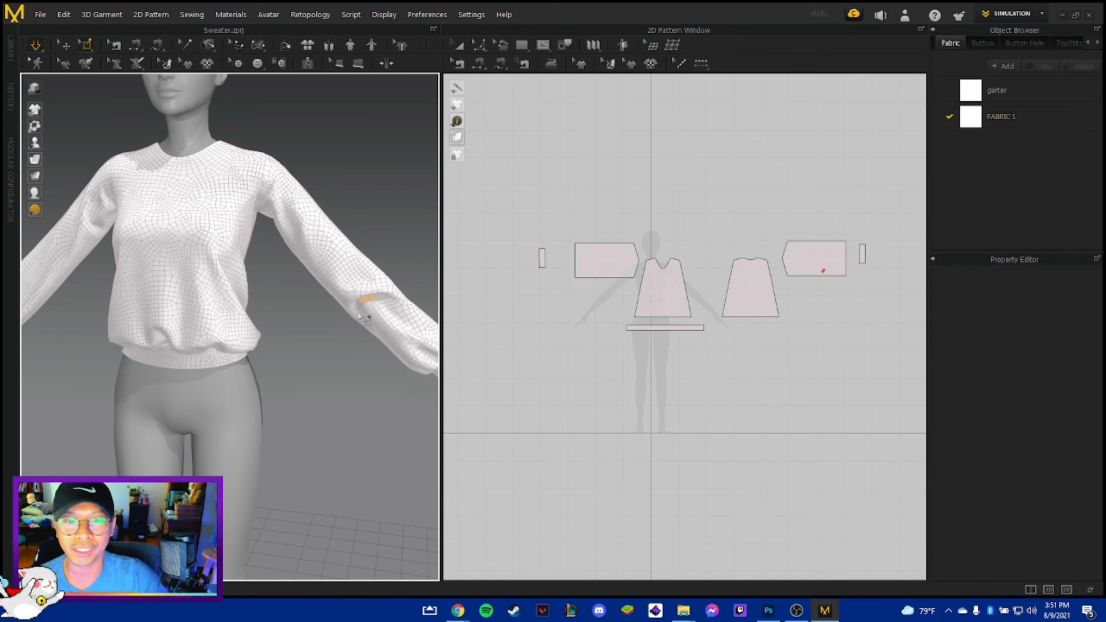
{"action": "left_click_drag", "start_coordinate": [369, 305], "coordinate": [371, 316]}
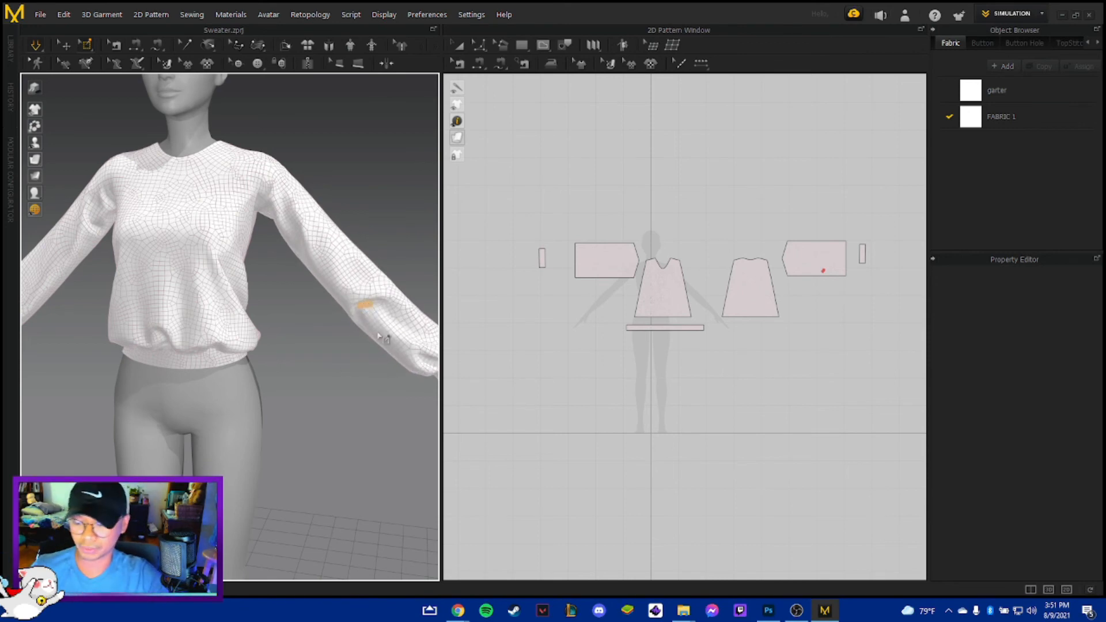
{"action": "key", "text": "space"}
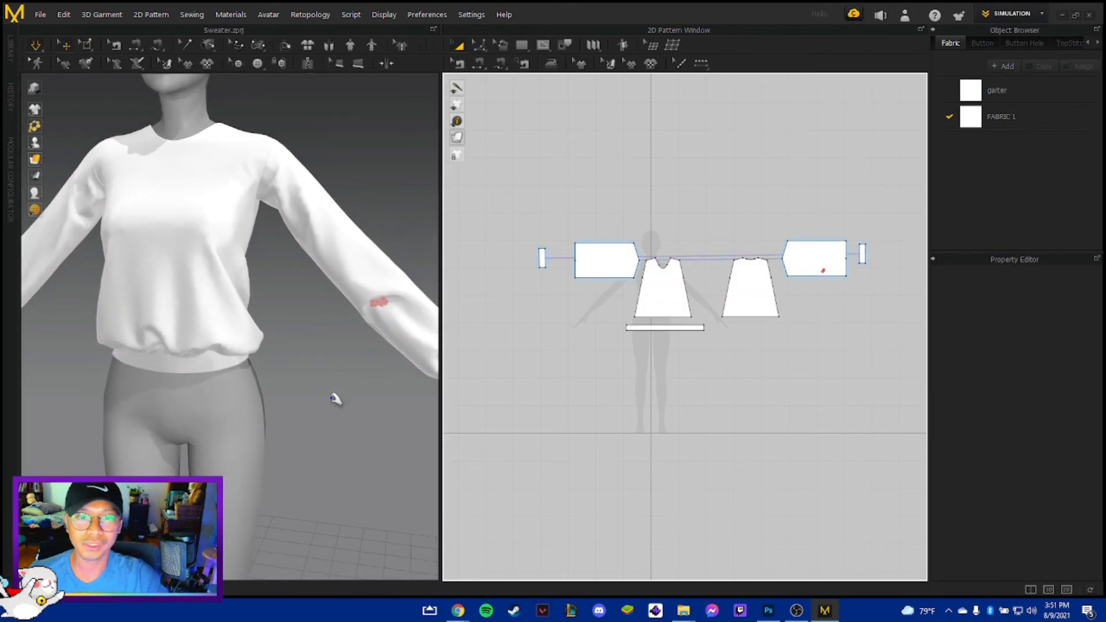
Undo the pinned patch and its movement on the avatar's left sleeve.
{"action": "key", "text": "ctrl+z"}
{"action": "key", "text": "ctrl+z"}
{"action": "key", "text": "ctrl+z"}
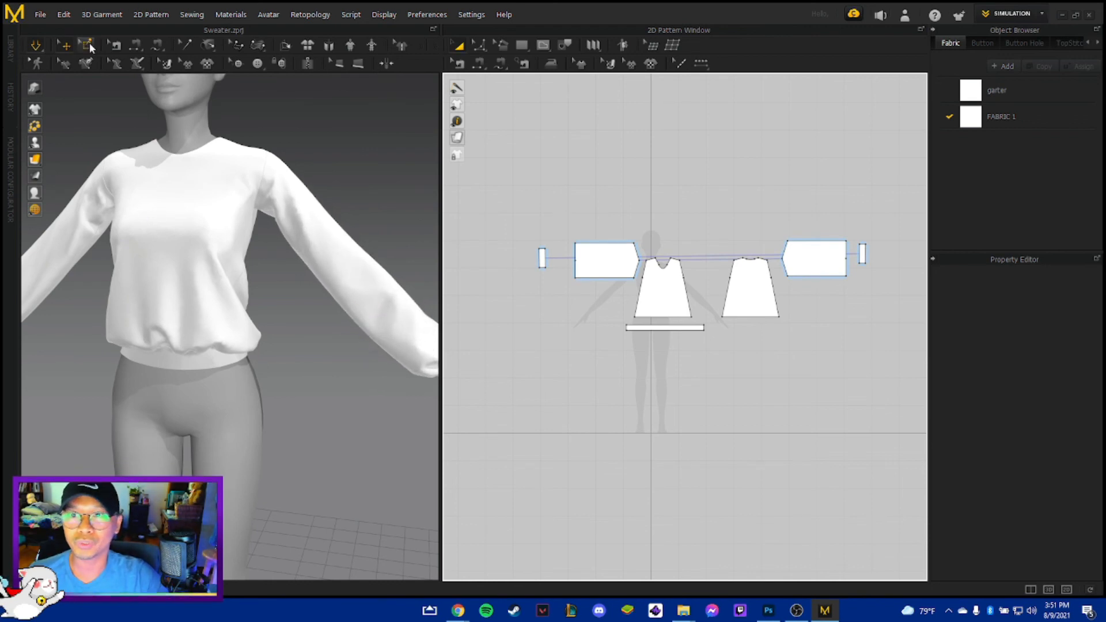
Pin a small patch of mesh at the centre of the front bodice with Pin (Box) and move the patch slightly.
{"action": "key", "text": "space"}
{"action": "scroll", "coordinate": [290, 367], "scroll_direction": "up", "scroll_amount": 2}
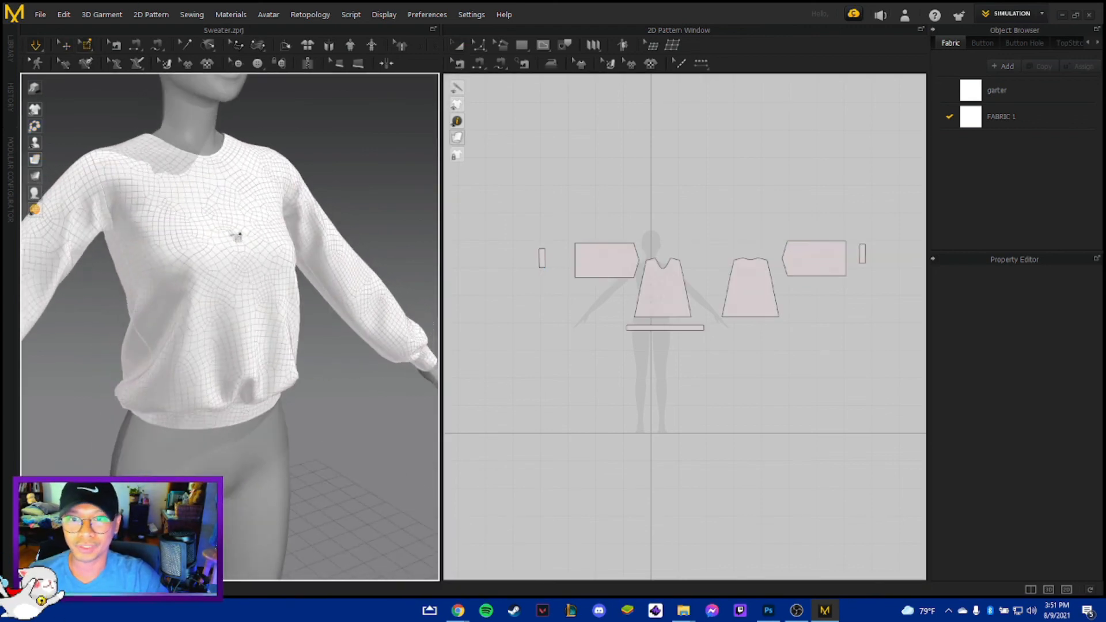
{"action": "left_click_drag", "start_coordinate": [238, 235], "coordinate": [242, 241]}
{"action": "right_click_drag", "start_coordinate": [292, 282], "coordinate": [264, 295]}
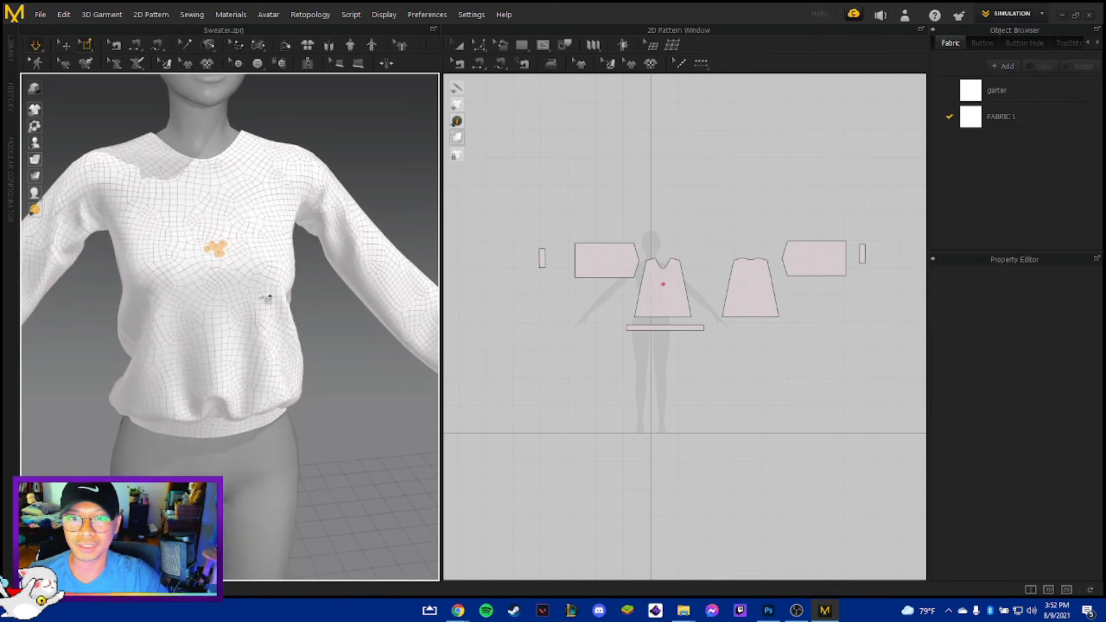
{"action": "left_click", "coordinate": [216, 250]}
{"action": "right_click_drag", "start_coordinate": [299, 328], "coordinate": [387, 313]}
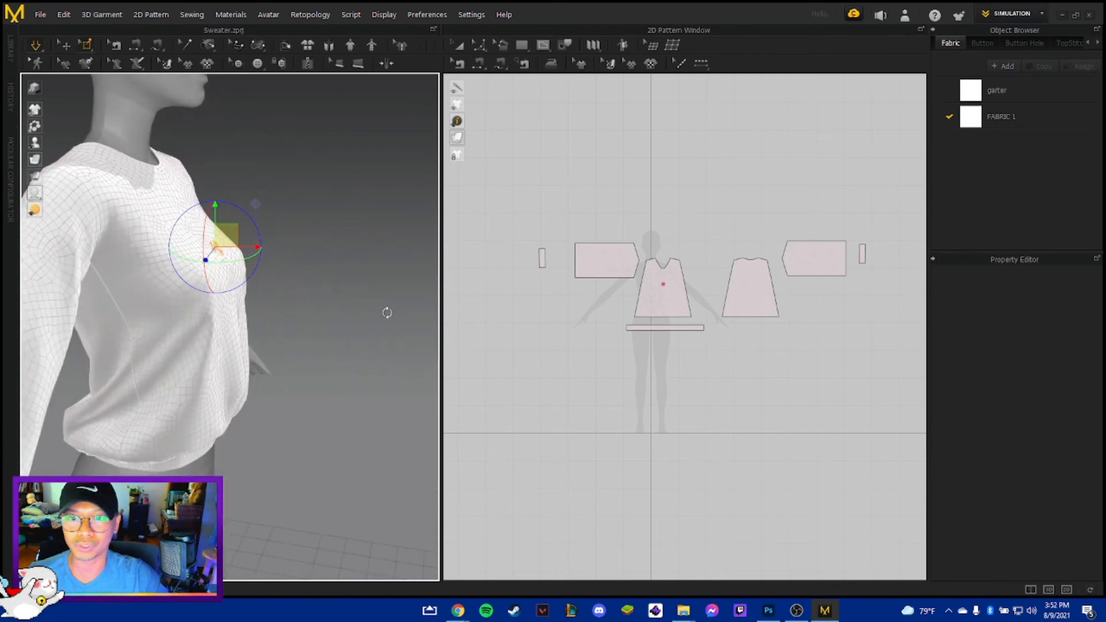
{"action": "left_click_drag", "start_coordinate": [216, 206], "coordinate": [214, 217]}
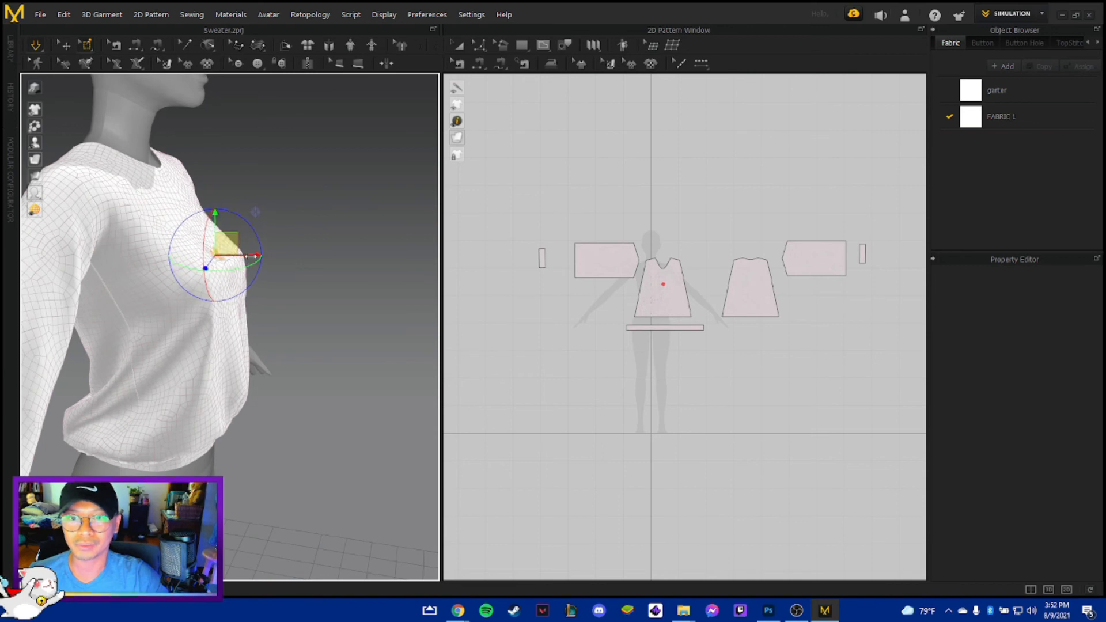
{"action": "left_click", "coordinate": [358, 313]}
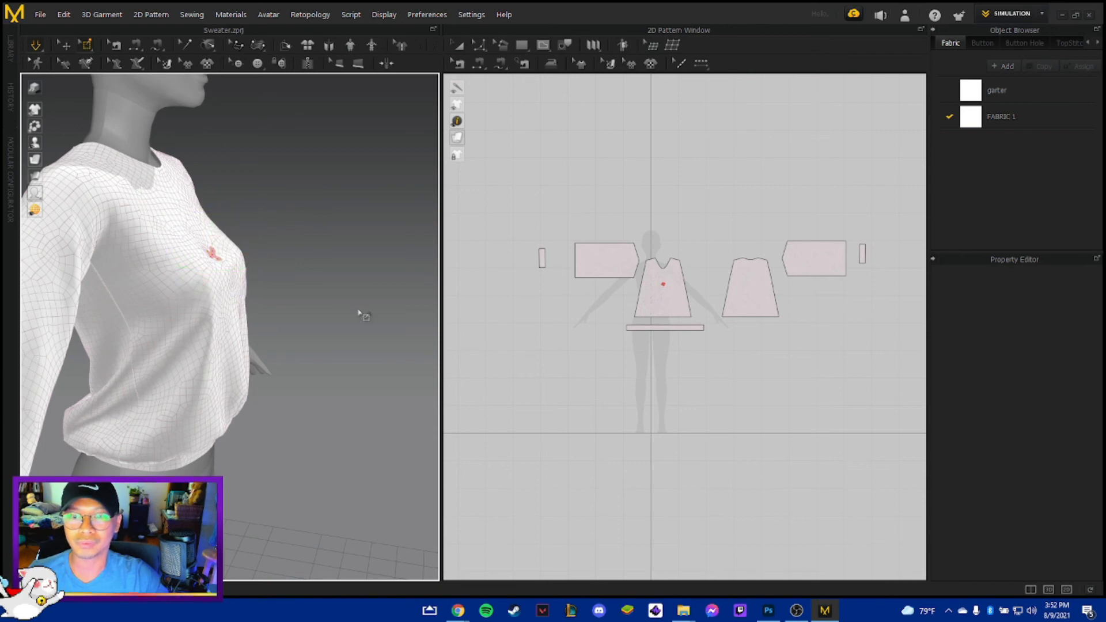
Select the pinned patch on the front bodice and delete it.
{"action": "key", "text": "q"}
{"action": "right_click_drag", "start_coordinate": [358, 312], "coordinate": [281, 340]}
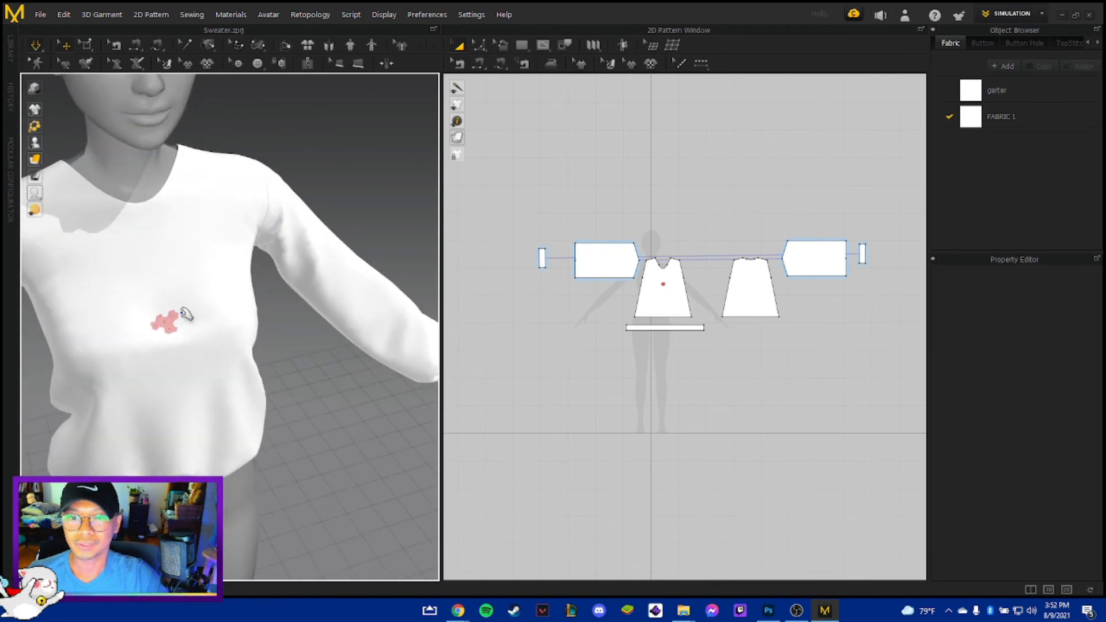
{"action": "right_click_drag", "start_coordinate": [186, 322], "coordinate": [288, 367]}
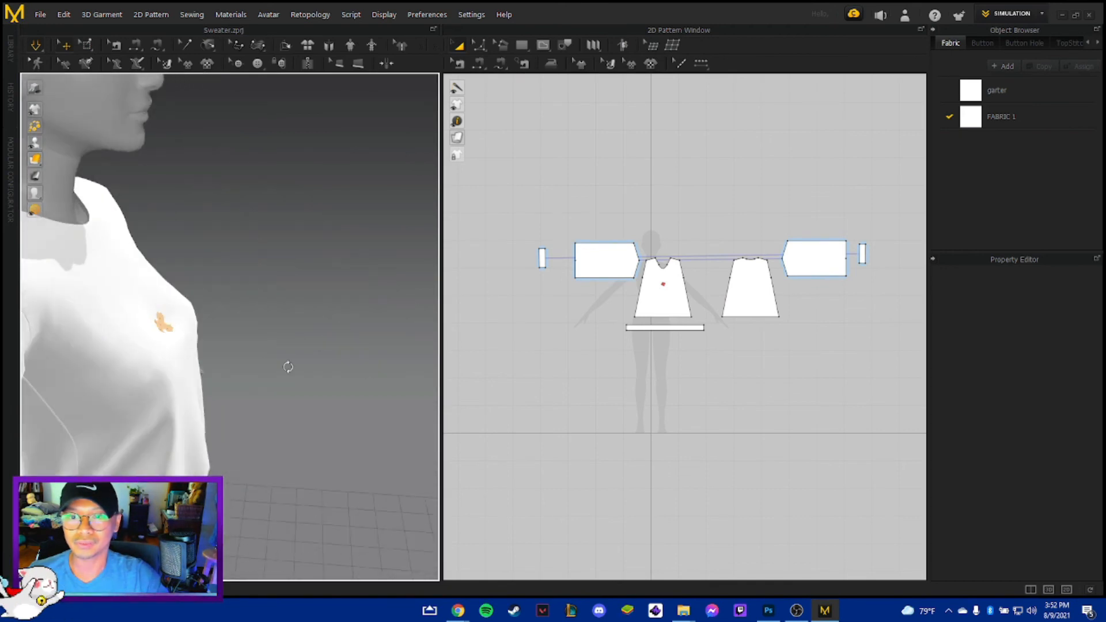
{"action": "right_click_drag", "start_coordinate": [167, 326], "coordinate": [180, 360]}
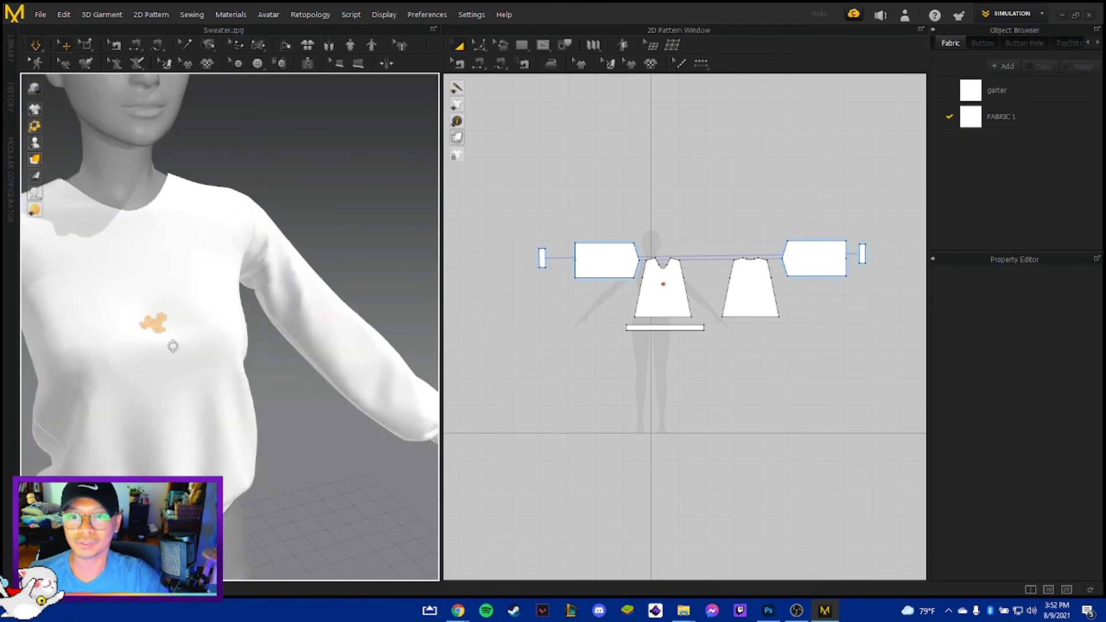
{"action": "left_click", "coordinate": [159, 326]}
{"action": "key", "text": "Delete"}
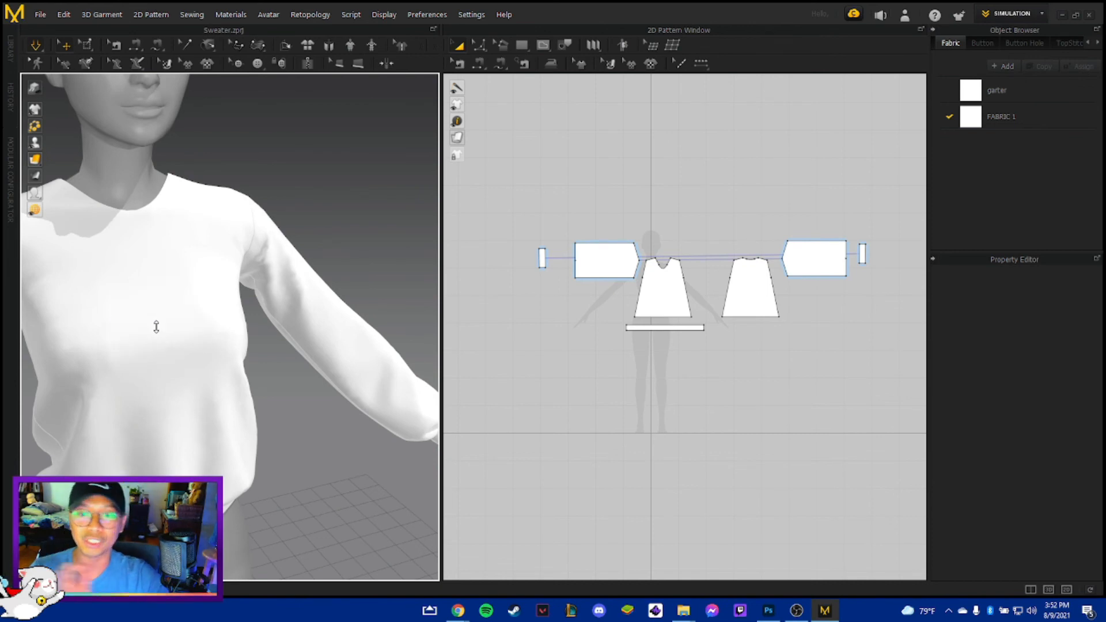
Tug the lower front of the bodice near the waistband to adjust its folds.
{"action": "scroll", "coordinate": [279, 414], "scroll_direction": "down", "scroll_amount": 5}
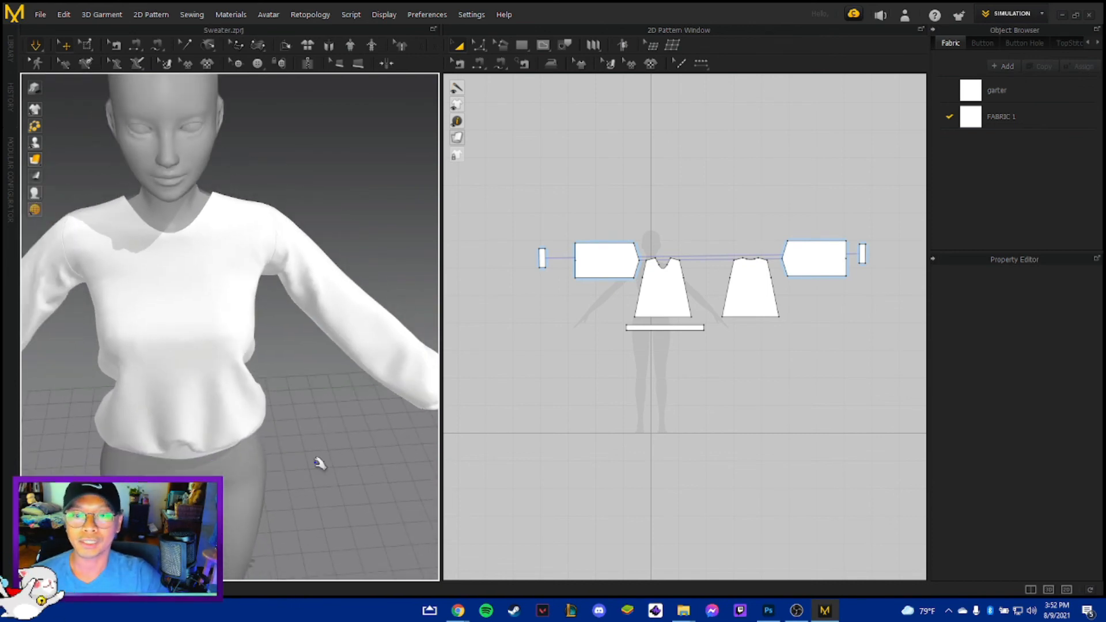
{"action": "right_click_drag", "start_coordinate": [318, 459], "coordinate": [374, 409]}
{"action": "left_click", "coordinate": [142, 425]}
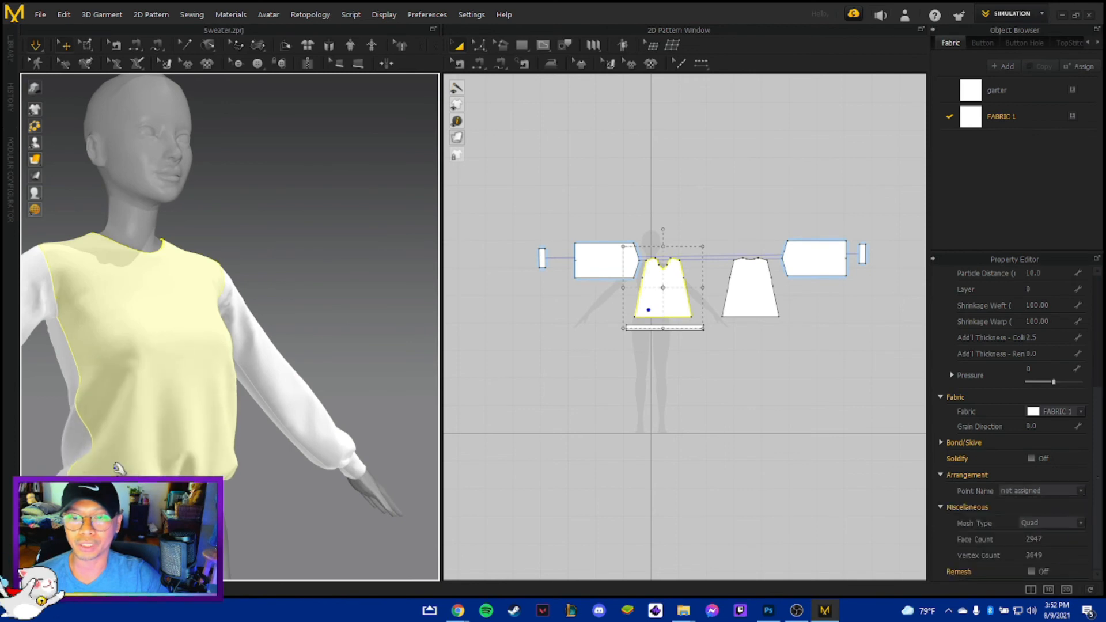
{"action": "left_click_drag", "start_coordinate": [86, 441], "coordinate": [143, 452]}
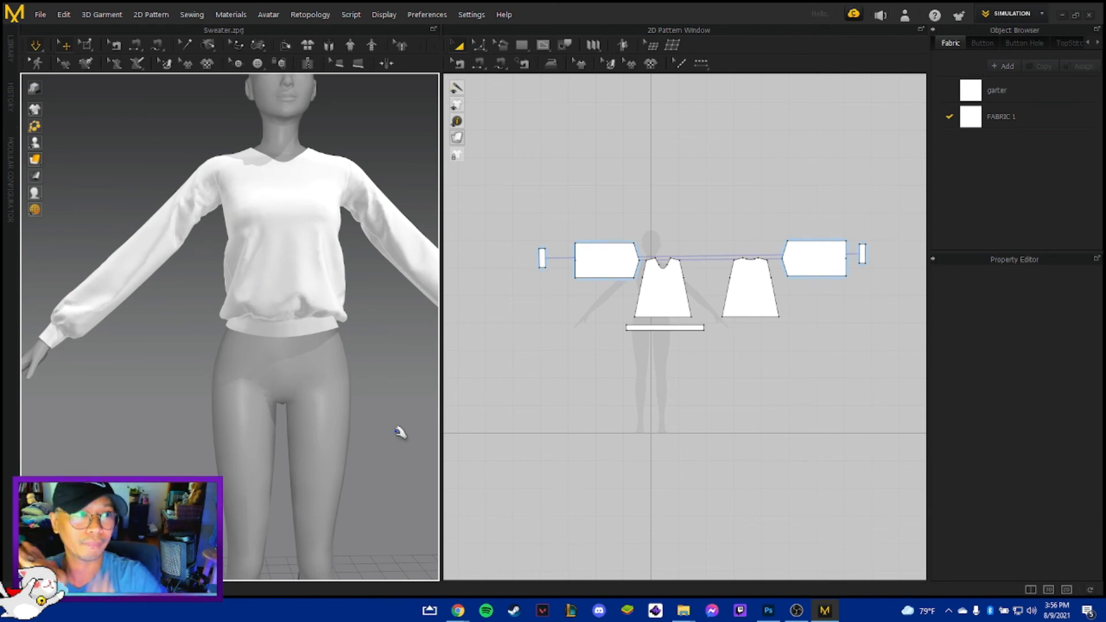
Save the project as Sweater.png in the MD Projects folder, replacing the existing file.
{"action": "scroll", "coordinate": [397, 435], "scroll_direction": "down", "scroll_amount": 5}
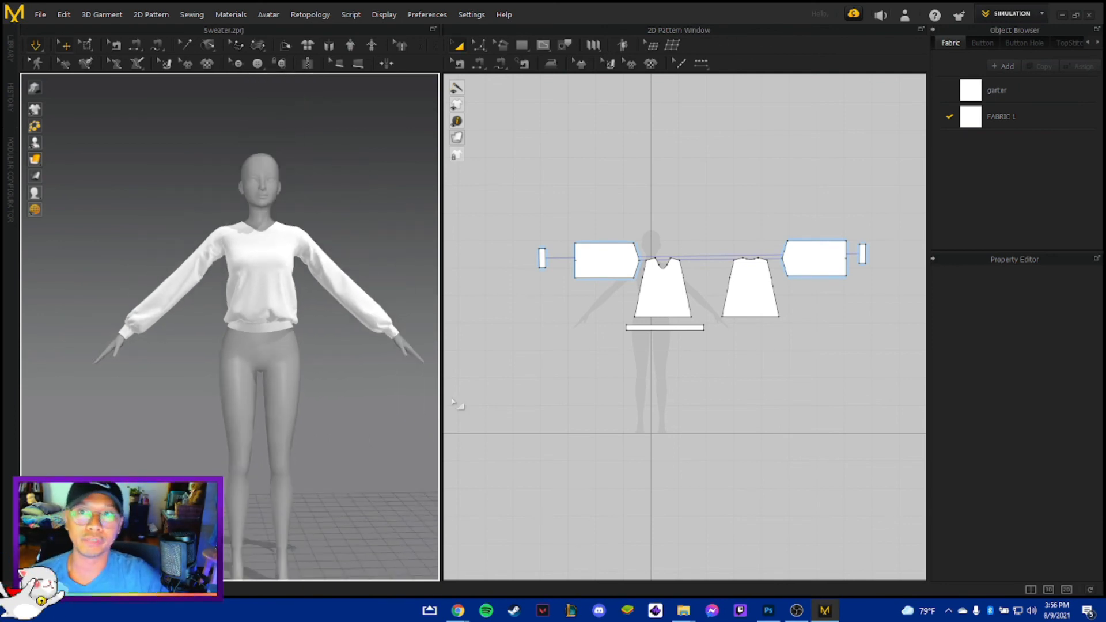
{"action": "left_click", "coordinate": [43, 12]}
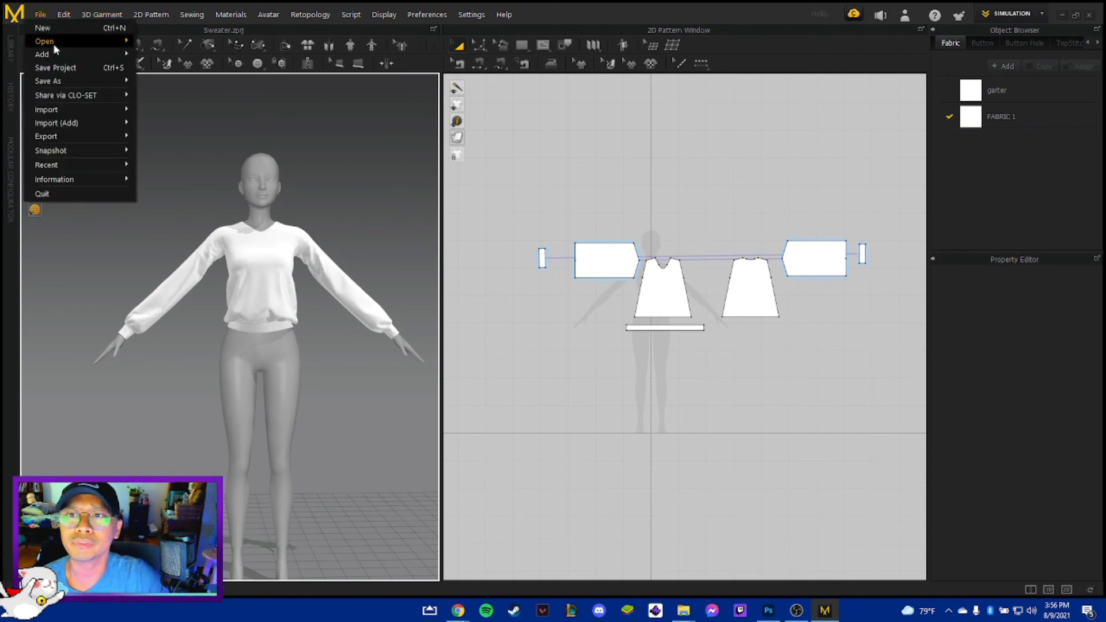
{"action": "mouse_move", "coordinate": [72, 81]}
{"action": "left_click", "coordinate": [206, 80]}
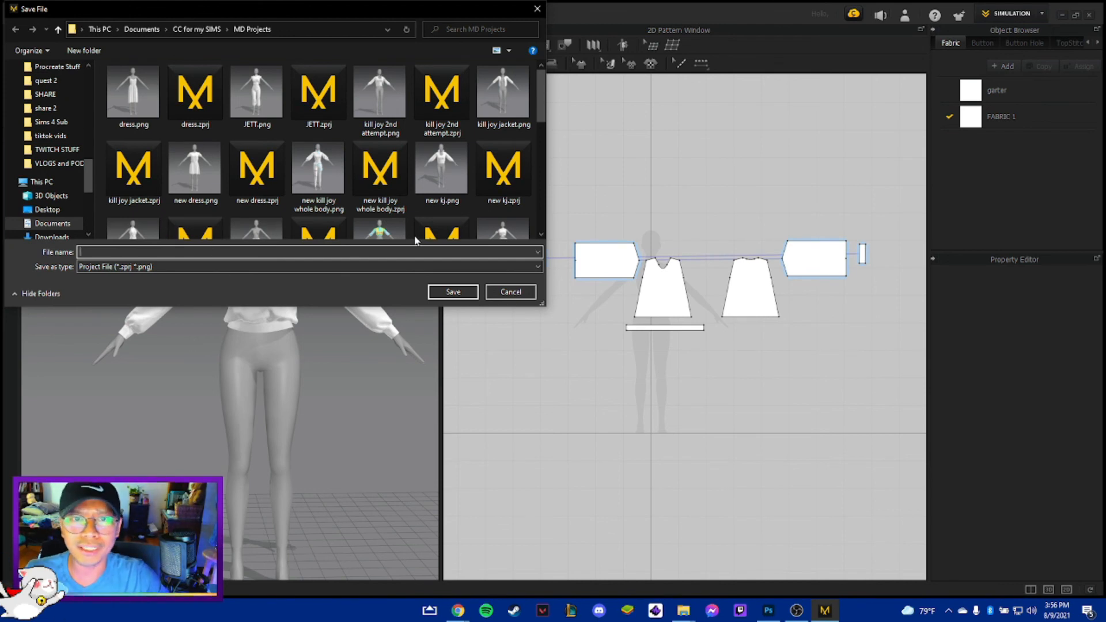
{"action": "left_click_drag", "start_coordinate": [541, 115], "coordinate": [567, 194]}
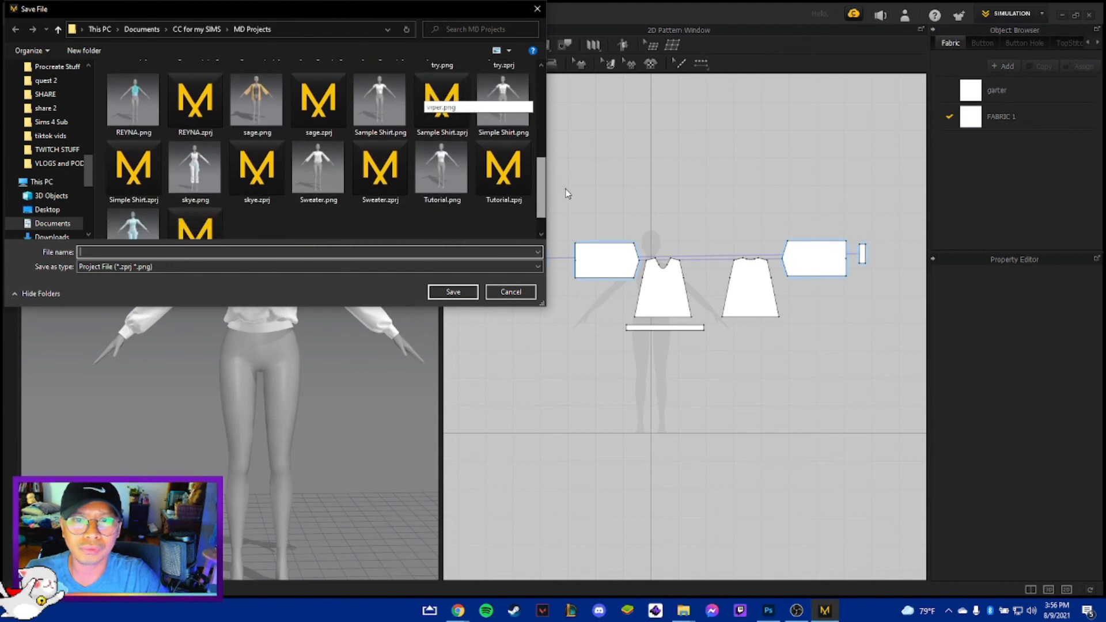
{"action": "left_click", "coordinate": [318, 172]}
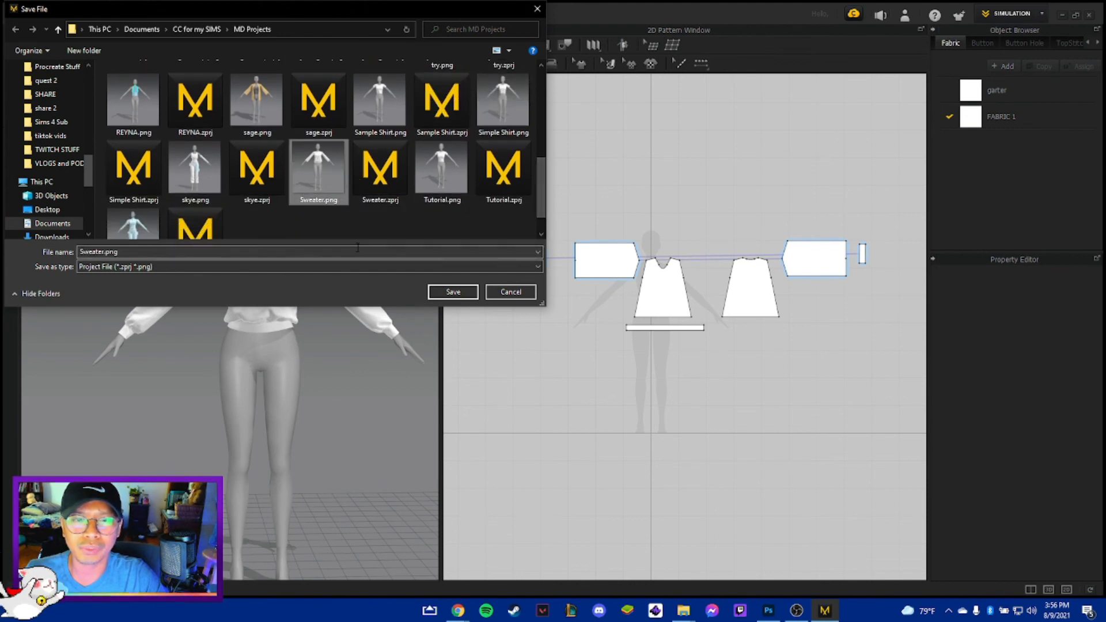
{"action": "left_click", "coordinate": [453, 293]}
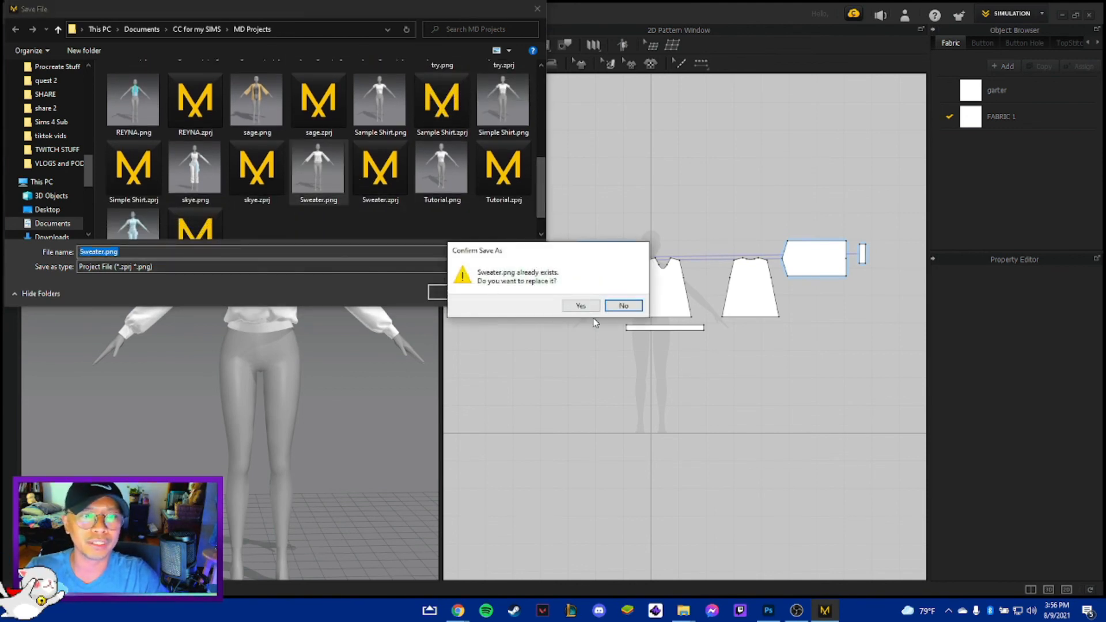
{"action": "left_click", "coordinate": [584, 305]}
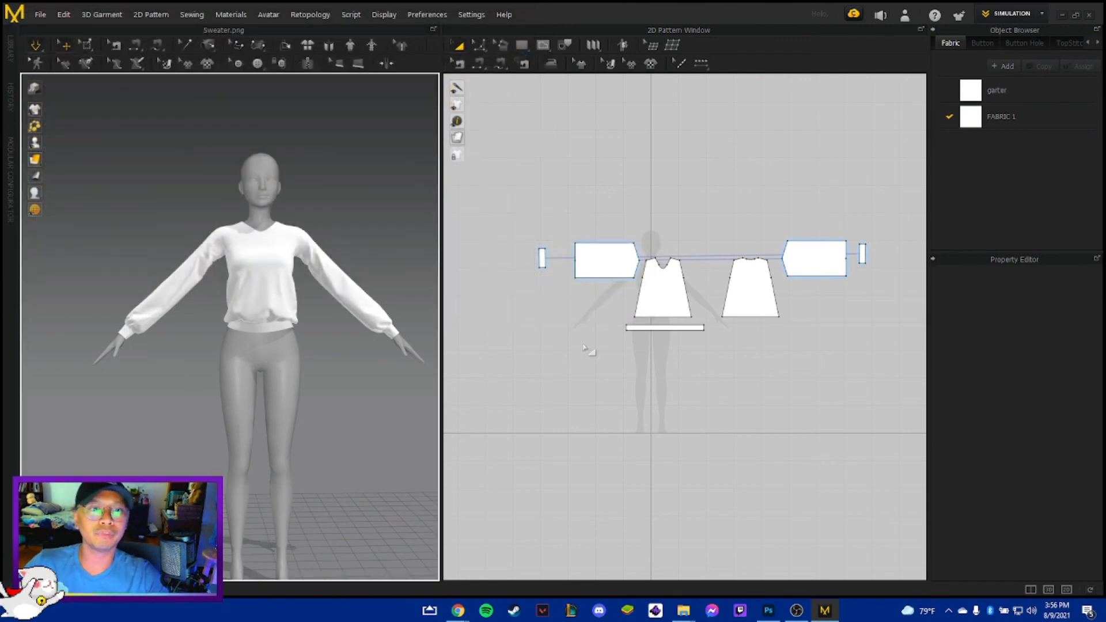
Switch to the UV Editor workspace with all garment pieces in view.
{"action": "left_click", "coordinate": [1009, 14]}
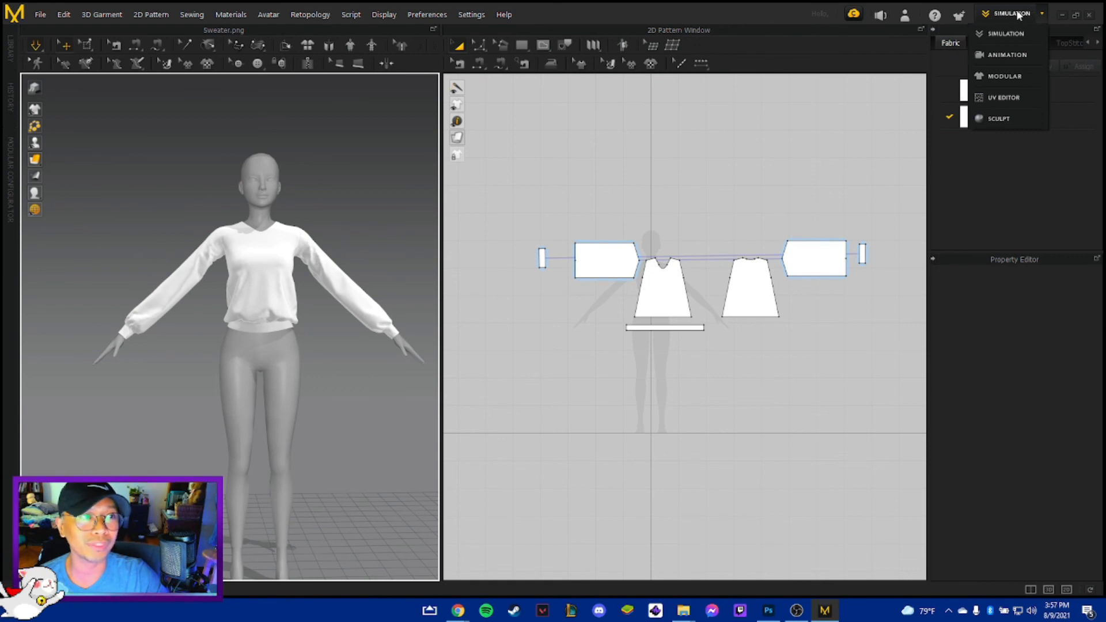
{"action": "left_click", "coordinate": [1004, 97]}
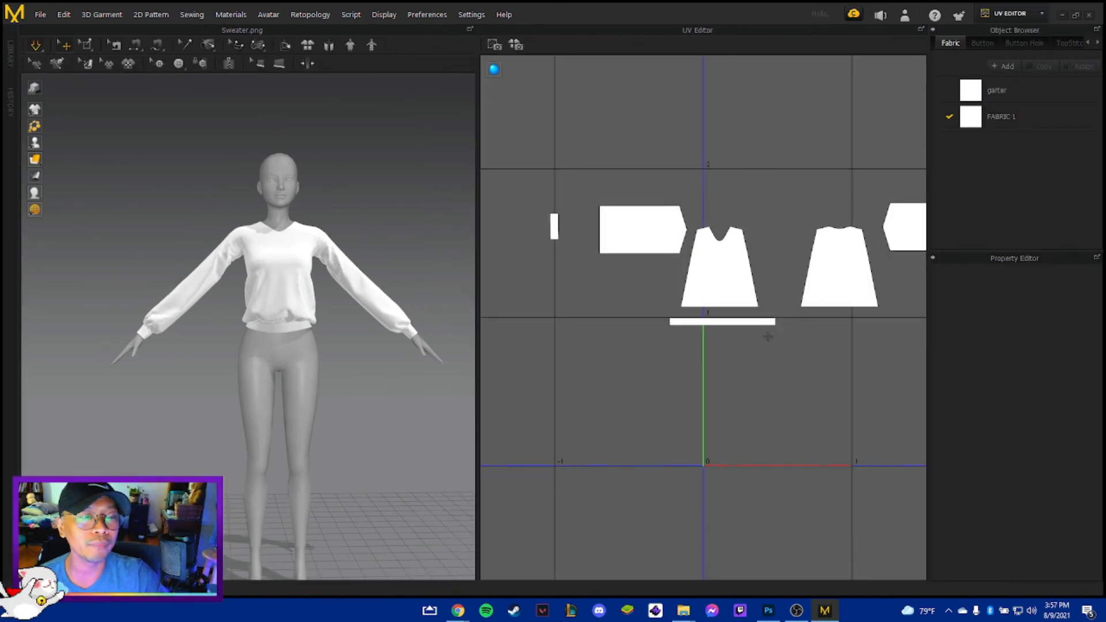
{"action": "middle_click_drag", "start_coordinate": [784, 400], "coordinate": [694, 382]}
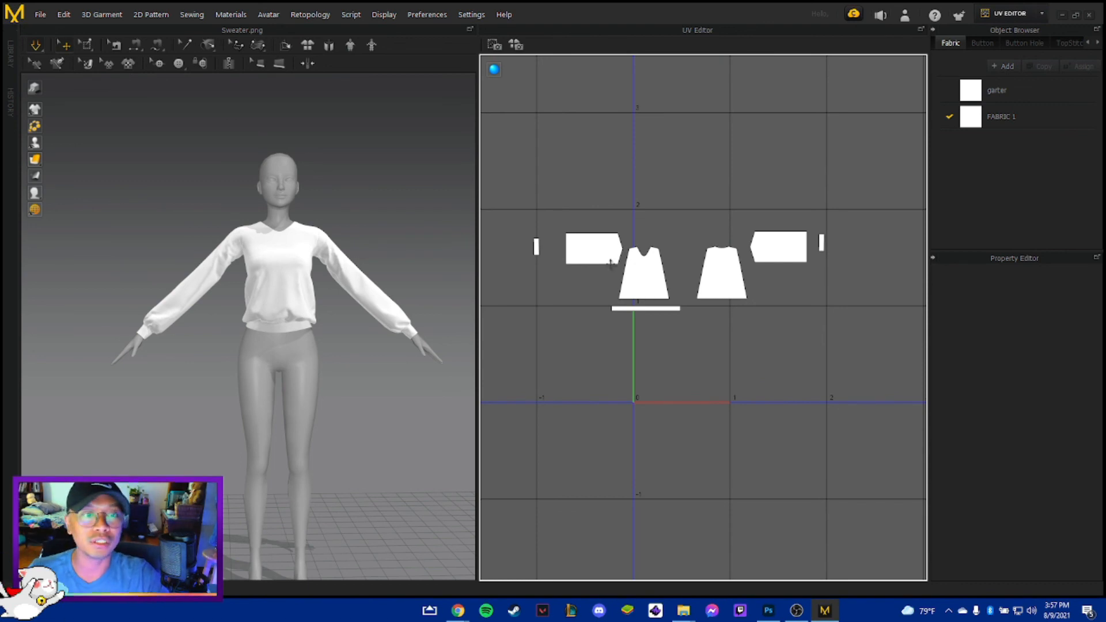
Group the UV pieces on the positive side of the vertical axis, with cuffs above sleeves, bodice front beside back, and waistband beneath.
{"action": "left_click_drag", "start_coordinate": [672, 242], "coordinate": [675, 240]}
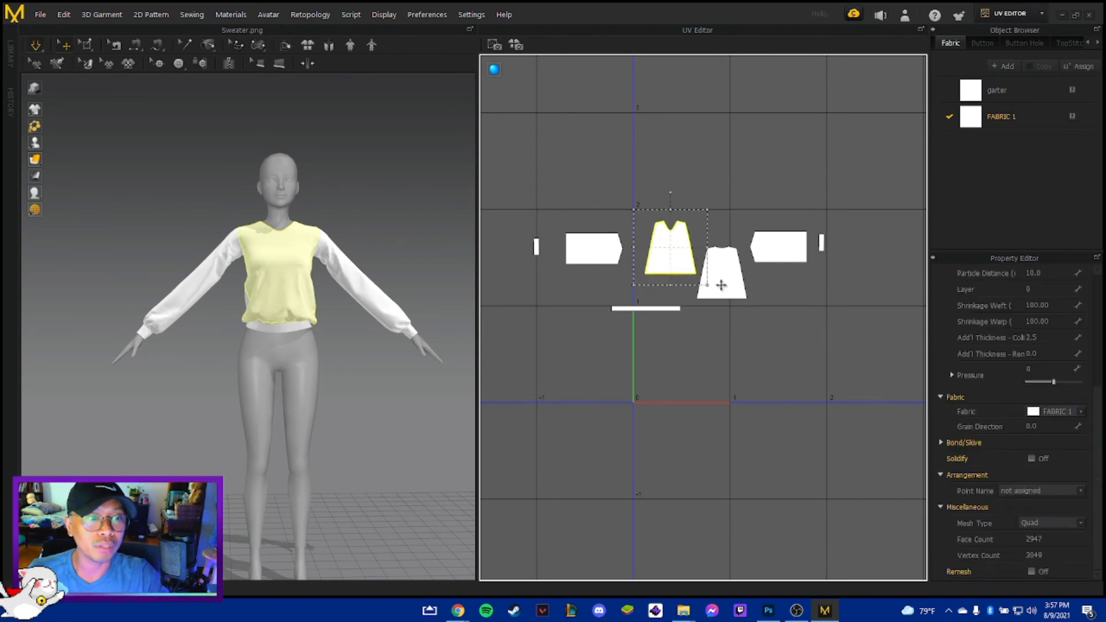
{"action": "left_click_drag", "start_coordinate": [721, 284], "coordinate": [739, 206]}
{"action": "left_click_drag", "start_coordinate": [602, 247], "coordinate": [688, 196]}
{"action": "left_click", "coordinate": [536, 246]}
{"action": "left_click_drag", "start_coordinate": [579, 208], "coordinate": [650, 162]}
{"action": "left_click_drag", "start_coordinate": [818, 242], "coordinate": [756, 163]}
{"action": "left_click_drag", "start_coordinate": [670, 309], "coordinate": [720, 292]}
{"action": "left_click", "coordinate": [699, 362]}
{"action": "scroll", "coordinate": [675, 356], "scroll_direction": "up", "scroll_amount": 3}
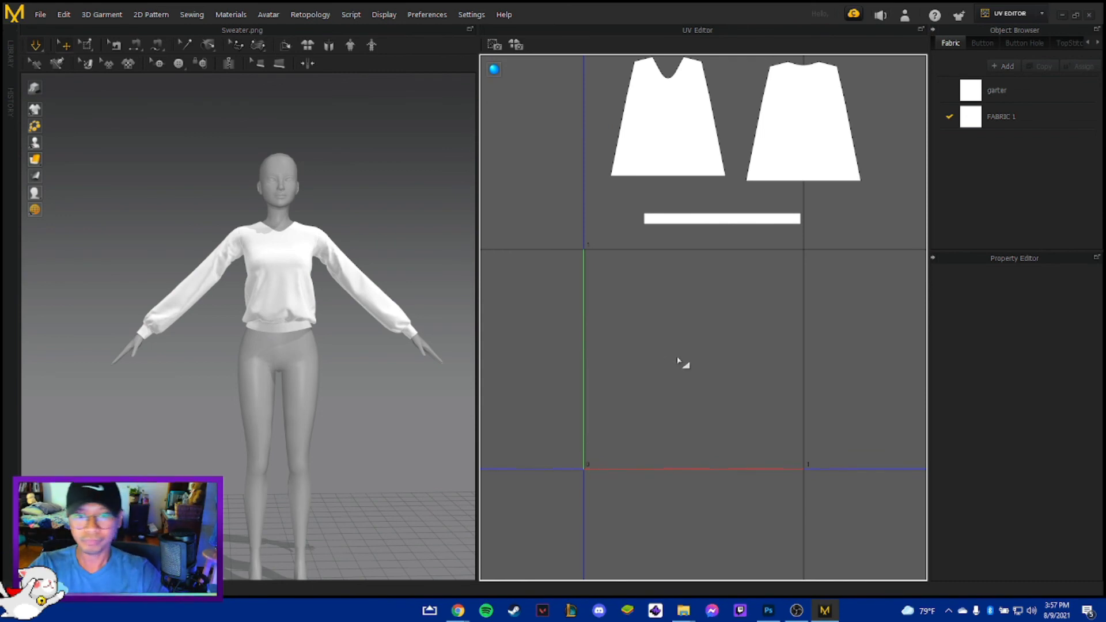
{"action": "scroll", "coordinate": [691, 349], "scroll_direction": "down", "scroll_amount": 4}
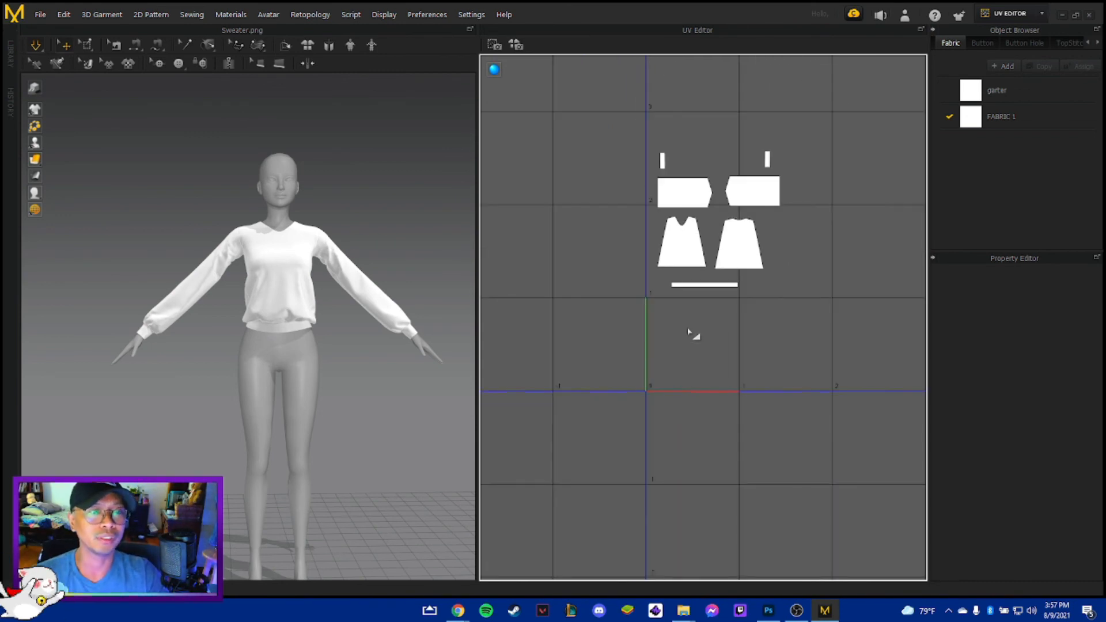
{"action": "scroll", "coordinate": [689, 351], "scroll_direction": "up", "scroll_amount": 1}
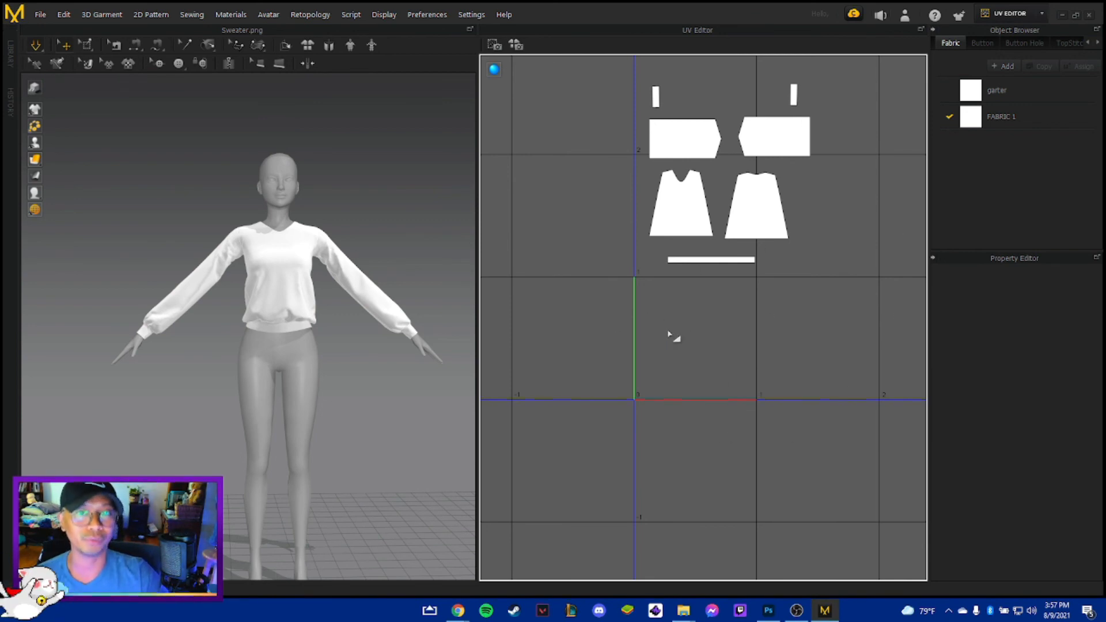
{"action": "scroll", "coordinate": [669, 334], "scroll_direction": "up", "scroll_amount": 1}
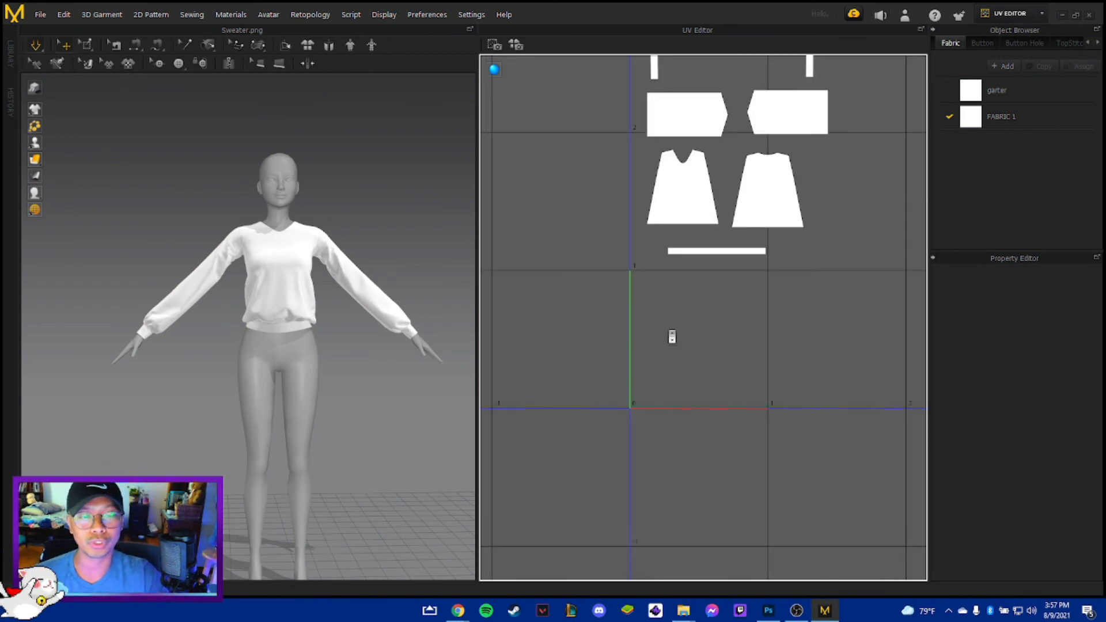
{"action": "scroll", "coordinate": [679, 338], "scroll_direction": "down", "scroll_amount": 4}
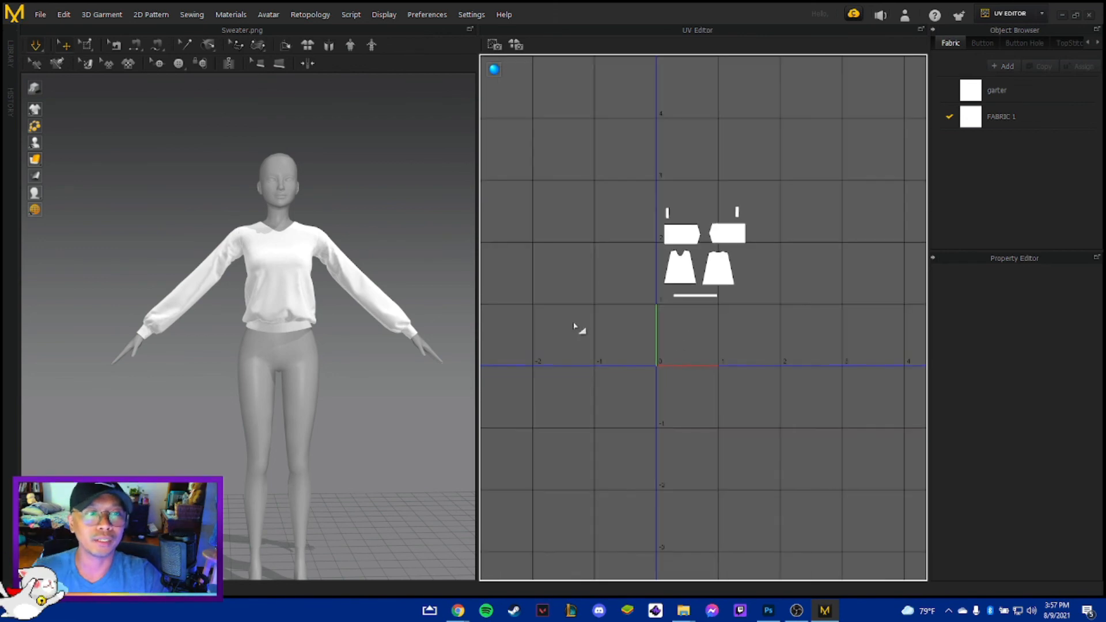
Start an OBJ export and create a new folder named Sweater inside CC for my SIMS.
{"action": "left_click", "coordinate": [49, 12]}
{"action": "left_click", "coordinate": [38, 13]}
{"action": "left_click", "coordinate": [38, 13]}
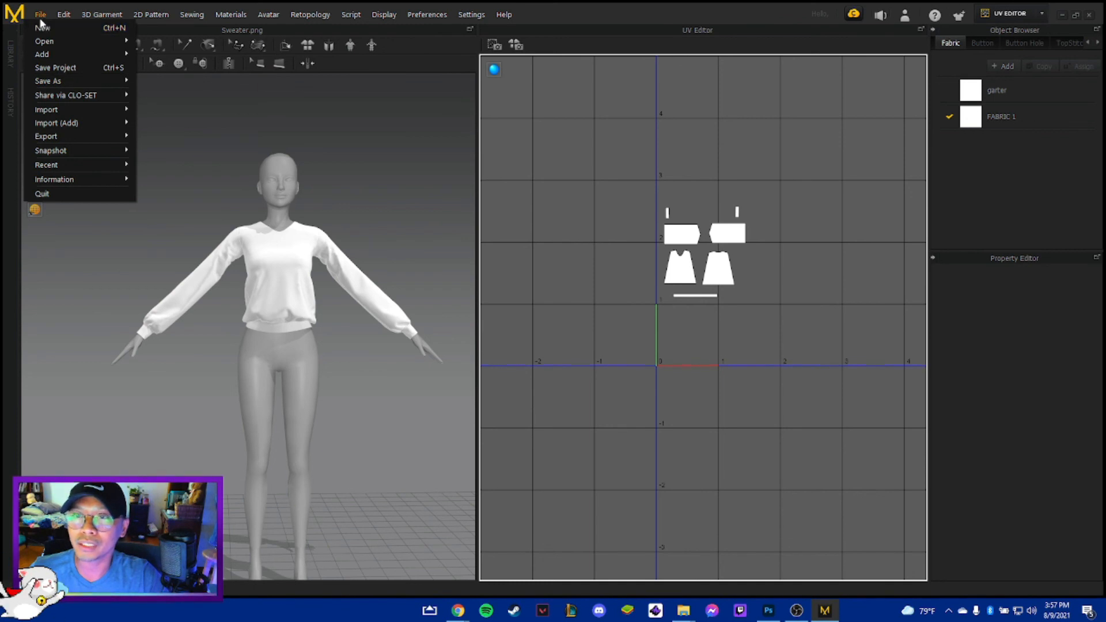
{"action": "mouse_move", "coordinate": [39, 13]}
{"action": "mouse_move", "coordinate": [81, 135]}
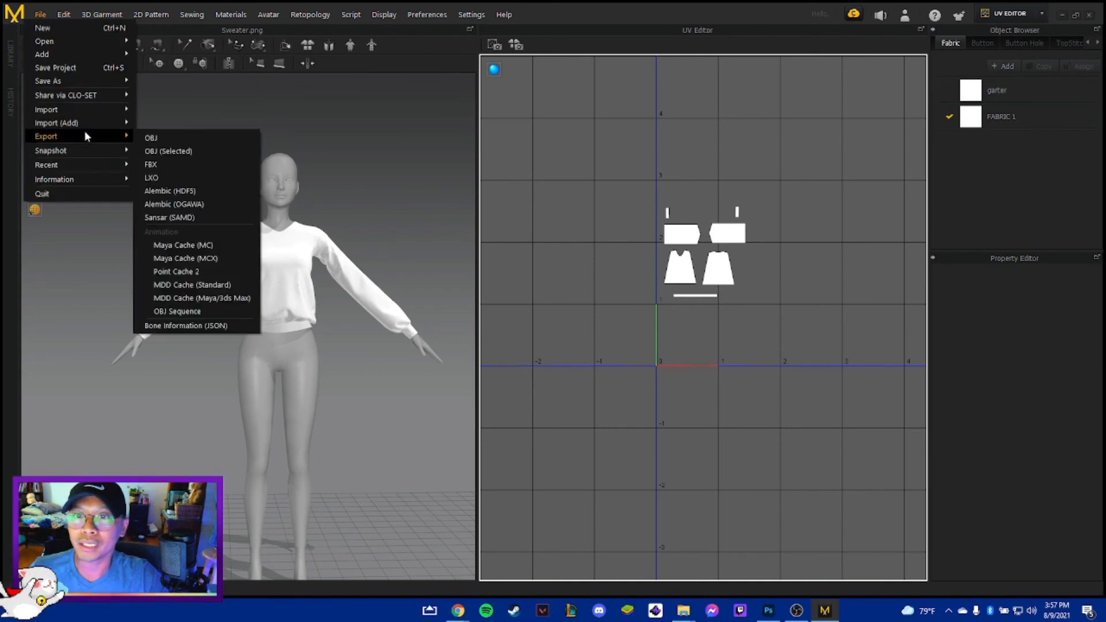
{"action": "left_click", "coordinate": [199, 138]}
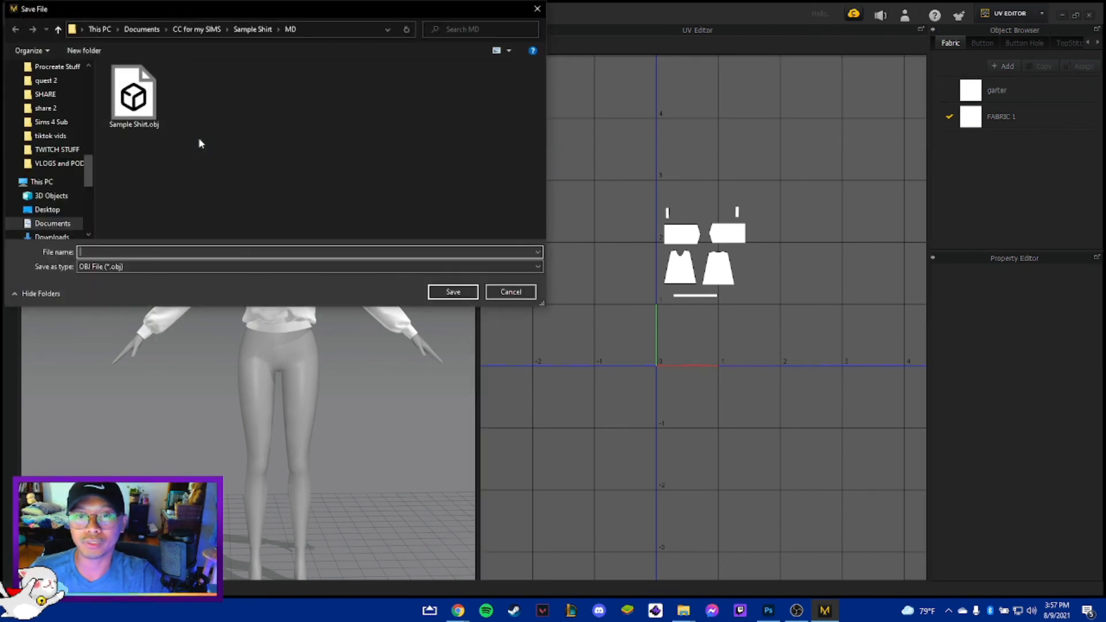
{"action": "left_click", "coordinate": [196, 29]}
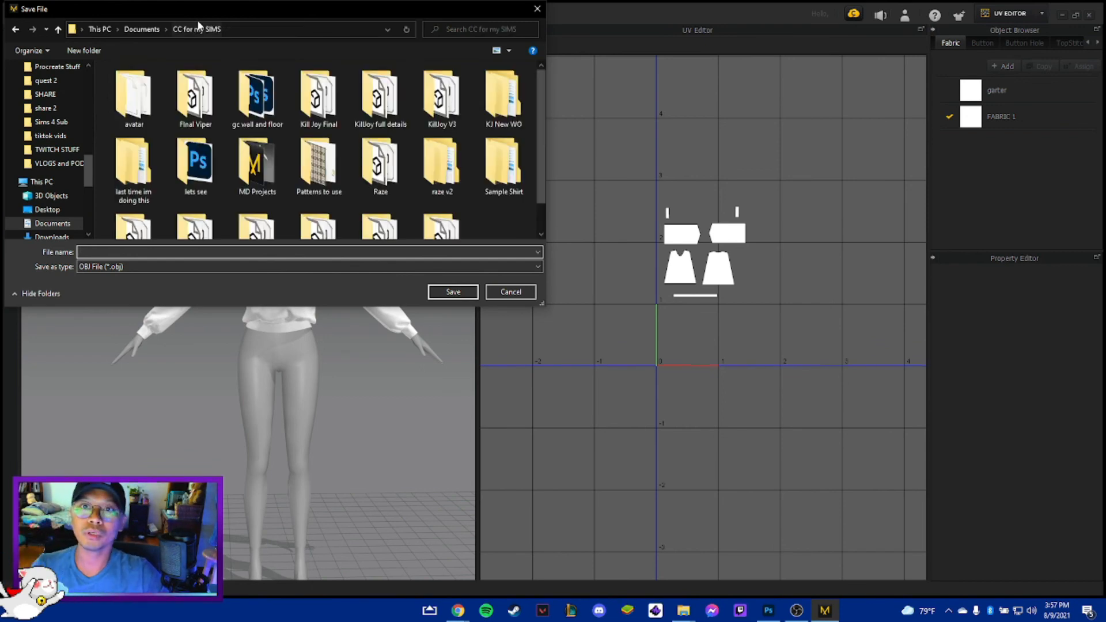
{"action": "left_click", "coordinate": [98, 50]}
{"action": "type", "text": "Swea"}
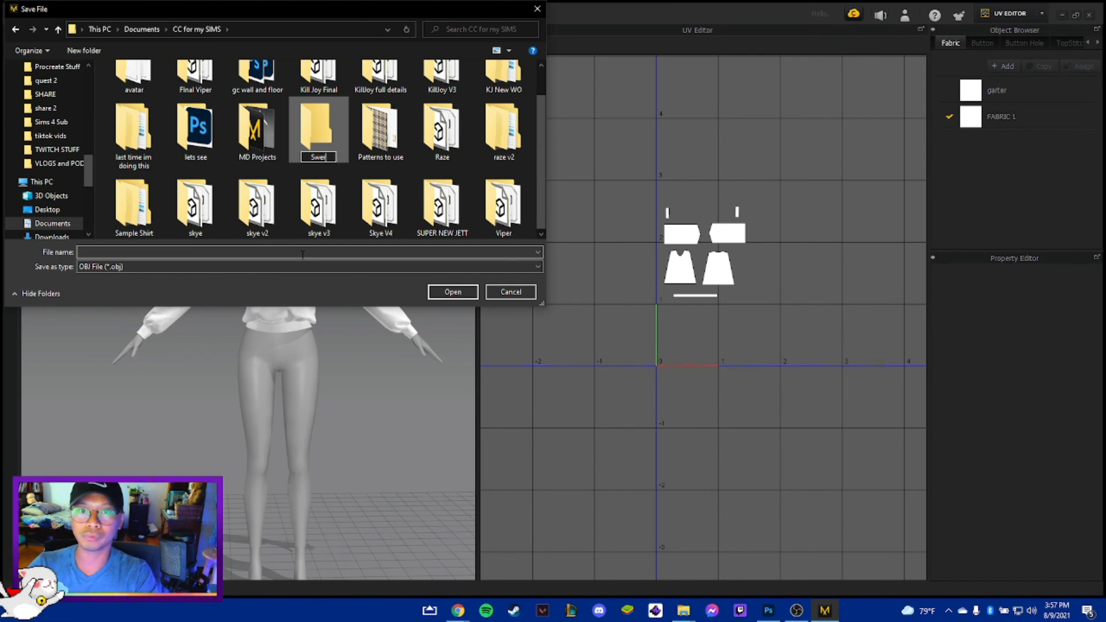
{"action": "type", "text": "ter"}
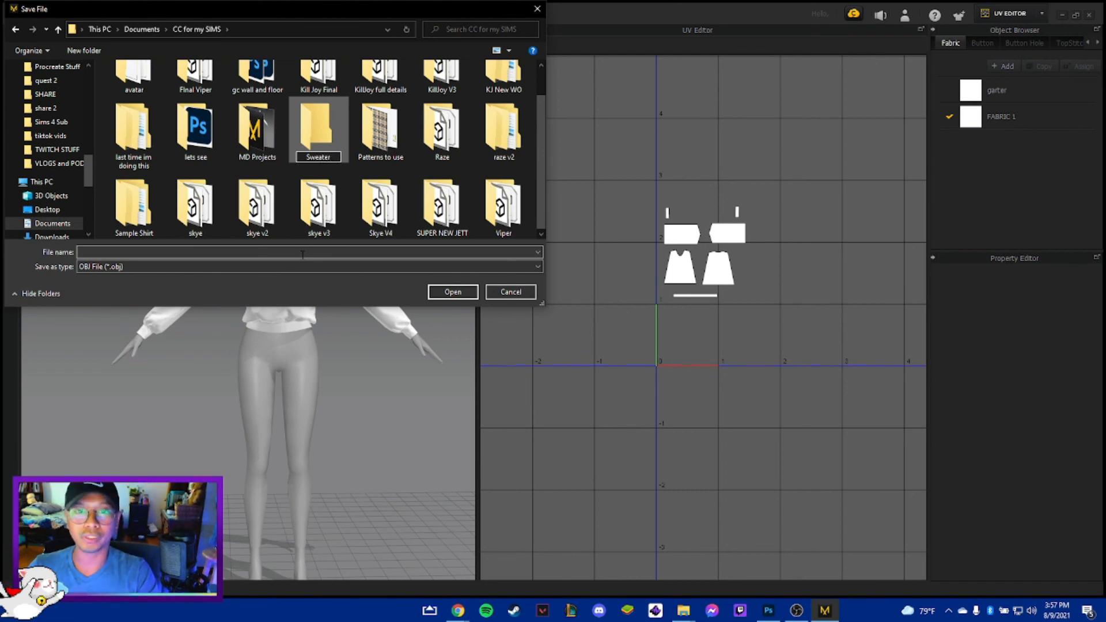
{"action": "key", "text": "Return"}
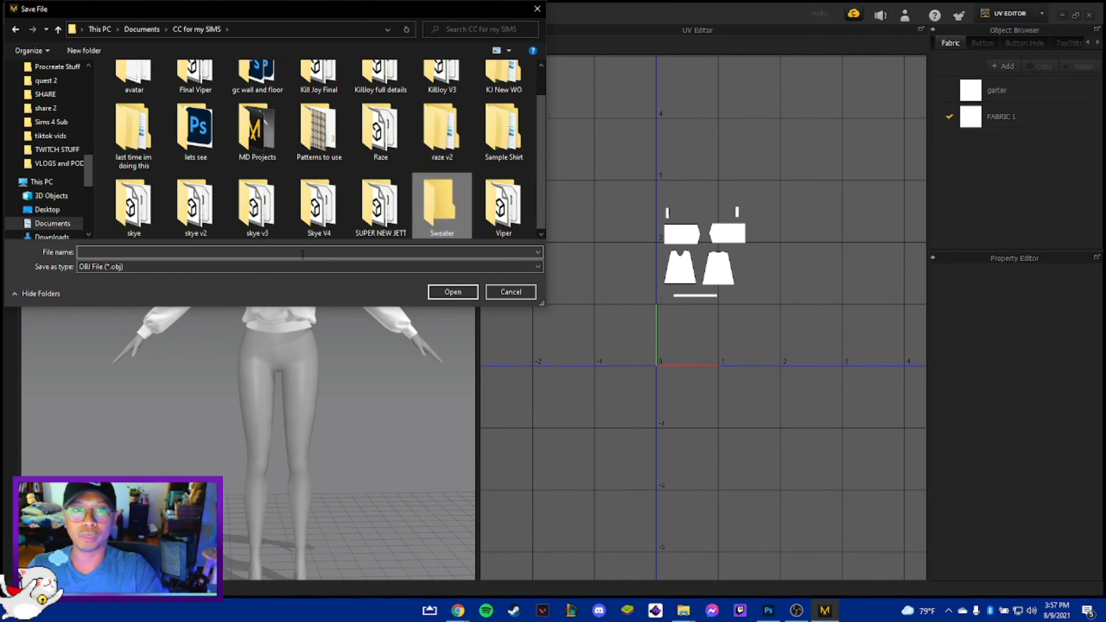
Open the new Sweater folder and create a subfolder named MD inside it.
{"action": "double_click", "coordinate": [426, 213]}
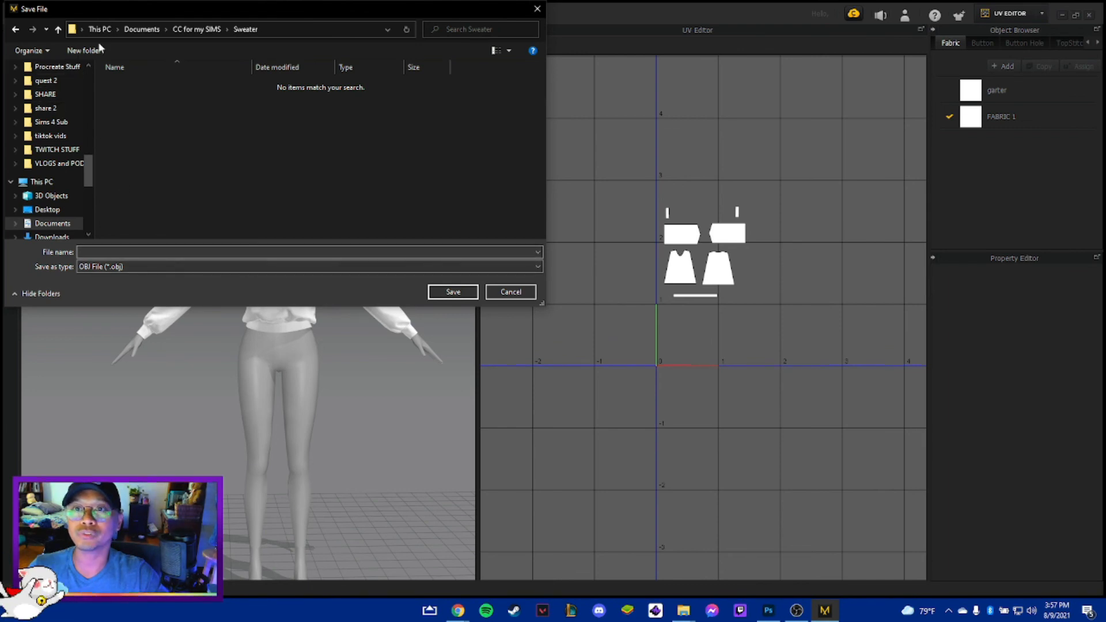
{"action": "left_click", "coordinate": [83, 50]}
{"action": "type", "text": "MD"}
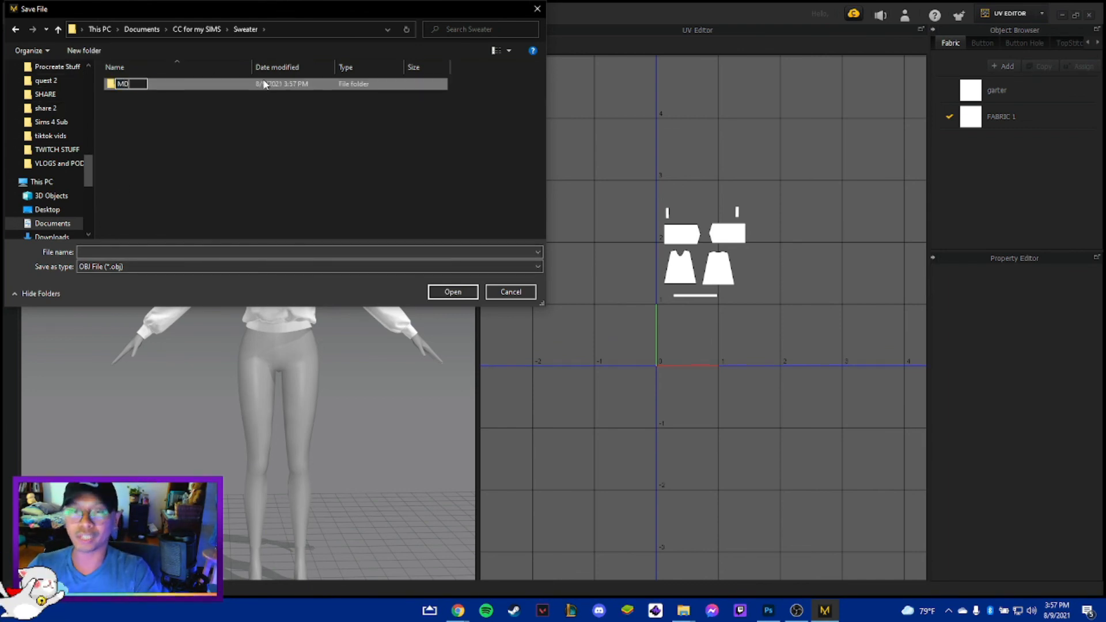
{"action": "left_click", "coordinate": [256, 121]}
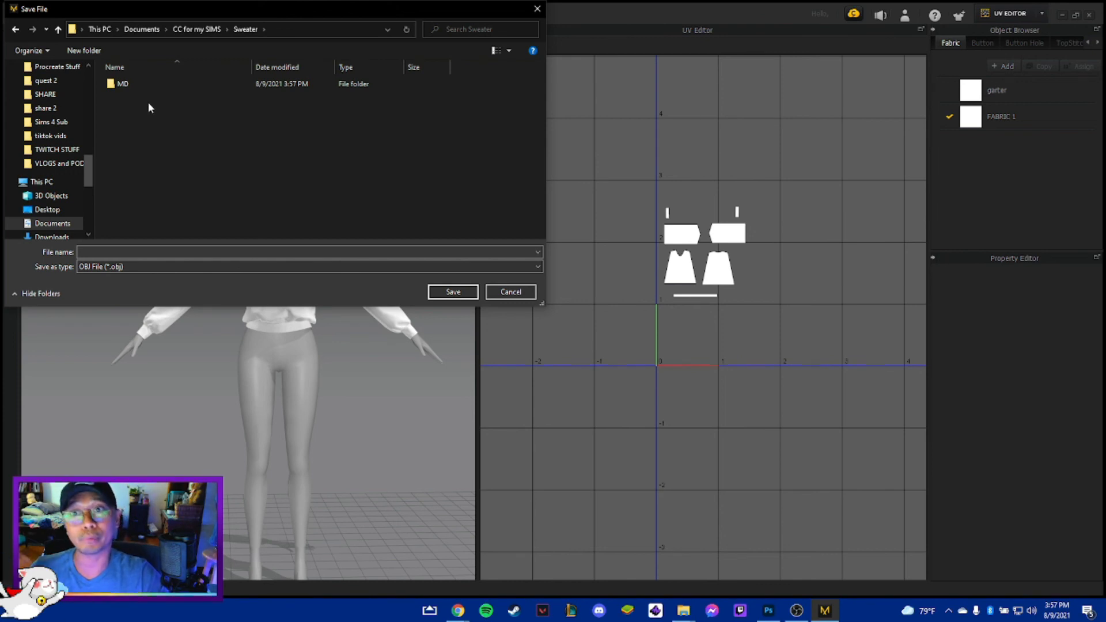
Name the OBJ file Sweater and save it directly in the Sweater folder.
{"action": "left_click", "coordinate": [141, 251]}
{"action": "type", "text": "S"}
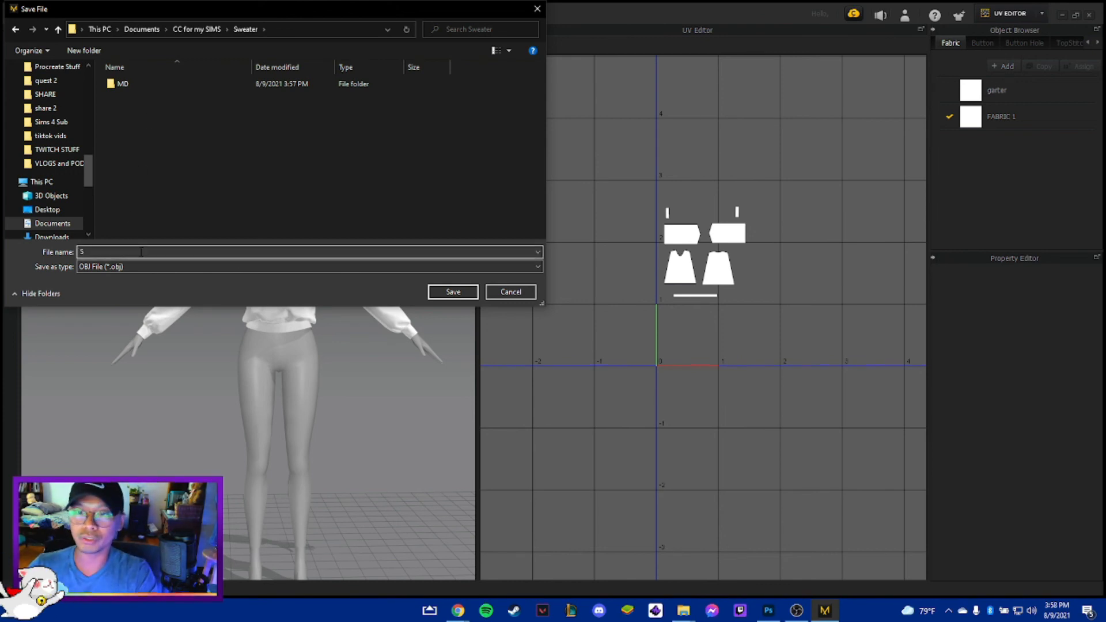
{"action": "type", "text": "weater"}
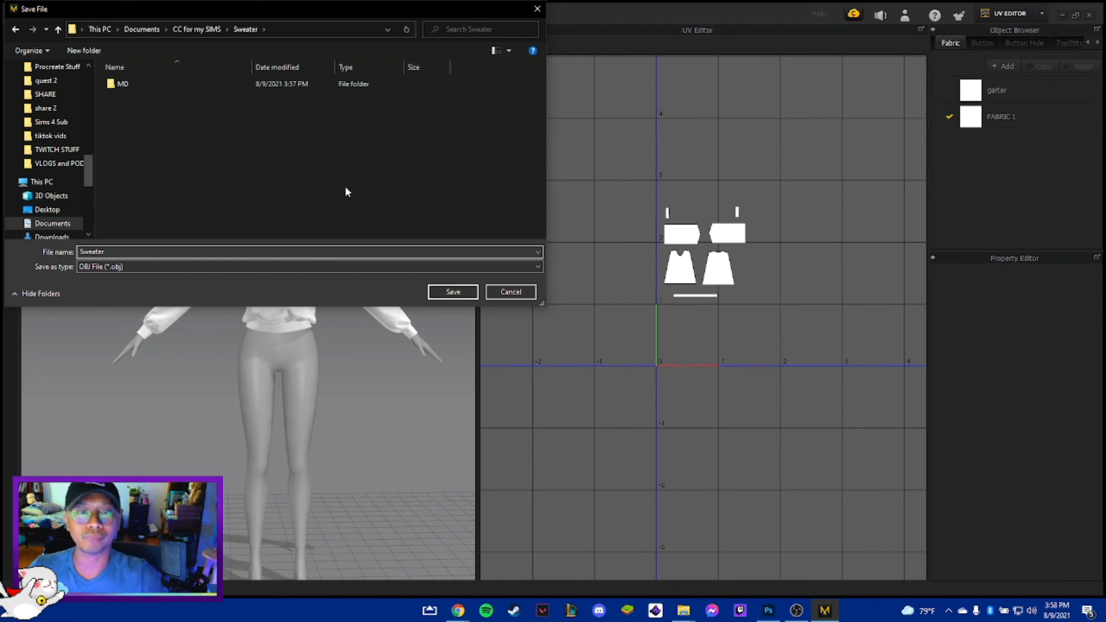
{"action": "left_click", "coordinate": [452, 292]}
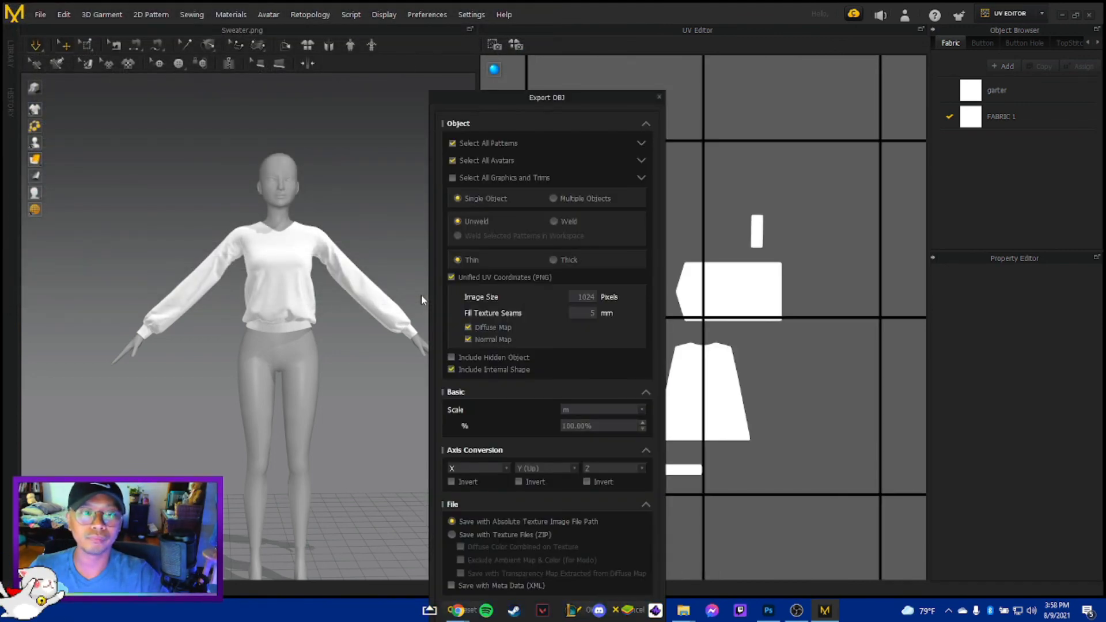
Export all patterns without avatars or a diffuse map, as a single, unwelded, thin object with unified UV coordinates and a normal map.
{"action": "left_click_drag", "start_coordinate": [610, 98], "coordinate": [578, 33]}
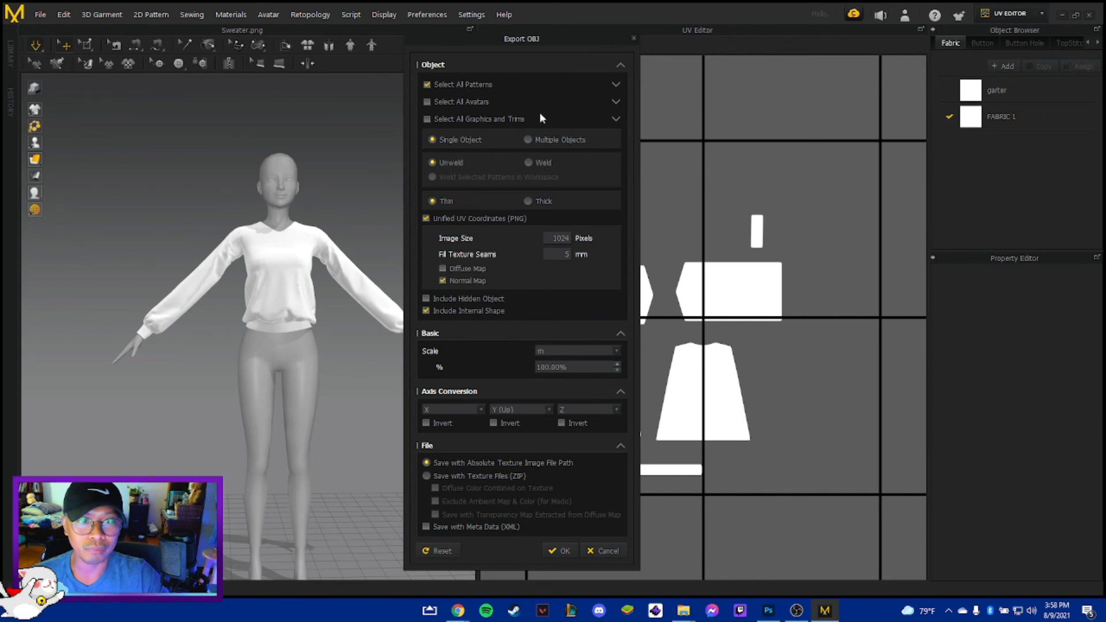
{"action": "left_click_drag", "start_coordinate": [556, 48], "coordinate": [447, 44]}
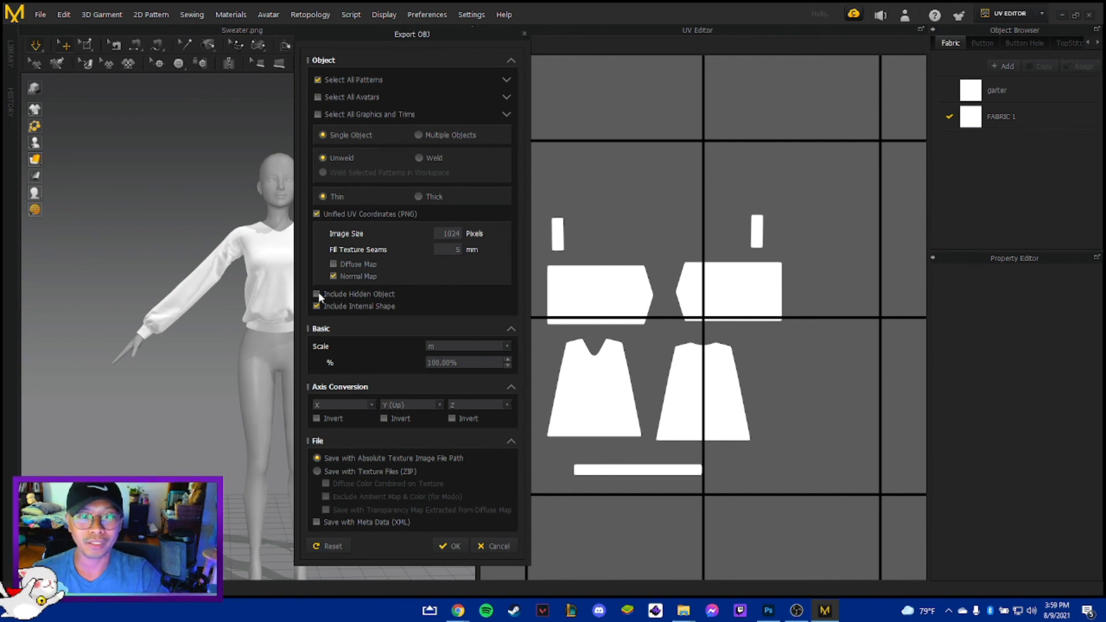
{"action": "left_click", "coordinate": [445, 546]}
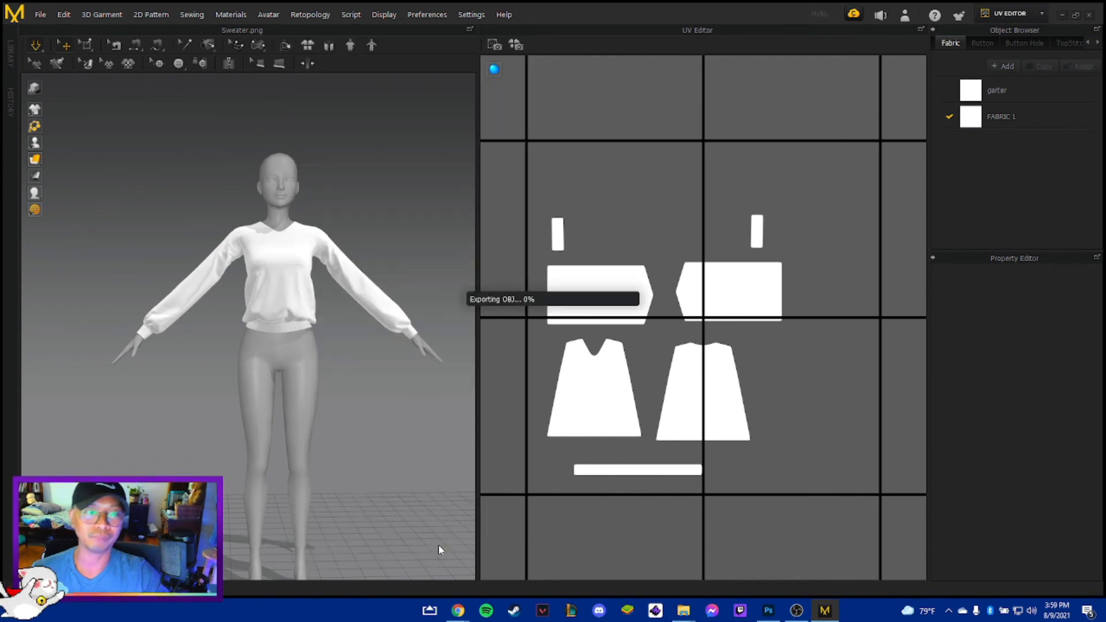